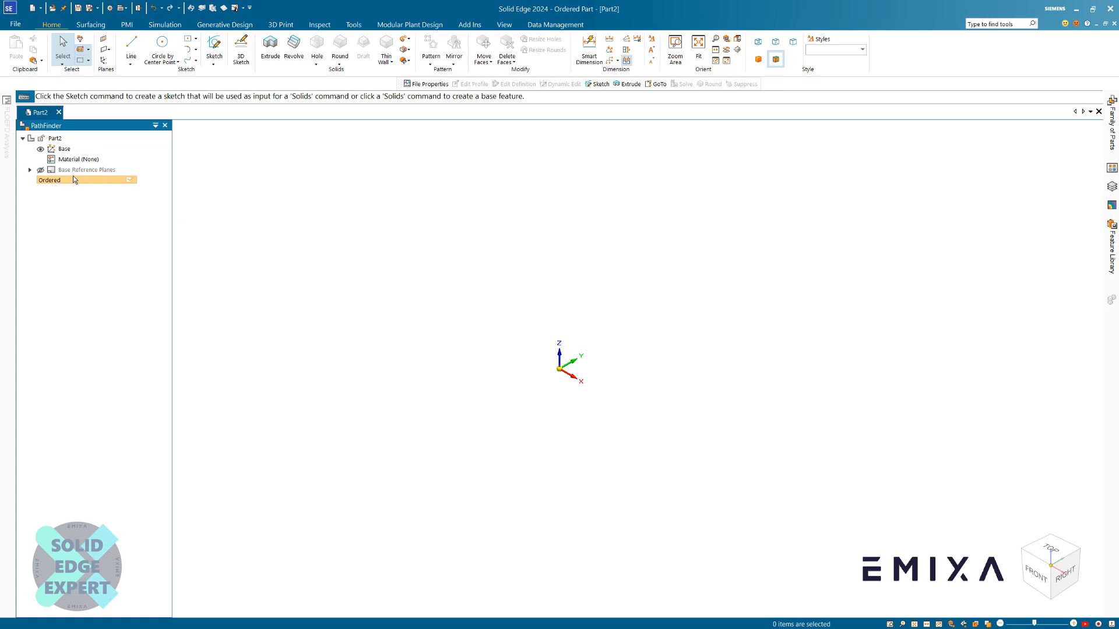
Start an extruded feature with its profile sketch on the front (XZ) reference plane
{"action": "right_click", "coordinate": [283, 234]}
{"action": "left_click", "coordinate": [483, 318]}
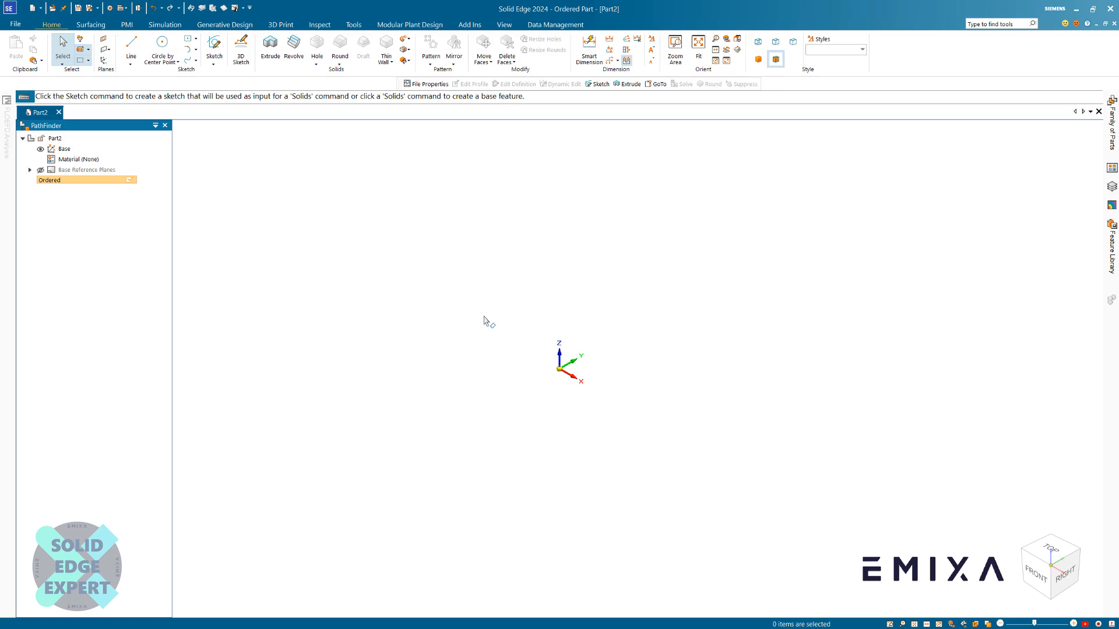
{"action": "left_click", "coordinate": [270, 47]}
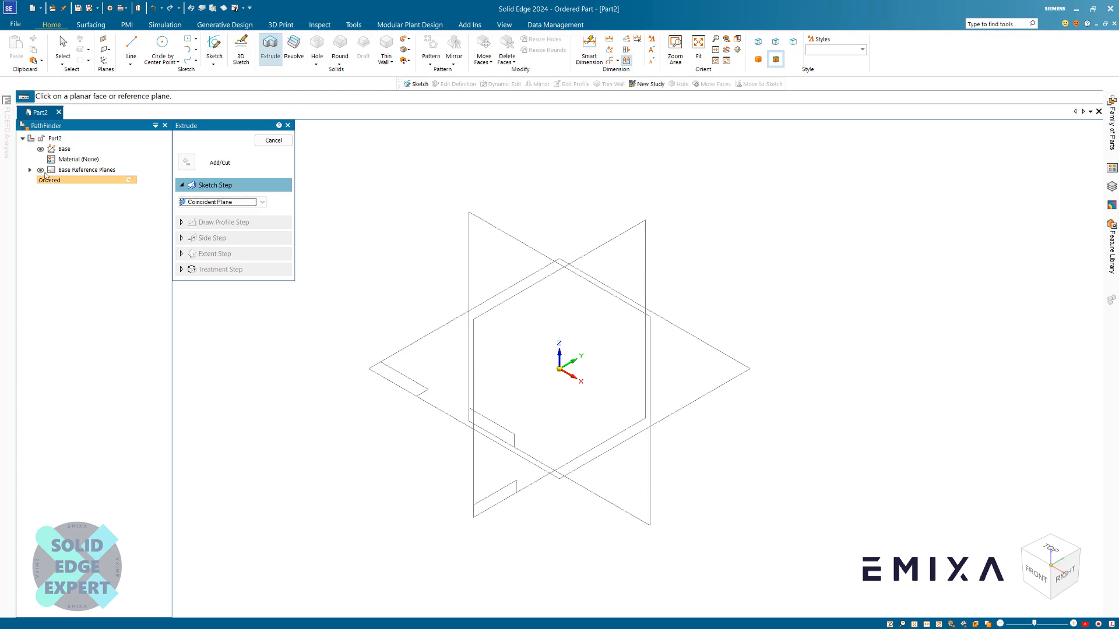
{"action": "left_click", "coordinate": [521, 267]}
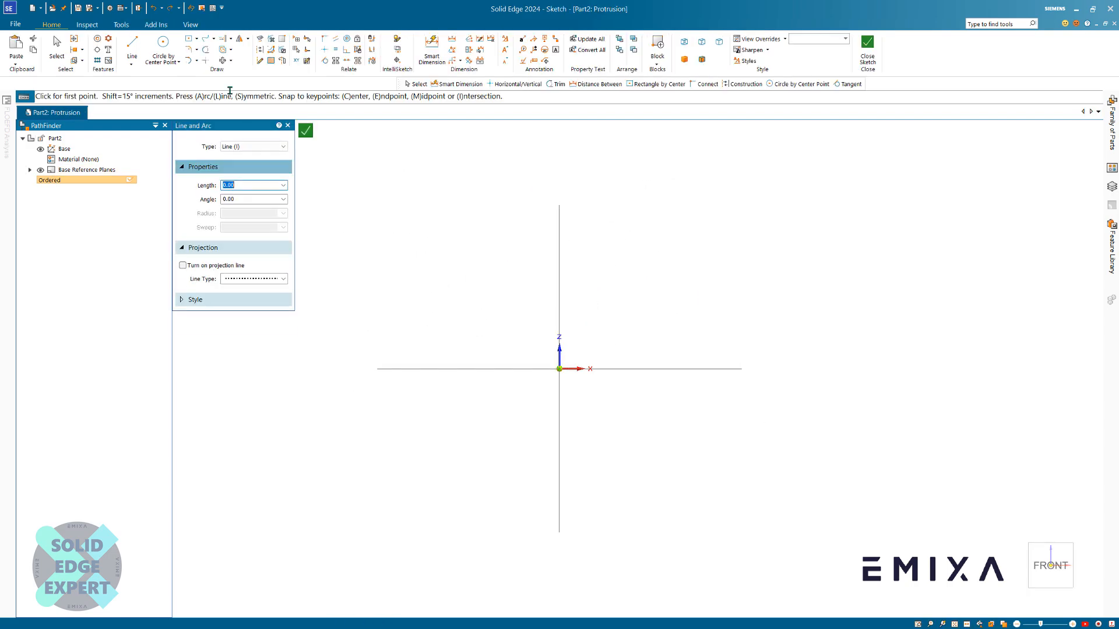
Draw a circle of 34 mm diameter centred on the origin, reviewing the IntelliSketch auto-dimension options beforehand
{"action": "left_click", "coordinate": [163, 47]}
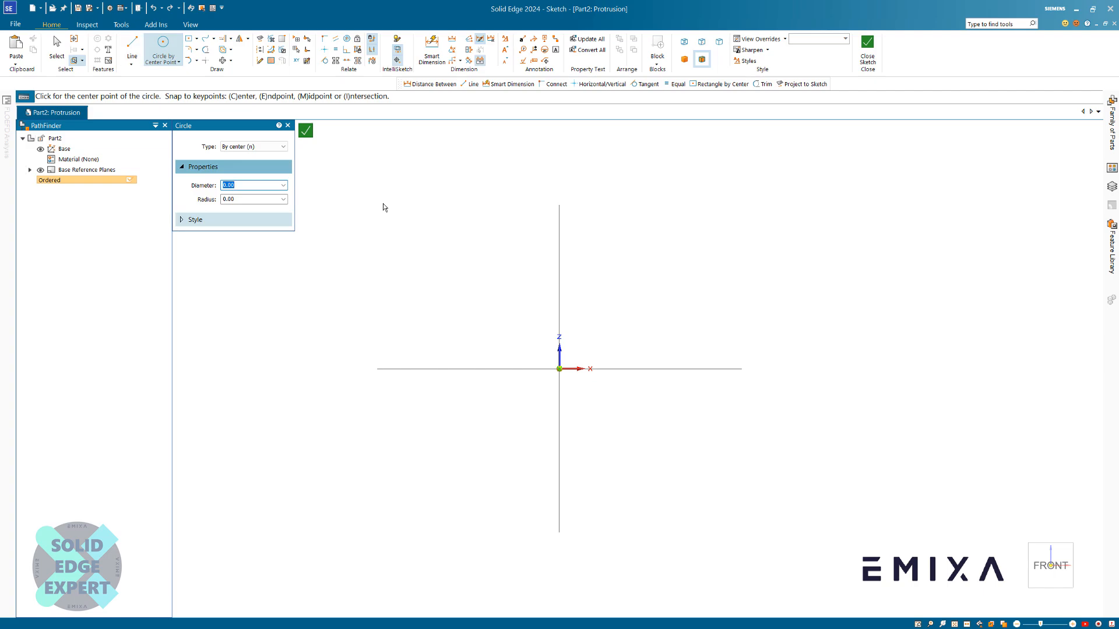
{"action": "type", "text": "34"}
{"action": "key", "text": "Return"}
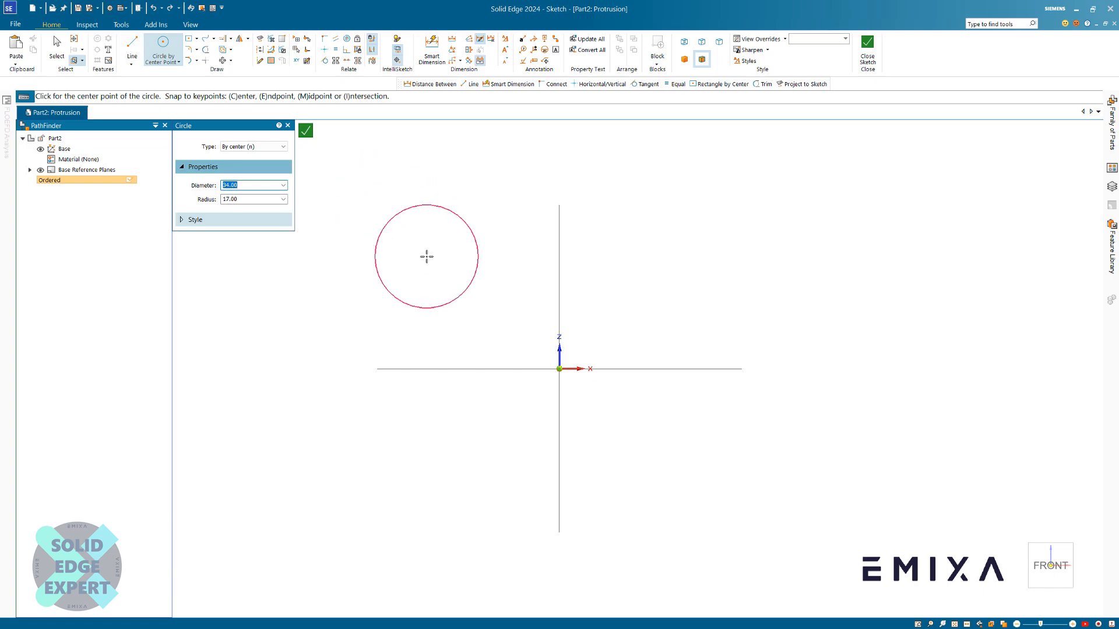
{"action": "left_click", "coordinate": [397, 38]}
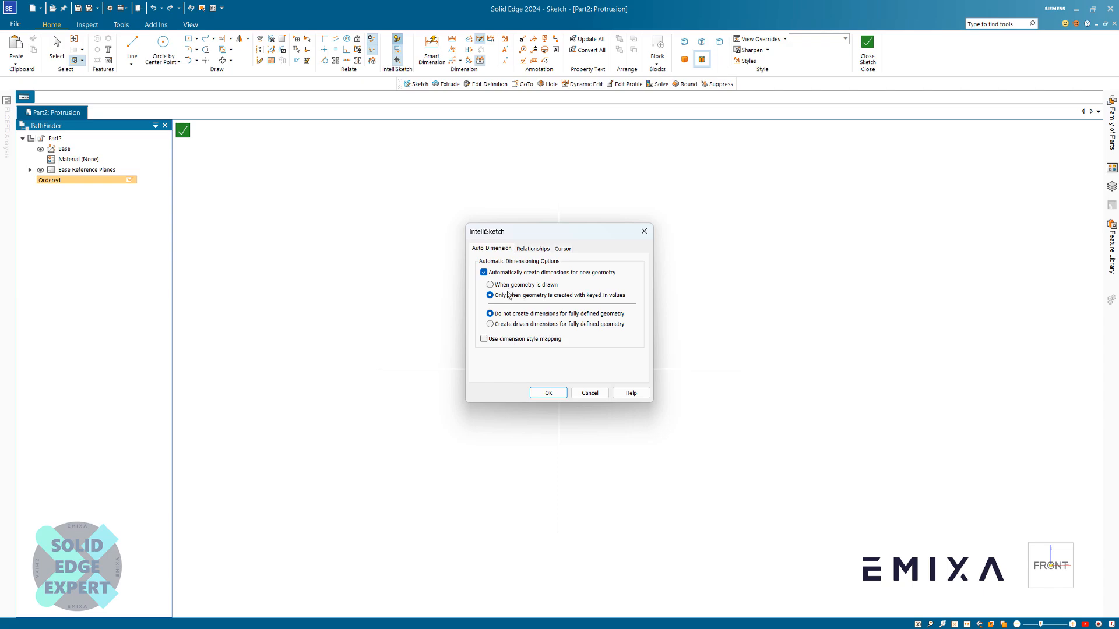
{"action": "left_click", "coordinate": [548, 392]}
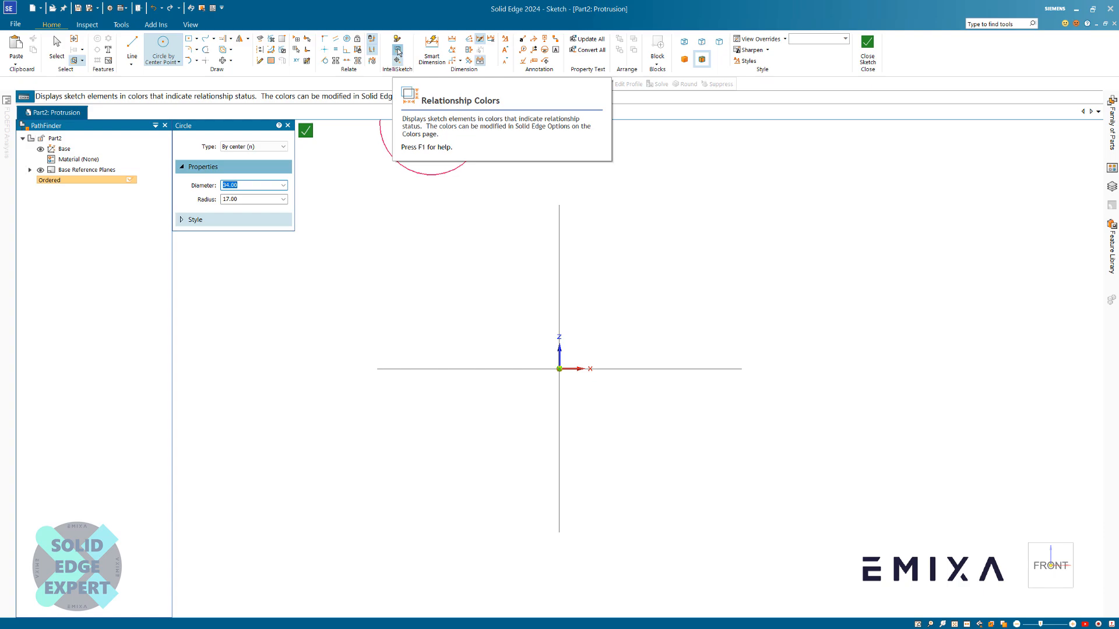
{"action": "left_click", "coordinate": [560, 369]}
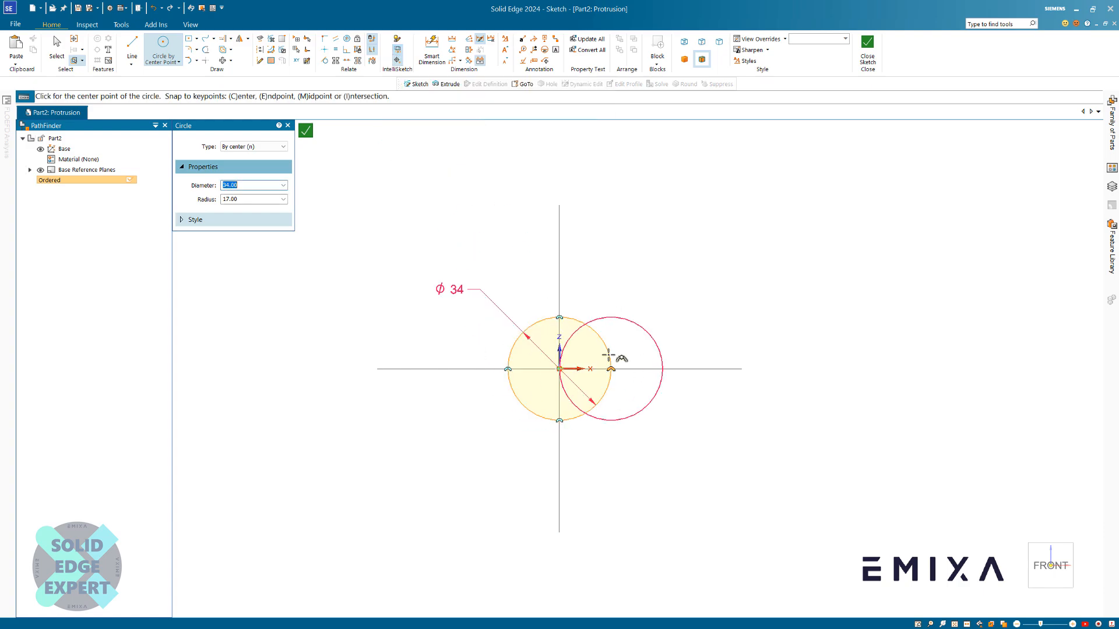
Extrude the circle one-sided by 250 mm along the positive Y direction and finish the feature
{"action": "left_click", "coordinate": [307, 131]}
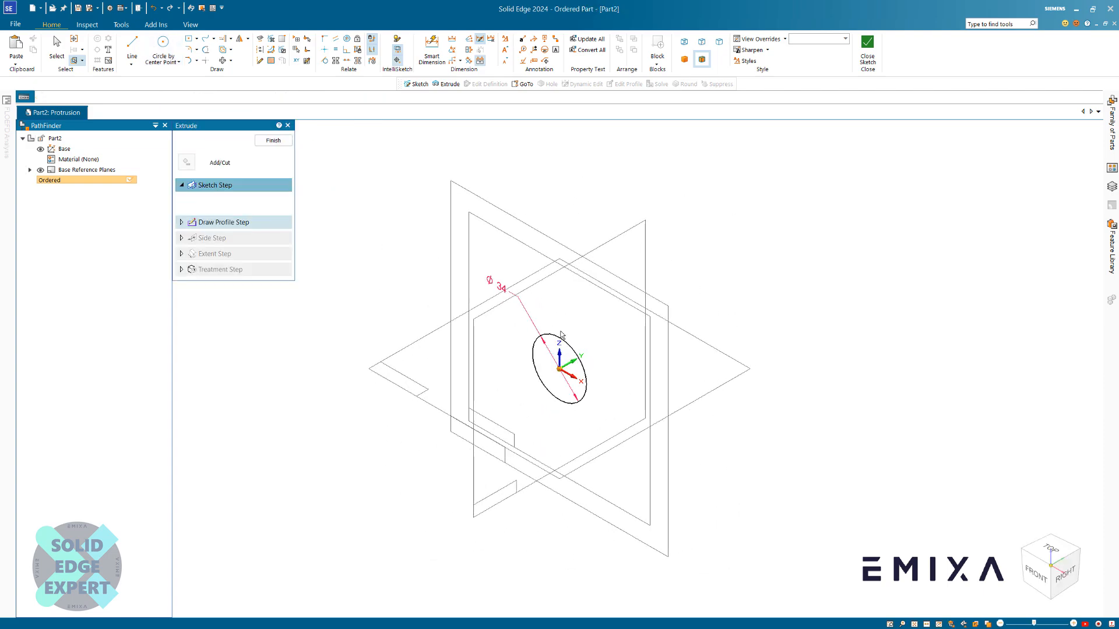
{"action": "type", "text": "250"}
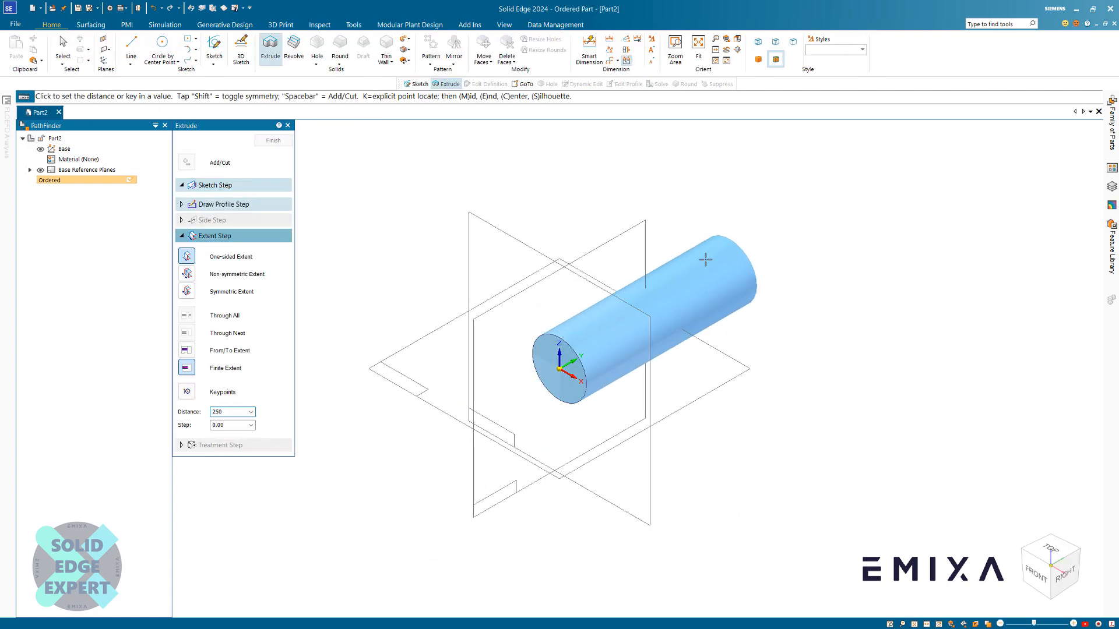
{"action": "key", "text": "Tab"}
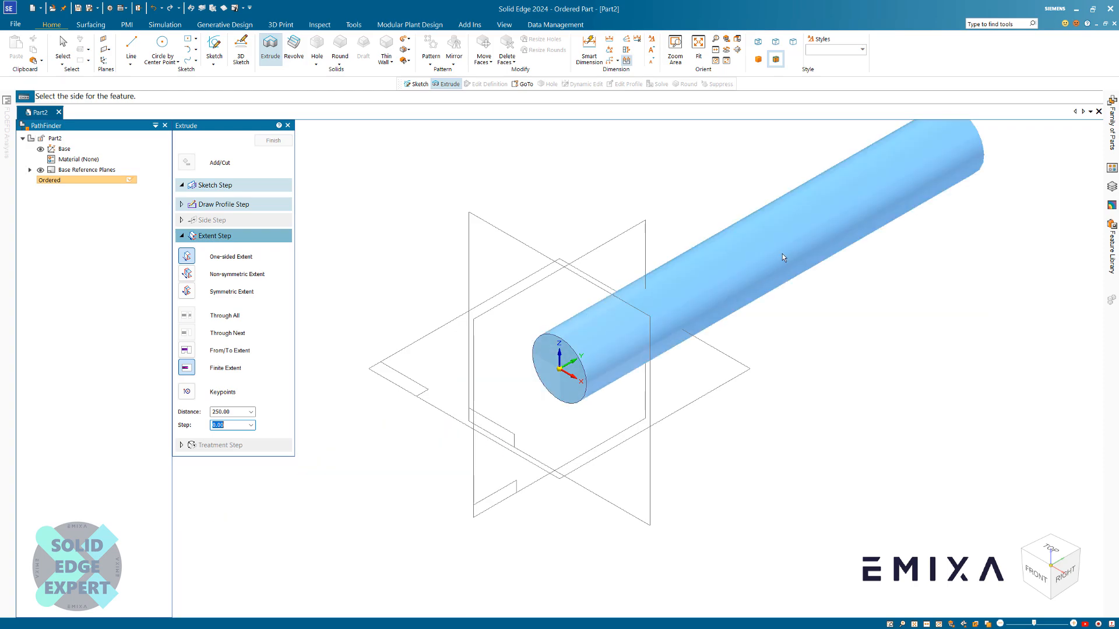
{"action": "left_click", "coordinate": [782, 257]}
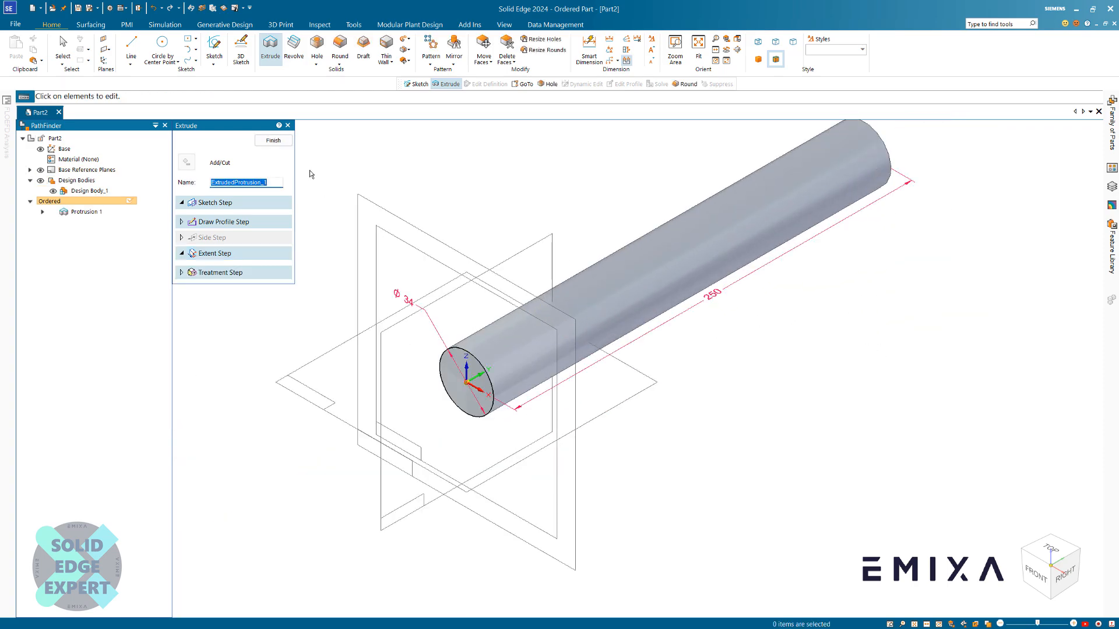
{"action": "left_click", "coordinate": [273, 141]}
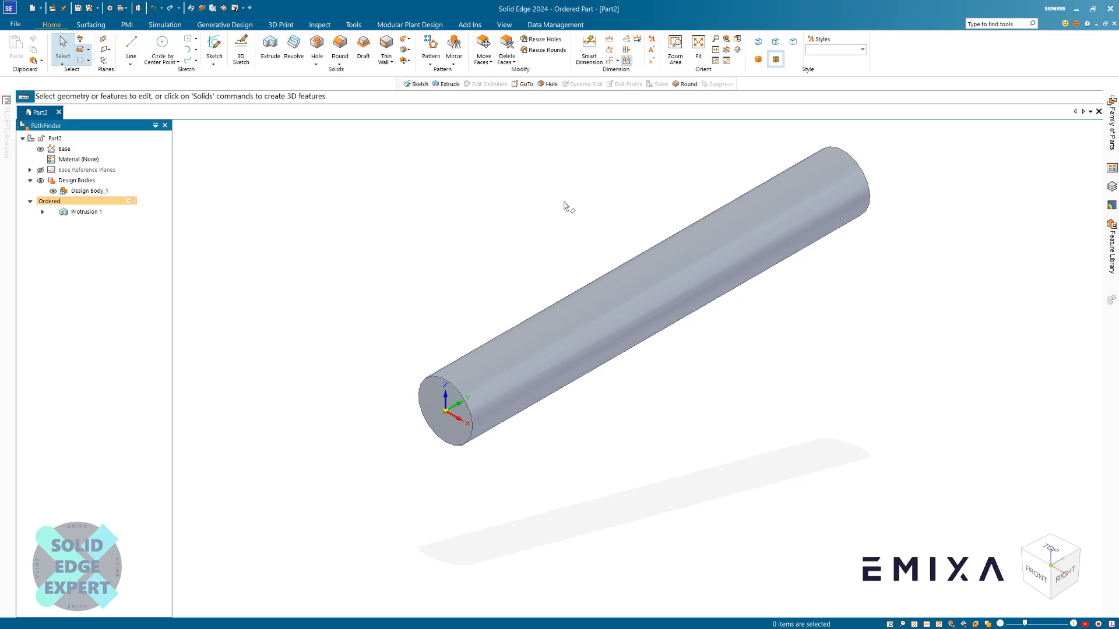
Start a second extruded feature, show the base reference planes and open its profile sketch on the top (XY) plane
{"action": "scroll", "coordinate": [568, 239], "scroll_direction": "down", "scroll_amount": 1}
{"action": "scroll", "coordinate": [564, 235], "scroll_direction": "up", "scroll_amount": 2}
{"action": "scroll", "coordinate": [558, 250], "scroll_direction": "down", "scroll_amount": 2}
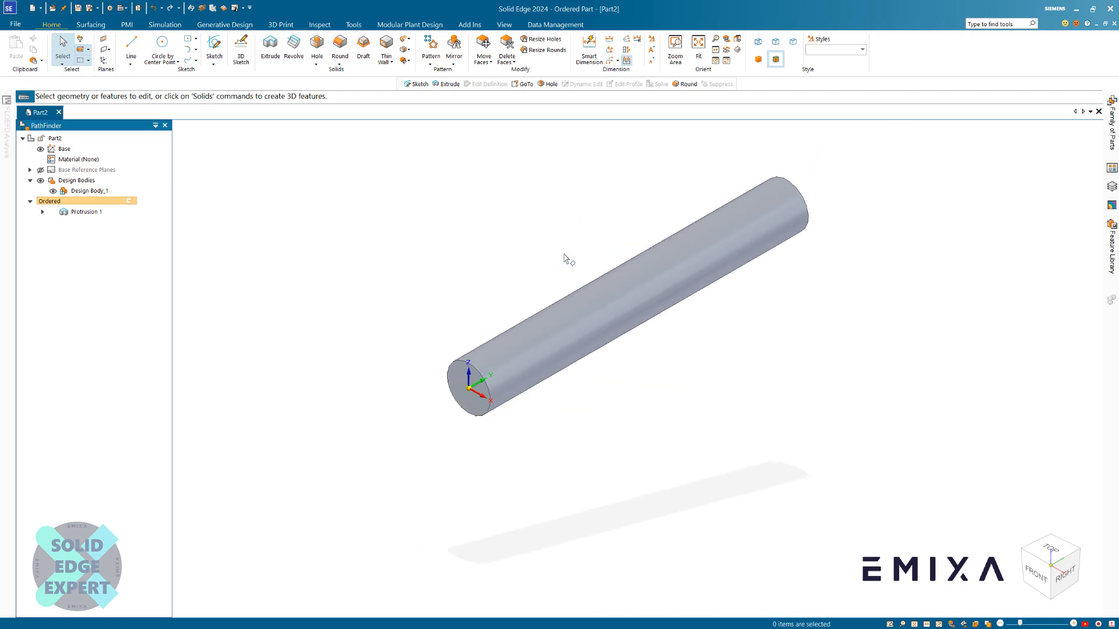
{"action": "scroll", "coordinate": [574, 227], "scroll_direction": "up", "scroll_amount": 2}
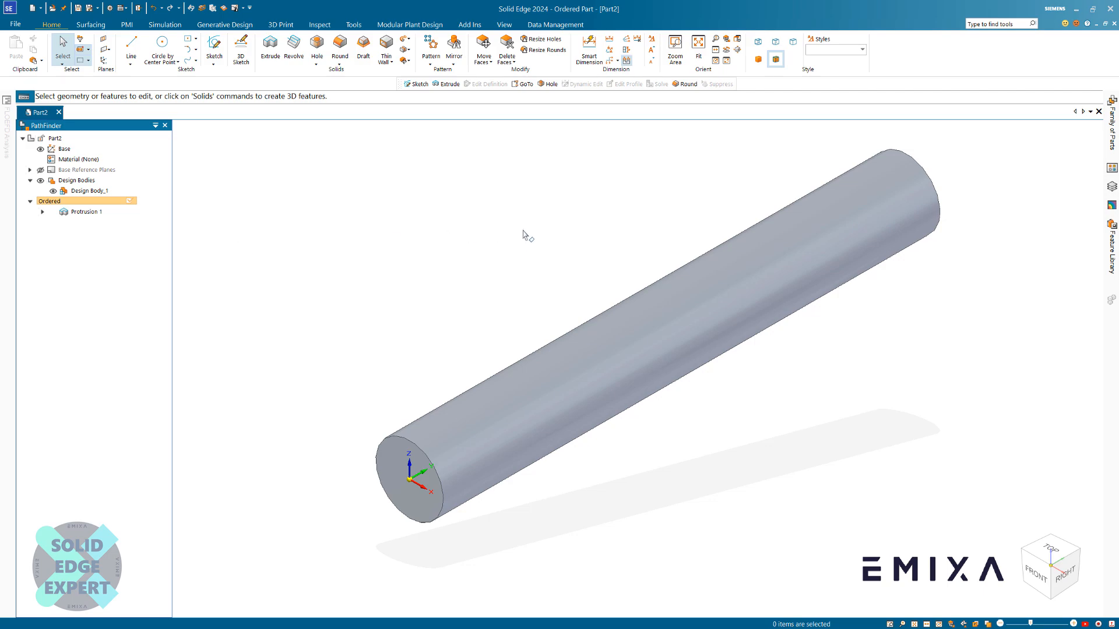
{"action": "left_click", "coordinate": [271, 47]}
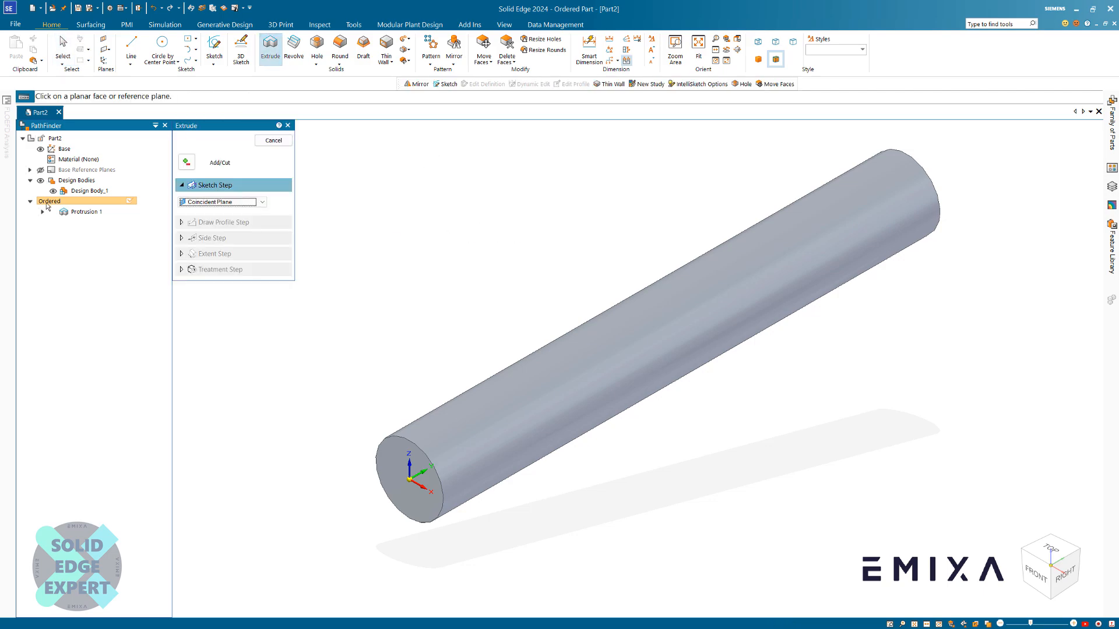
{"action": "left_click", "coordinate": [39, 170]}
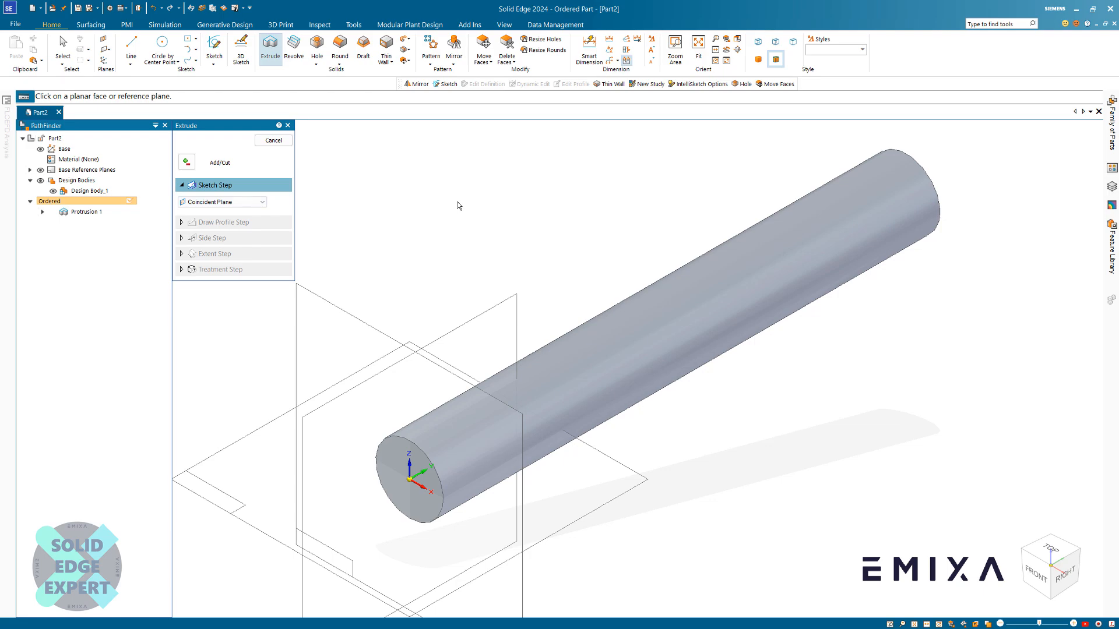
{"action": "left_click", "coordinate": [565, 493]}
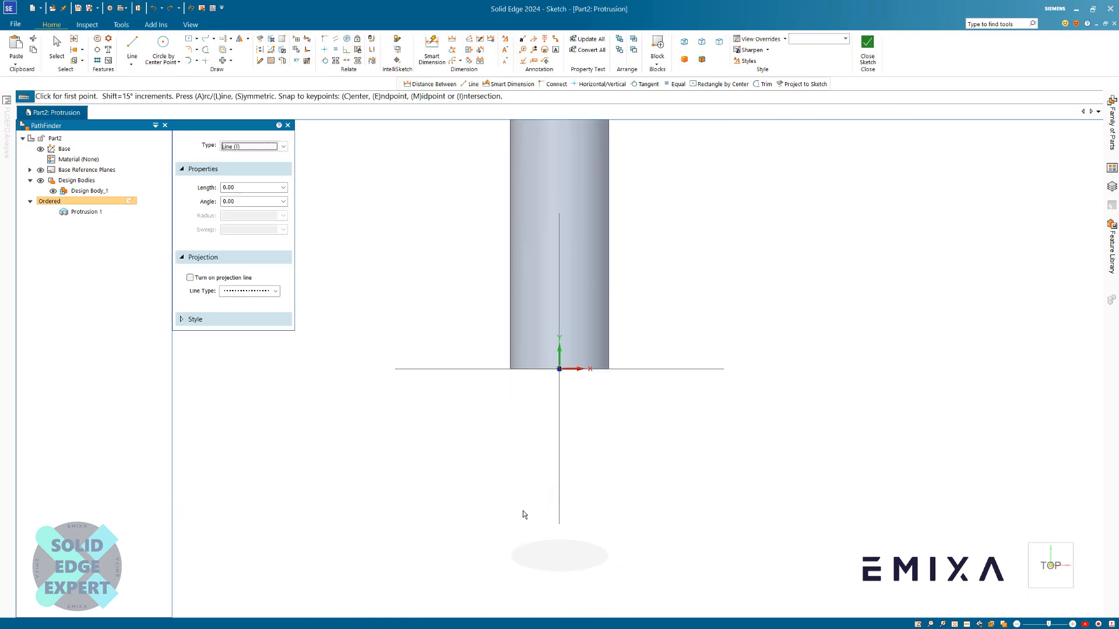
Sketch a nearly vertical line about 125 mm long from the cylinder's far end, continuing into a tangent arc of about 33 mm radius to the side edge
{"action": "scroll", "coordinate": [515, 361], "scroll_direction": "up", "scroll_amount": 5}
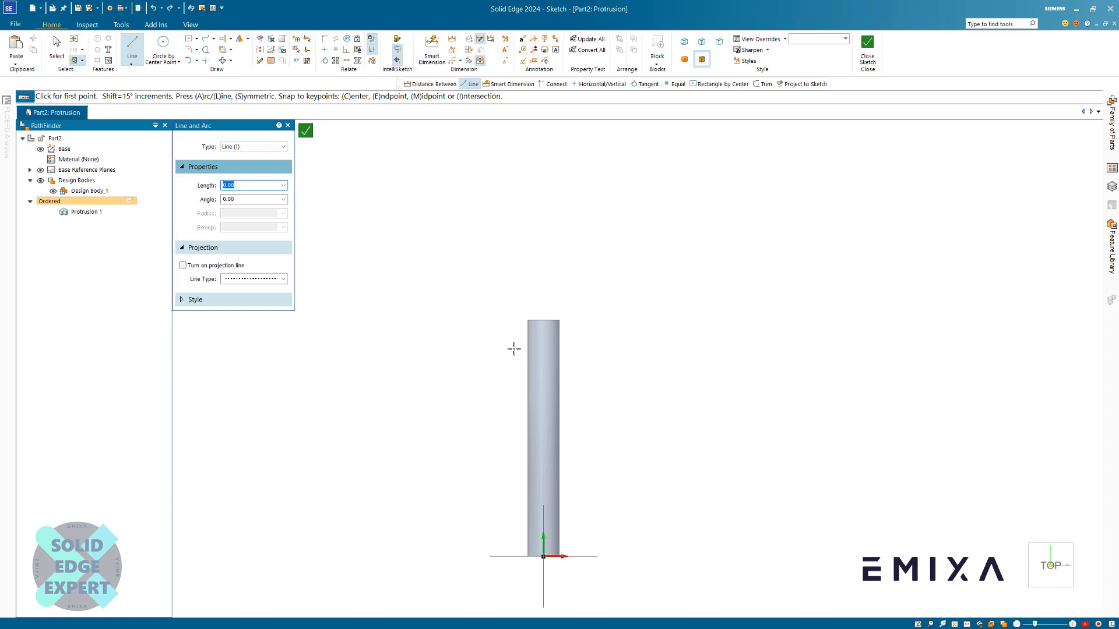
{"action": "left_click", "coordinate": [556, 321]}
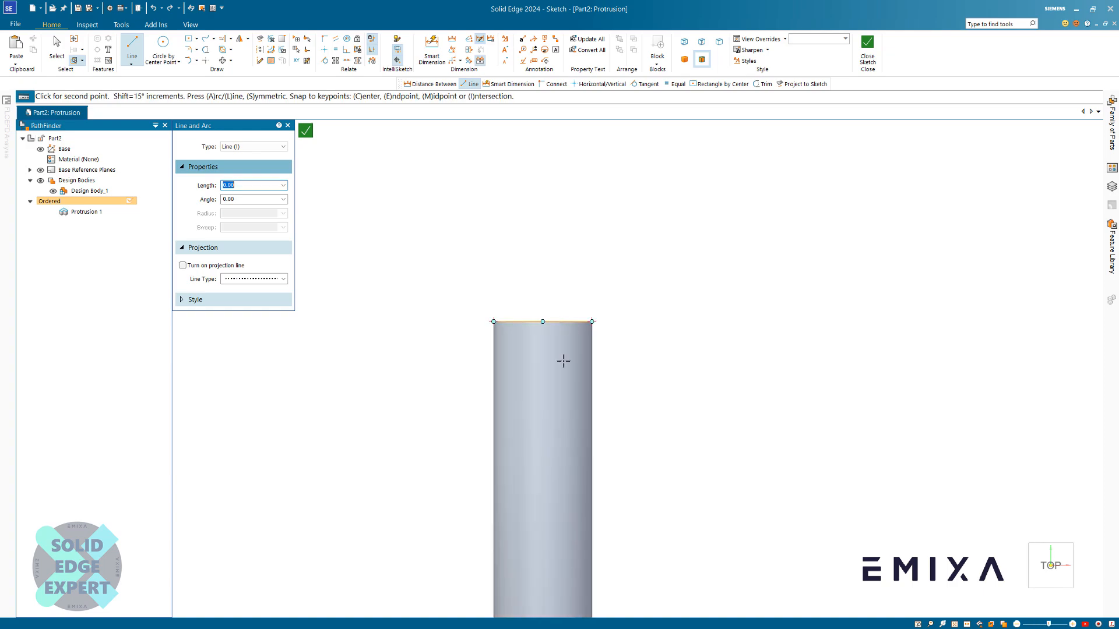
{"action": "scroll", "coordinate": [562, 397], "scroll_direction": "down", "scroll_amount": 3}
{"action": "scroll", "coordinate": [565, 539], "scroll_direction": "up", "scroll_amount": 2}
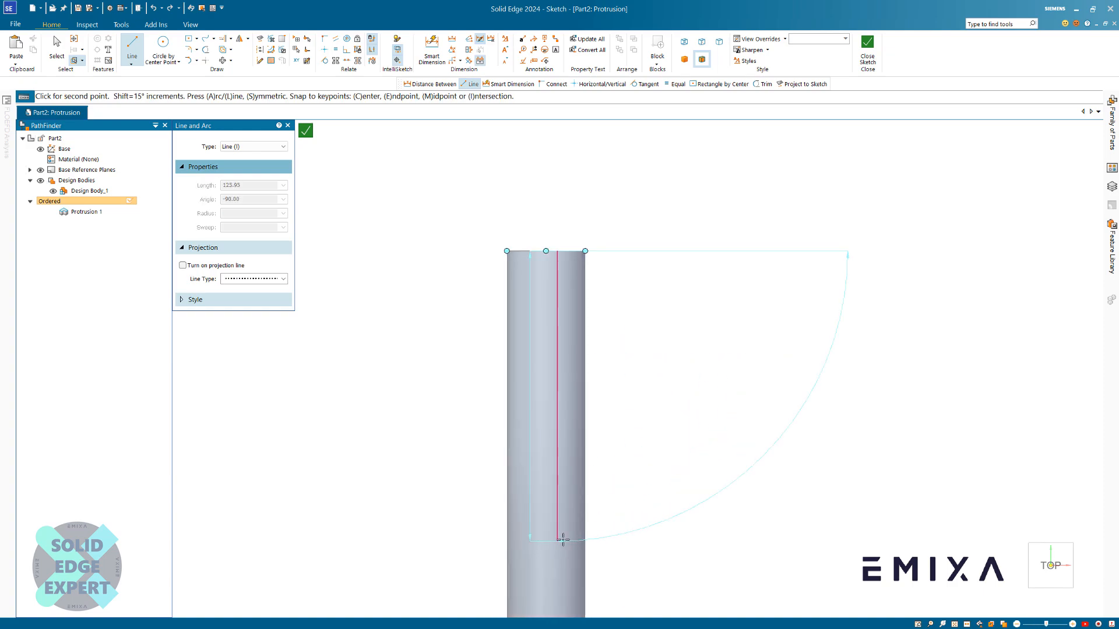
{"action": "left_click", "coordinate": [565, 544]}
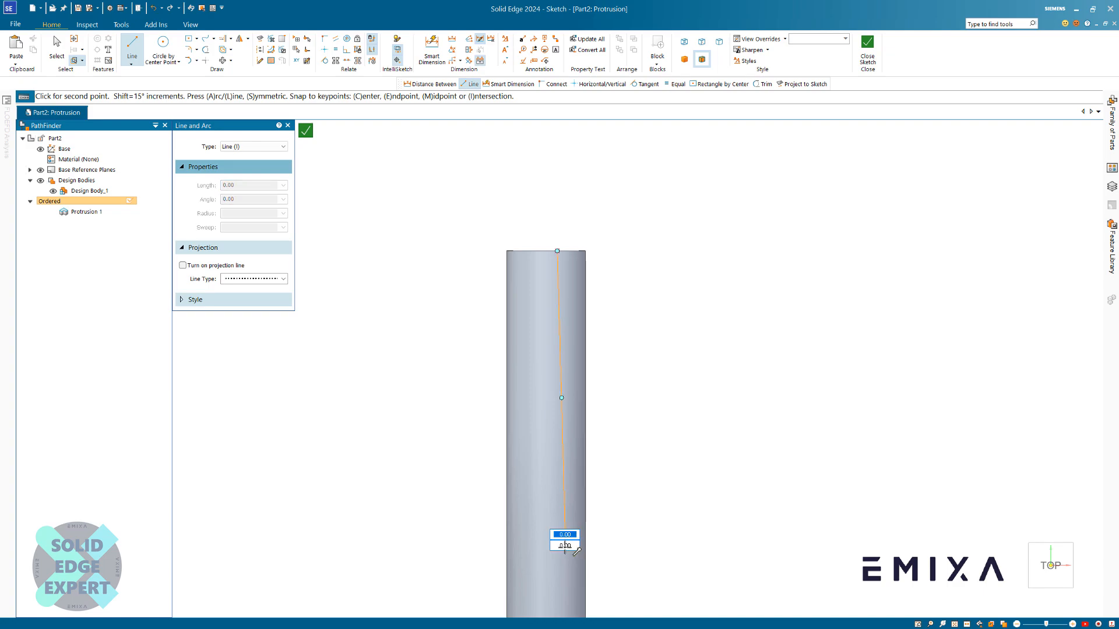
{"action": "left_click", "coordinate": [585, 594]}
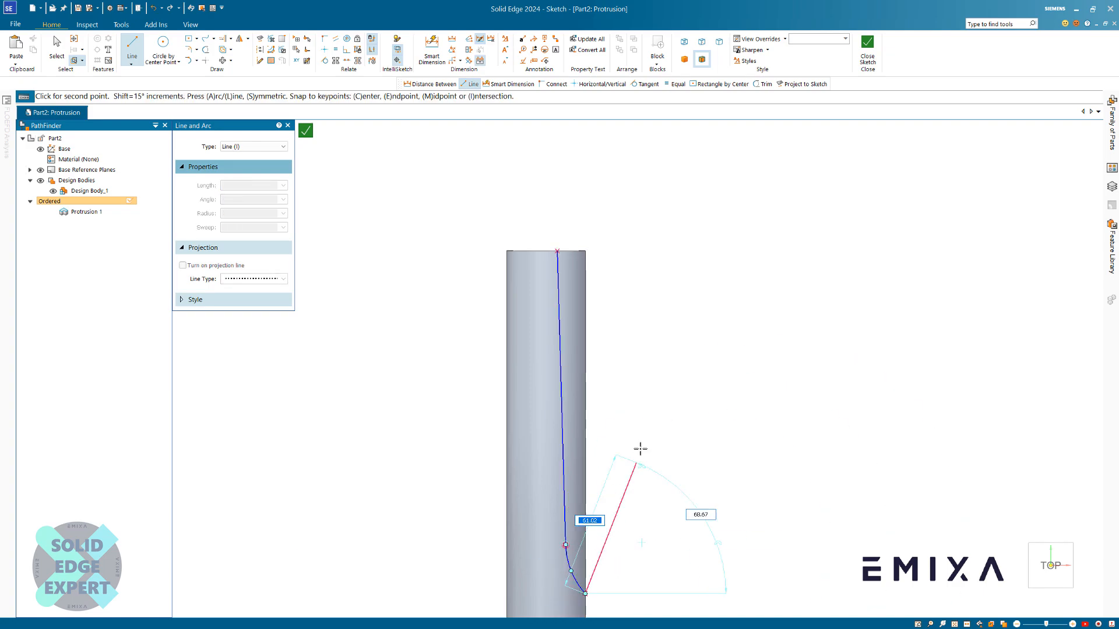
{"action": "scroll", "coordinate": [640, 439], "scroll_direction": "down", "scroll_amount": 3}
{"action": "key", "text": "Escape"}
Dimension the radius of the arc and set it to 50 mm
{"action": "scroll", "coordinate": [637, 473], "scroll_direction": "up", "scroll_amount": 4}
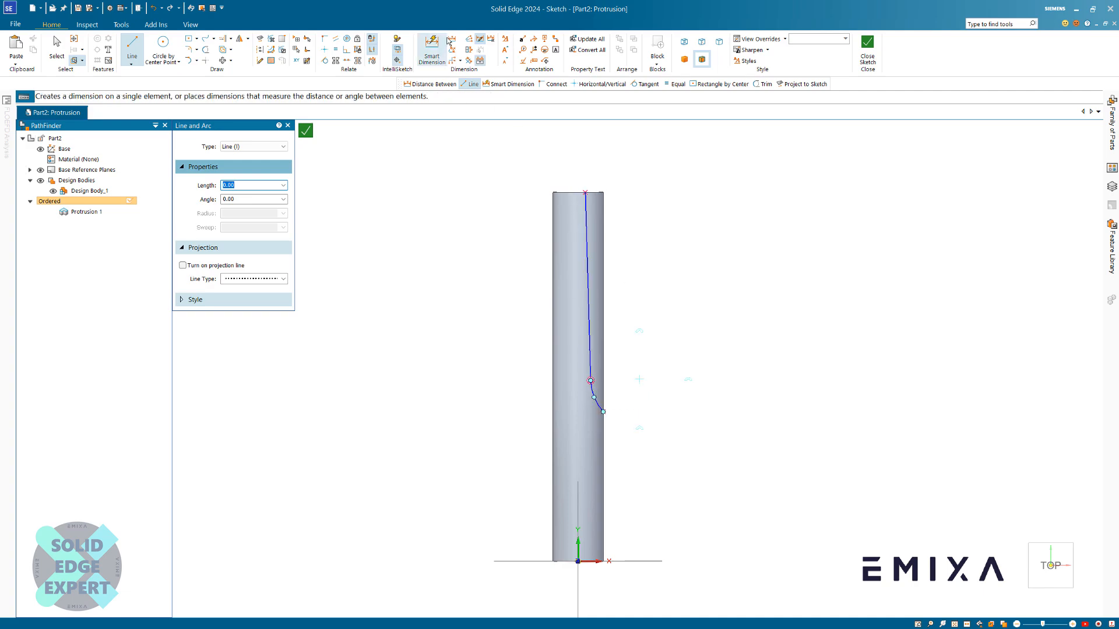
{"action": "left_click", "coordinate": [432, 50]}
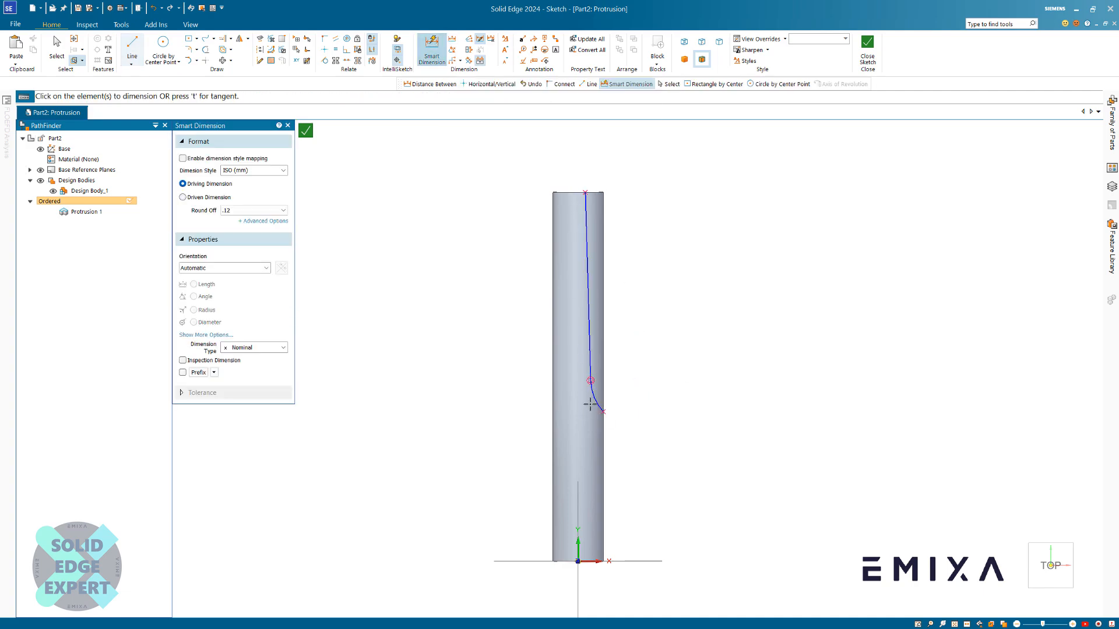
{"action": "left_click", "coordinate": [594, 394]}
{"action": "left_click", "coordinate": [524, 427]}
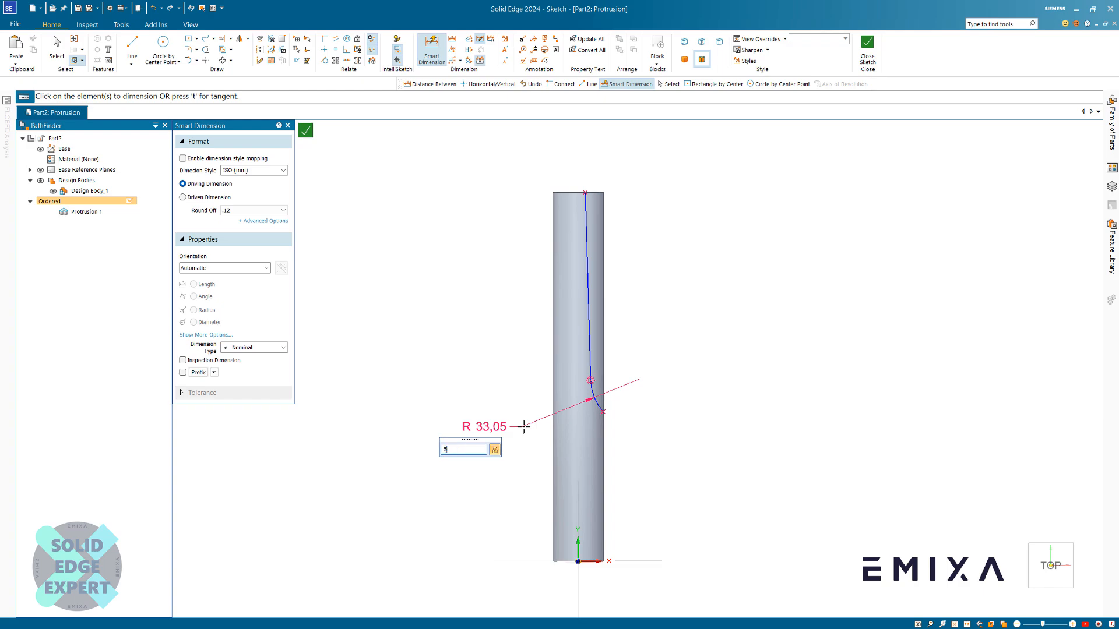
{"action": "type", "text": "50"}
{"action": "key", "text": "Return"}
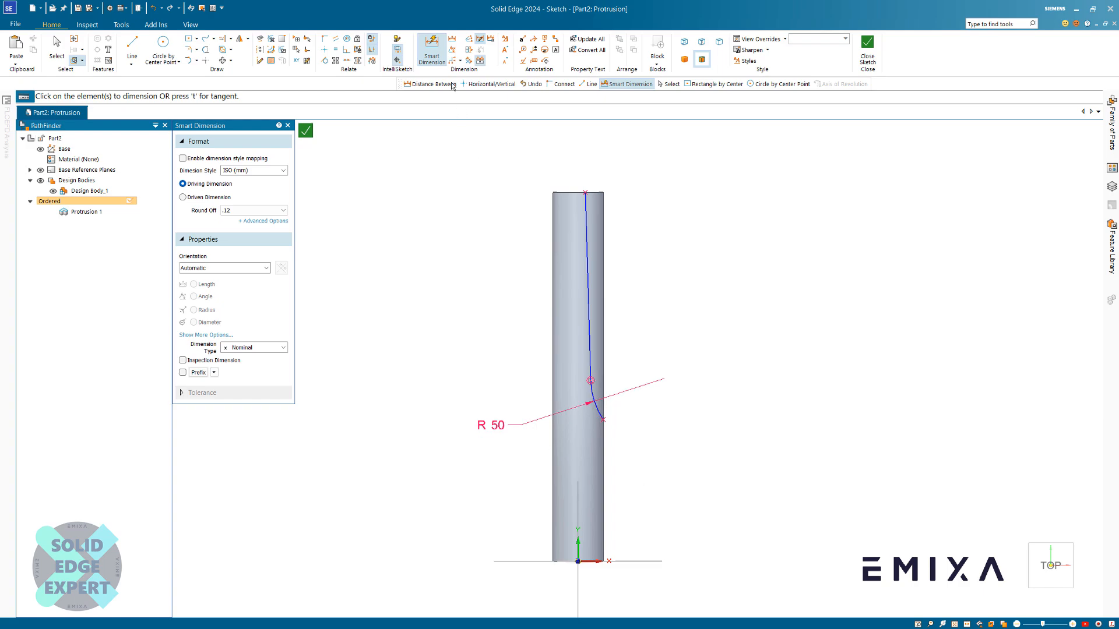
Dimension the vertical distance from the cylinder's base edge to the arc's lower endpoint and set it to 45 mm
{"action": "left_click", "coordinate": [600, 562]}
{"action": "left_click", "coordinate": [607, 421]}
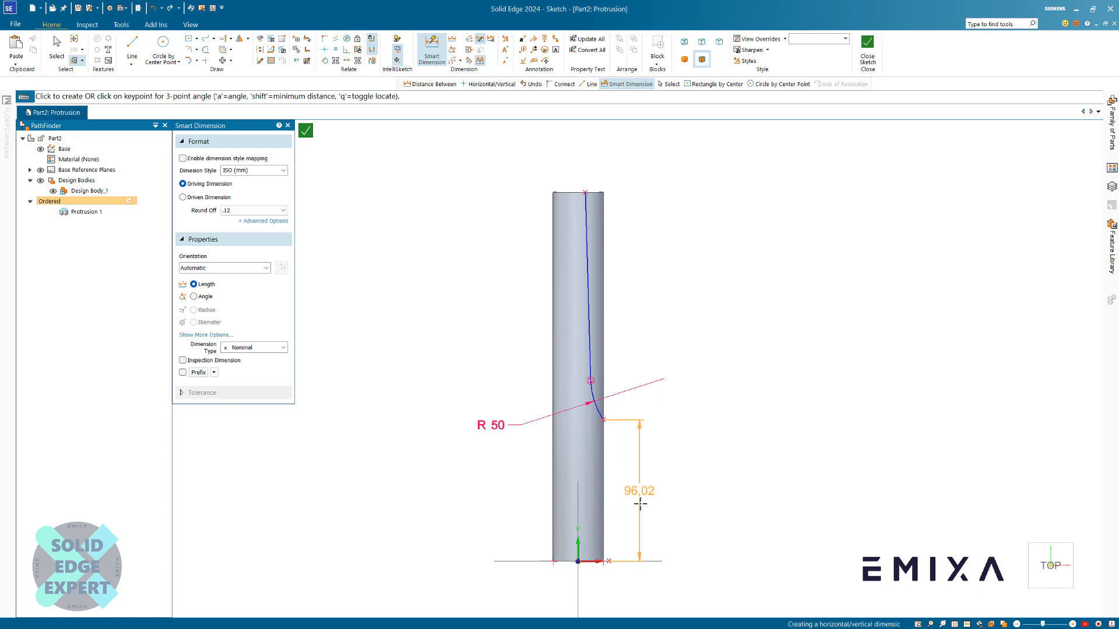
{"action": "left_click", "coordinate": [659, 500]}
{"action": "type", "text": "50"}
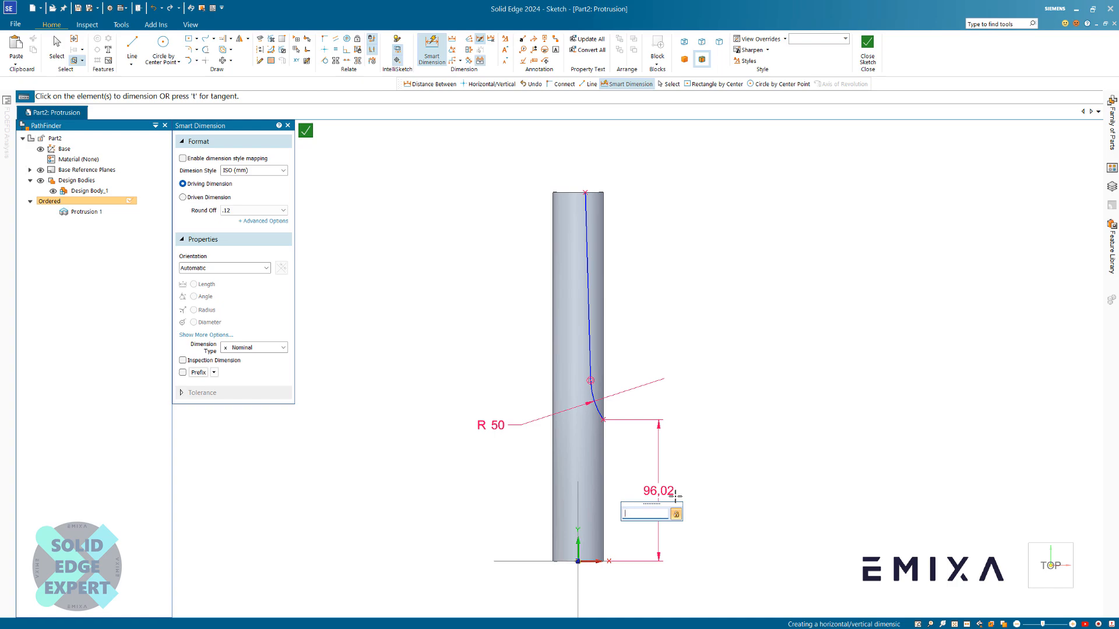
{"action": "key", "text": "Return"}
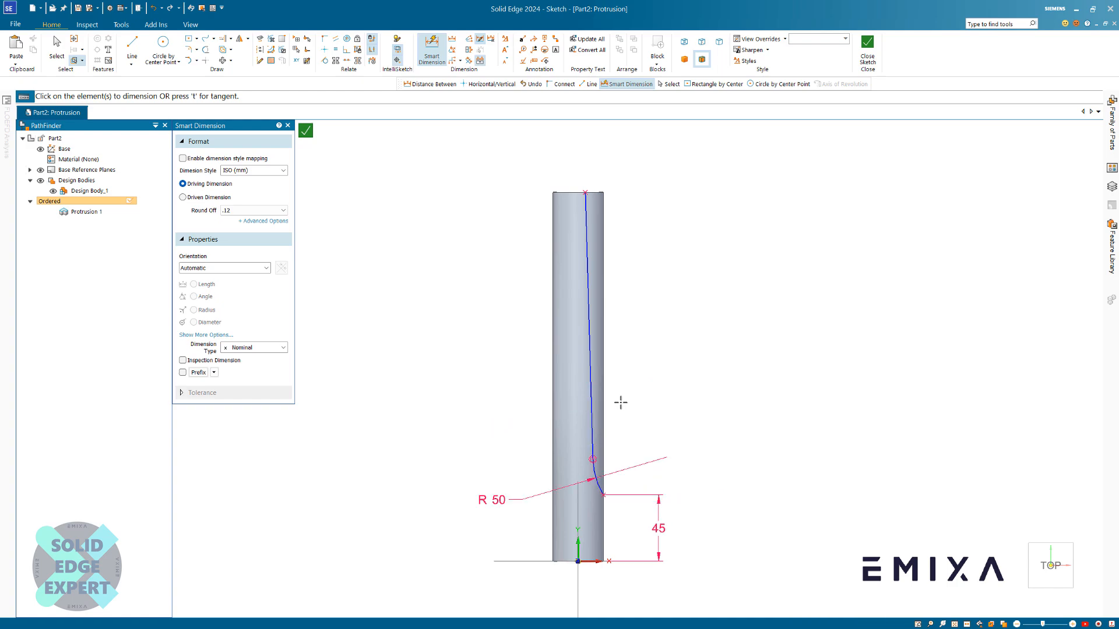
Add a horizontal distance dimension of 7 mm between the midpoint of the cylinder's far edge and the line's upper endpoint
{"action": "left_click", "coordinate": [453, 40]}
{"action": "scroll", "coordinate": [580, 178], "scroll_direction": "up", "scroll_amount": 2}
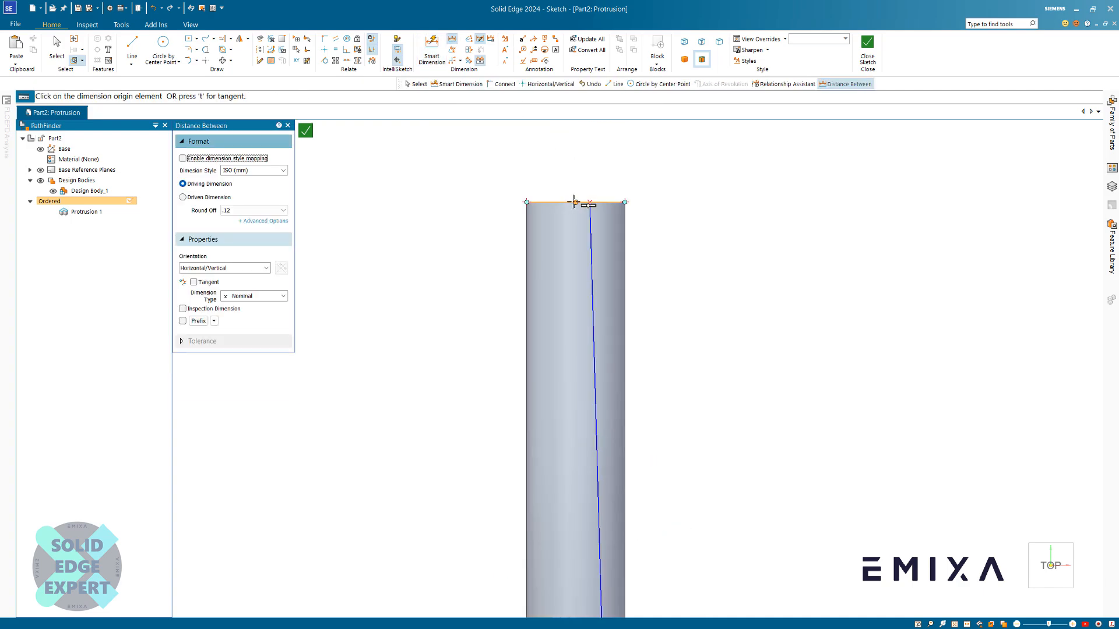
{"action": "left_click", "coordinate": [575, 203]}
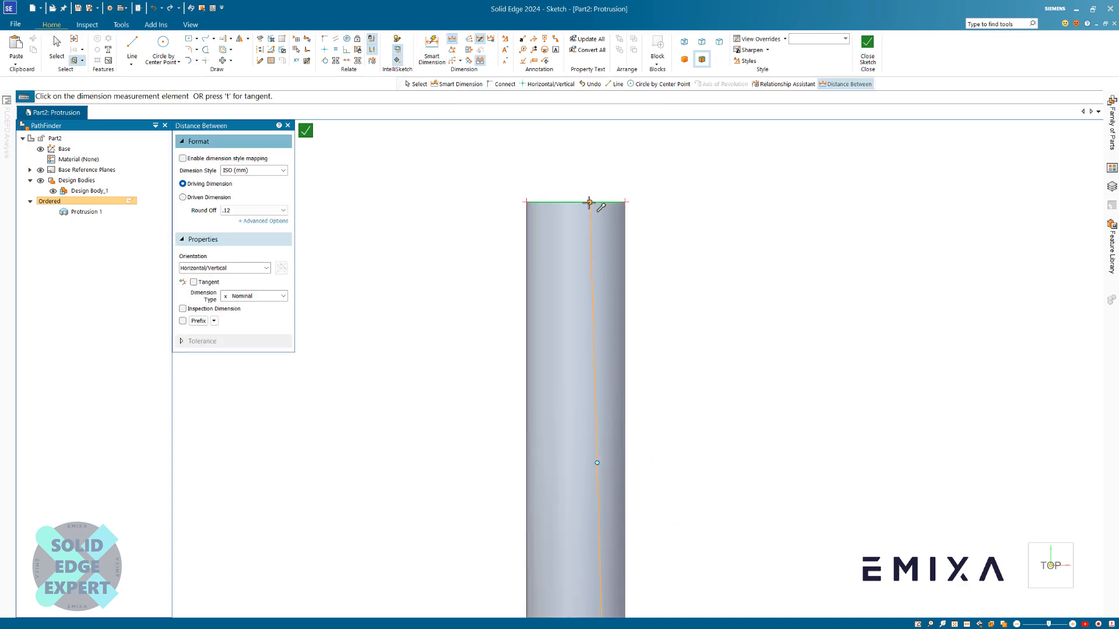
{"action": "left_click", "coordinate": [589, 202]}
{"action": "left_click", "coordinate": [617, 173]}
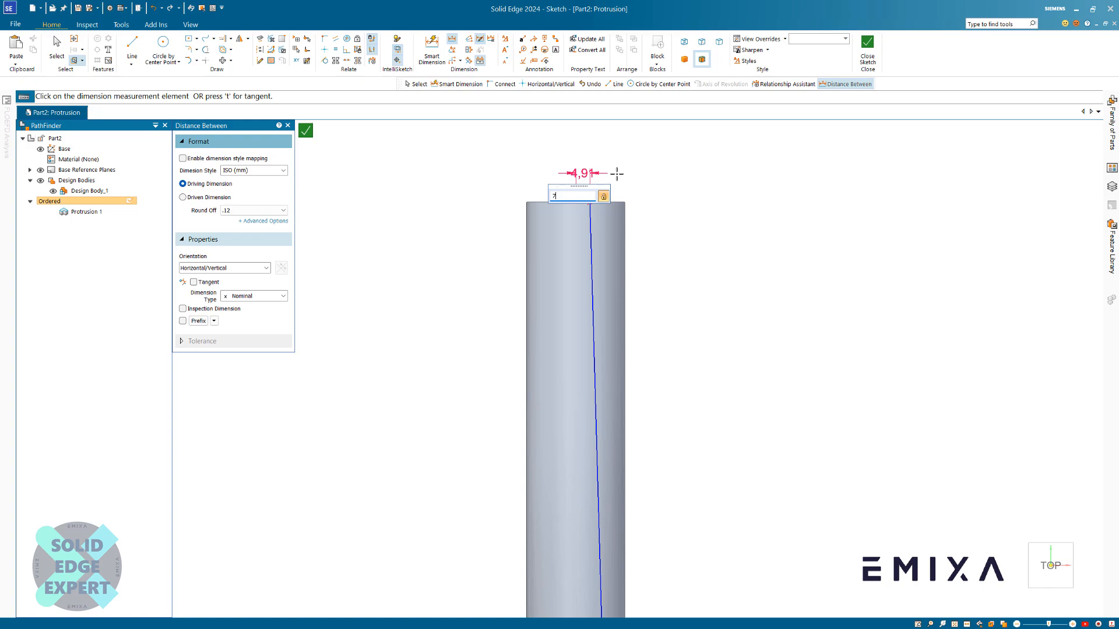
{"action": "key", "text": "Return"}
Add a horizontal distance dimension of 8.5 mm between the cylinder's centre line and the point where the line meets the arc
{"action": "scroll", "coordinate": [589, 204], "scroll_direction": "down", "scroll_amount": 3}
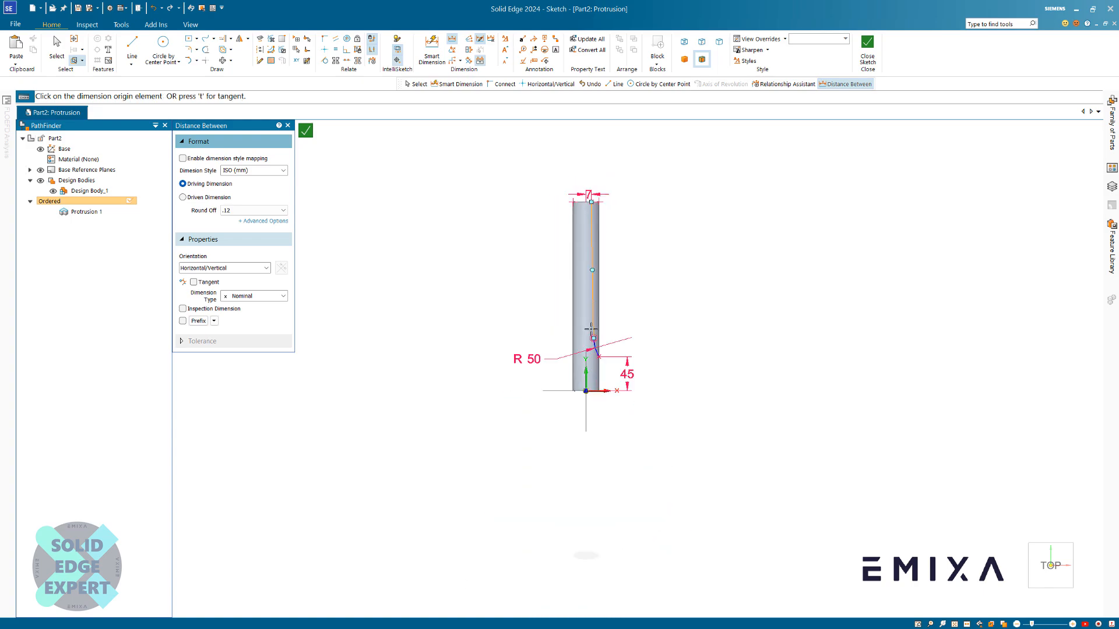
{"action": "scroll", "coordinate": [591, 328], "scroll_direction": "up", "scroll_amount": 5}
{"action": "left_click", "coordinate": [598, 355]}
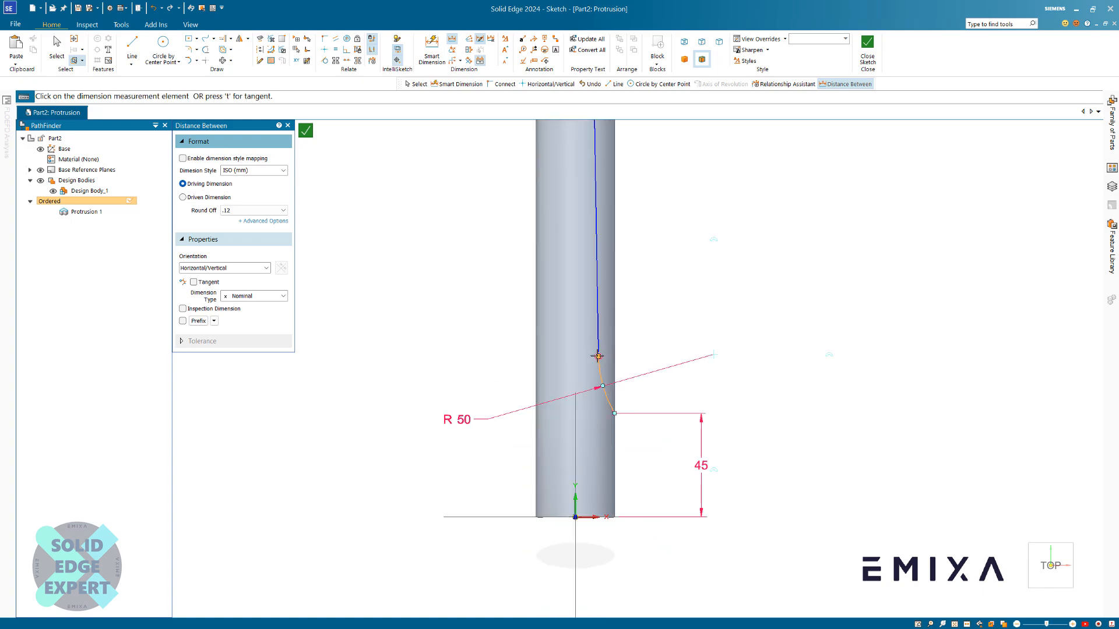
{"action": "left_click", "coordinate": [576, 403]}
{"action": "left_click", "coordinate": [646, 343]}
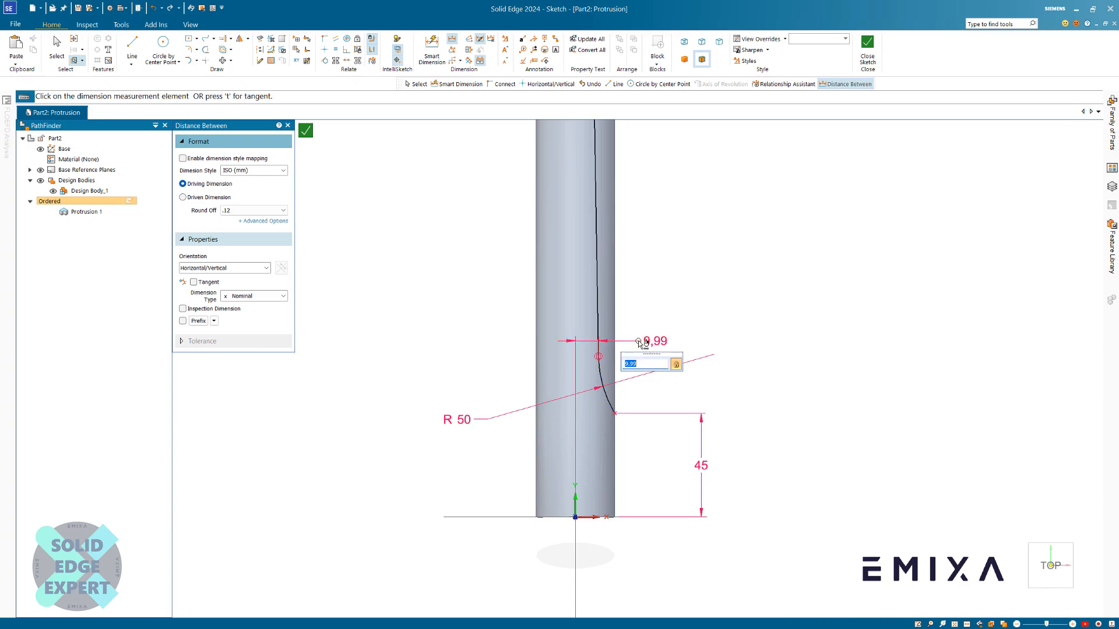
{"action": "type", "text": "8.5"}
{"action": "key", "text": "Return"}
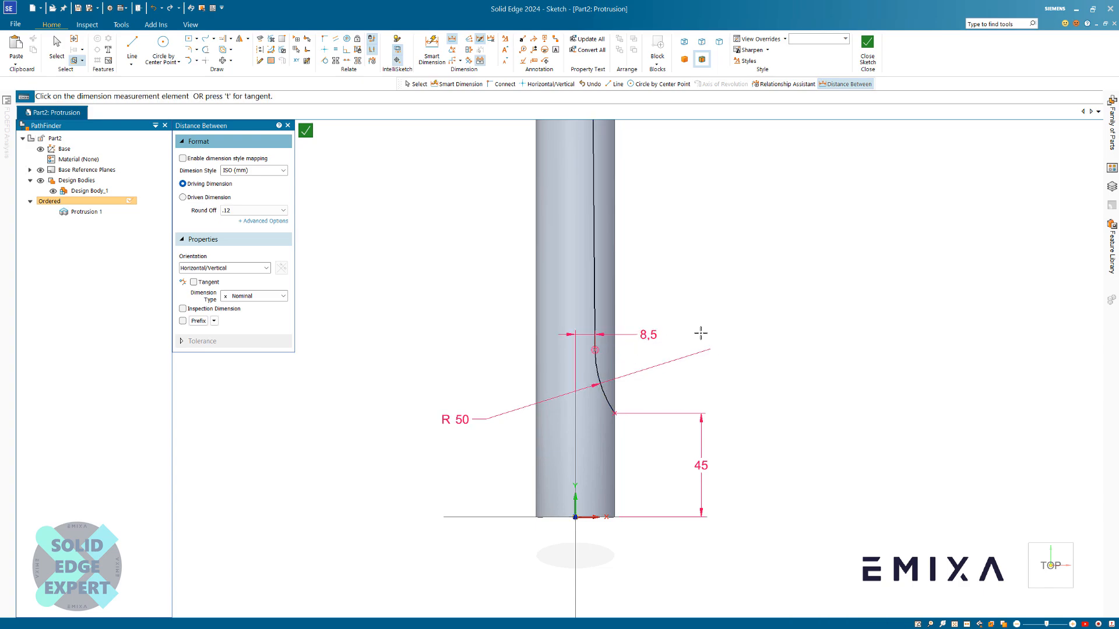
Close the sketch and cut away the cylinder's outer side along the profile, using the Through Next extent in both directions
{"action": "scroll", "coordinate": [700, 332], "scroll_direction": "down", "scroll_amount": 3}
{"action": "scroll", "coordinate": [677, 218], "scroll_direction": "up", "scroll_amount": 2}
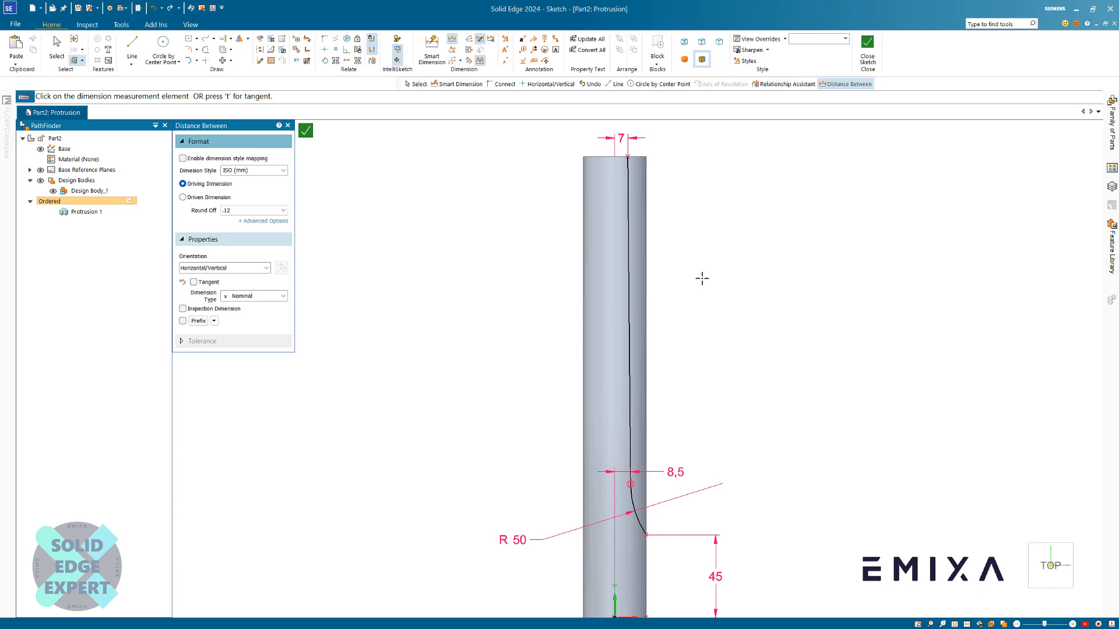
{"action": "left_click", "coordinate": [868, 47]}
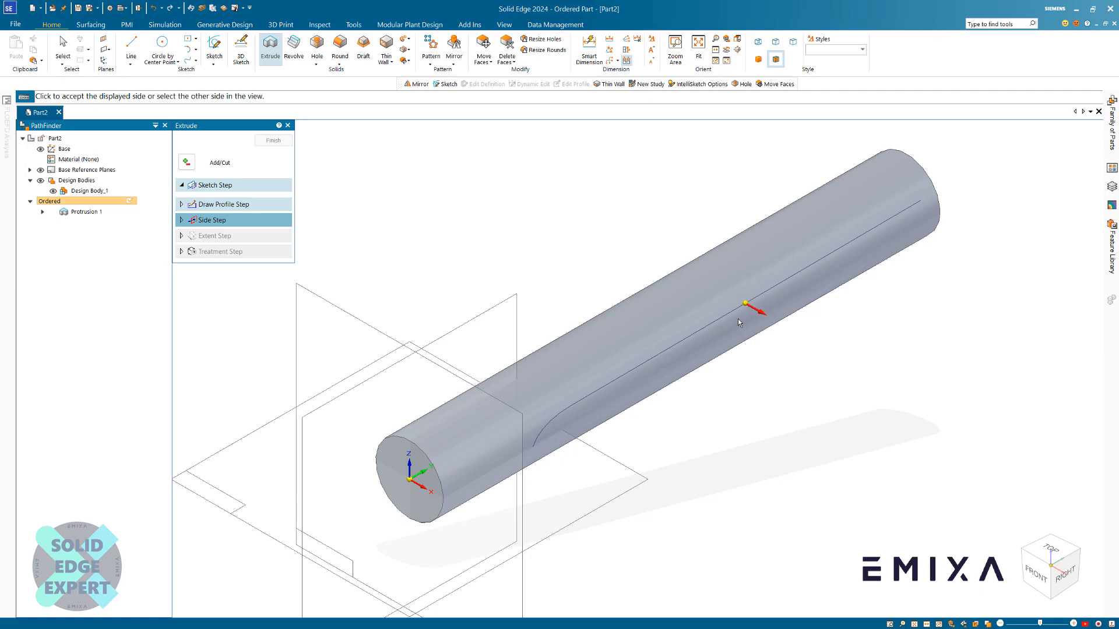
{"action": "left_click", "coordinate": [816, 344]}
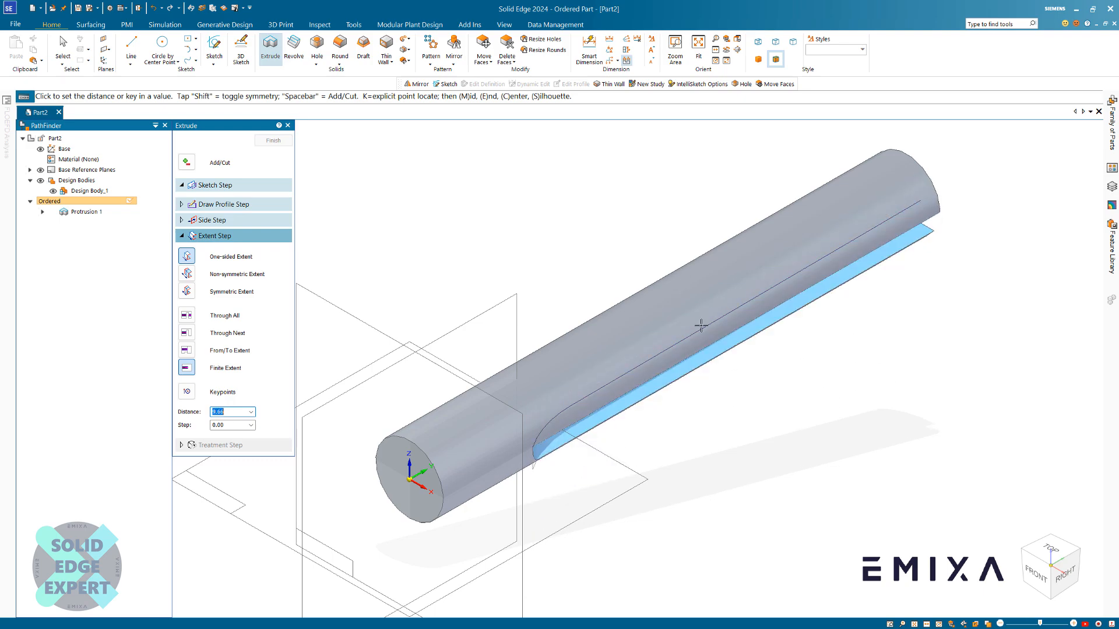
{"action": "left_click", "coordinate": [187, 333]}
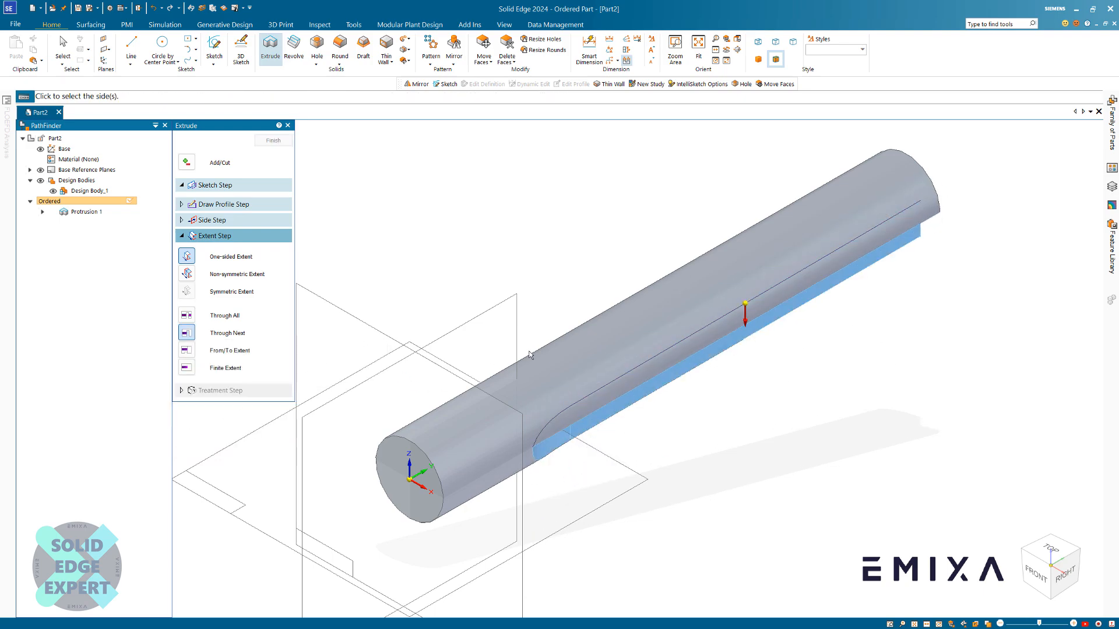
{"action": "left_click", "coordinate": [746, 304]}
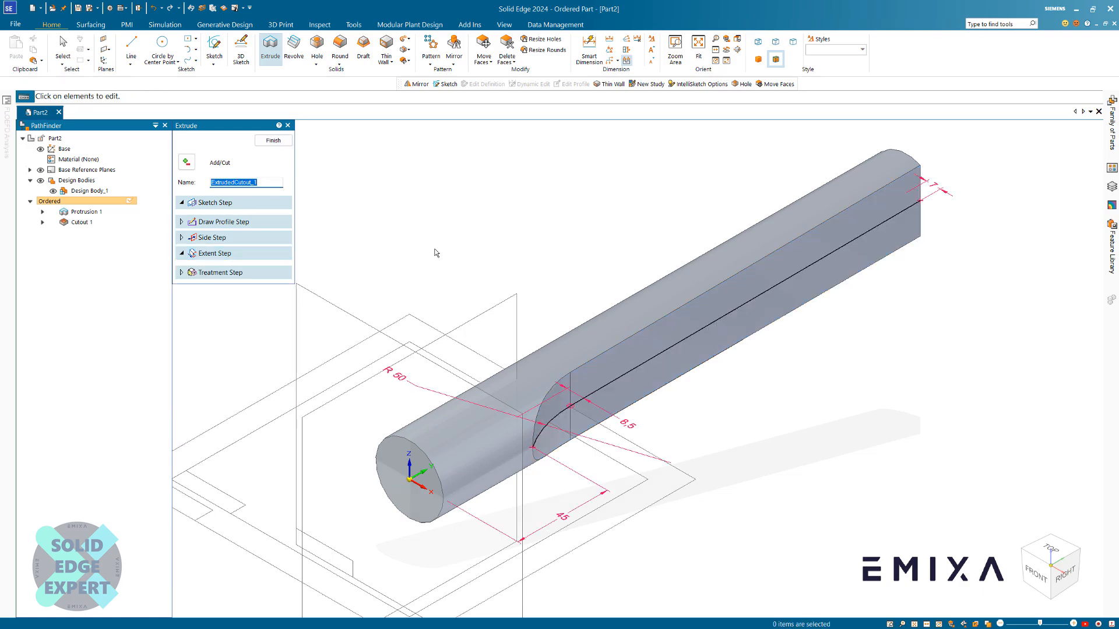
{"action": "right_click", "coordinate": [493, 242]}
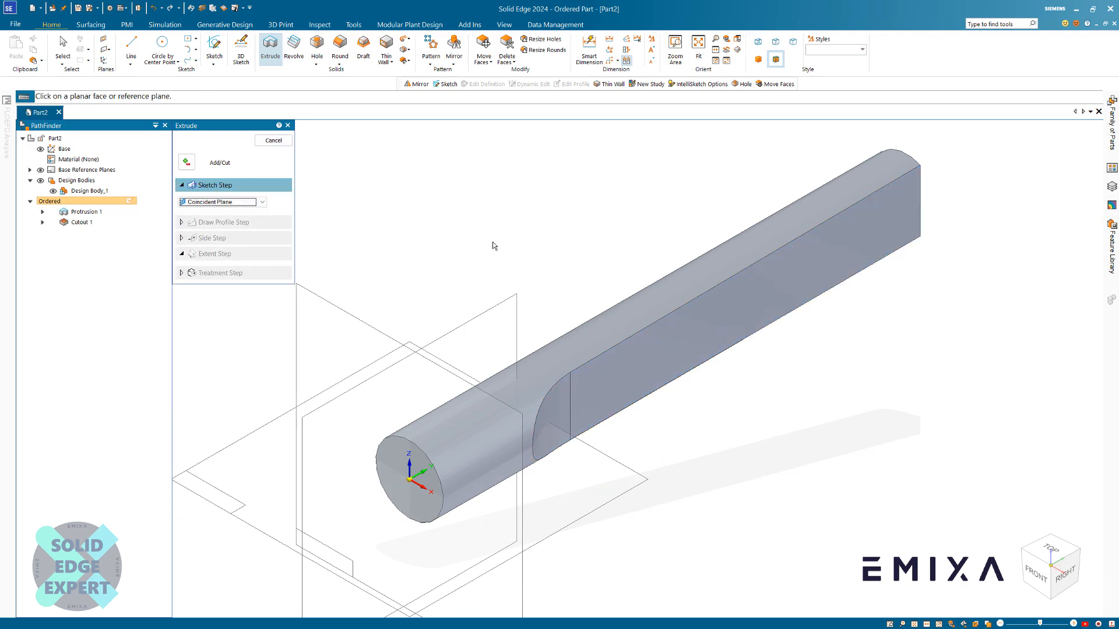
{"action": "left_click", "coordinate": [286, 142]}
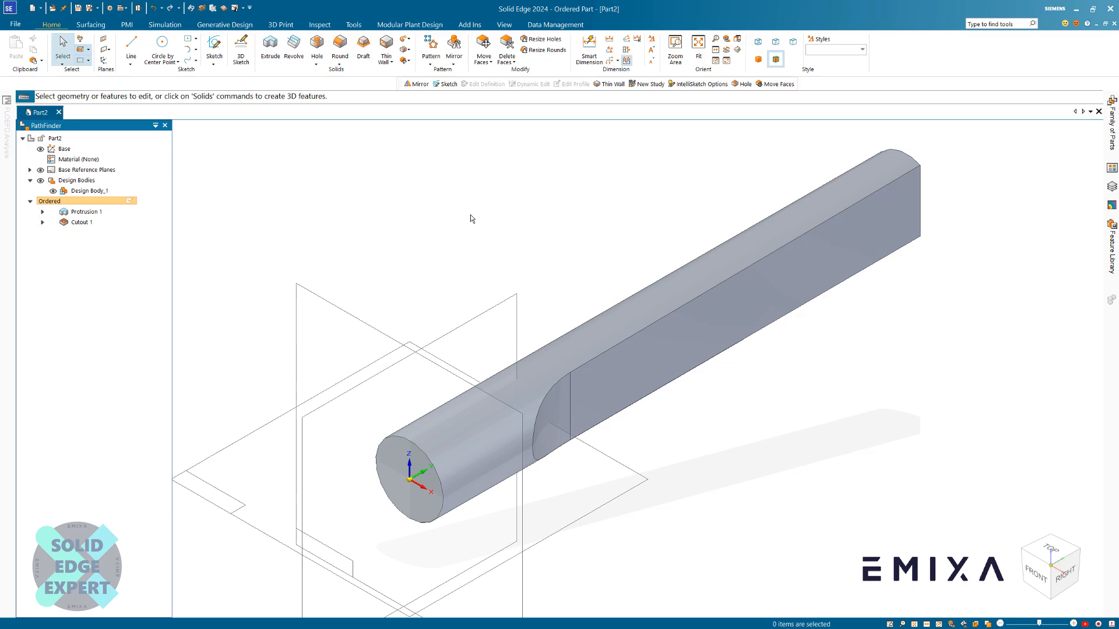
Mirror the cutout to the opposite side of the cylinder about the lengthwise vertical (YZ) reference plane
{"action": "scroll", "coordinate": [556, 267], "scroll_direction": "down", "scroll_amount": 2}
{"action": "scroll", "coordinate": [570, 243], "scroll_direction": "up", "scroll_amount": 1}
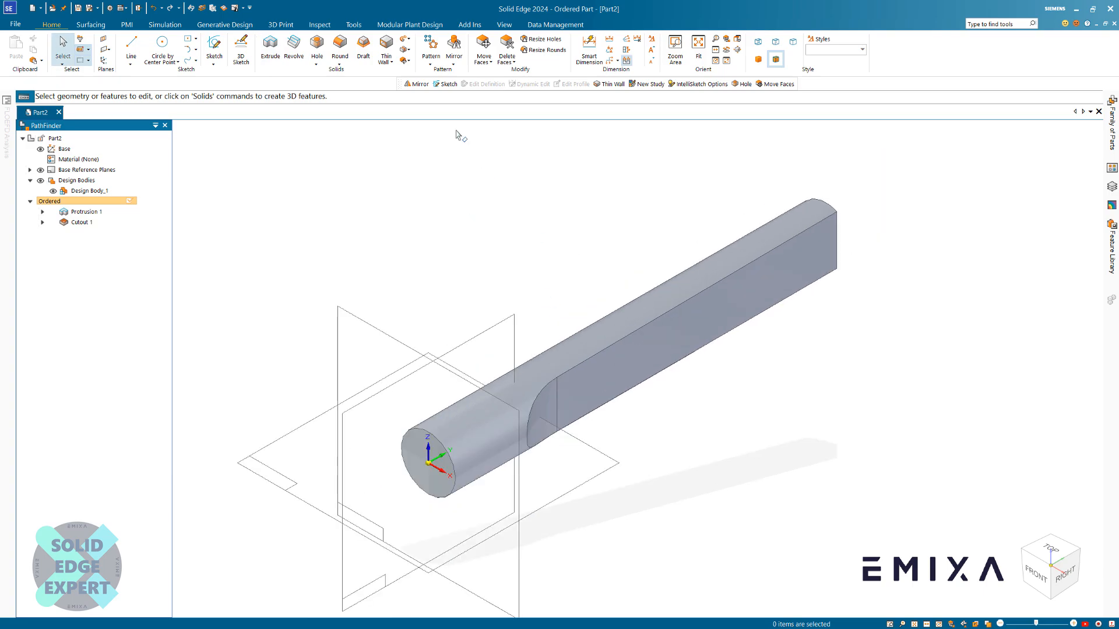
{"action": "left_click", "coordinate": [459, 44]}
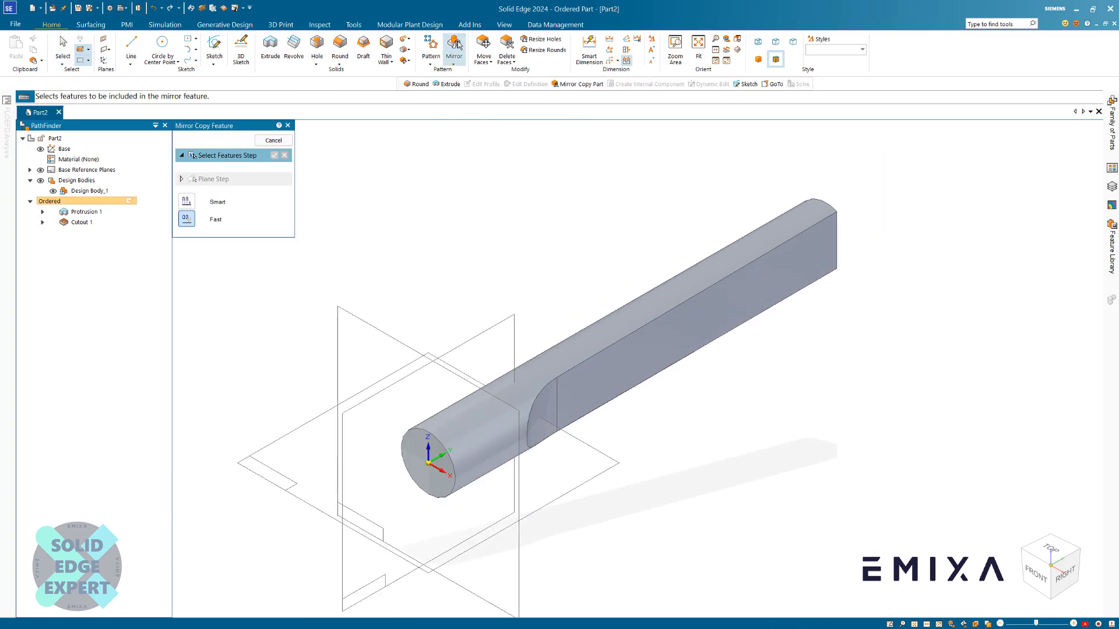
{"action": "left_click", "coordinate": [687, 318]}
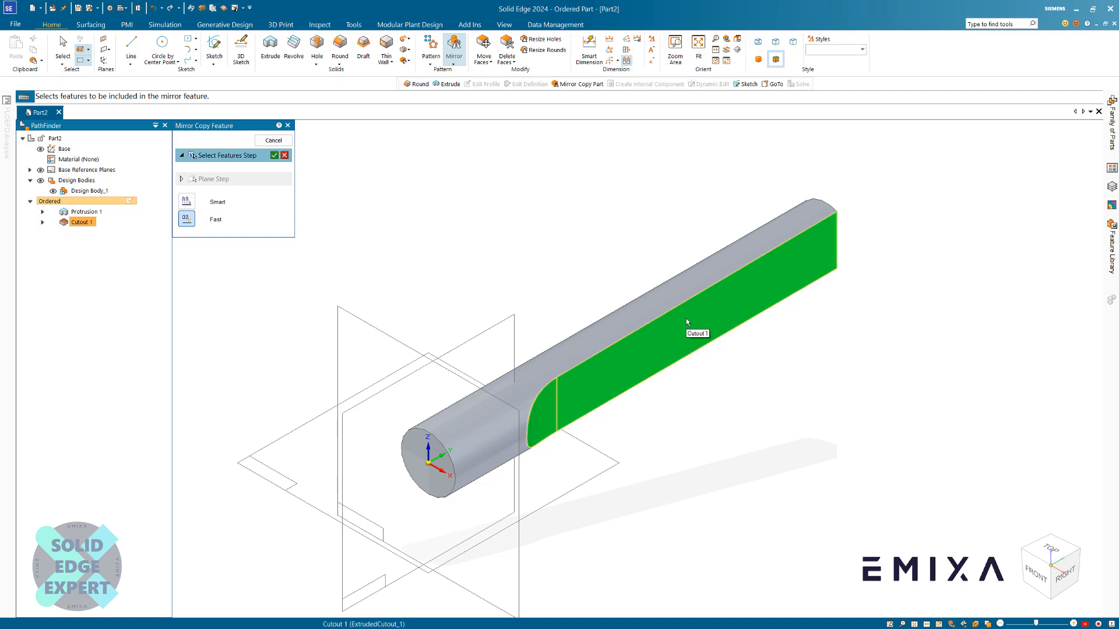
{"action": "right_click", "coordinate": [592, 252]}
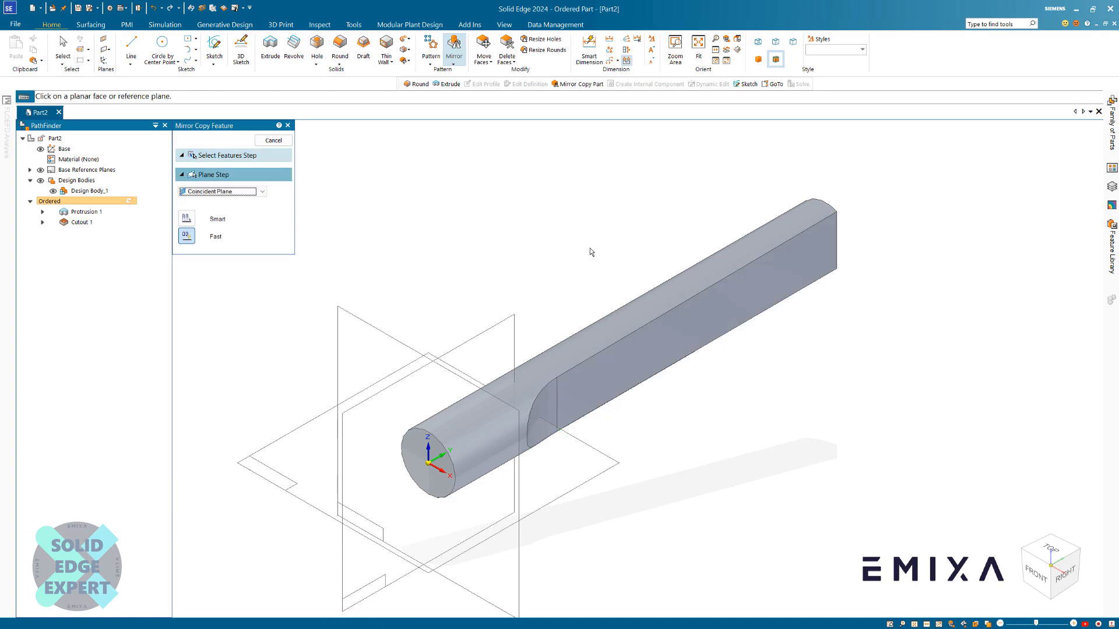
{"action": "left_click", "coordinate": [496, 331]}
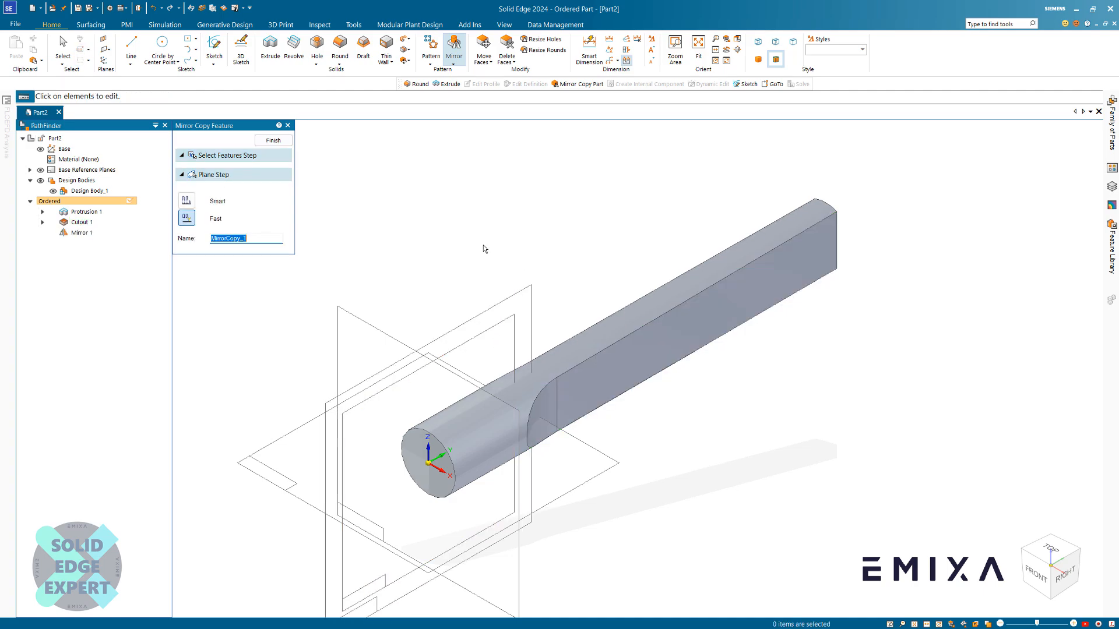
{"action": "left_click", "coordinate": [273, 141]}
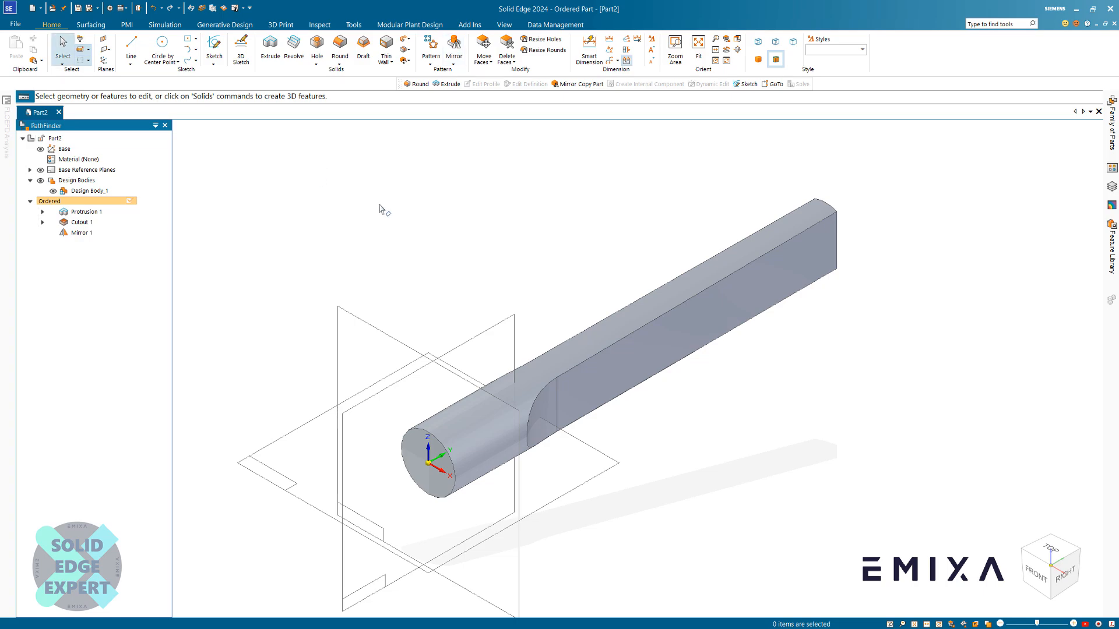
Start a variable-radius Round and accept the edge chain bordering the cutout's flat and curved faces
{"action": "mouse_move", "coordinate": [559, 252]}
{"action": "middle_mouse_down"}
{"action": "mouse_move", "coordinate": [582, 352]}
{"action": "mouse_move", "coordinate": [554, 288]}
{"action": "mouse_move", "coordinate": [556, 251]}
{"action": "middle_mouse_up"}
{"action": "scroll", "coordinate": [557, 254], "scroll_direction": "down", "scroll_amount": 1}
{"action": "scroll", "coordinate": [658, 266], "scroll_direction": "up", "scroll_amount": 2}
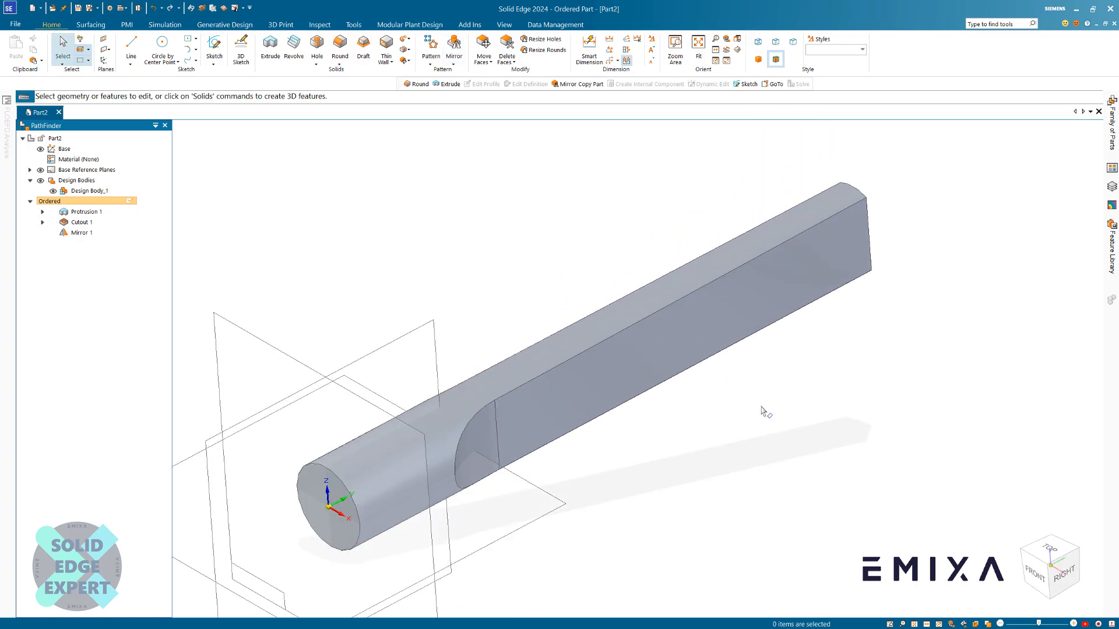
{"action": "middle_click_drag", "start_coordinate": [761, 407], "coordinate": [759, 409]}
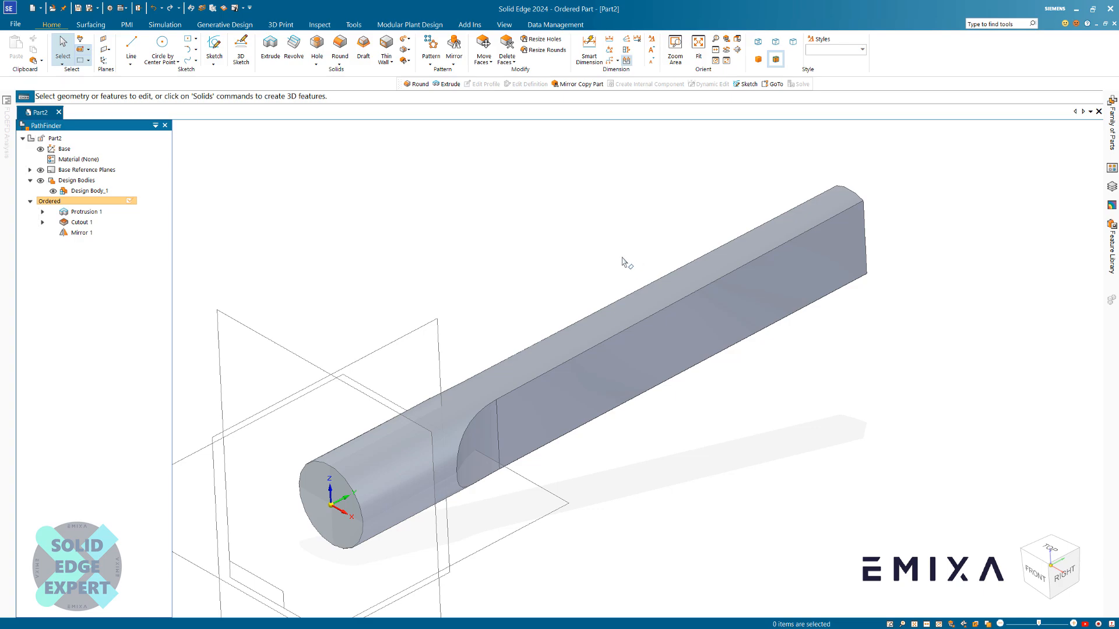
{"action": "left_click", "coordinate": [338, 48]}
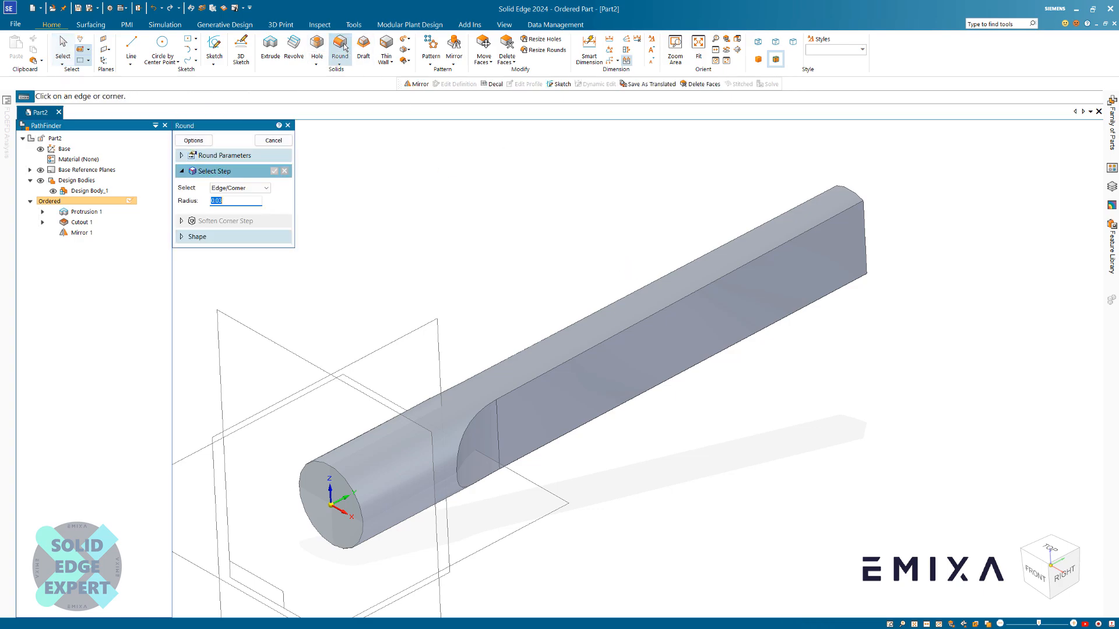
{"action": "left_click", "coordinate": [194, 140]}
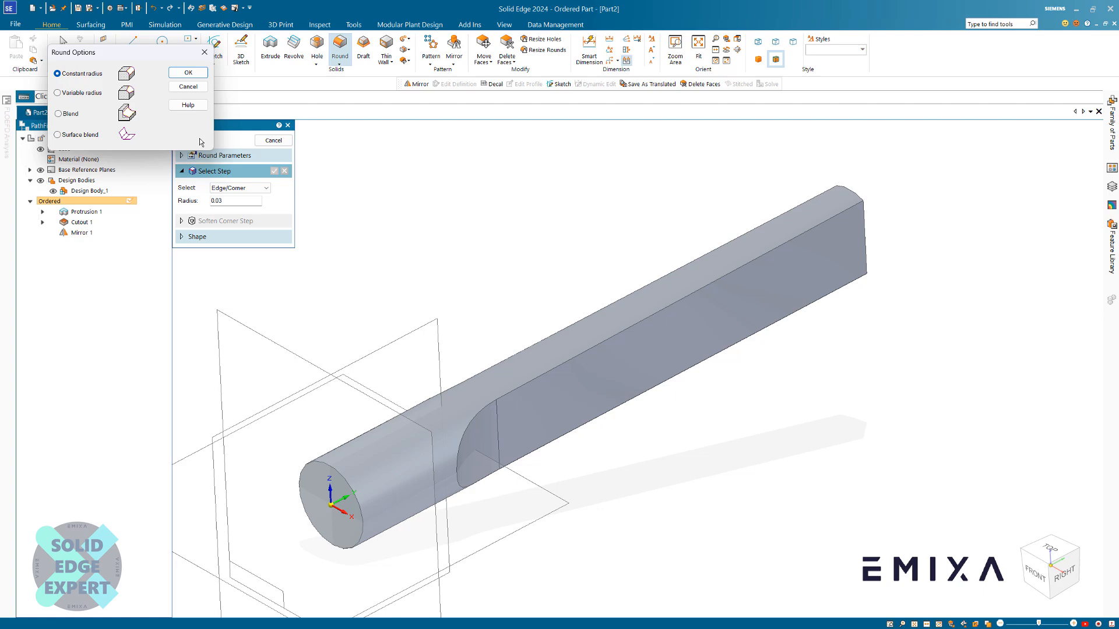
{"action": "left_click", "coordinate": [81, 95]}
{"action": "left_click", "coordinate": [192, 73]}
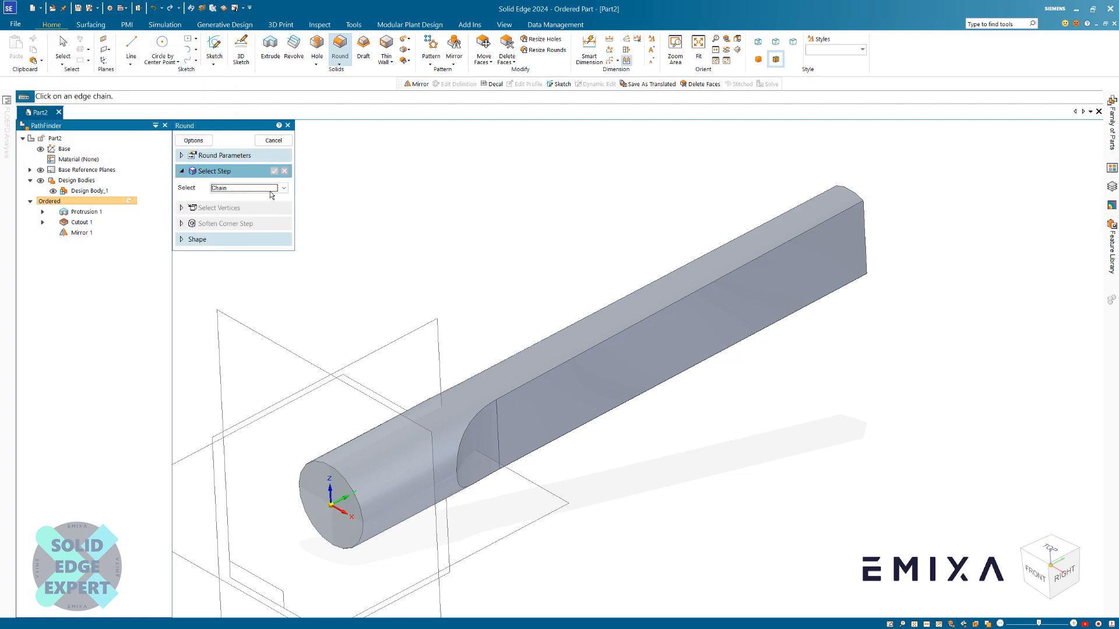
{"action": "left_click", "coordinate": [268, 190]}
{"action": "left_click", "coordinate": [231, 206]}
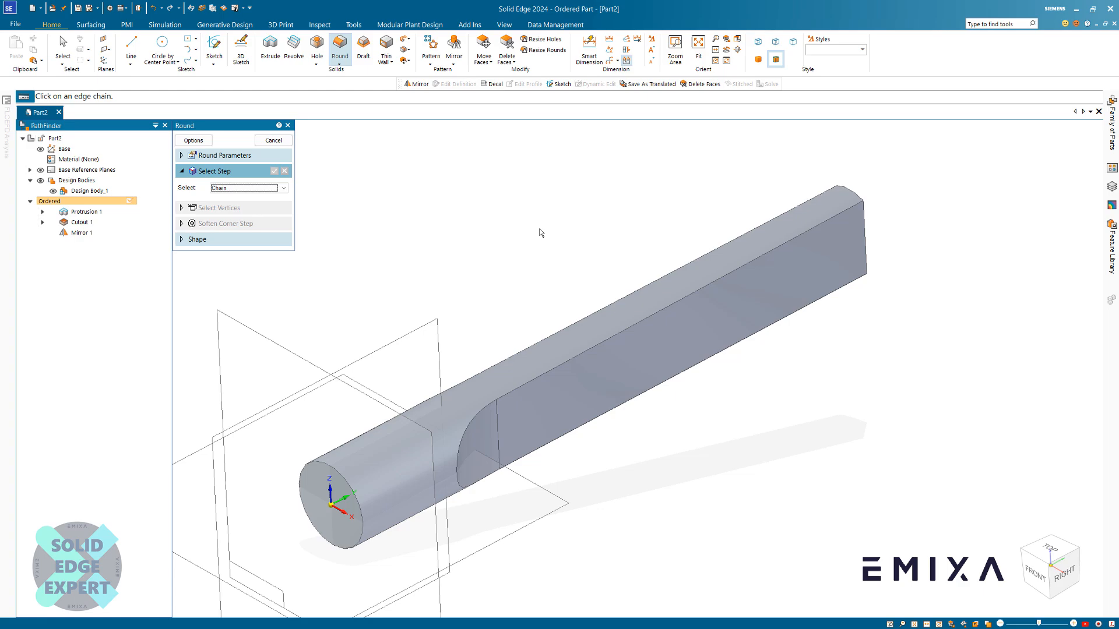
{"action": "left_click", "coordinate": [601, 345]}
{"action": "right_click", "coordinate": [607, 242]}
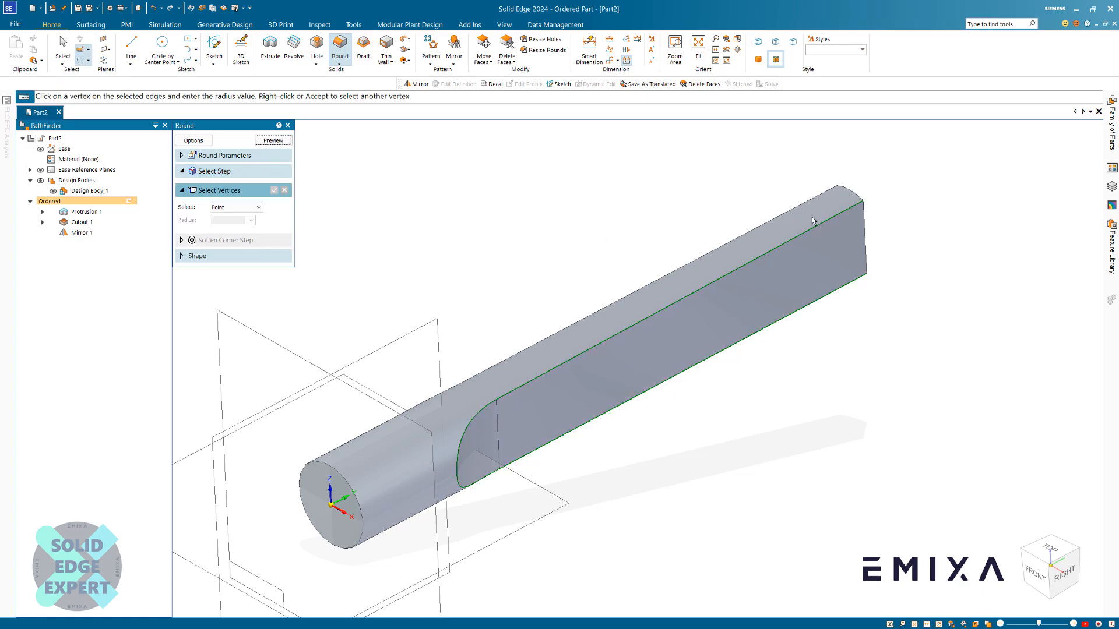
Assign a 7 mm radius to the chain's two end vertices and two flat-to-arc transition vertices, and preview the round
{"action": "left_click", "coordinate": [864, 203]}
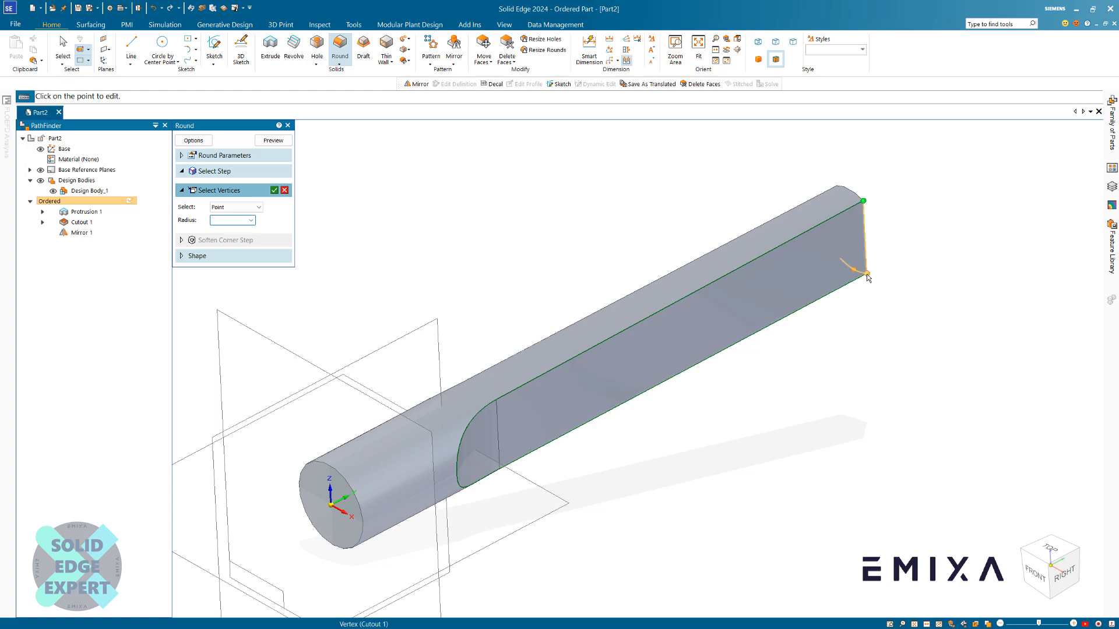
{"action": "left_click", "coordinate": [868, 274]}
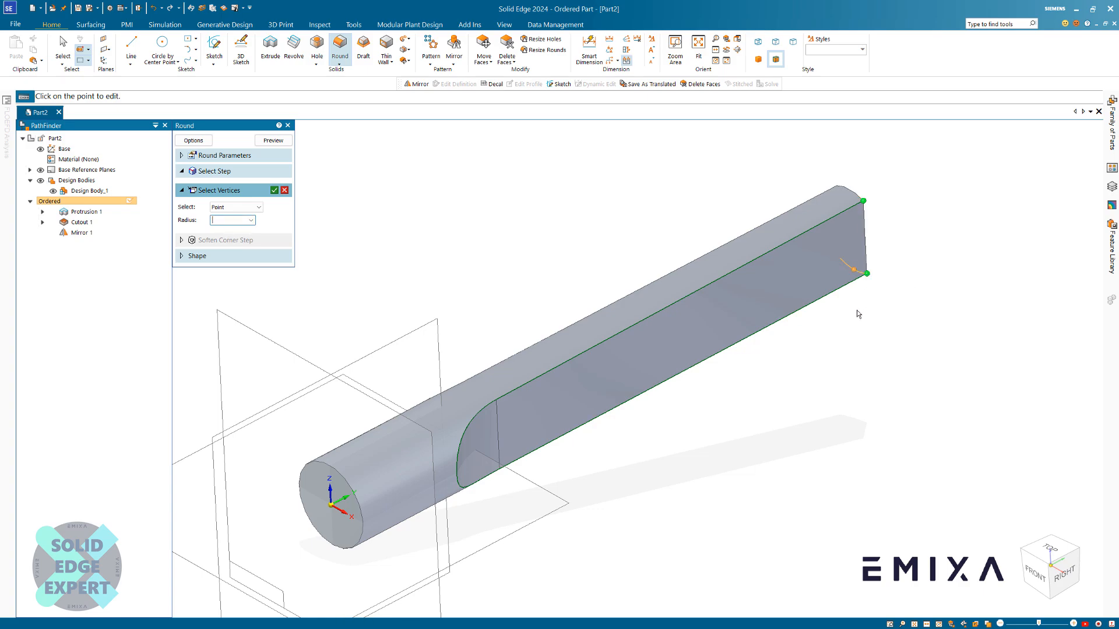
{"action": "left_click", "coordinate": [496, 400]}
{"action": "left_click", "coordinate": [499, 468]}
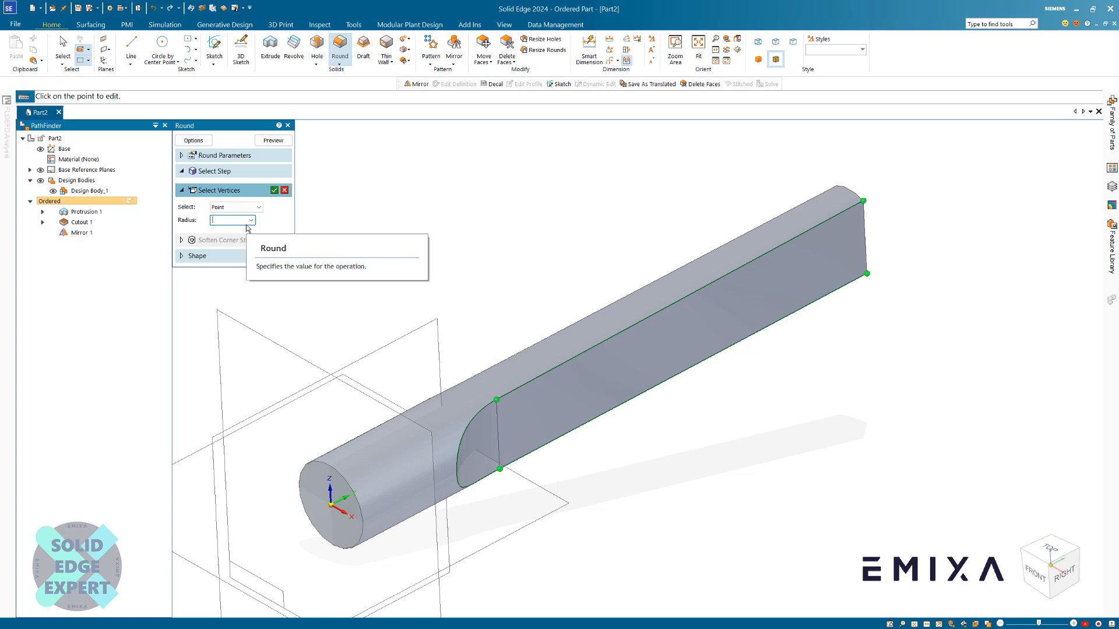
{"action": "type", "text": "7"}
{"action": "key", "text": "Return"}
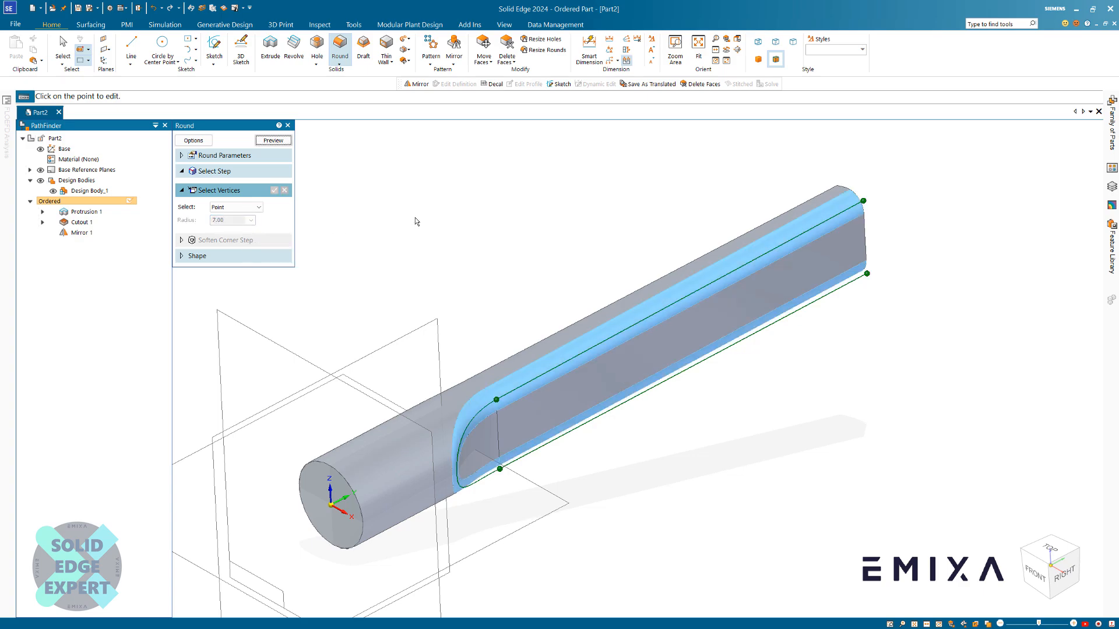
{"action": "left_click", "coordinate": [274, 141]}
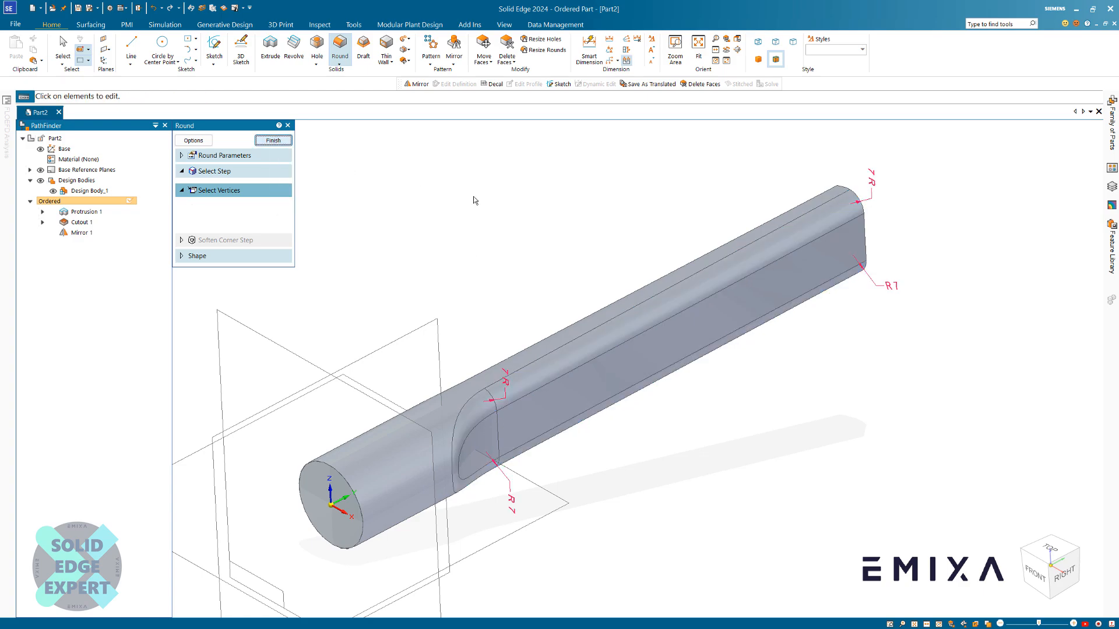
Set the radius at both flat-to-arc transition vertices to 8.5 mm and finish the round
{"action": "left_click", "coordinate": [506, 378]}
{"action": "type", "text": "8."}
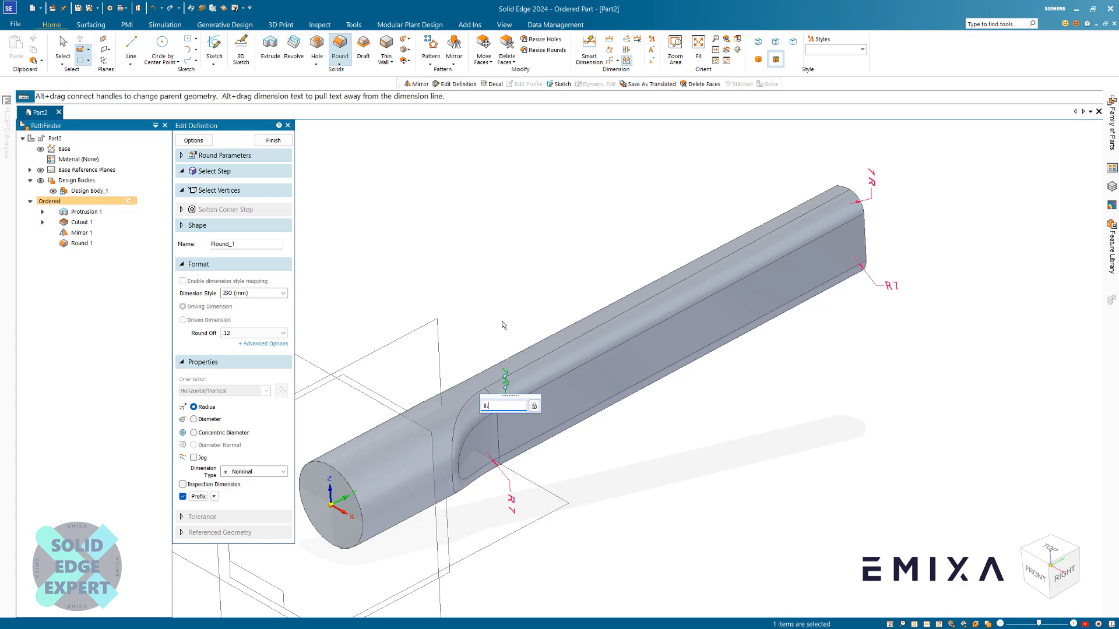
{"action": "type", "text": "5"}
{"action": "key", "text": "Return"}
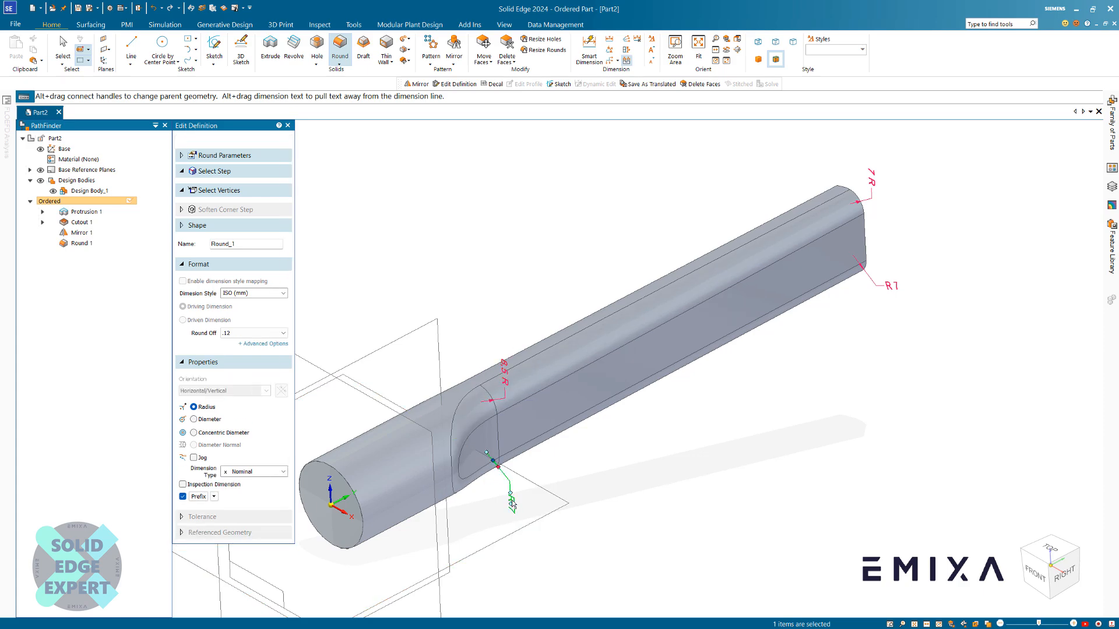
{"action": "left_click", "coordinate": [512, 505]}
{"action": "type", "text": "8.5"}
{"action": "key", "text": "Return"}
{"action": "left_click", "coordinate": [648, 454]}
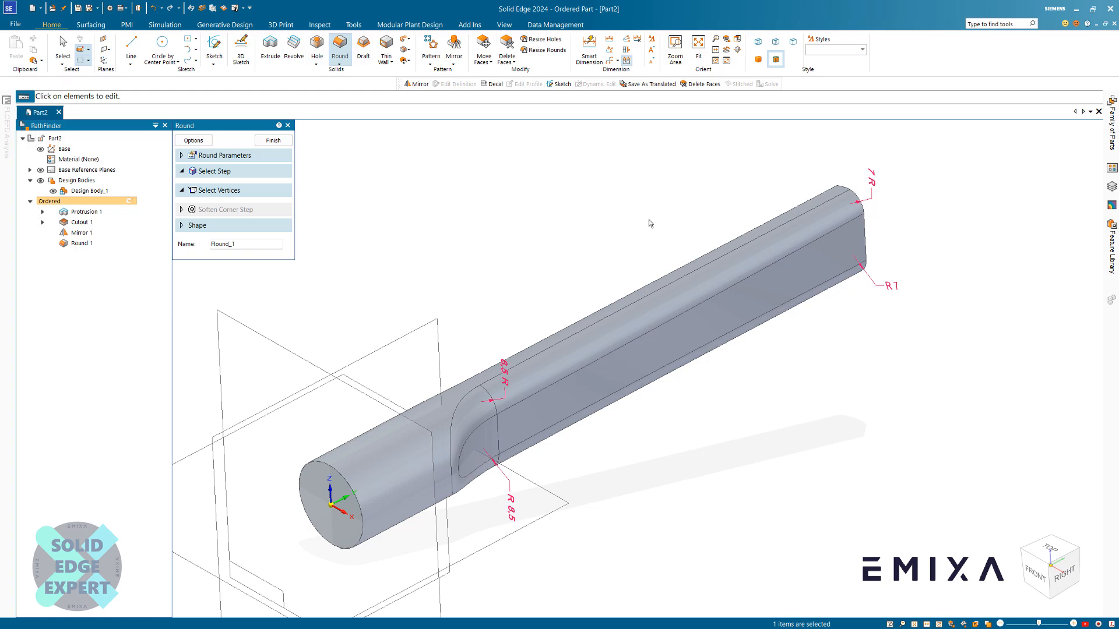
{"action": "left_click", "coordinate": [272, 140]}
{"action": "middle_click_drag", "start_coordinate": [557, 206], "coordinate": [552, 216]}
{"action": "left_click", "coordinate": [272, 141]}
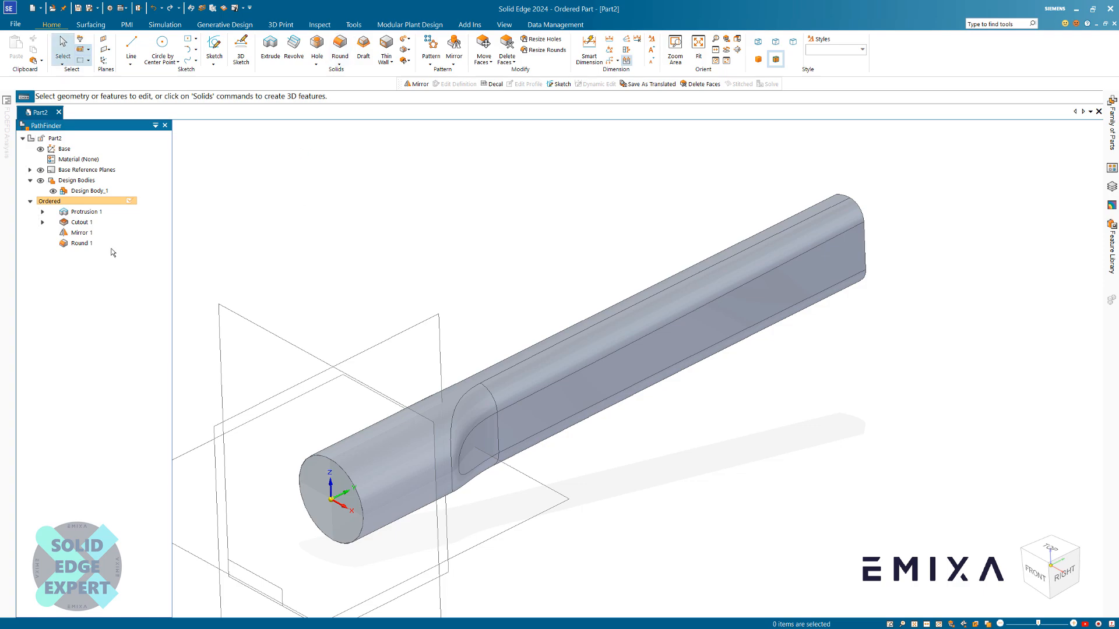
Mirror the variable-radius round to the opposite side about the lengthwise vertical (YZ) reference plane
{"action": "left_click", "coordinate": [78, 243]}
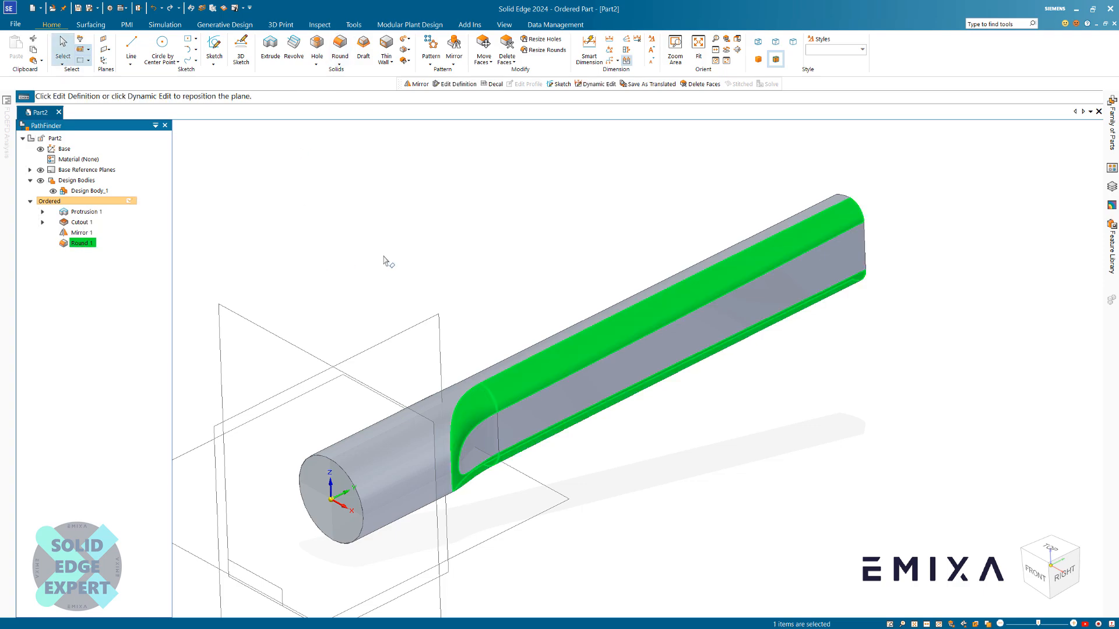
{"action": "left_click", "coordinate": [454, 45]}
{"action": "left_click", "coordinate": [415, 322]}
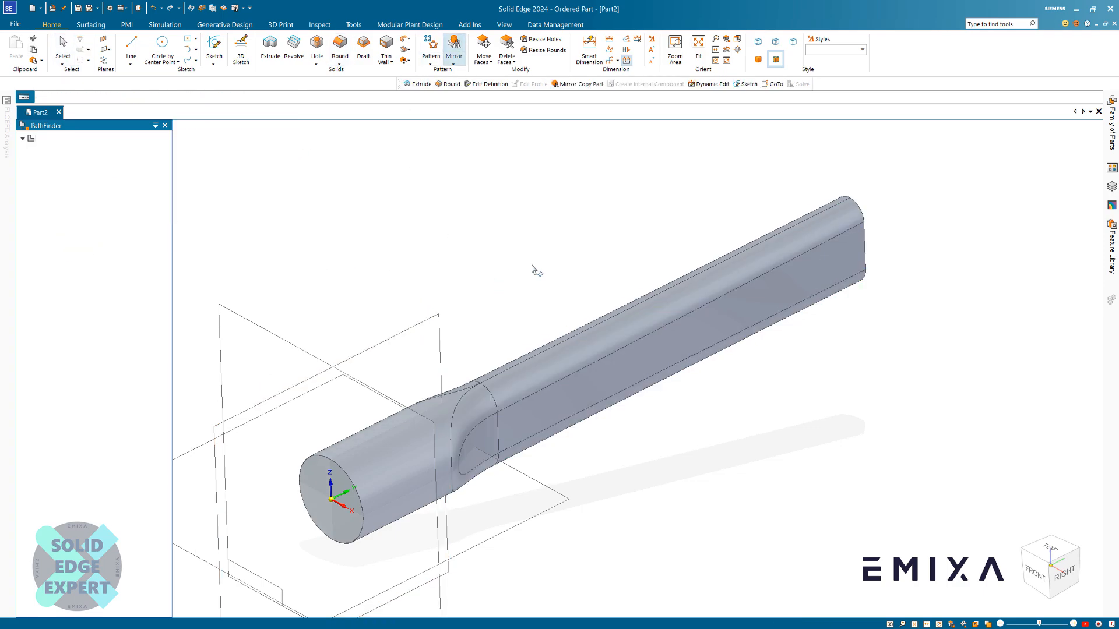
{"action": "left_click", "coordinate": [561, 259]}
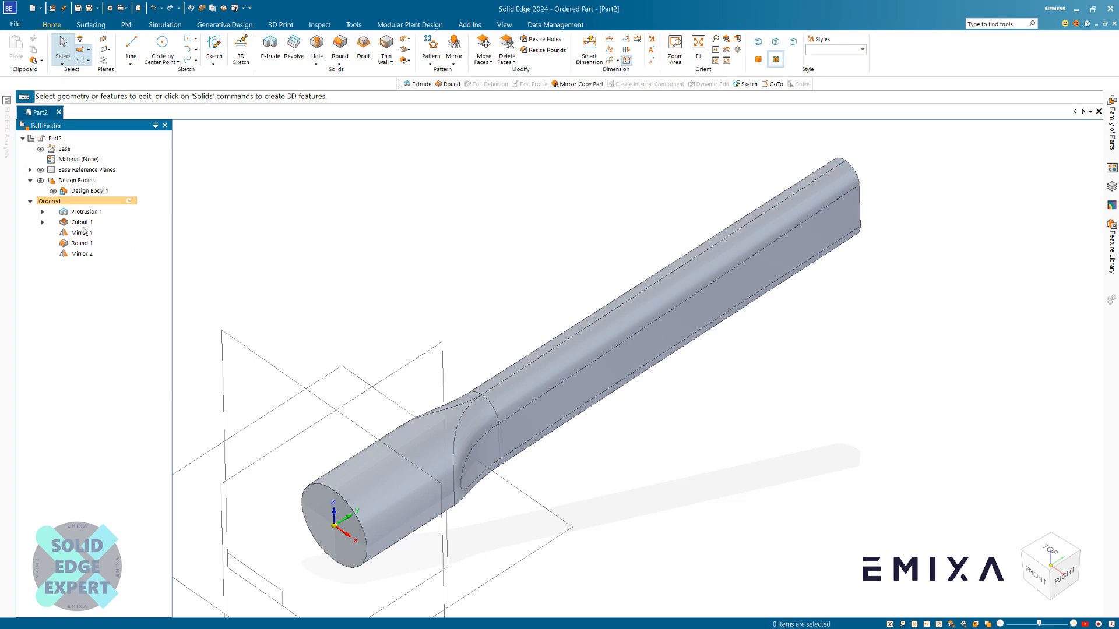
Hollow the body with an Offset Inside Thin Wall, leaving the circular end face and the flattened end face open
{"action": "middle_click_drag", "start_coordinate": [609, 252], "coordinate": [567, 217]}
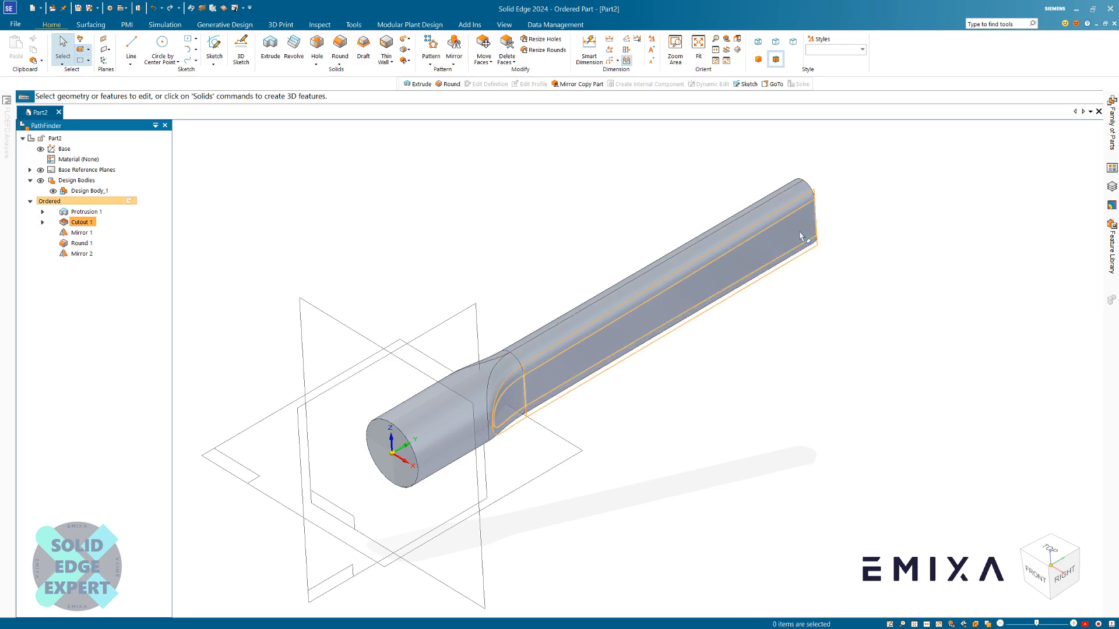
{"action": "left_click", "coordinate": [386, 51]}
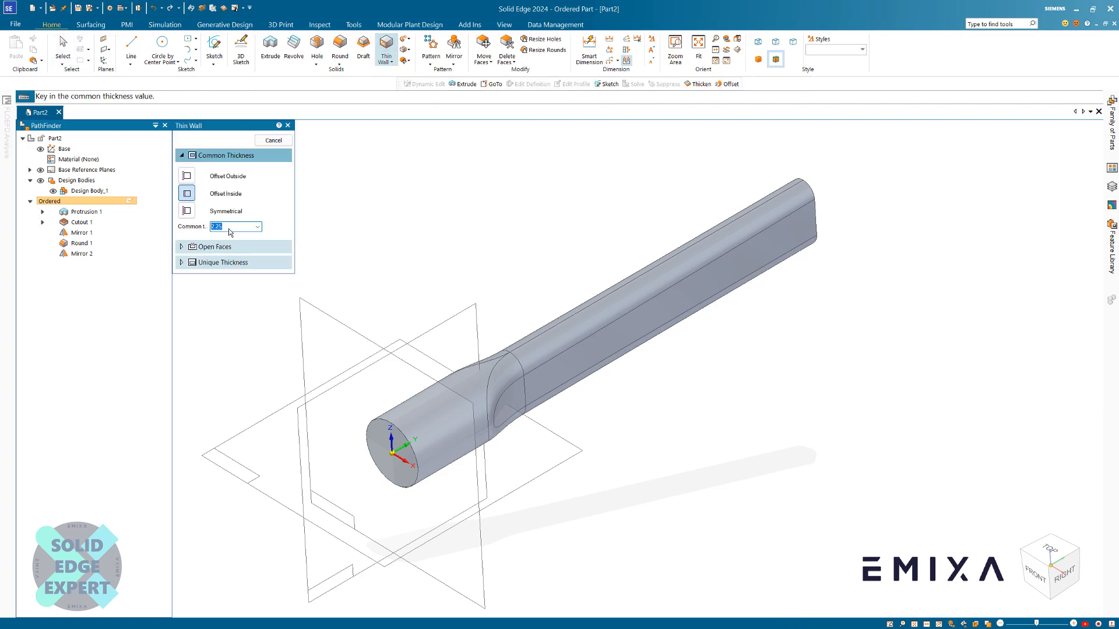
{"action": "left_click", "coordinate": [211, 248]}
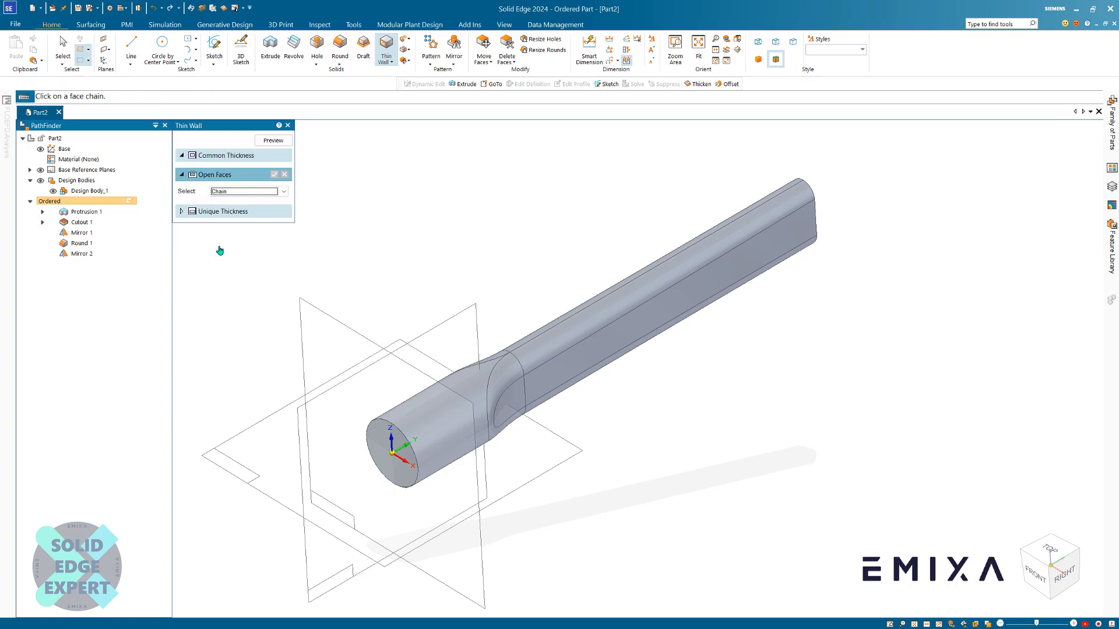
{"action": "left_click", "coordinate": [388, 457]}
{"action": "middle_click_drag", "start_coordinate": [745, 379], "coordinate": [768, 284]}
{"action": "left_click", "coordinate": [785, 269]}
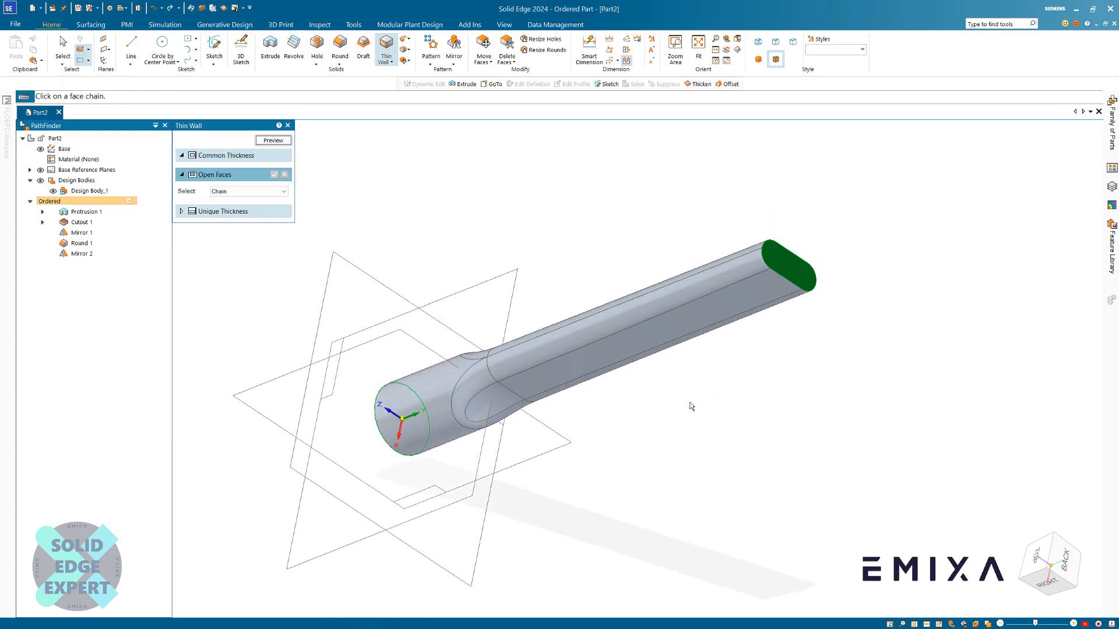
{"action": "right_click", "coordinate": [663, 417]}
{"action": "right_click", "coordinate": [663, 413]}
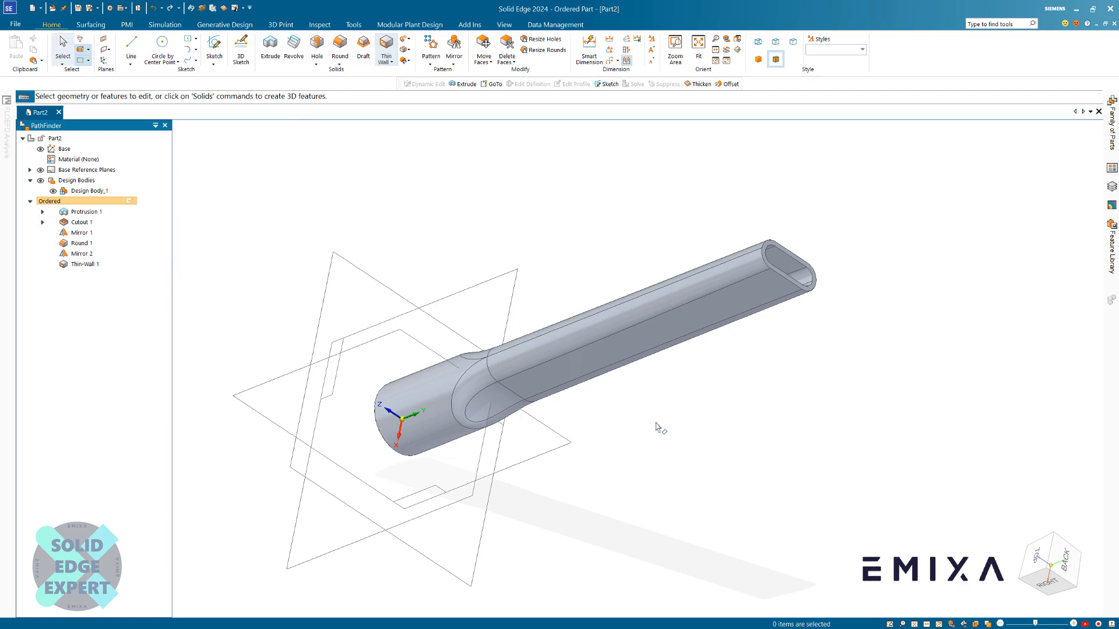
Start an Extrude on the lengthwise vertical (YZ) plane and sketch an arc of about 43 mm radius from the flattened end's upper corner to the lower edge
{"action": "middle_click_drag", "start_coordinate": [663, 412], "coordinate": [745, 369]}
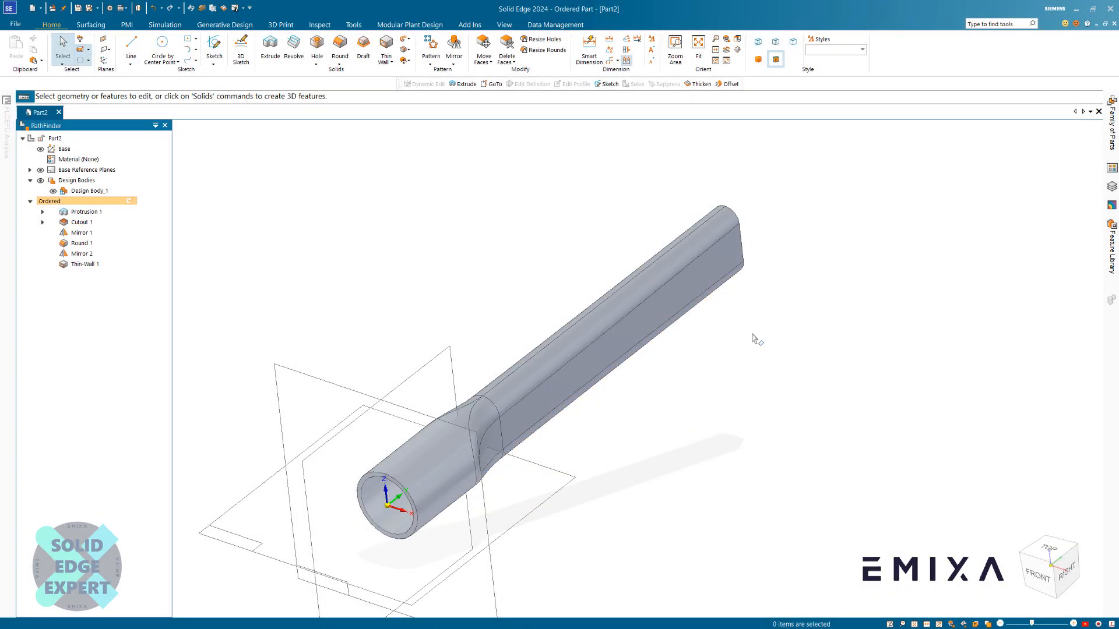
{"action": "scroll", "coordinate": [664, 414], "scroll_direction": "up", "scroll_amount": 3}
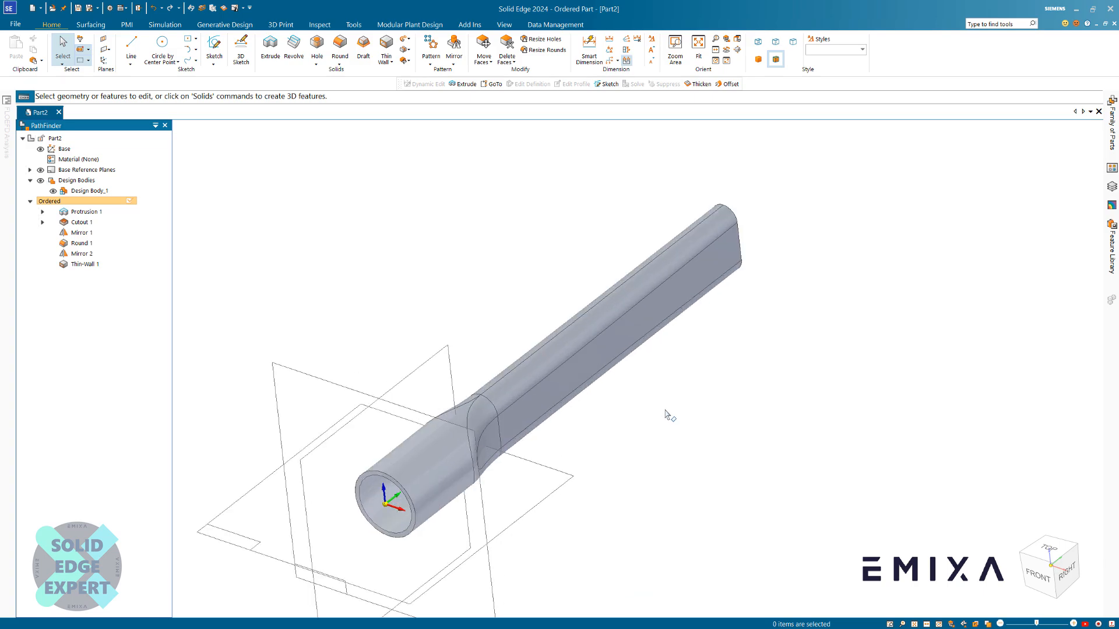
{"action": "left_click", "coordinate": [268, 47]}
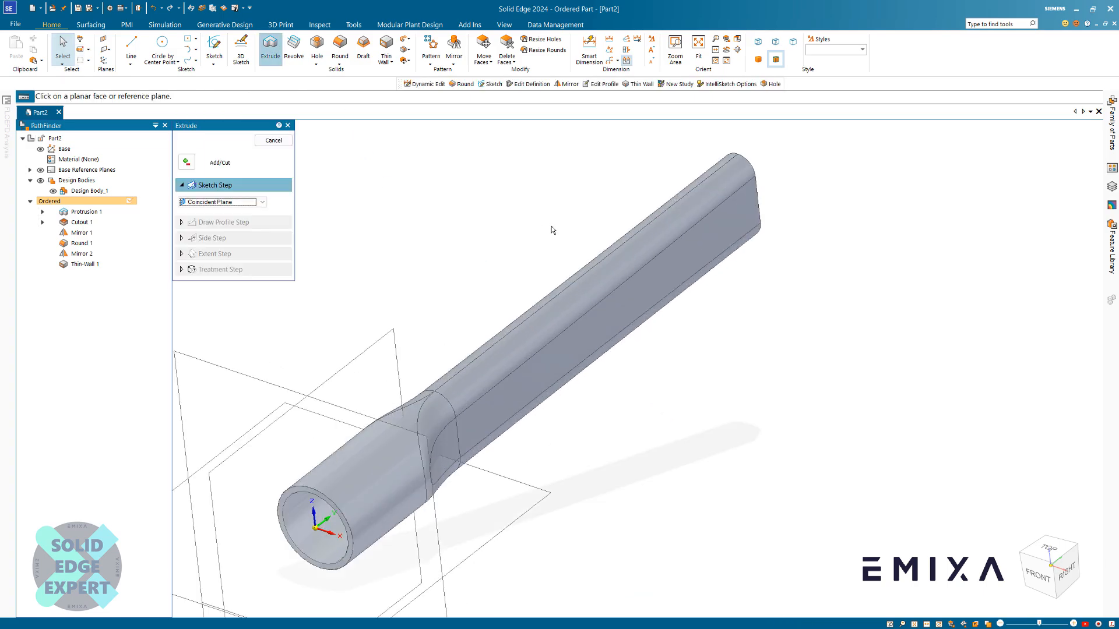
{"action": "left_click", "coordinate": [358, 361]}
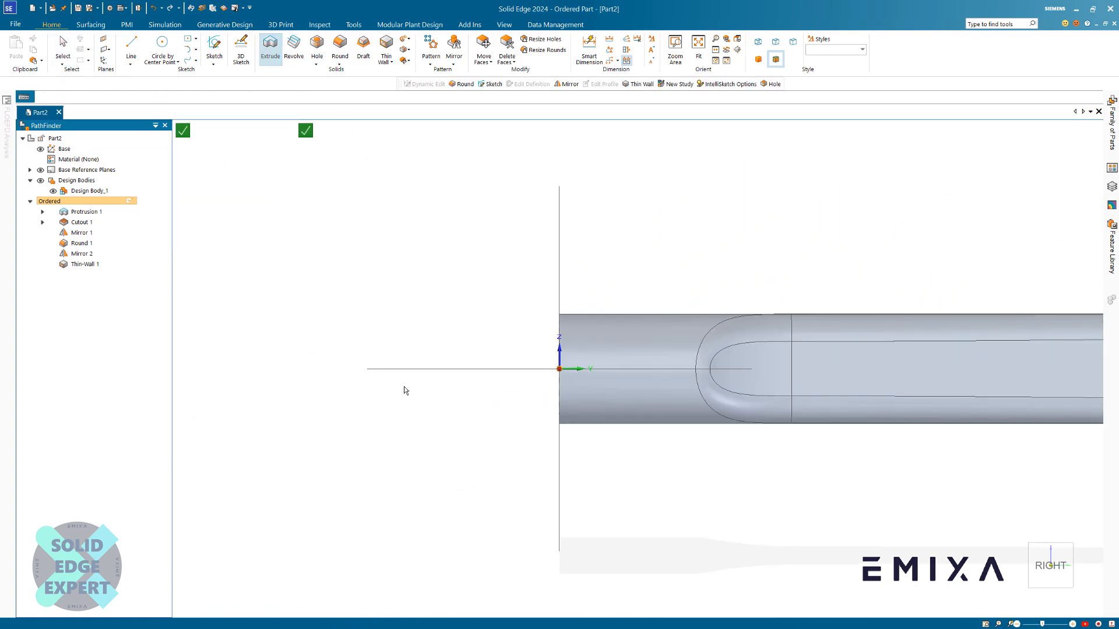
{"action": "scroll", "coordinate": [481, 349], "scroll_direction": "down", "scroll_amount": 2}
{"action": "scroll", "coordinate": [872, 359], "scroll_direction": "up", "scroll_amount": 4}
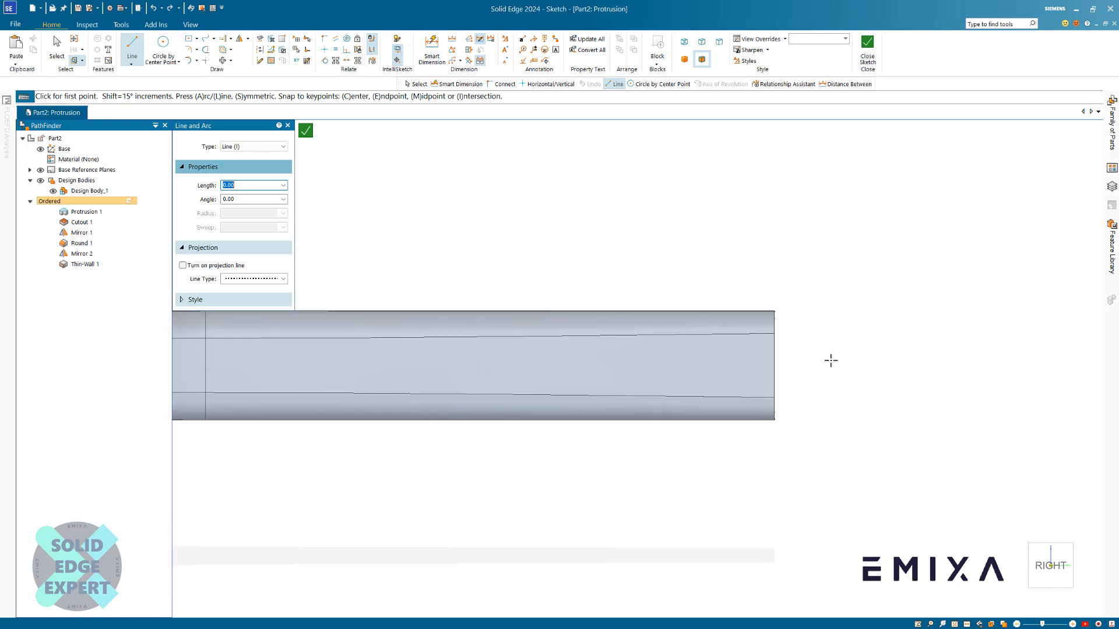
{"action": "scroll", "coordinate": [817, 357], "scroll_direction": "up", "scroll_amount": 2}
{"action": "scroll", "coordinate": [818, 357], "scroll_direction": "down", "scroll_amount": 2}
{"action": "scroll", "coordinate": [803, 336], "scroll_direction": "up", "scroll_amount": 2}
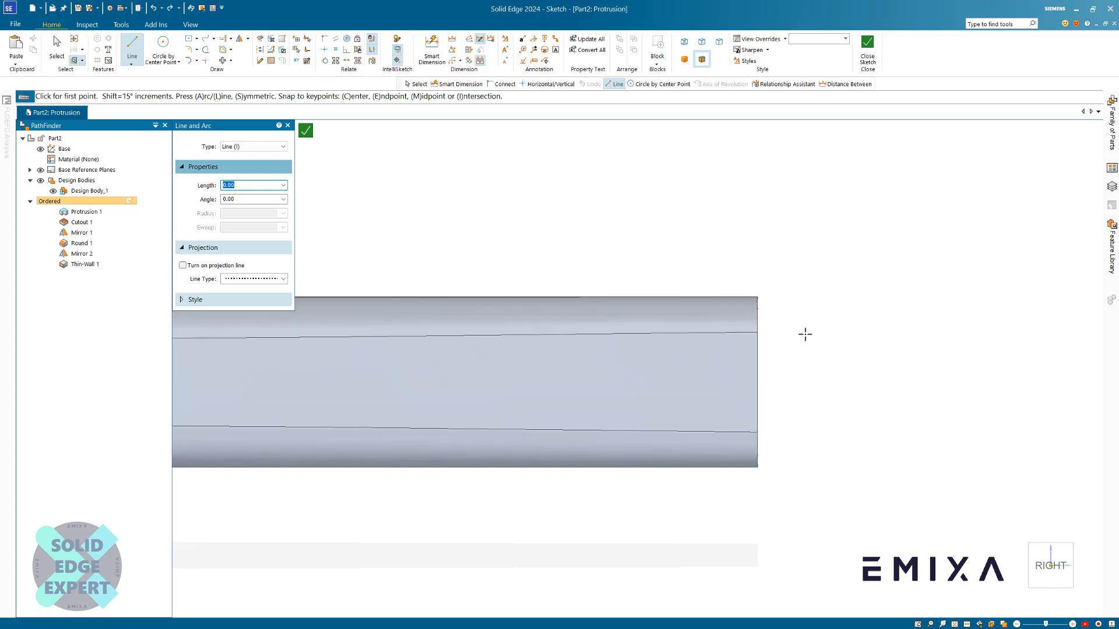
{"action": "key", "text": "a"}
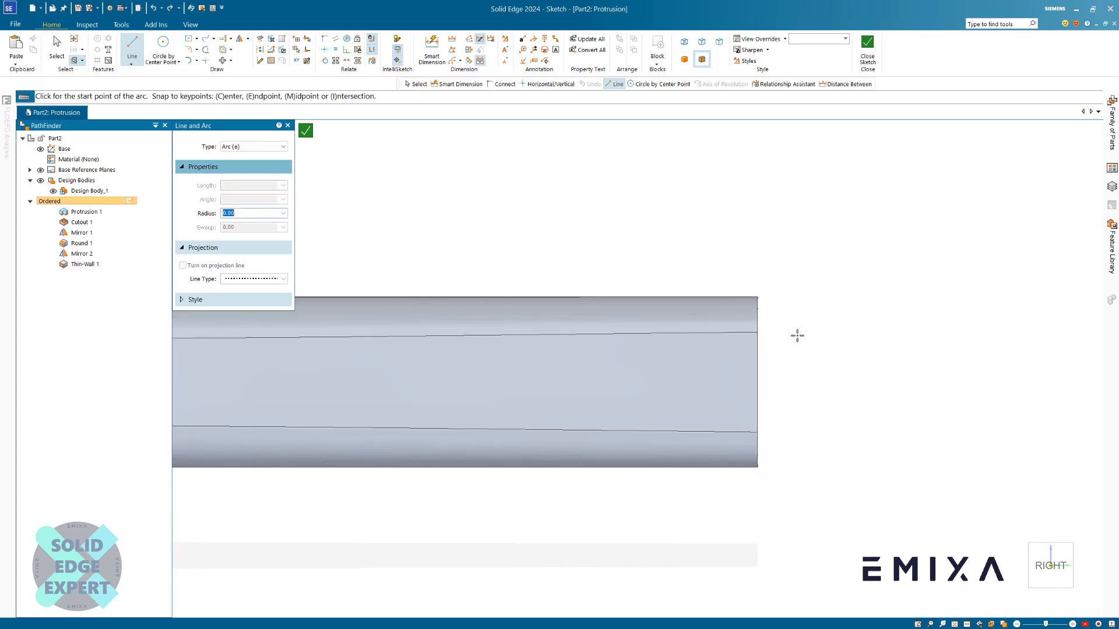
{"action": "left_click", "coordinate": [757, 297]}
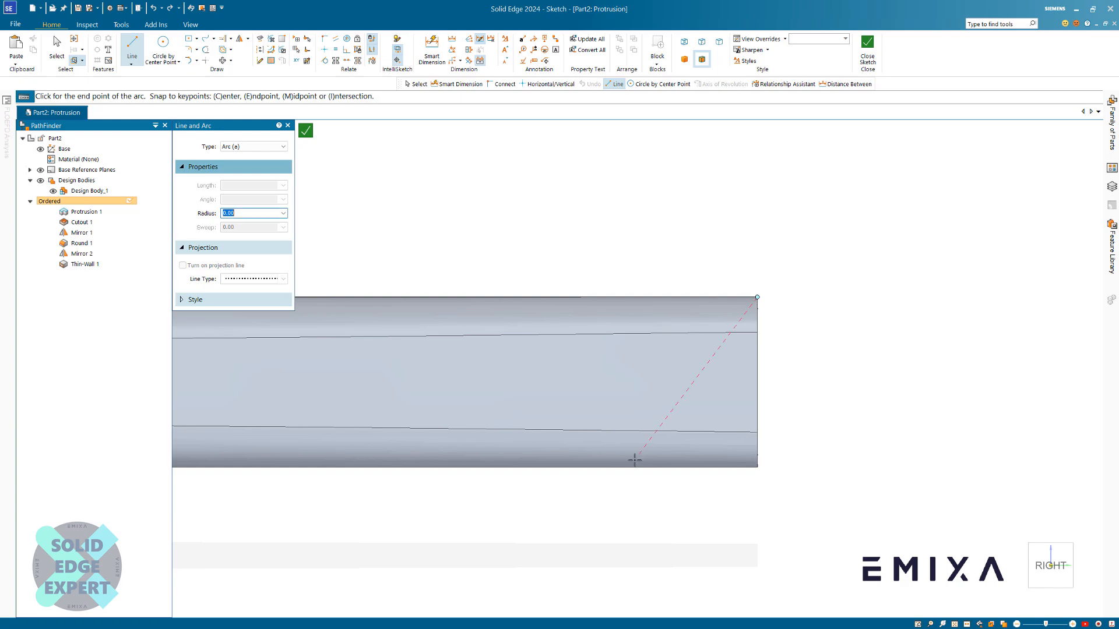
{"action": "left_click", "coordinate": [635, 467]}
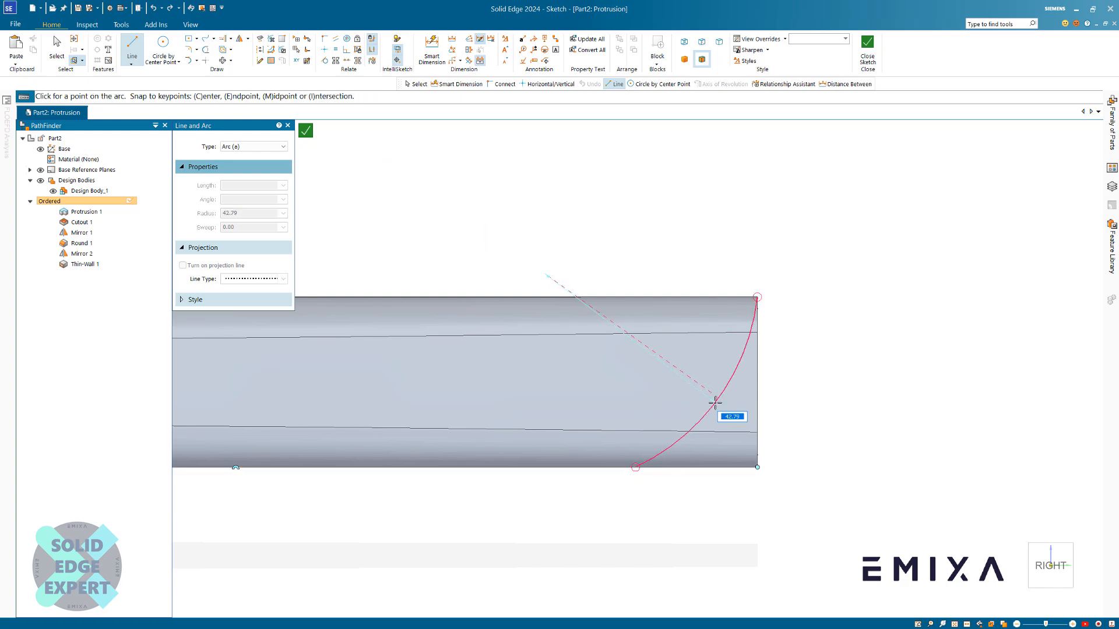
{"action": "left_click", "coordinate": [717, 398]}
{"action": "key", "text": "Escape"}
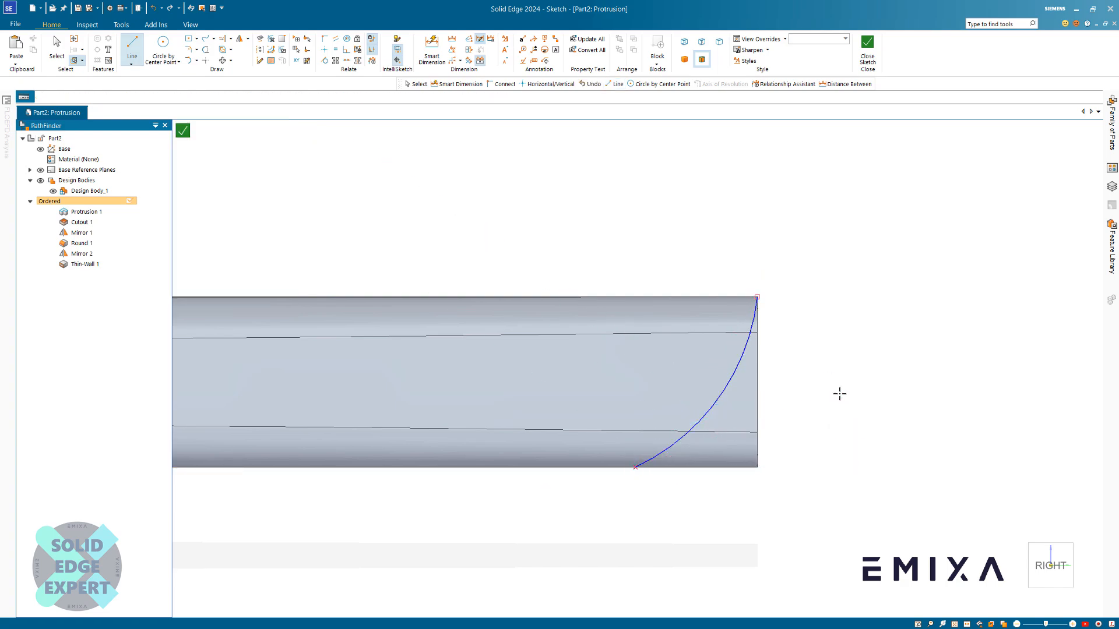
Dimension the arc's radius and set it to 80 mm
{"action": "left_click", "coordinate": [432, 48]}
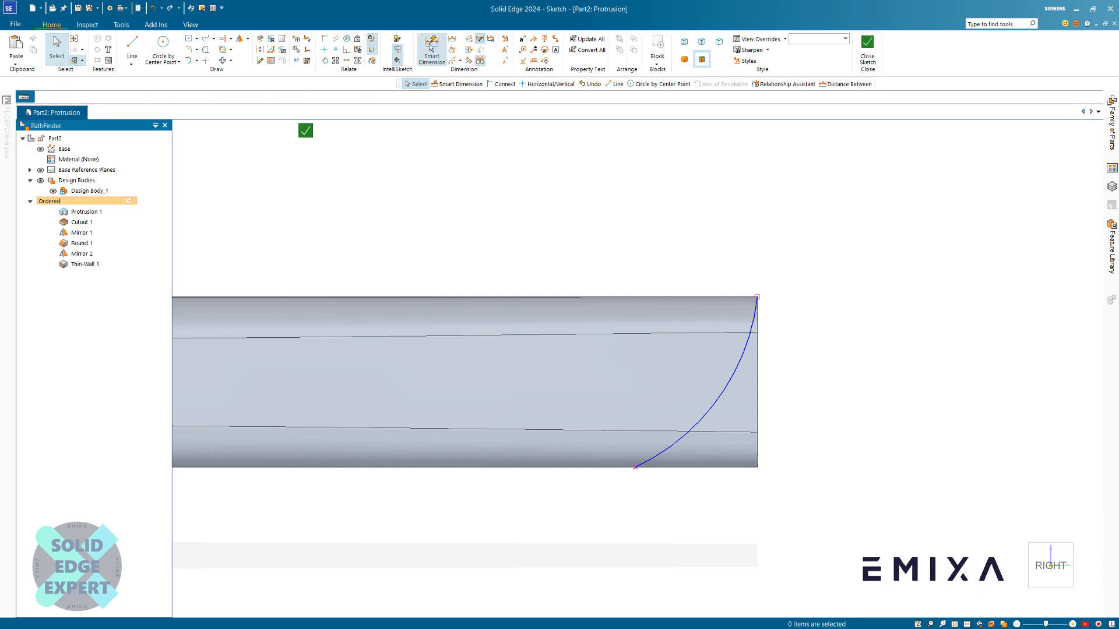
{"action": "left_click", "coordinate": [735, 371]}
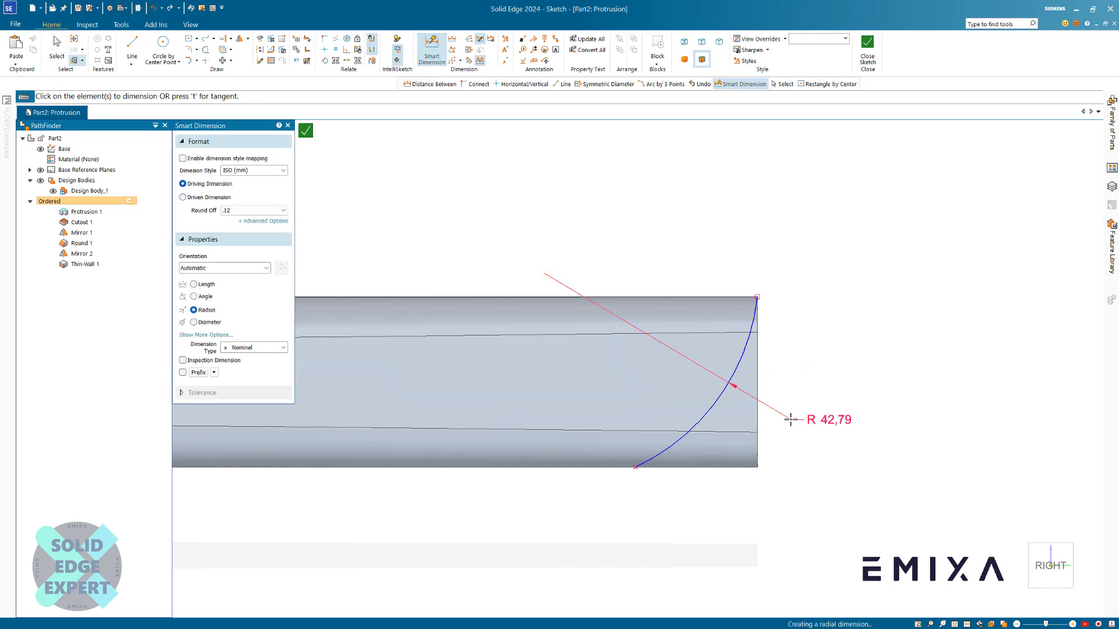
{"action": "left_click", "coordinate": [833, 397]}
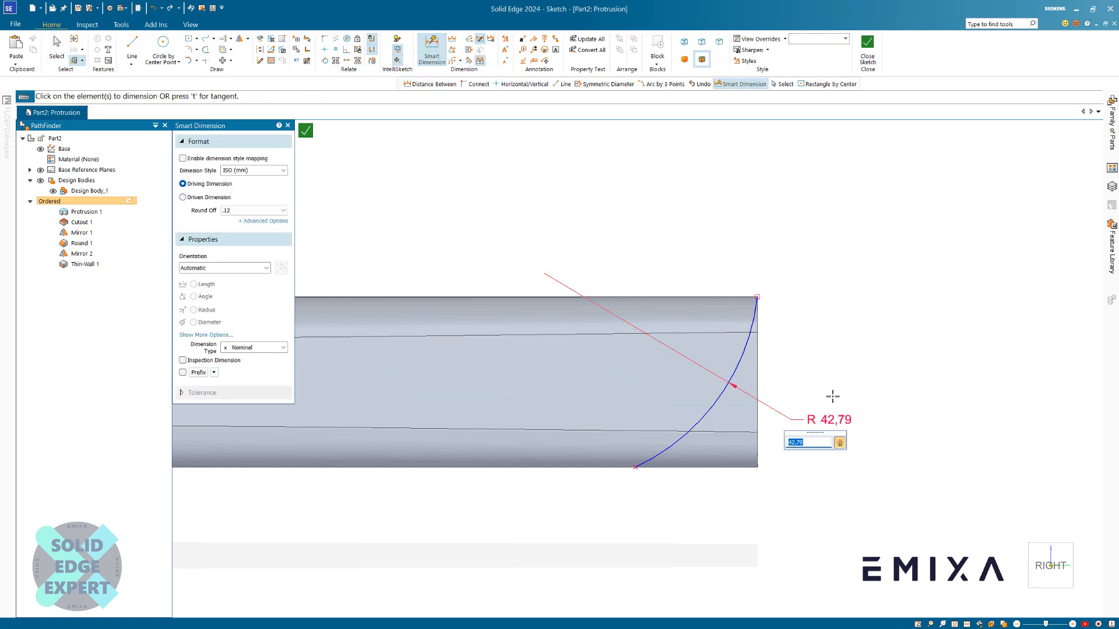
{"action": "type", "text": "80"}
{"action": "key", "text": "Return"}
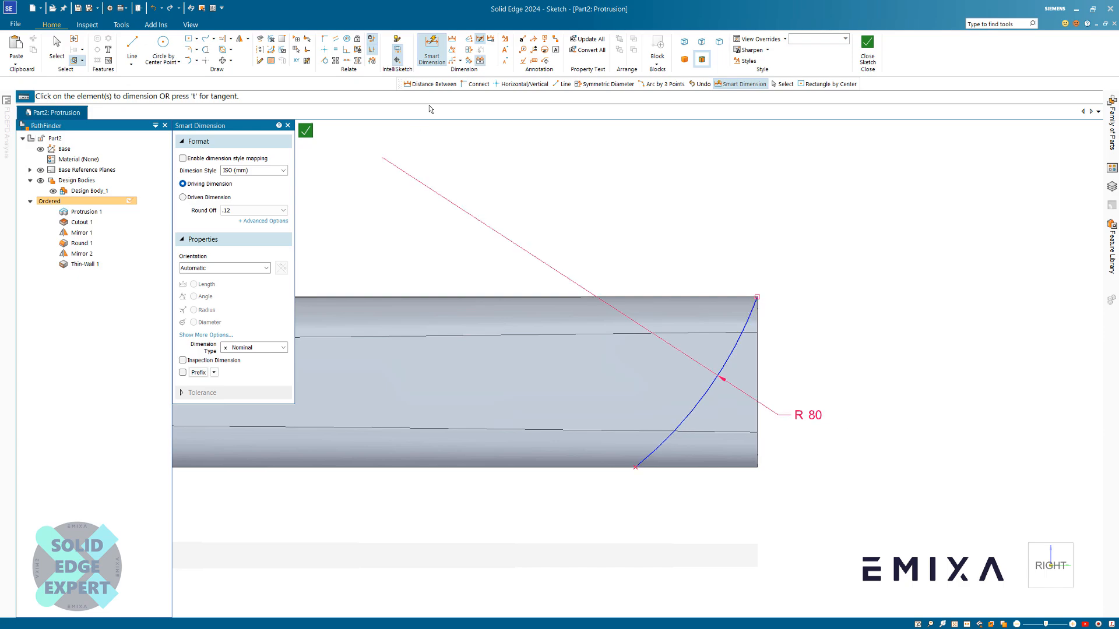
Dimension the horizontal distance from the arc's lower endpoint to the body's lower end corner and set it to 25 mm
{"action": "left_click", "coordinate": [452, 38]}
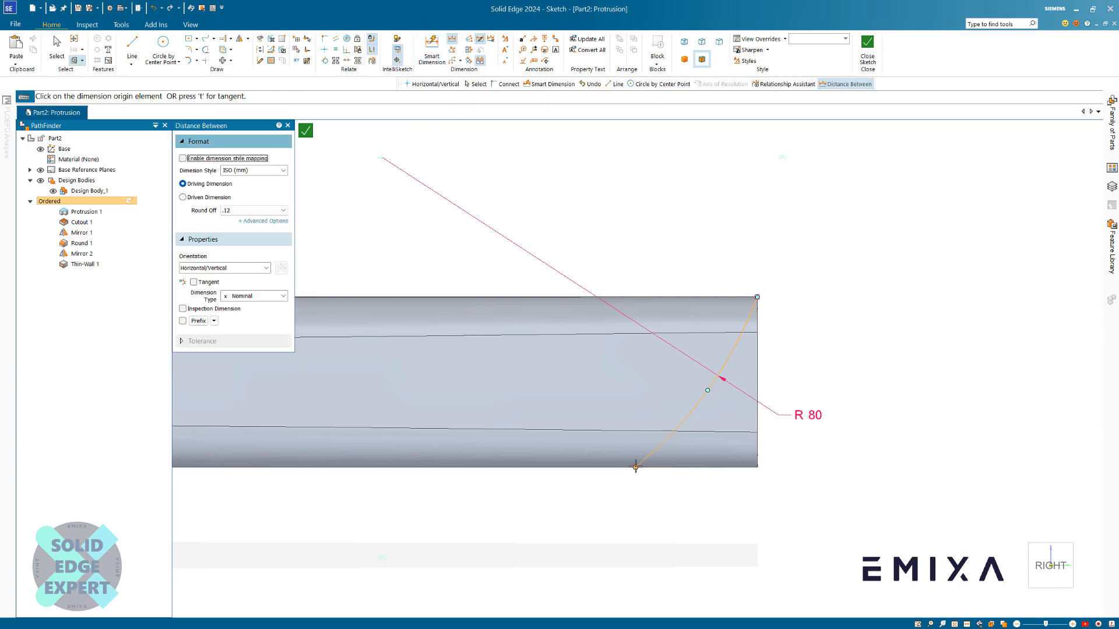
{"action": "left_click", "coordinate": [636, 467]}
{"action": "left_click", "coordinate": [757, 467]}
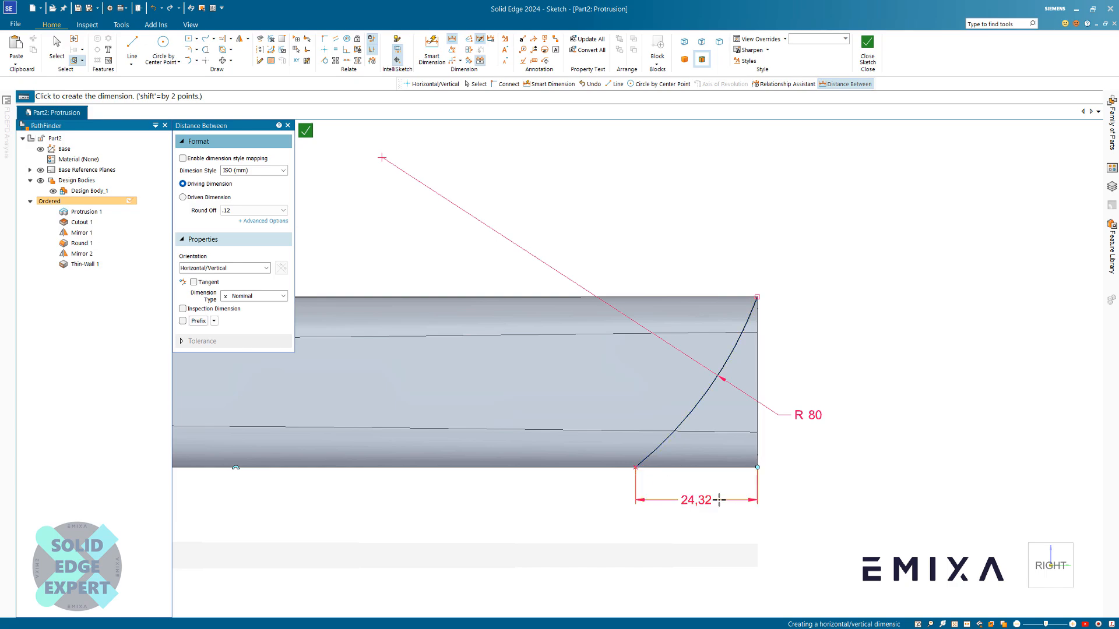
{"action": "left_click", "coordinate": [720, 499]}
{"action": "type", "text": "25"}
{"action": "key", "text": "Return"}
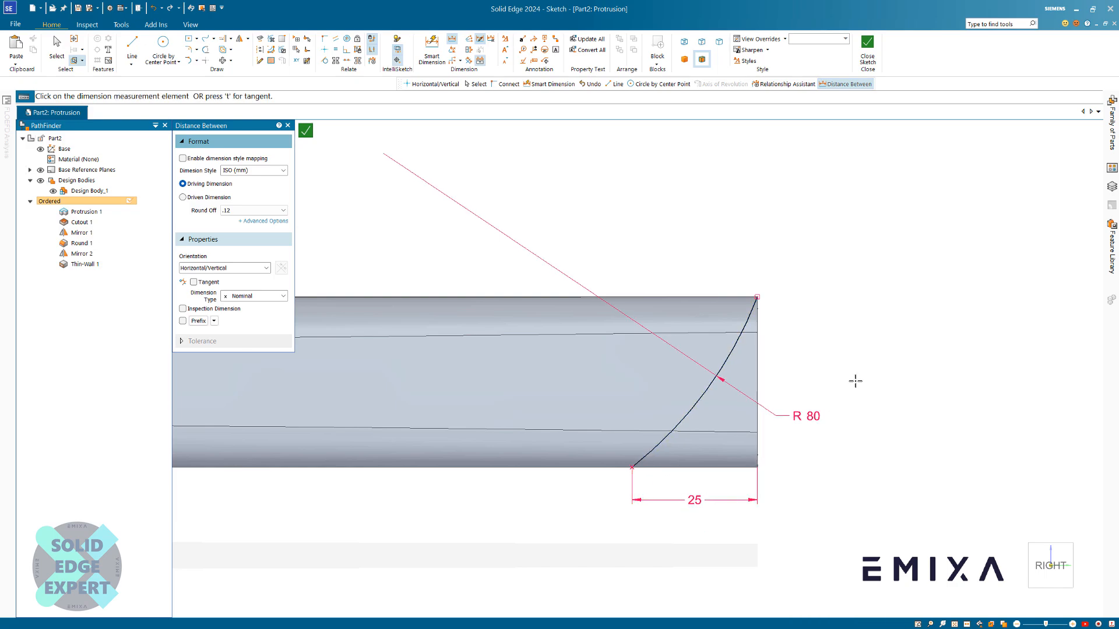
{"action": "key", "text": "Escape"}
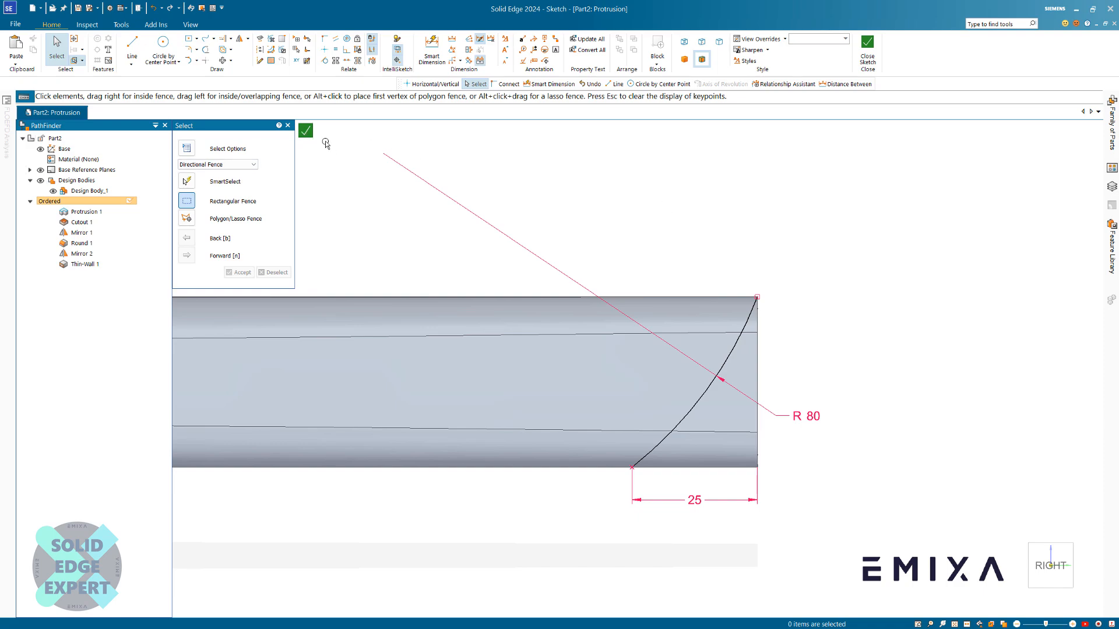
Close the sketch and cut away the tip beyond the arc, extending Through Next on both sides of the sketch plane
{"action": "left_click", "coordinate": [305, 130]}
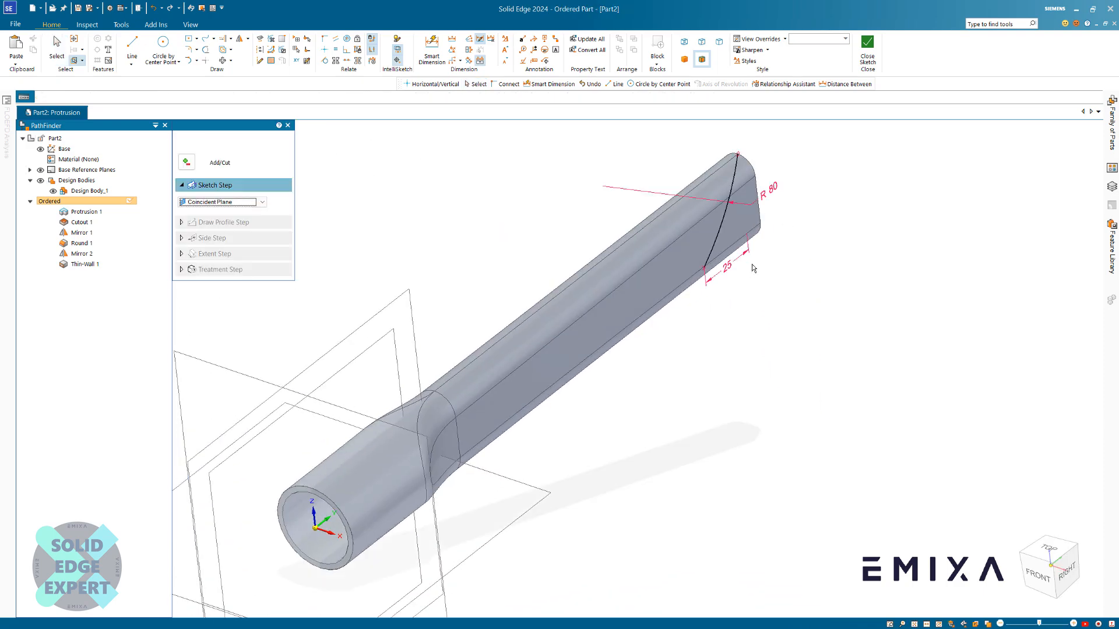
{"action": "left_click", "coordinate": [765, 232]}
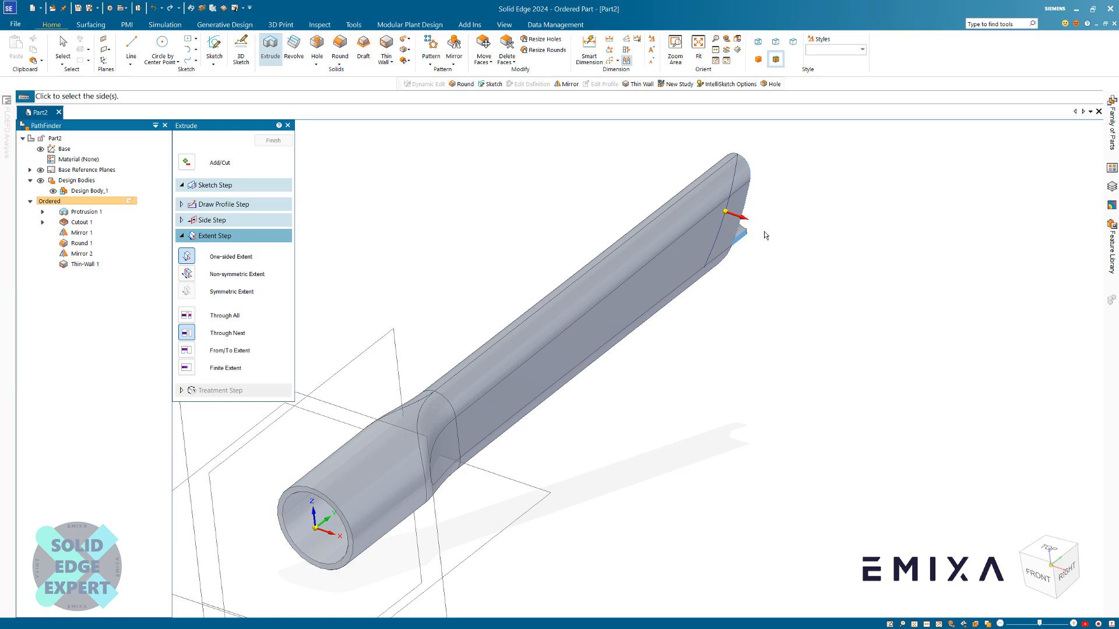
{"action": "left_click", "coordinate": [725, 213]}
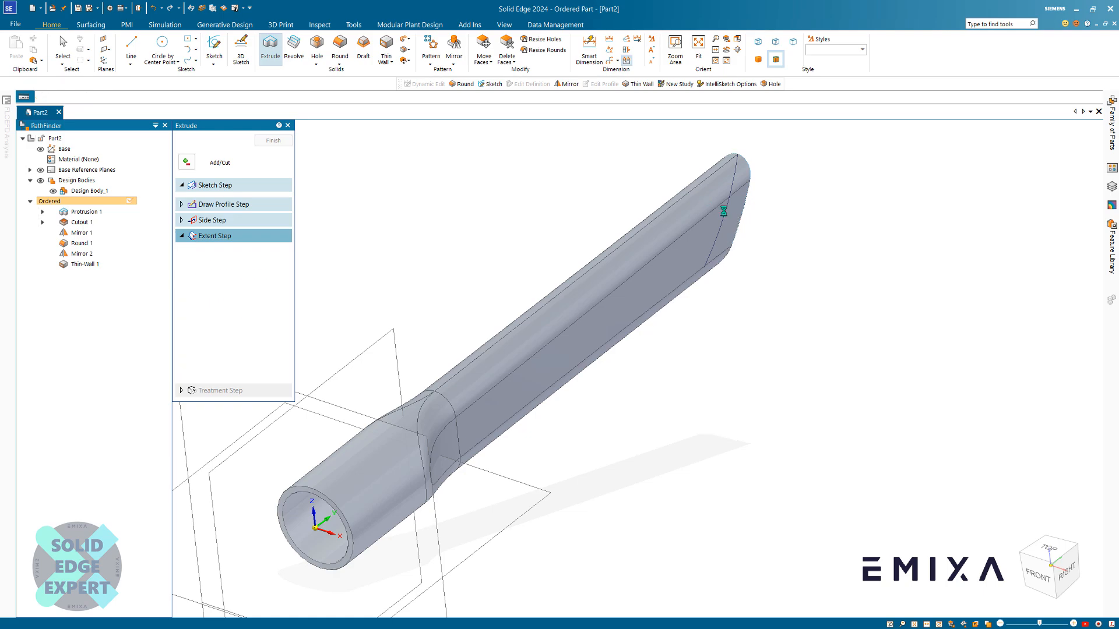
{"action": "left_click", "coordinate": [273, 141]}
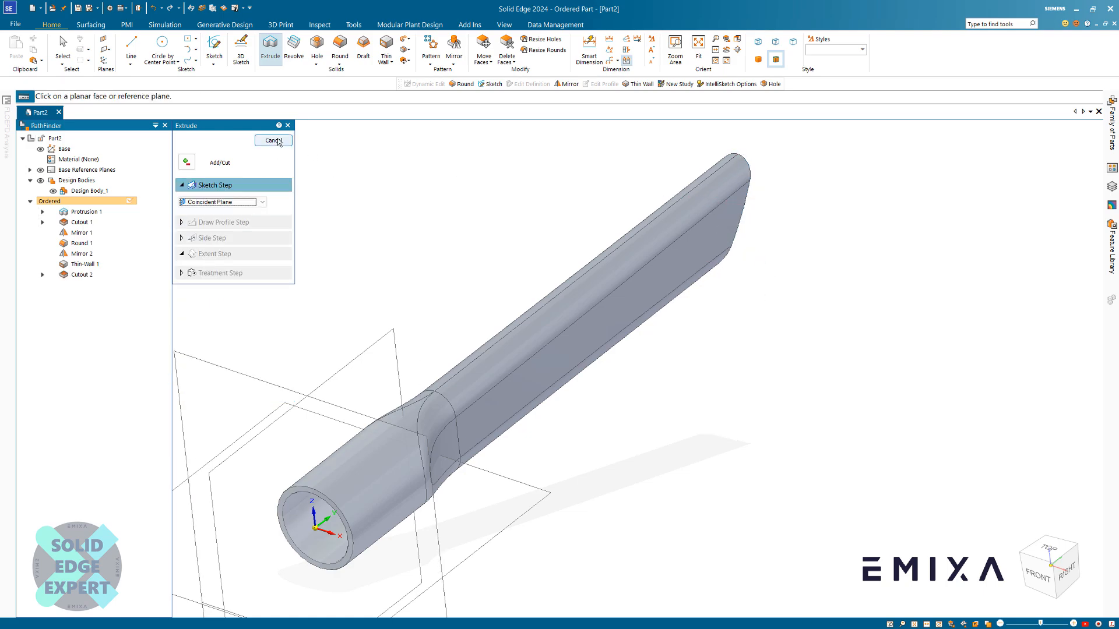
{"action": "middle_click_drag", "start_coordinate": [710, 417], "coordinate": [626, 397]}
{"action": "scroll", "coordinate": [627, 400], "scroll_direction": "down", "scroll_amount": 3}
{"action": "scroll", "coordinate": [853, 387], "scroll_direction": "up", "scroll_amount": 3}
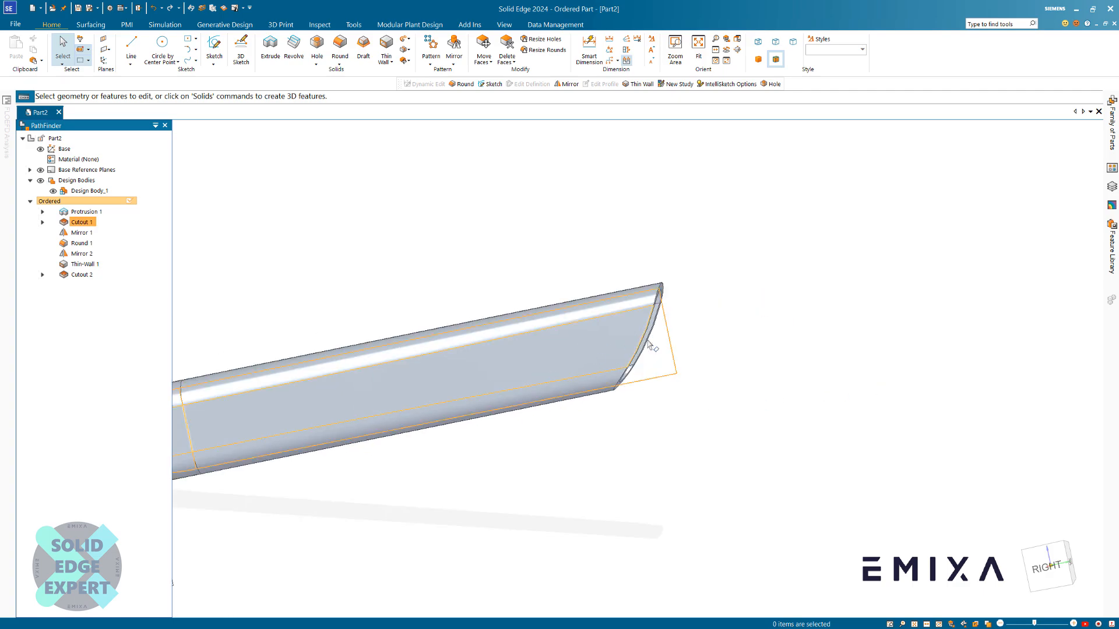
{"action": "scroll", "coordinate": [653, 346], "scroll_direction": "down", "scroll_amount": 4}
{"action": "middle_click_drag", "start_coordinate": [668, 404], "coordinate": [721, 412]}
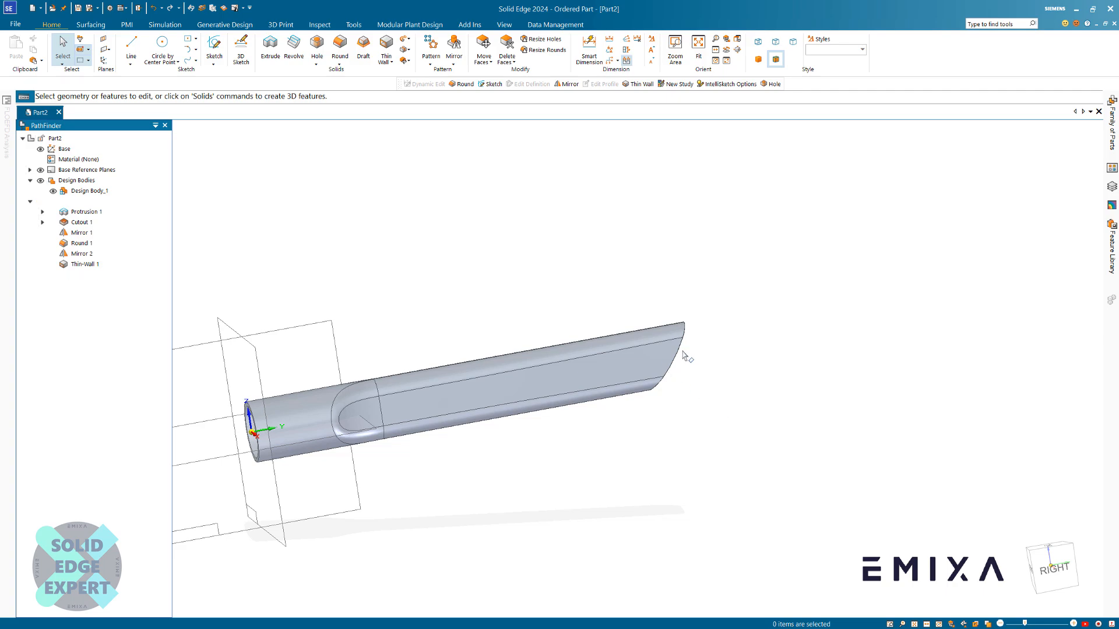
{"action": "scroll", "coordinate": [565, 301], "scroll_direction": "up", "scroll_amount": 1}
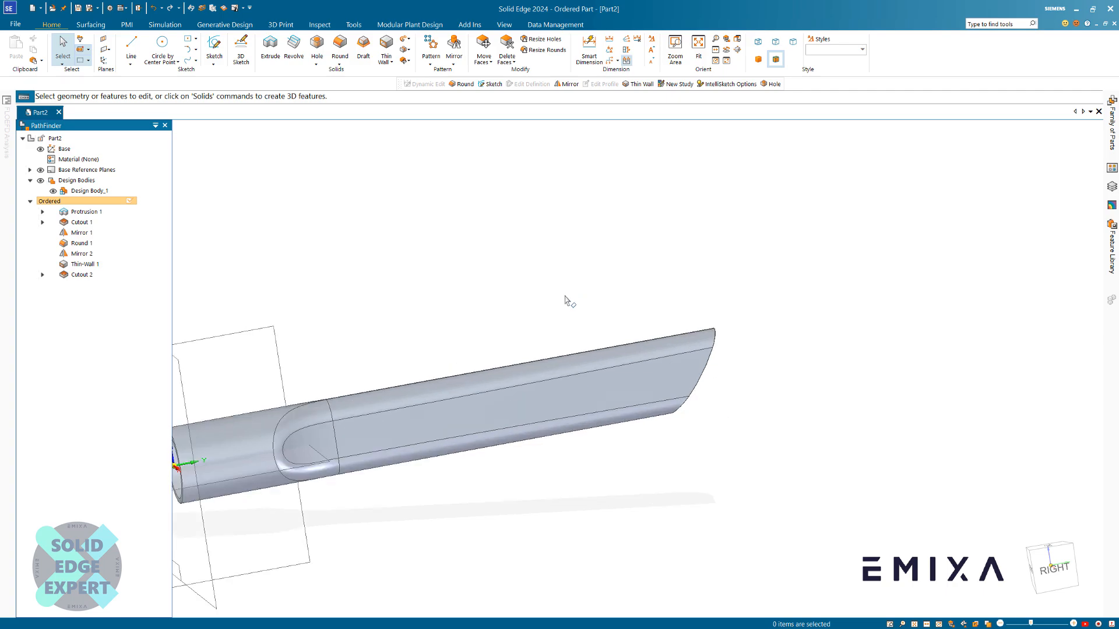
Start an Extrude on the lengthwise vertical (YZ) plane and sketch a horizontal line about 29 mm long across the curved tip
{"action": "left_click", "coordinate": [273, 47]}
{"action": "scroll", "coordinate": [668, 307], "scroll_direction": "down", "scroll_amount": 1}
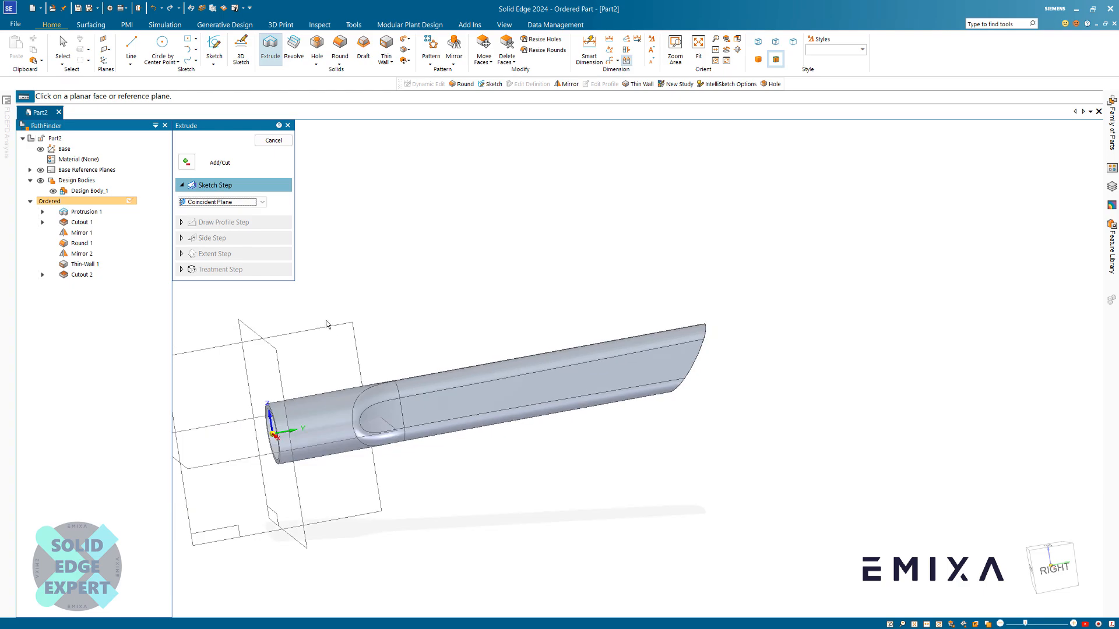
{"action": "left_click", "coordinate": [328, 353]}
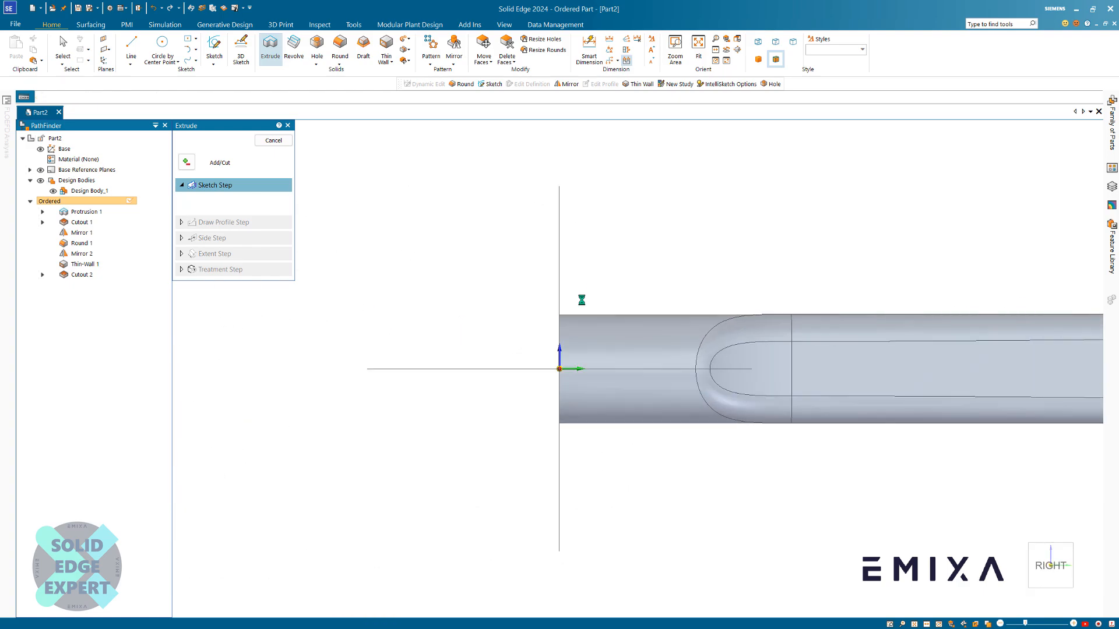
{"action": "key", "text": "l"}
{"action": "scroll", "coordinate": [395, 415], "scroll_direction": "down", "scroll_amount": 3}
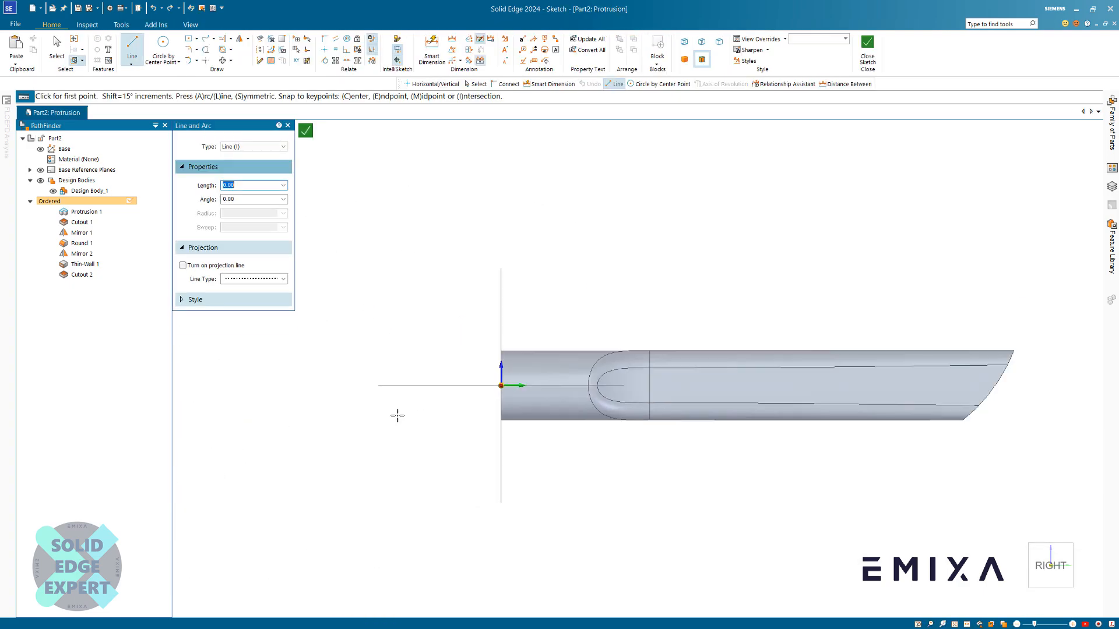
{"action": "scroll", "coordinate": [781, 395], "scroll_direction": "up", "scroll_amount": 4}
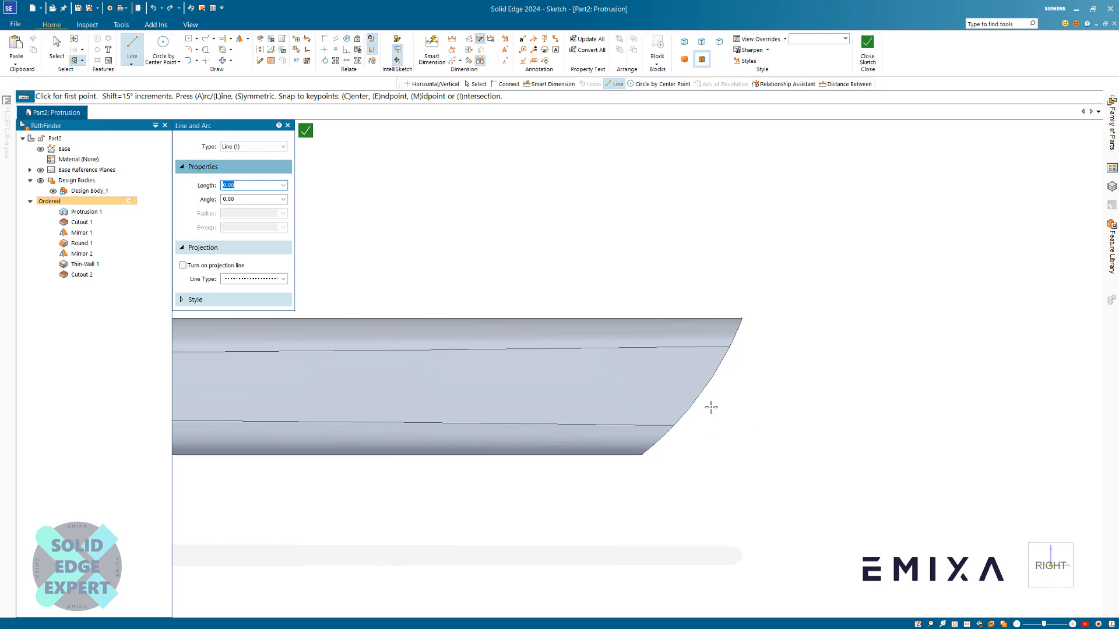
{"action": "left_click", "coordinate": [744, 388]}
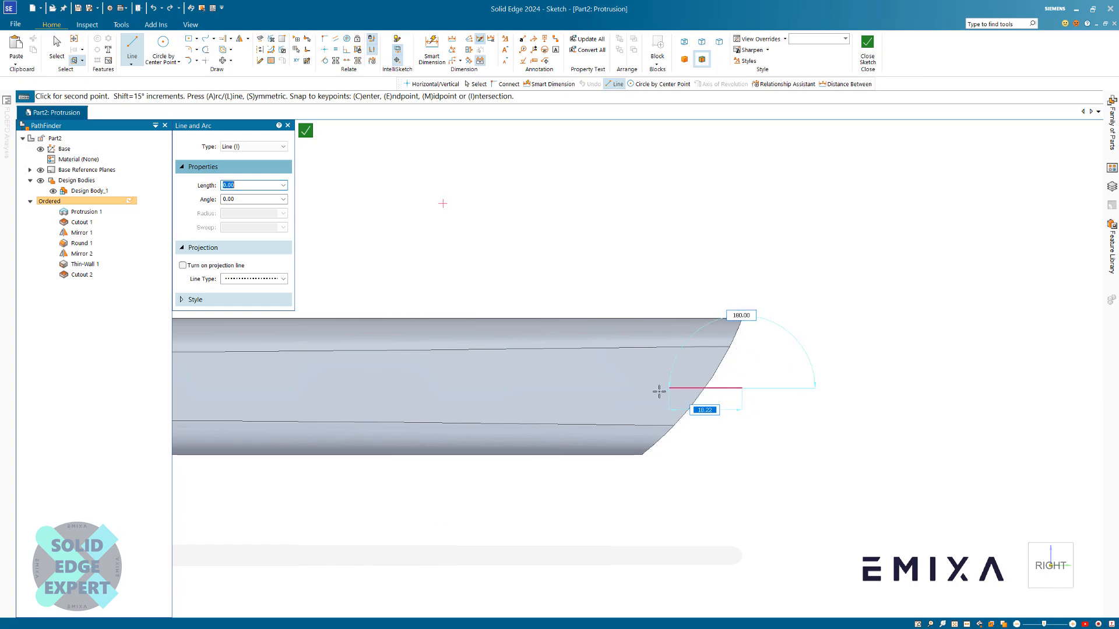
{"action": "left_click", "coordinate": [627, 388]}
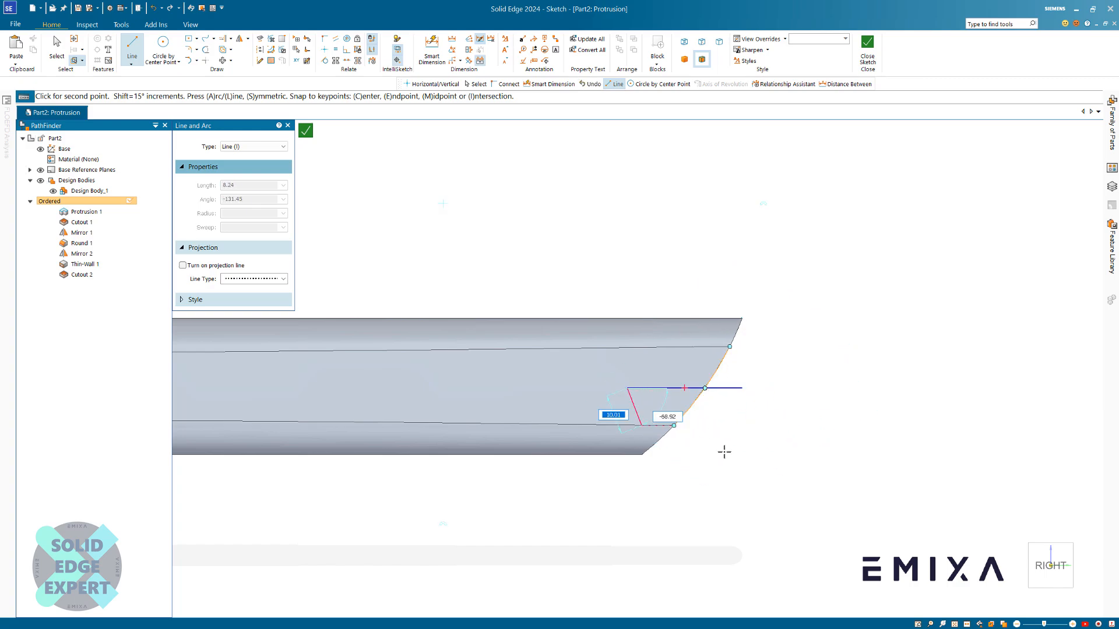
{"action": "right_click", "coordinate": [737, 467]}
Align the line's outer endpoint vertically with the upper corner of the tip
{"action": "left_click", "coordinate": [325, 50]}
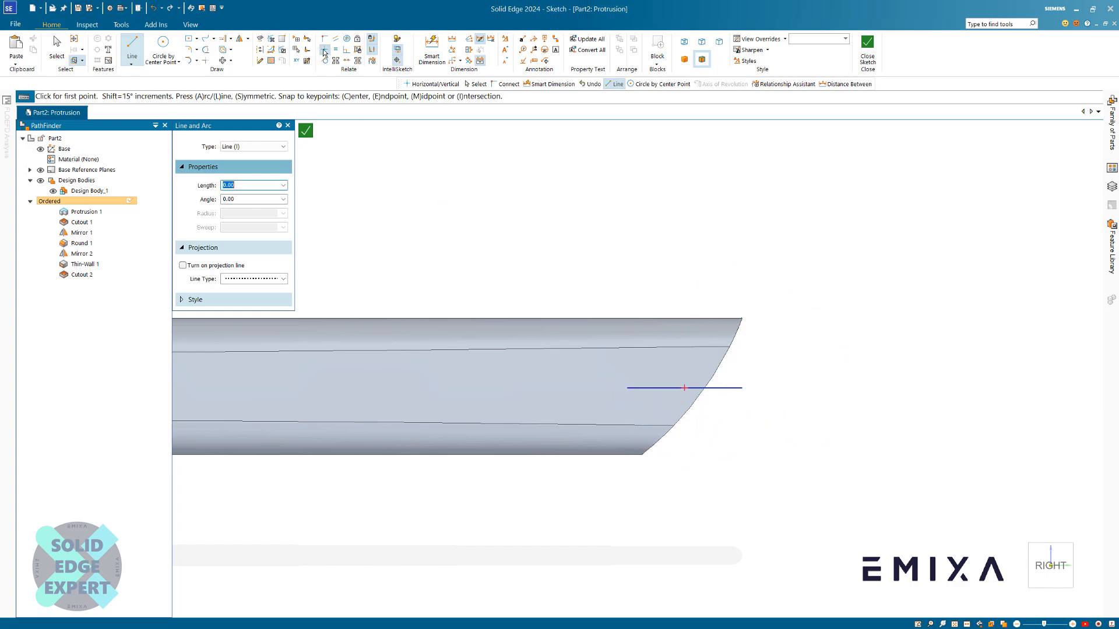
{"action": "left_click", "coordinate": [742, 388]}
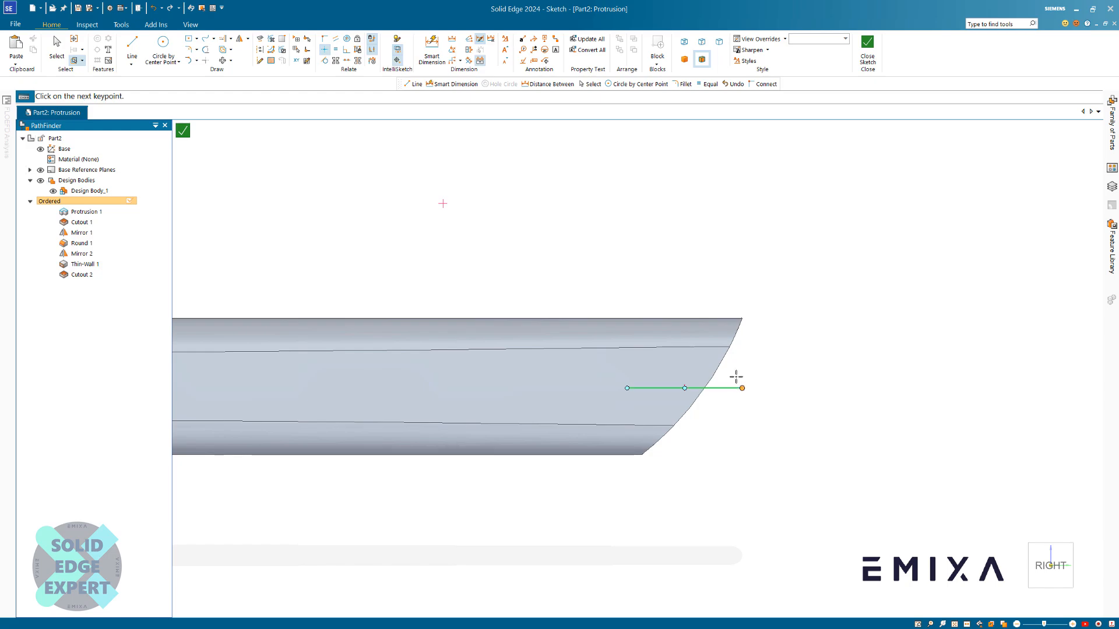
{"action": "left_click", "coordinate": [741, 319]}
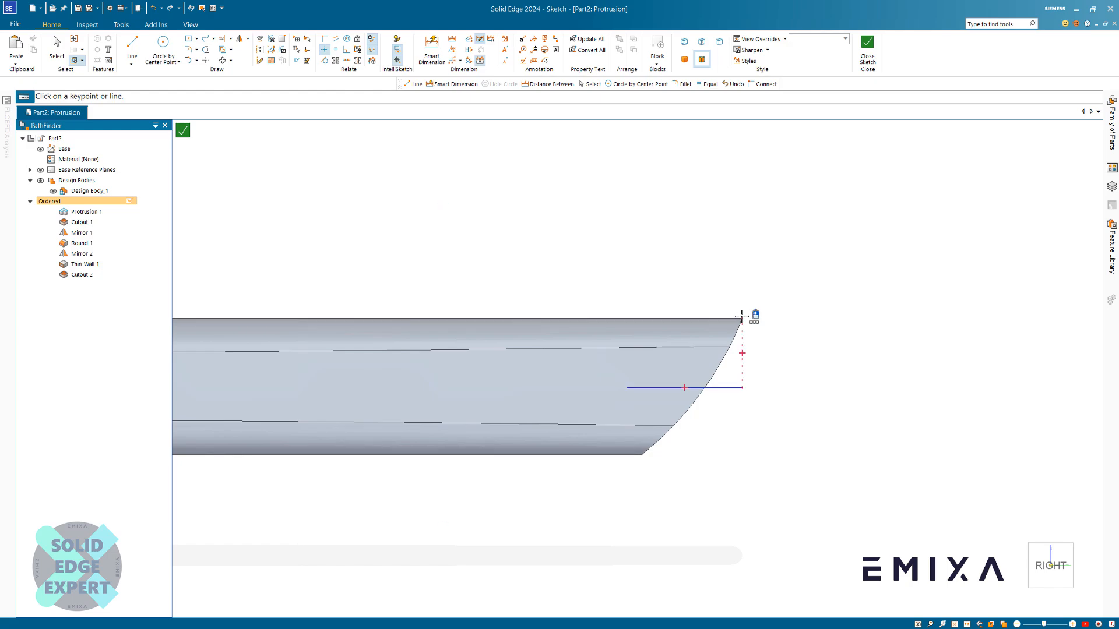
{"action": "left_click", "coordinate": [725, 387]}
{"action": "left_click", "coordinate": [630, 344]}
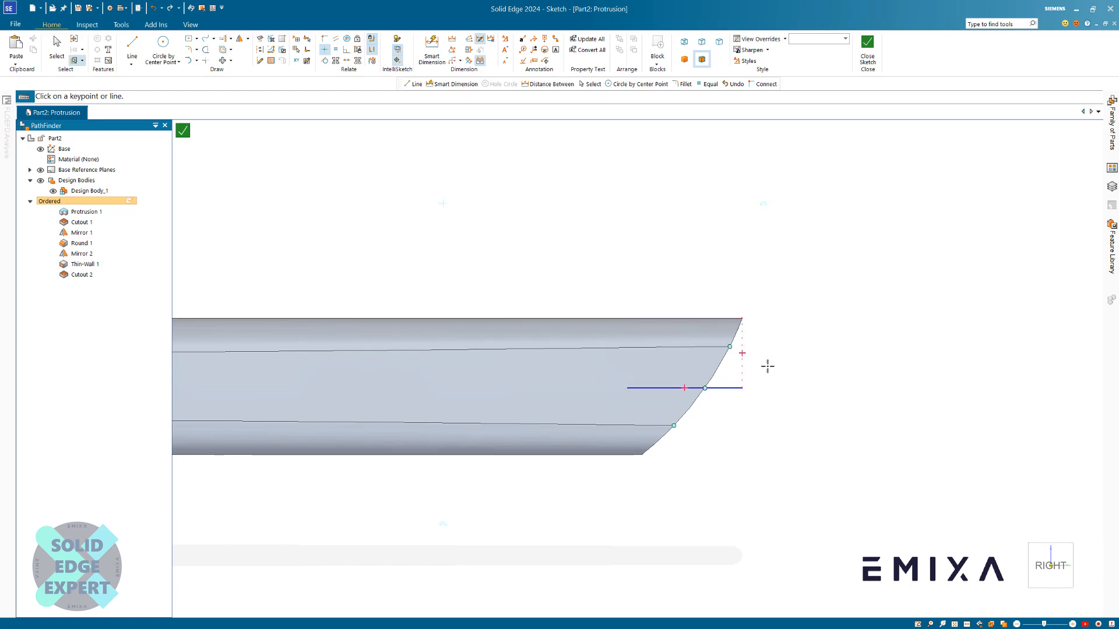
{"action": "left_click", "coordinate": [712, 387]}
{"action": "left_click", "coordinate": [630, 343]}
{"action": "key", "text": "Escape"}
Move the line slightly downward and connect it to the midpoint of the tip's curved edge
{"action": "left_click", "coordinate": [731, 388]}
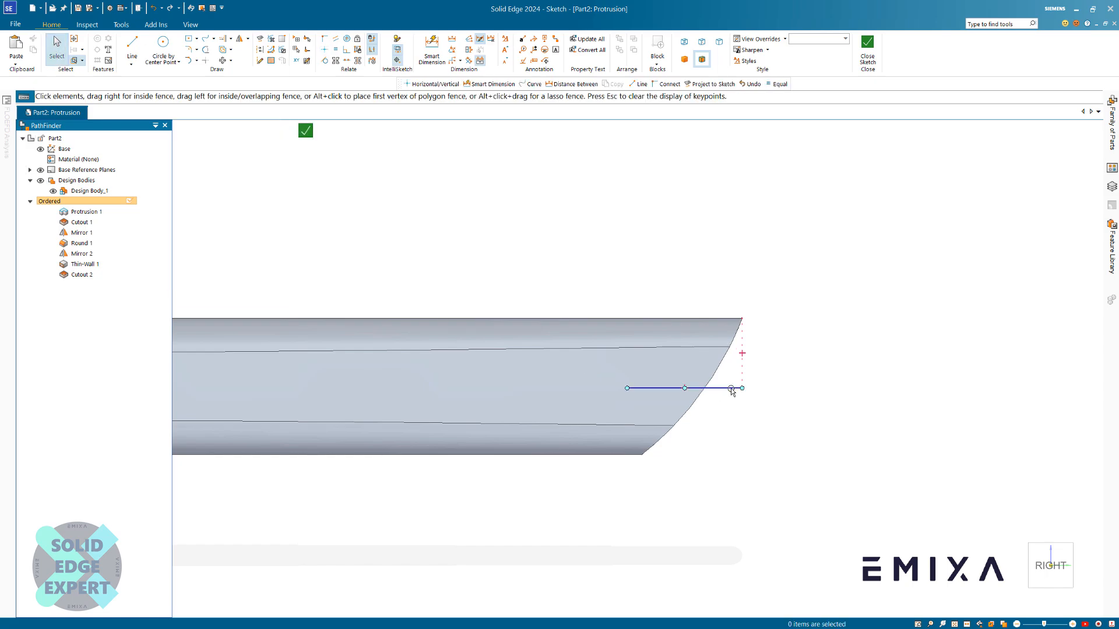
{"action": "left_click_drag", "start_coordinate": [723, 406], "coordinate": [723, 406]}
{"action": "left_click", "coordinate": [745, 445]}
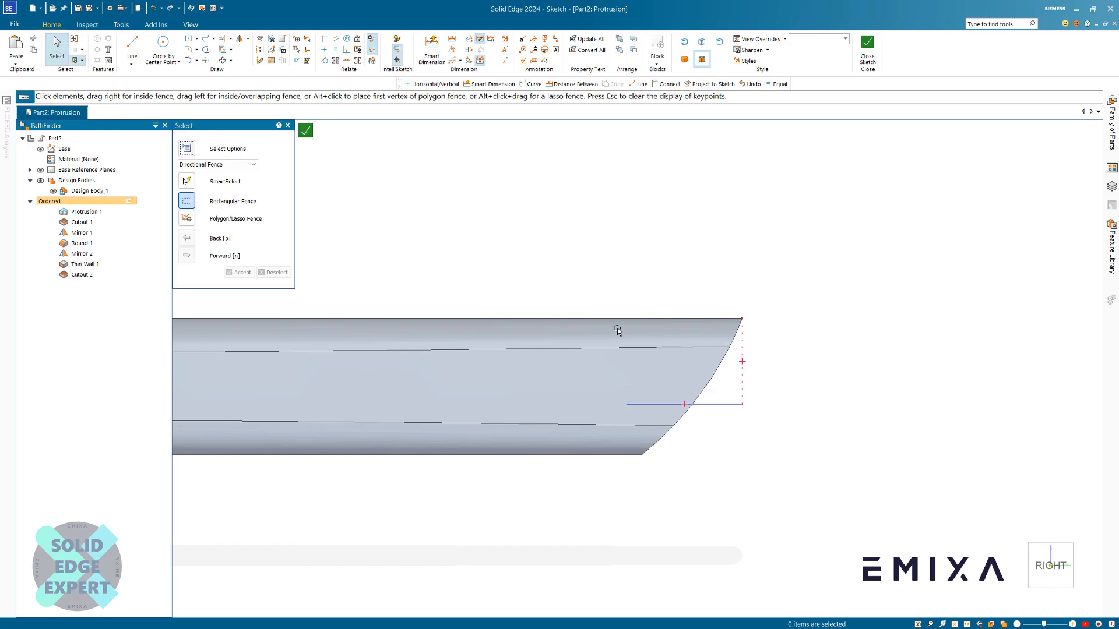
{"action": "left_click", "coordinate": [324, 39]}
{"action": "left_click", "coordinate": [705, 388]}
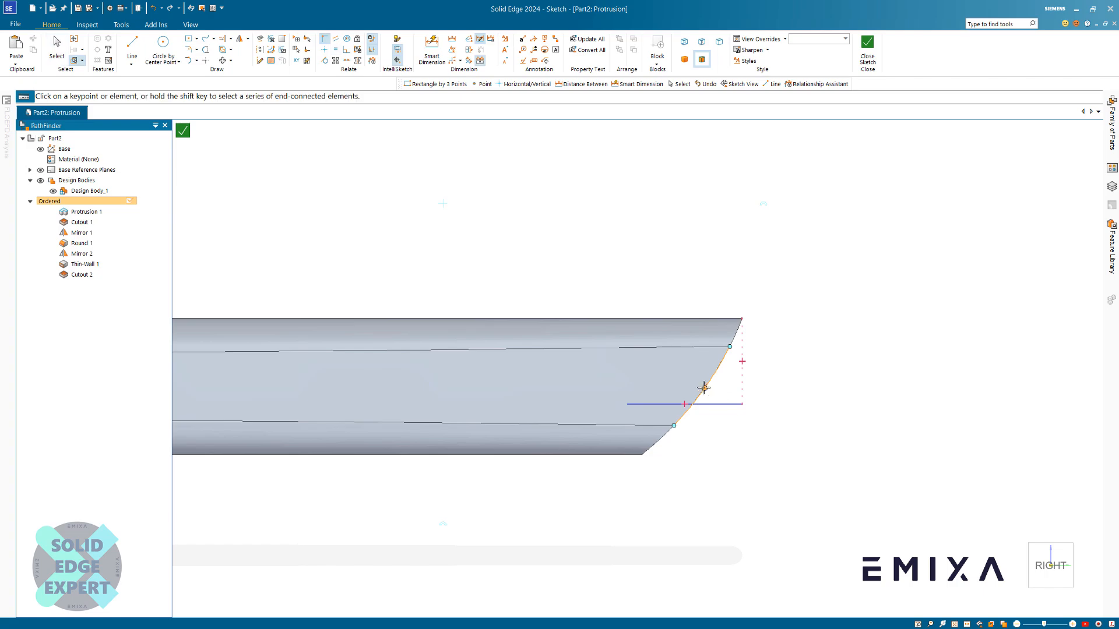
{"action": "left_click", "coordinate": [723, 404]}
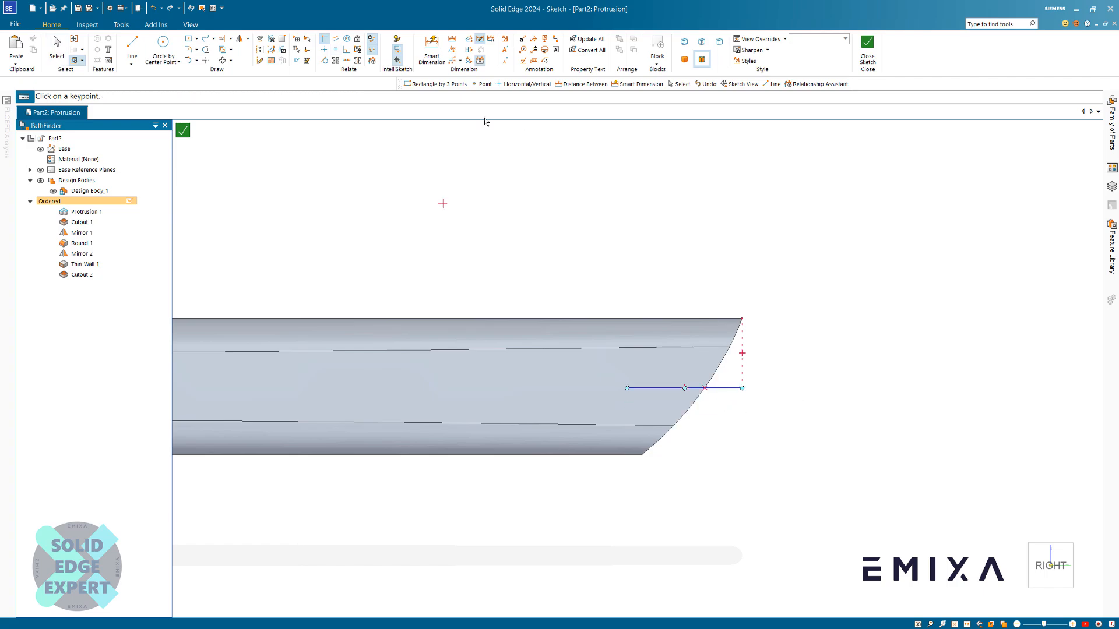
Dimension the line's length and set it to 35 mm
{"action": "left_click", "coordinate": [432, 50]}
{"action": "left_click", "coordinate": [657, 388]}
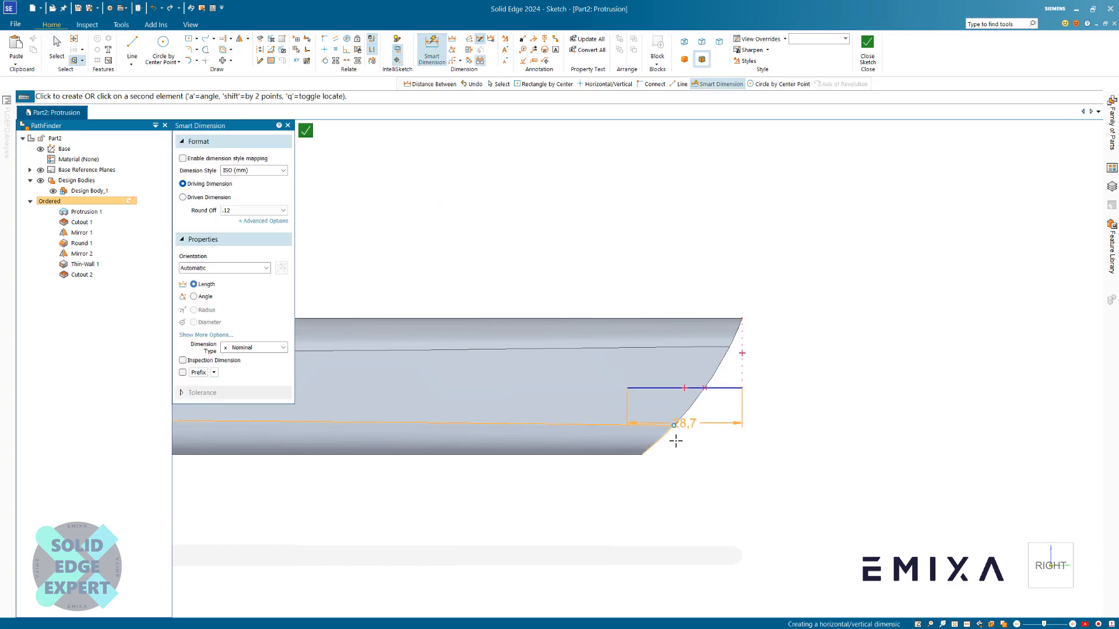
{"action": "left_click", "coordinate": [675, 470]}
{"action": "type", "text": "35"}
{"action": "key", "text": "Return"}
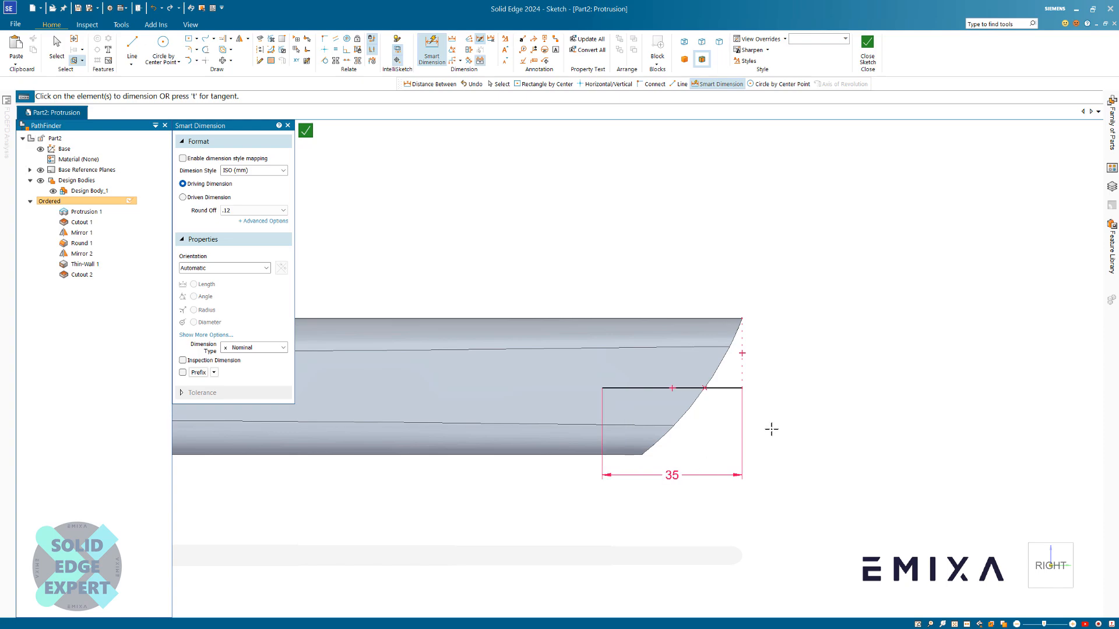
Create a slot outline around the line with Symmetric Offset, using a 4 mm width and the Offset Arc cap type
{"action": "scroll", "coordinate": [790, 416], "scroll_direction": "up", "scroll_amount": 1}
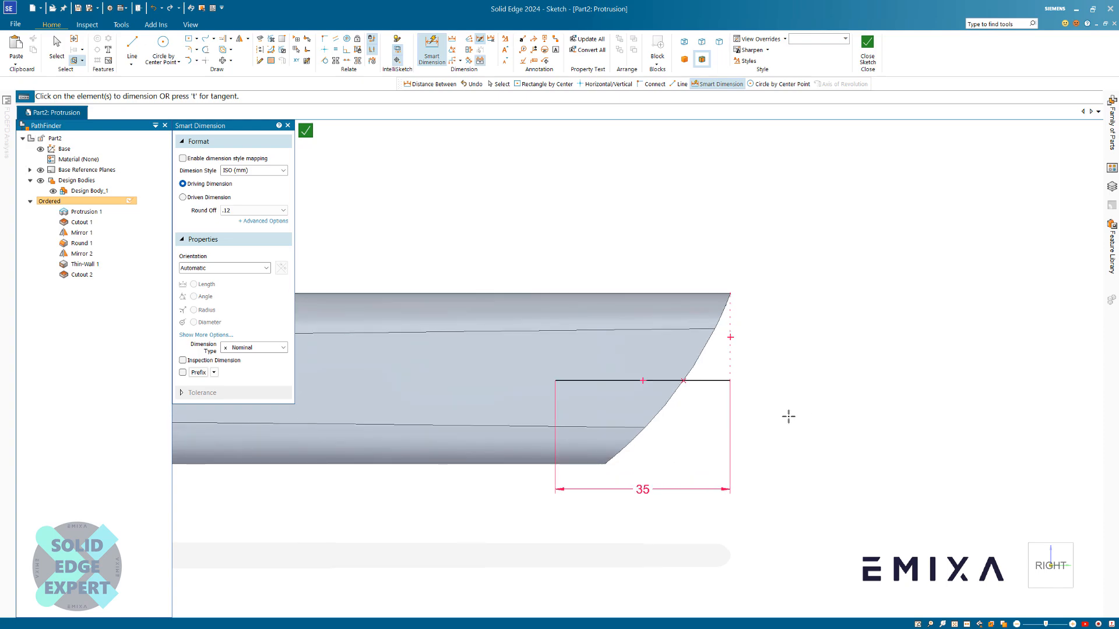
{"action": "left_click", "coordinate": [231, 50]}
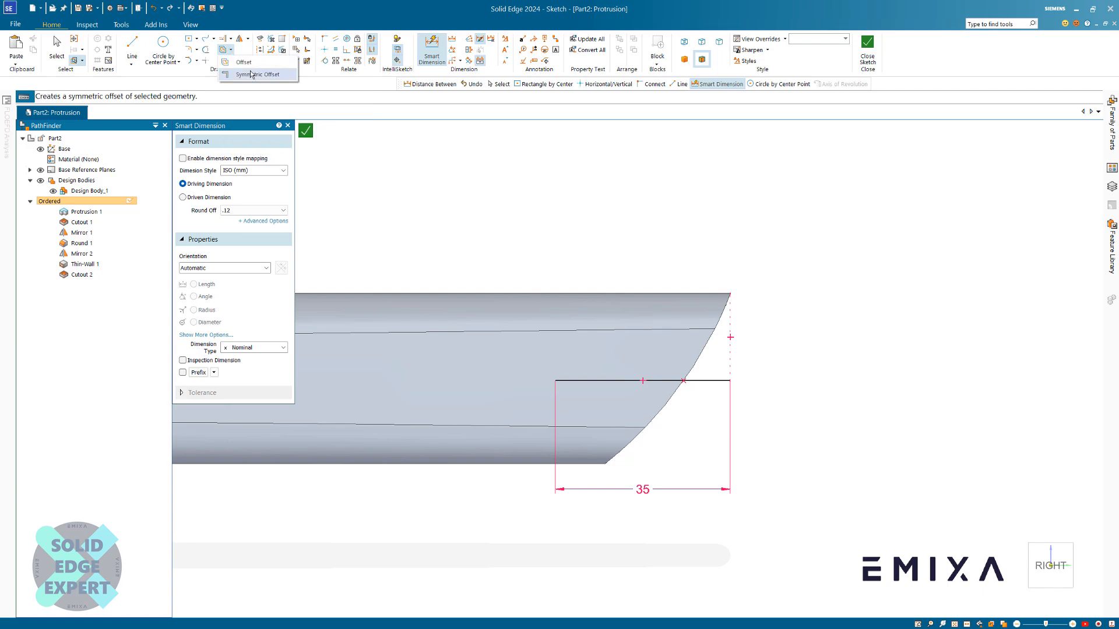
{"action": "left_click", "coordinate": [256, 75]}
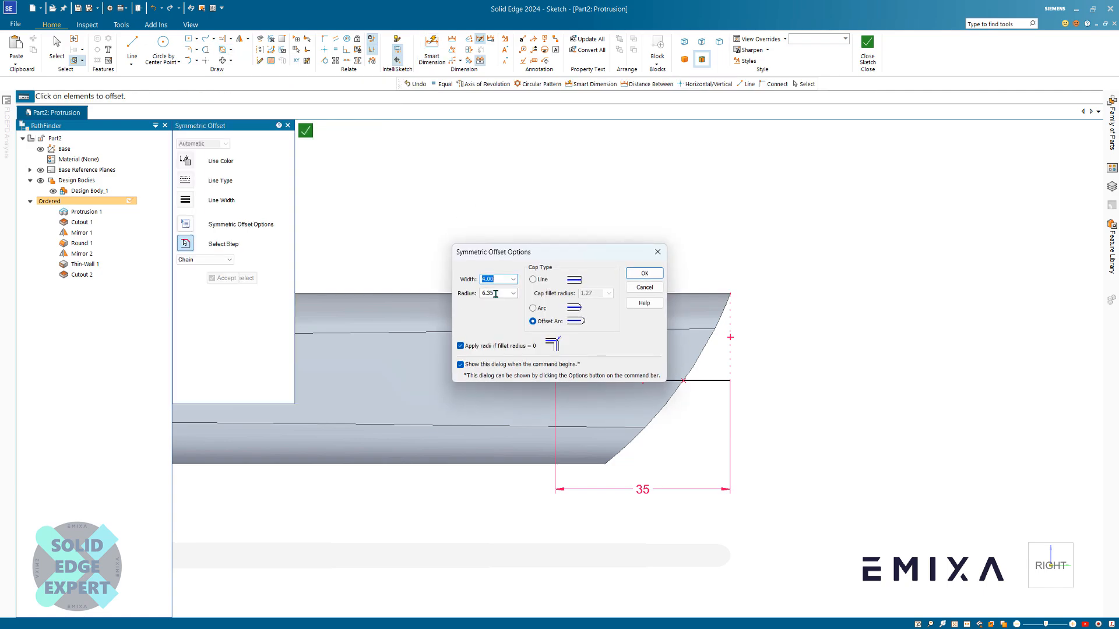
{"action": "double_click", "coordinate": [487, 281]}
{"action": "left_click", "coordinate": [553, 324]}
{"action": "left_click", "coordinate": [534, 282]}
{"action": "left_click", "coordinate": [532, 321]}
{"action": "left_click", "coordinate": [644, 273]}
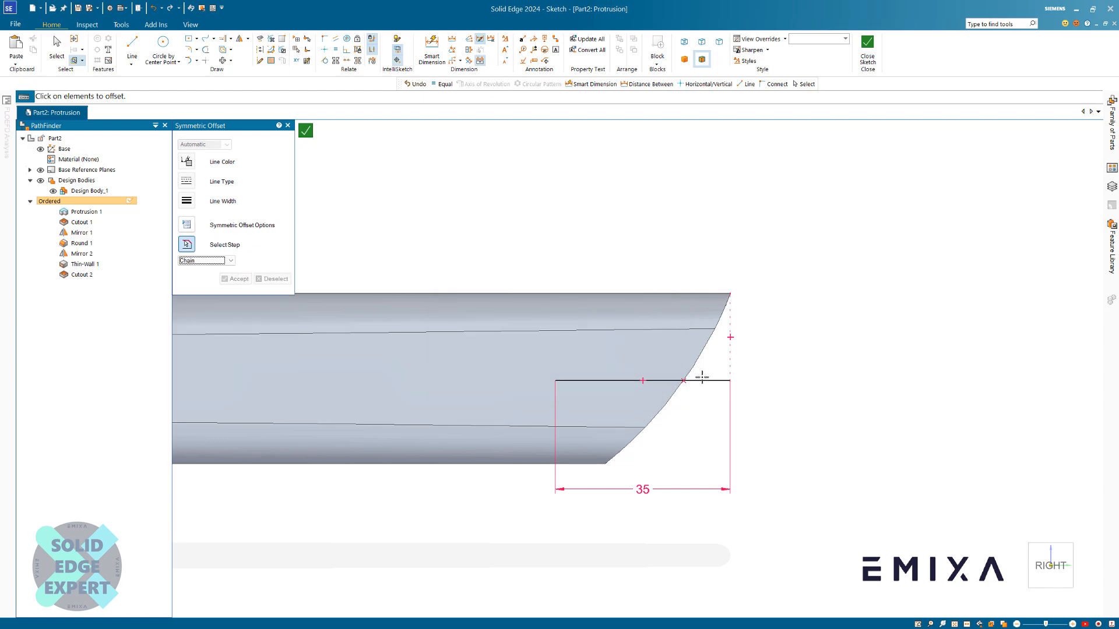
{"action": "left_click", "coordinate": [704, 380]}
{"action": "right_click", "coordinate": [778, 377]}
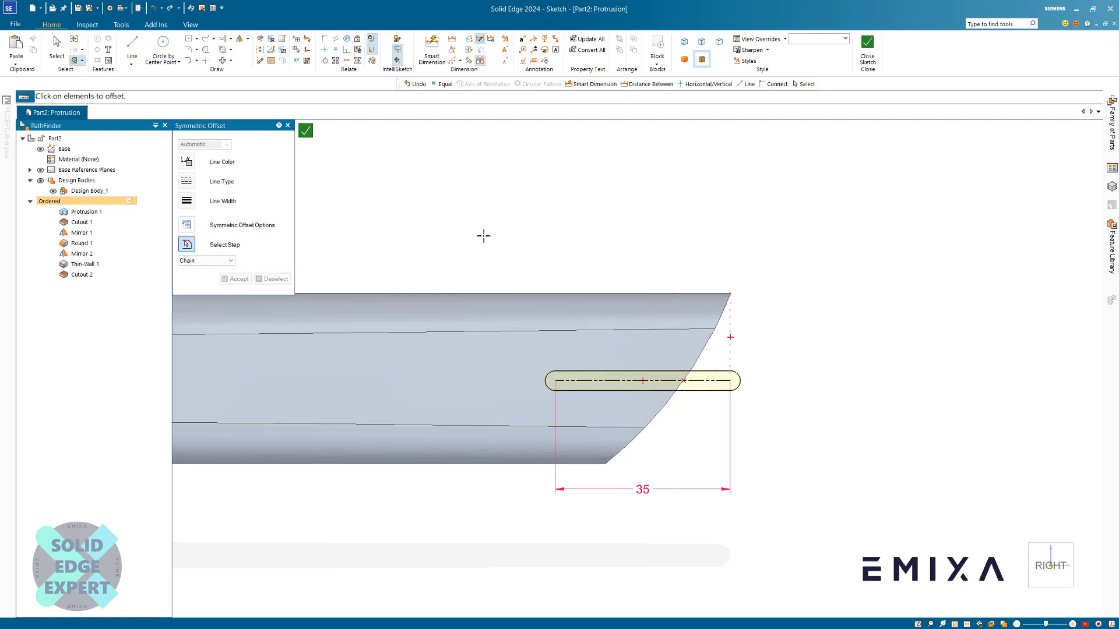
{"action": "key", "text": "Escape"}
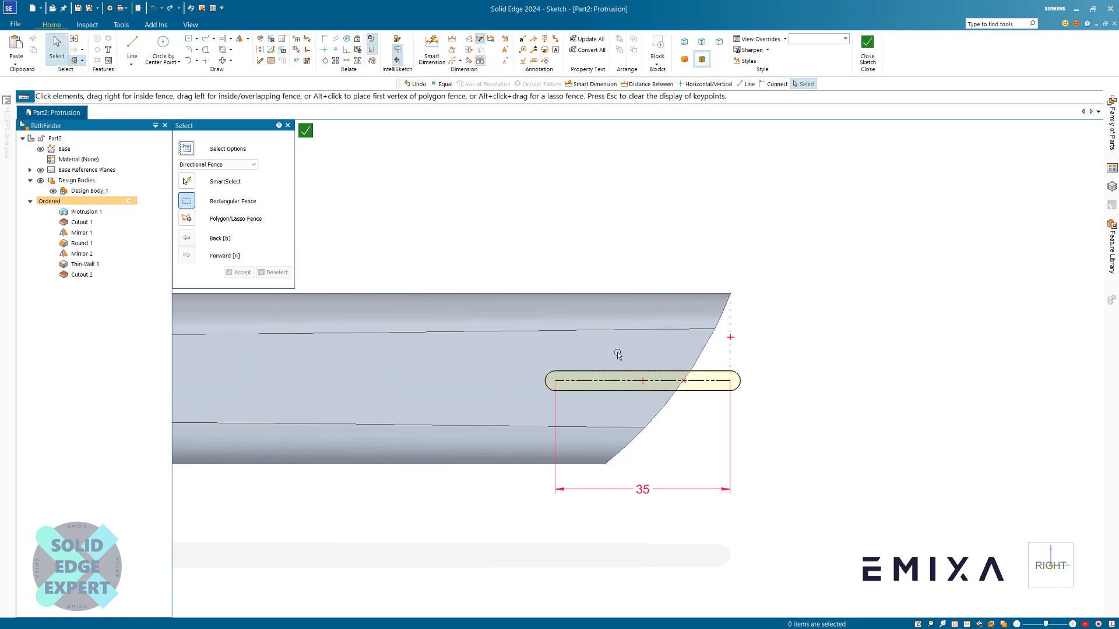
Open the slot outline's symmetric offset options for review and close them without changes
{"action": "left_click", "coordinate": [624, 373]}
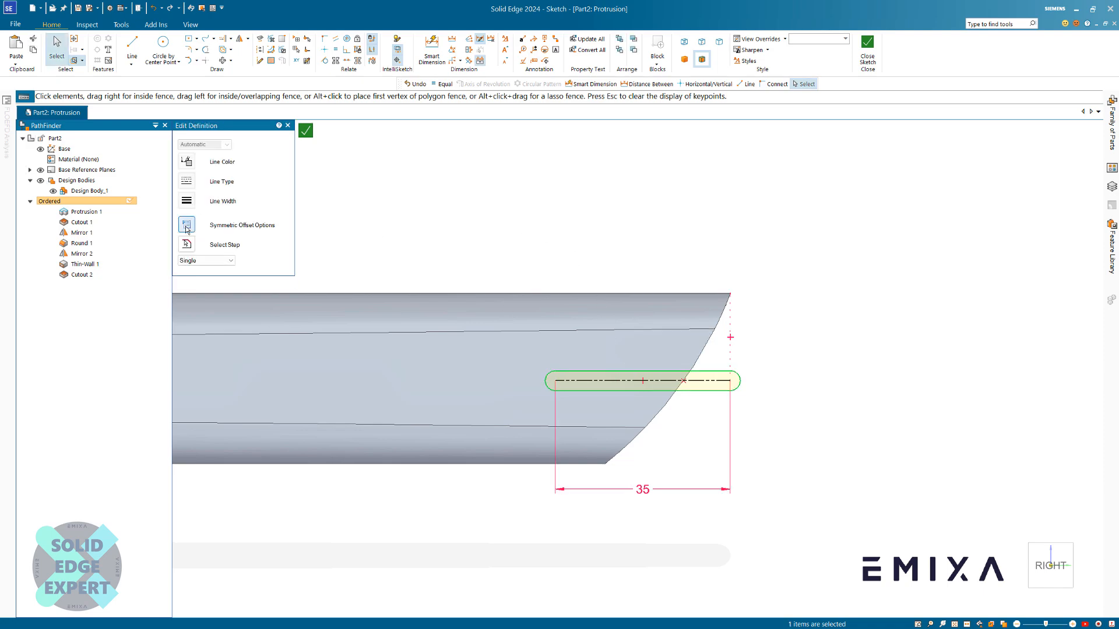
{"action": "left_click", "coordinate": [186, 225]}
{"action": "left_click", "coordinate": [657, 252]}
{"action": "left_click", "coordinate": [651, 215]}
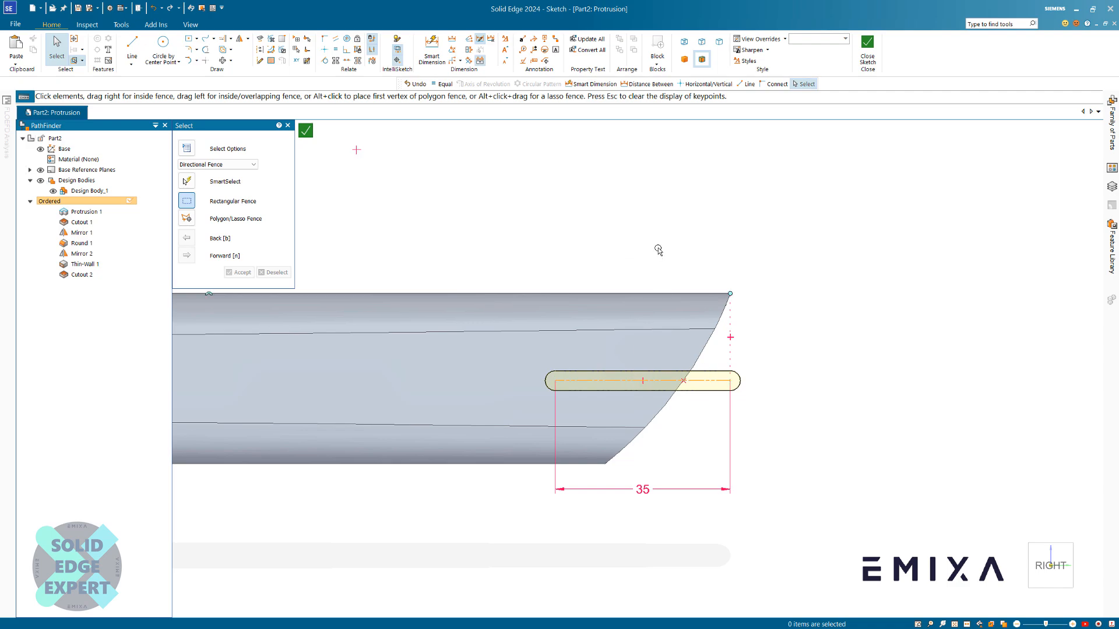
Close the sketch and cut the slot into one side wall of the tip with a one-sided Through Next extent
{"action": "left_click", "coordinate": [306, 131]}
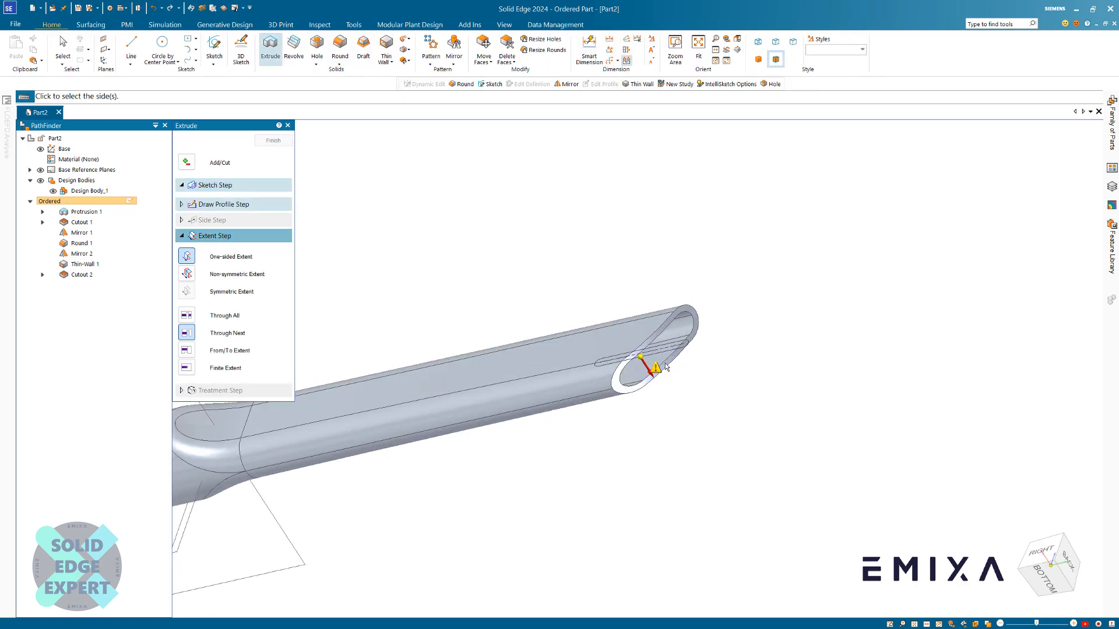
{"action": "left_click", "coordinate": [187, 162]}
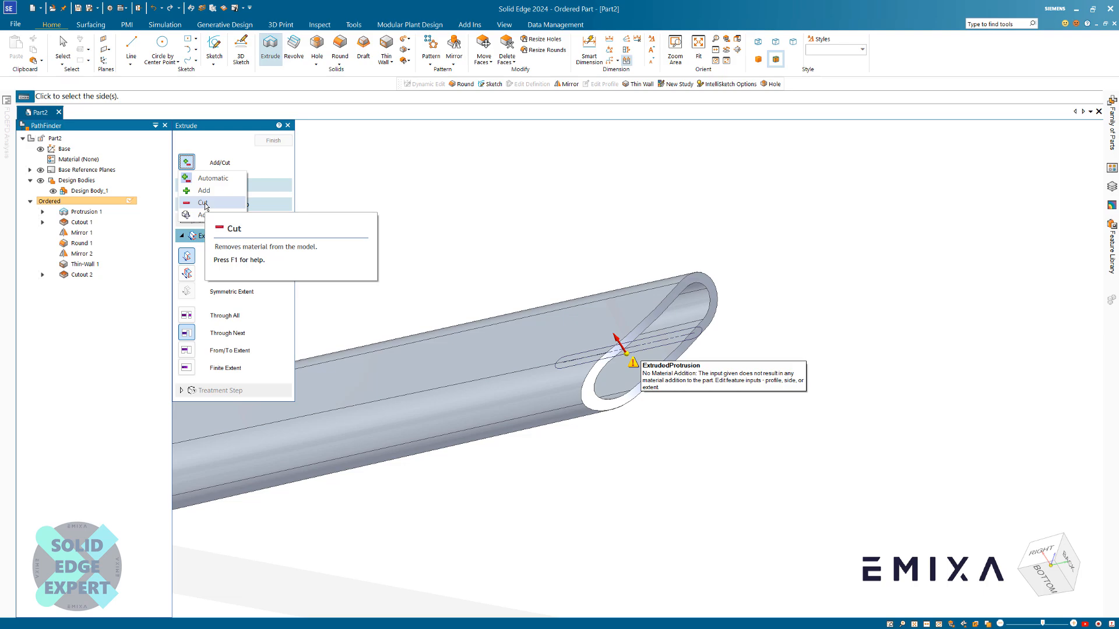
{"action": "left_click", "coordinate": [203, 204]}
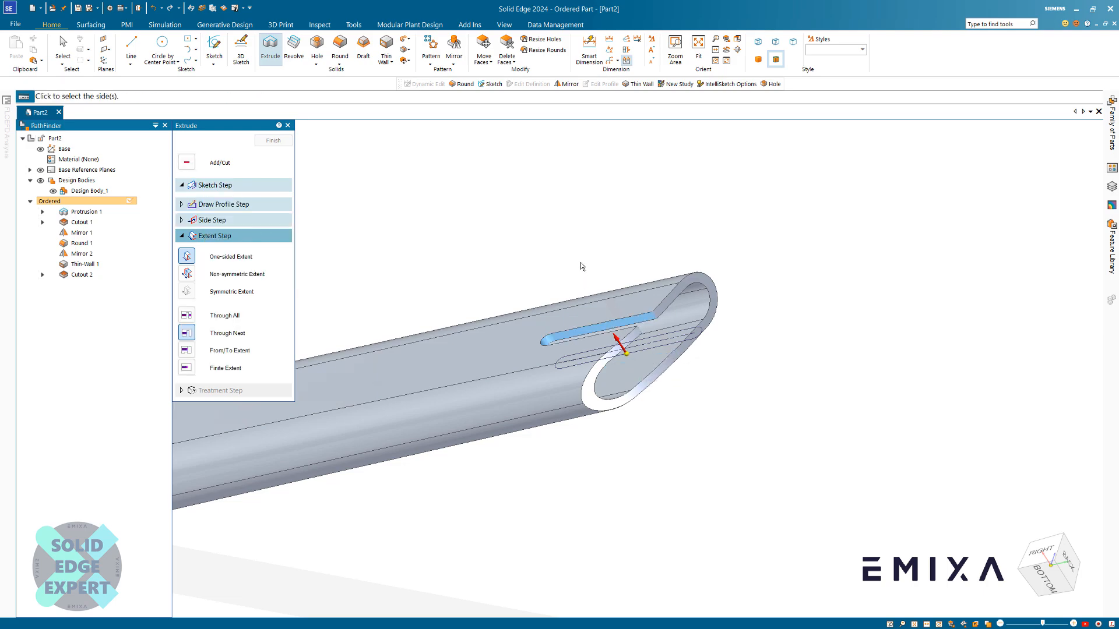
{"action": "left_click", "coordinate": [560, 233]}
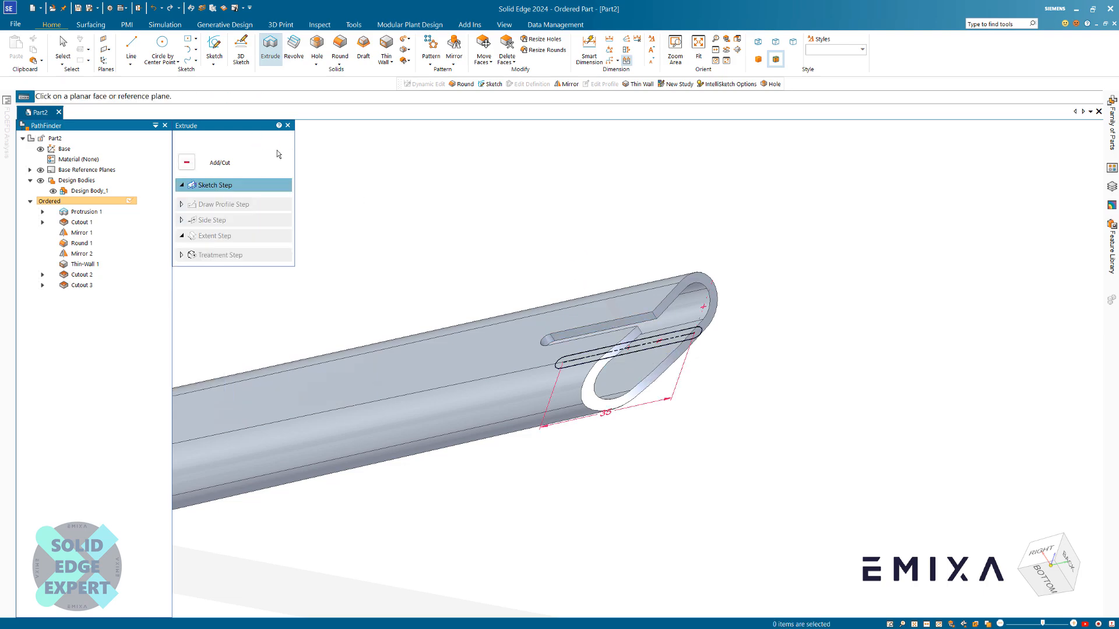
{"action": "left_click", "coordinate": [271, 141]}
Round the two sharp corners where the slot meets the tip opening with a 2 mm radius
{"action": "scroll", "coordinate": [731, 422], "scroll_direction": "up", "scroll_amount": 5}
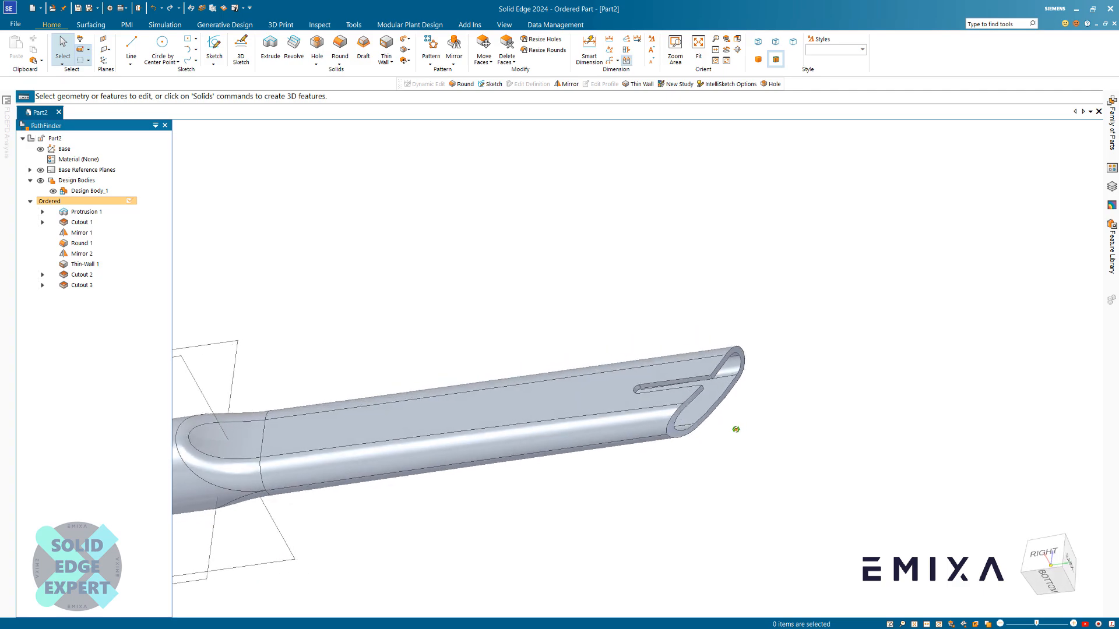
{"action": "scroll", "coordinate": [761, 334], "scroll_direction": "up", "scroll_amount": 2}
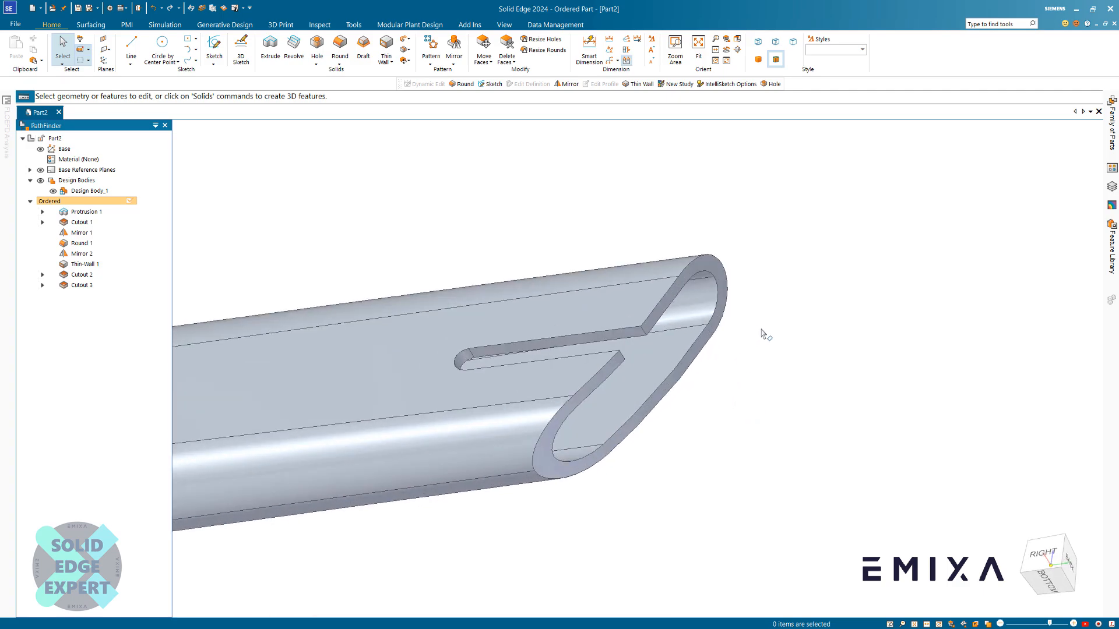
{"action": "left_click", "coordinate": [340, 47]}
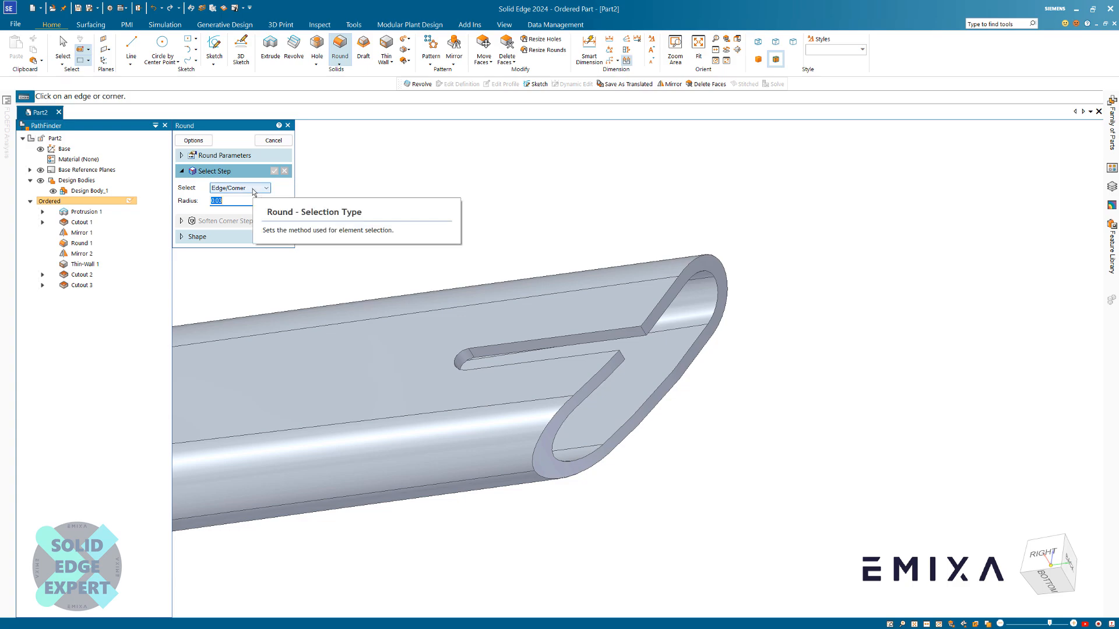
{"action": "type", "text": "2"}
{"action": "key", "text": "Return"}
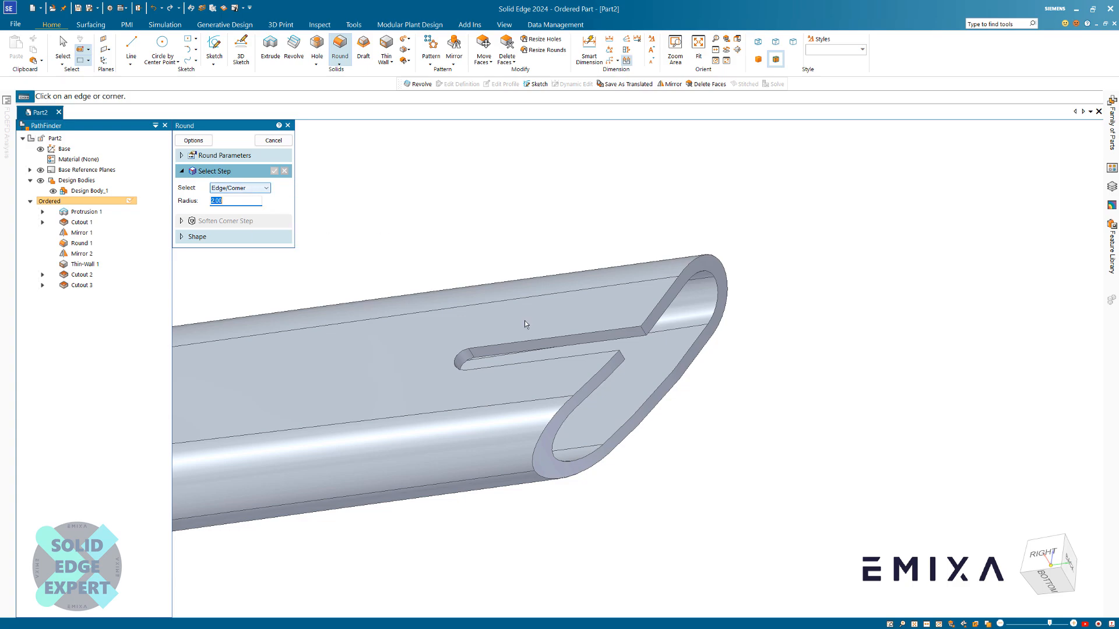
{"action": "left_click", "coordinate": [645, 334]}
{"action": "left_click", "coordinate": [604, 368]}
{"action": "right_click", "coordinate": [453, 190]}
{"action": "left_click", "coordinate": [280, 144]}
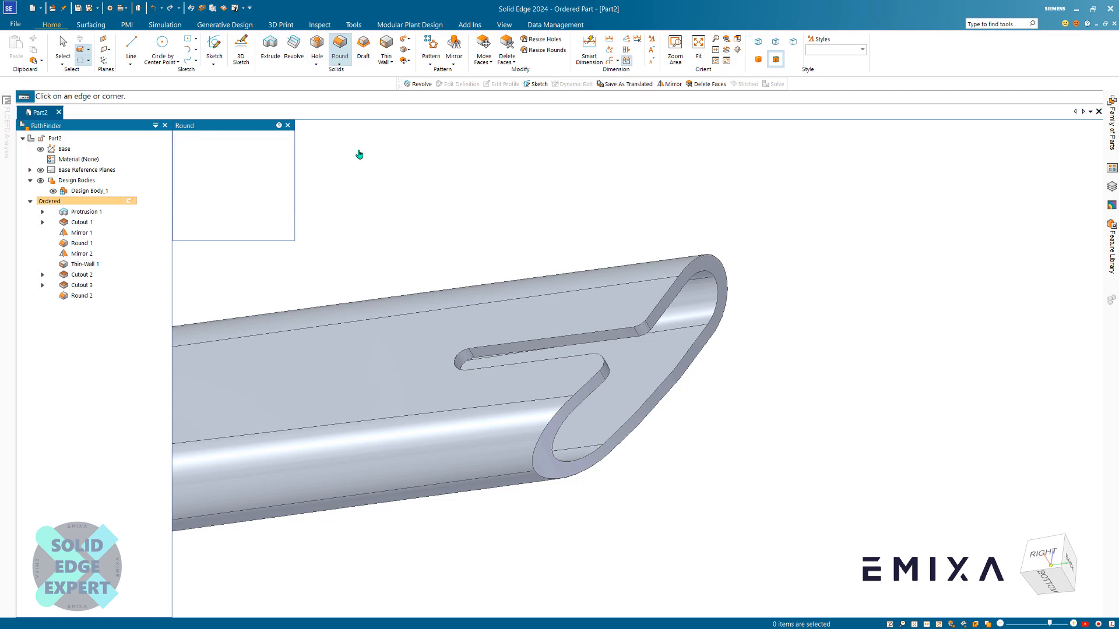
Round all edges around the tip opening and the slot with a 1 mm radius, using Edge/Corner selection
{"action": "left_click", "coordinate": [267, 188]}
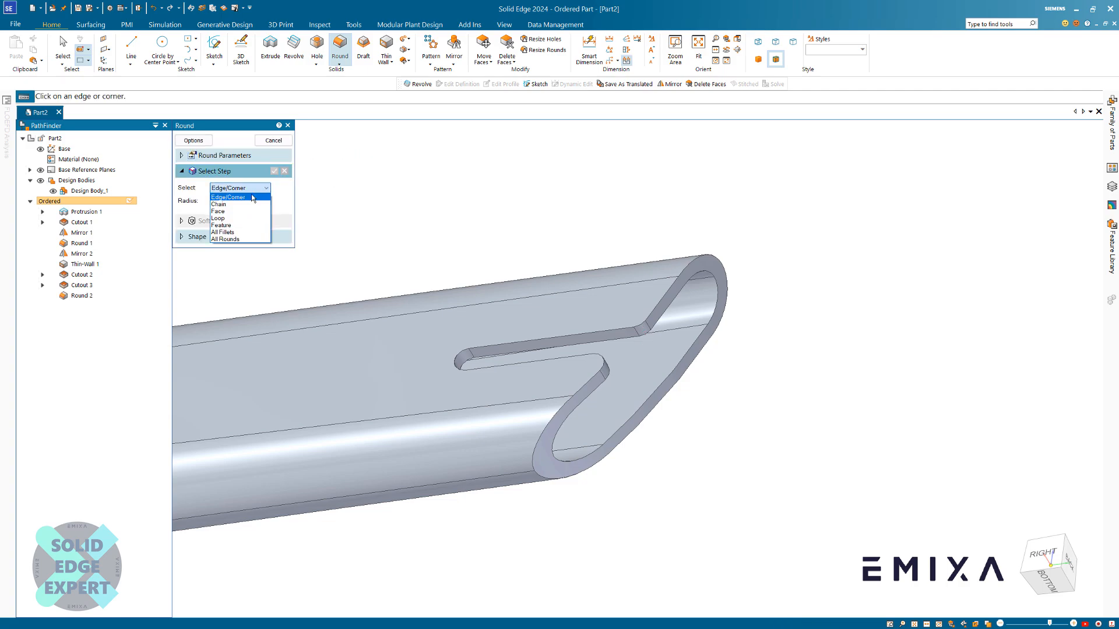
{"action": "left_click", "coordinate": [235, 219]}
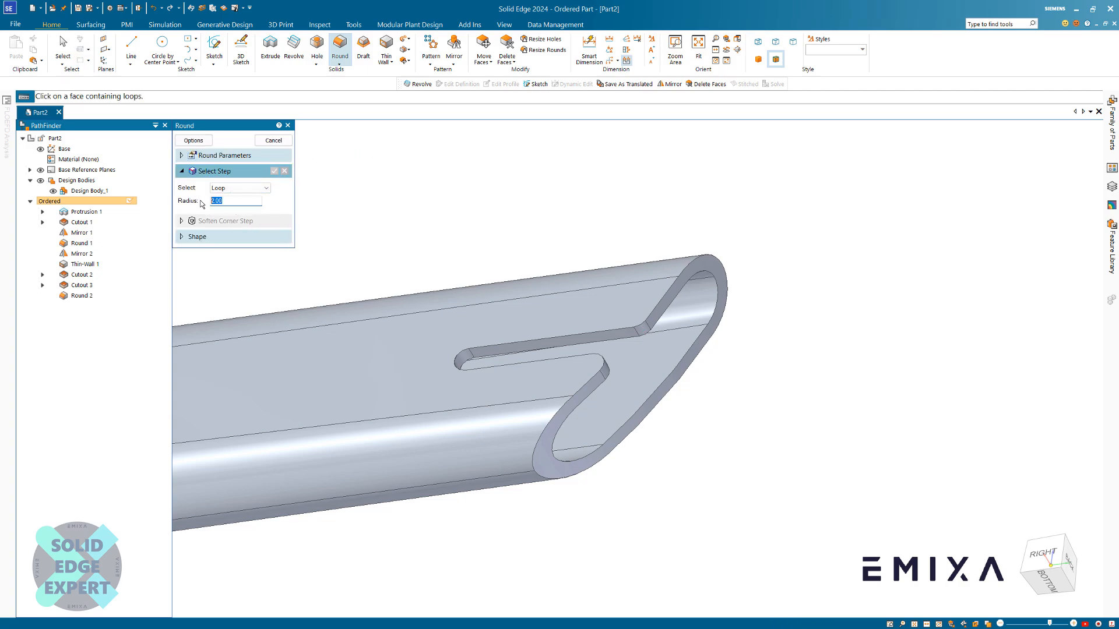
{"action": "double_click", "coordinate": [207, 200]}
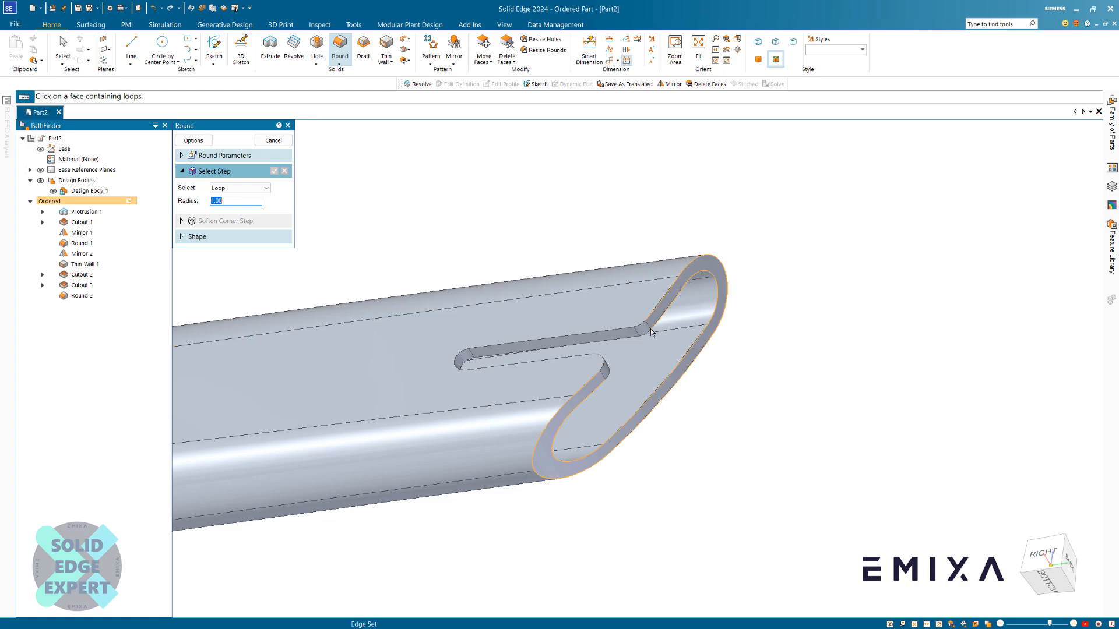
{"action": "left_click", "coordinate": [259, 191]}
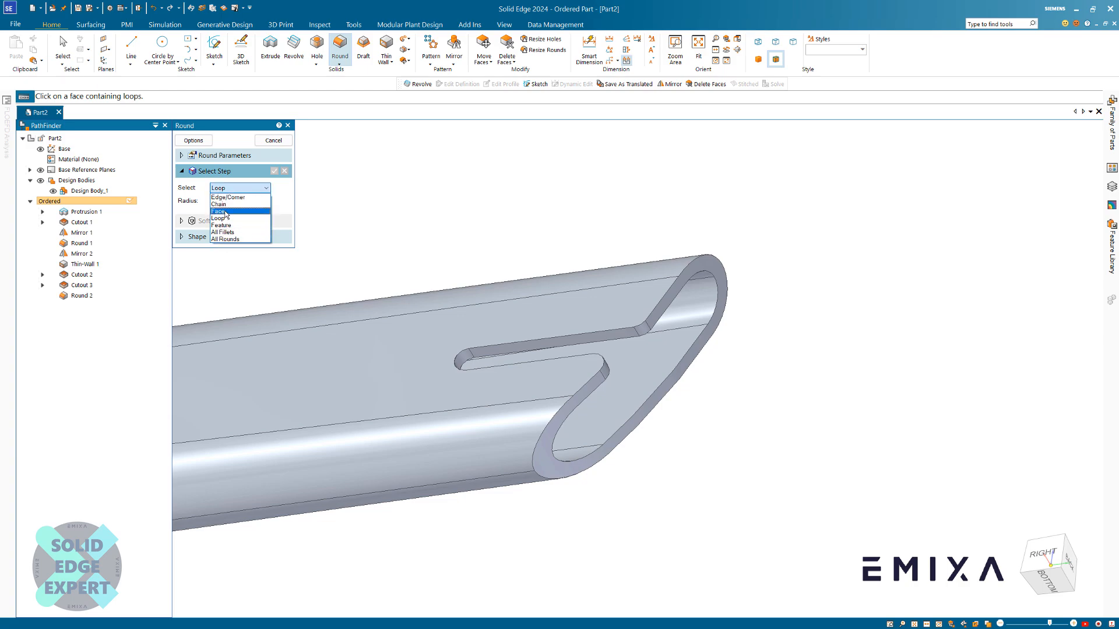
{"action": "left_click", "coordinate": [232, 199]}
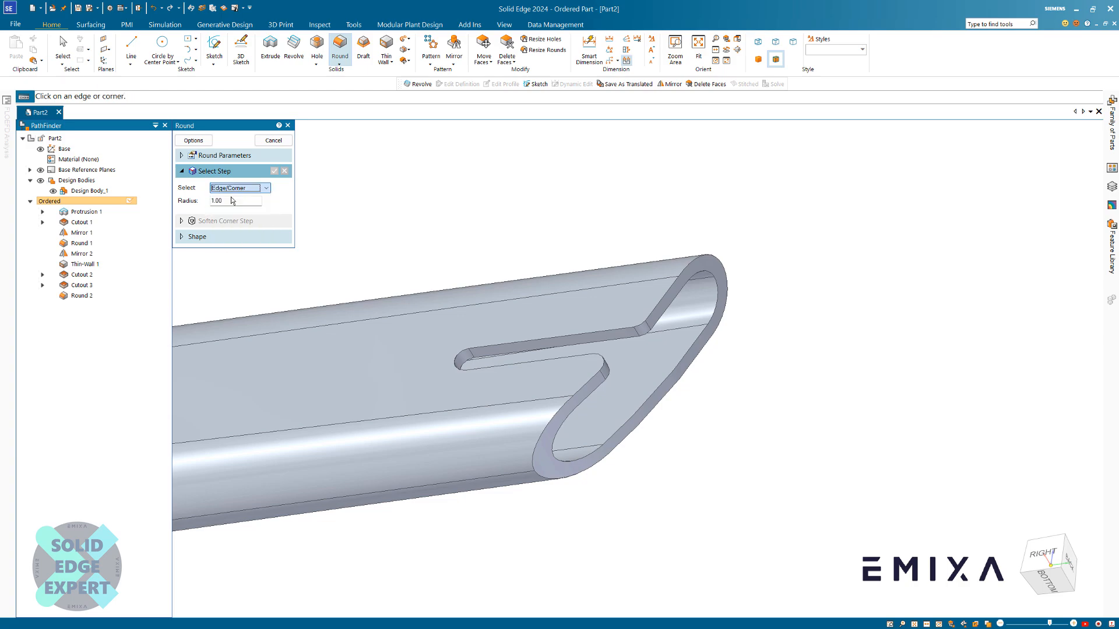
{"action": "middle_click_drag", "start_coordinate": [431, 217], "coordinate": [473, 231]}
{"action": "left_click_drag", "start_coordinate": [467, 239], "coordinate": [846, 460]}
{"action": "middle_click_drag", "start_coordinate": [816, 444], "coordinate": [718, 307]}
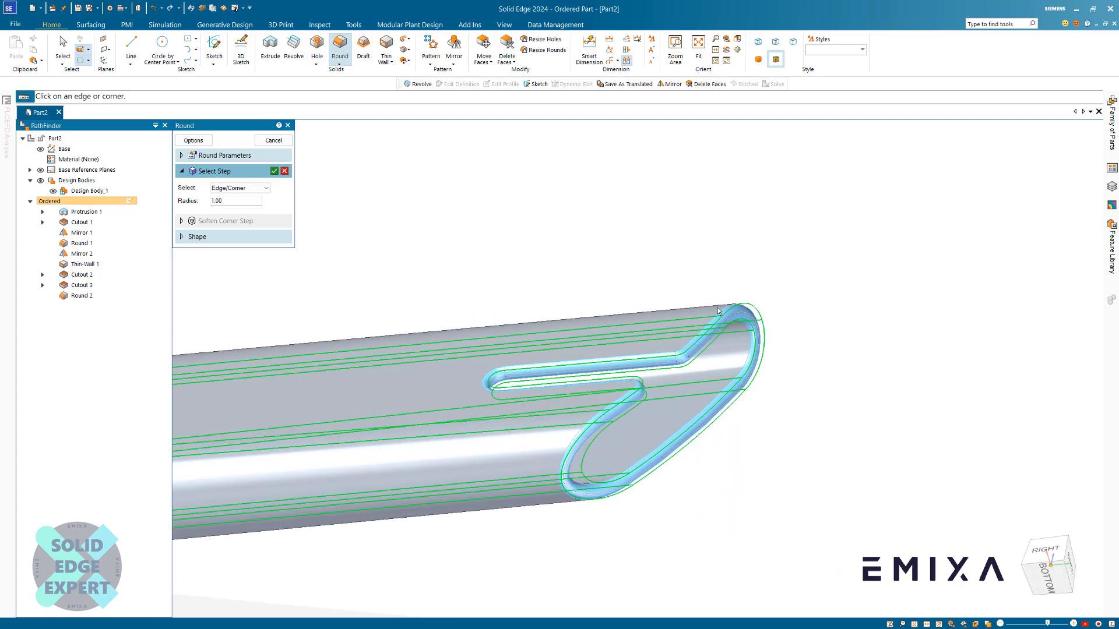
{"action": "key", "text": "Return"}
{"action": "right_click", "coordinate": [641, 240]}
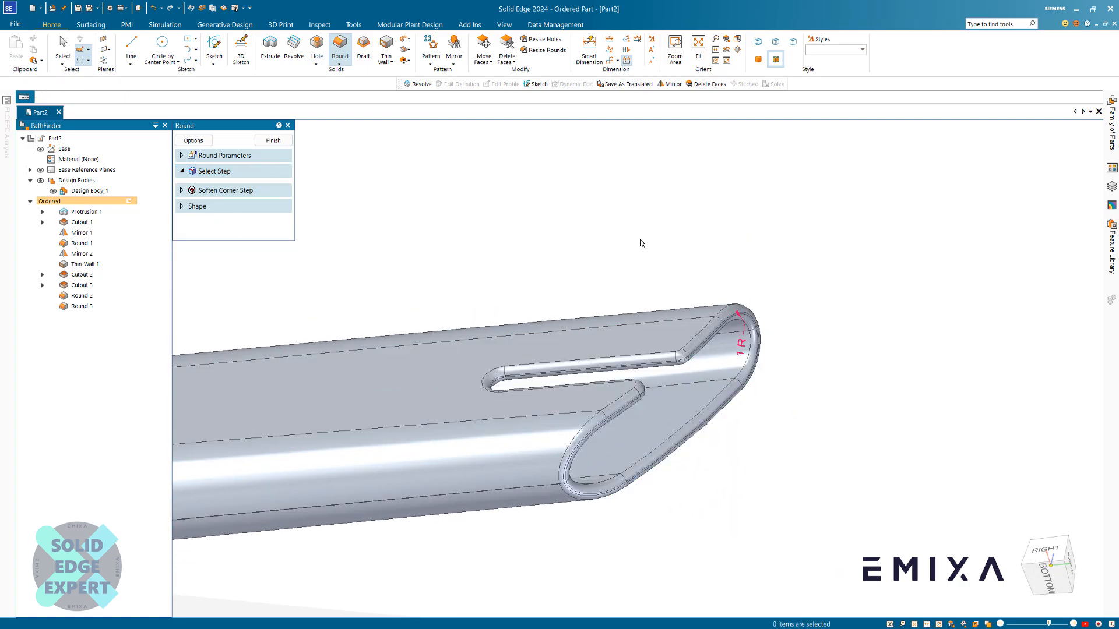
{"action": "right_click", "coordinate": [639, 240]}
{"action": "scroll", "coordinate": [641, 242], "scroll_direction": "down", "scroll_amount": 2}
{"action": "scroll", "coordinate": [693, 352], "scroll_direction": "up", "scroll_amount": 3}
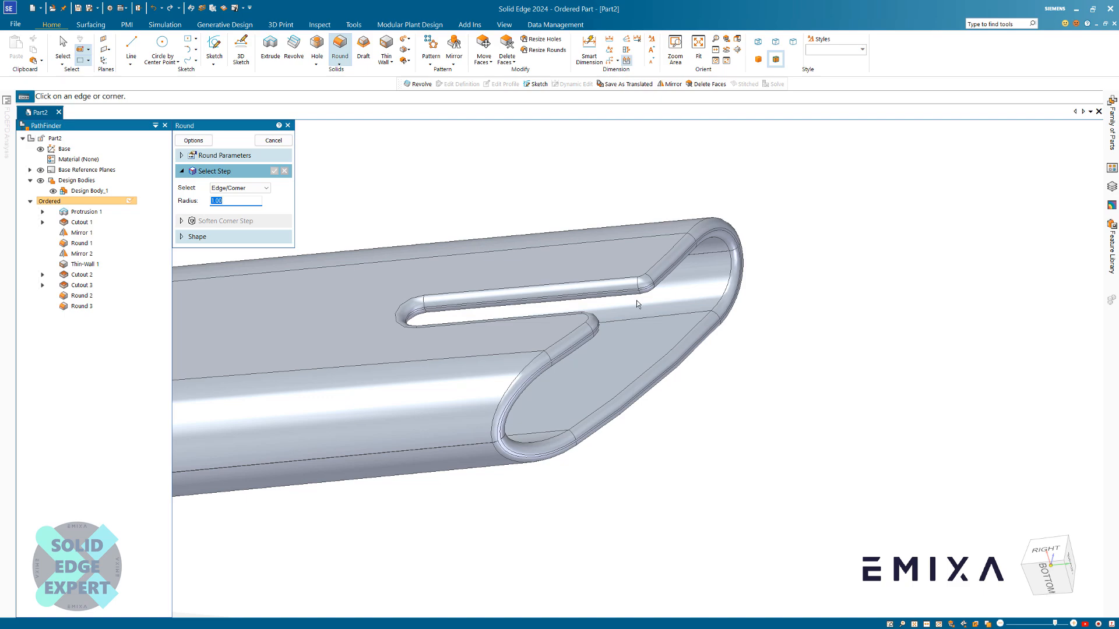
{"action": "key", "text": "Escape"}
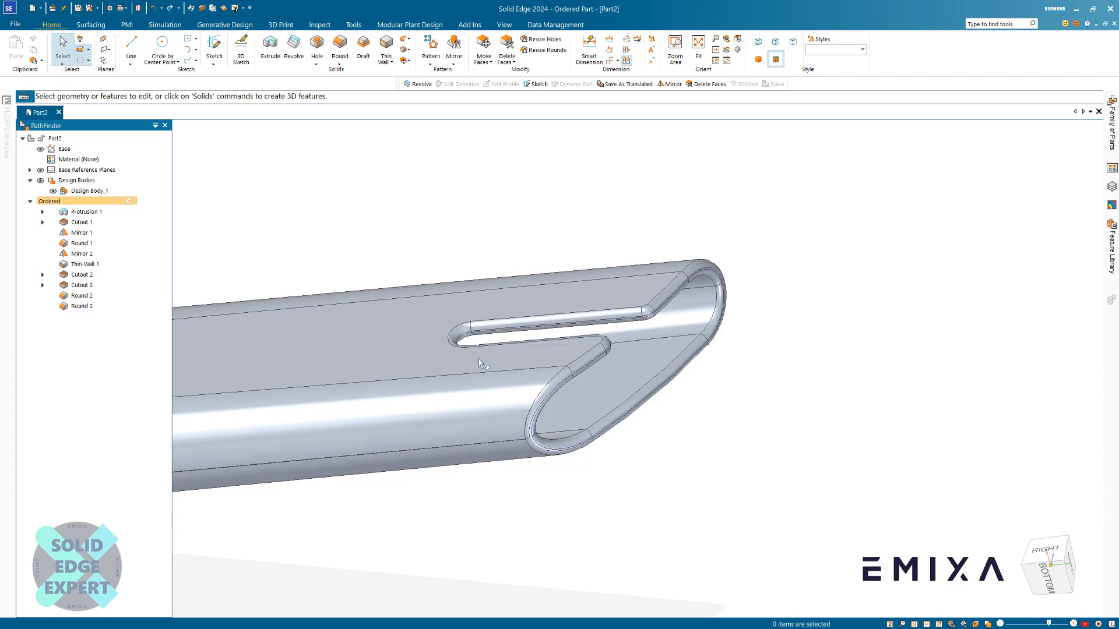
Examine the rounded tip and slot, then the whole part including its open round end
{"action": "scroll", "coordinate": [728, 481], "scroll_direction": "down", "scroll_amount": 2}
{"action": "scroll", "coordinate": [726, 478], "scroll_direction": "down", "scroll_amount": 2}
{"action": "middle_click_drag", "start_coordinate": [693, 494], "coordinate": [707, 528]}
{"action": "scroll", "coordinate": [725, 517], "scroll_direction": "up", "scroll_amount": 5}
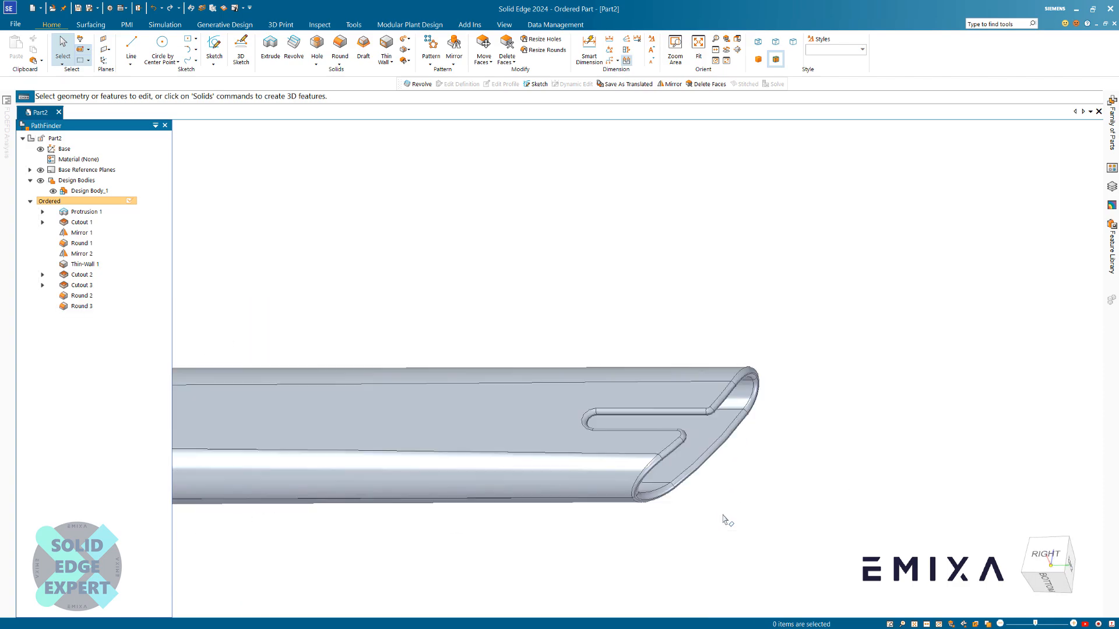
{"action": "middle_click_drag", "start_coordinate": [727, 490], "coordinate": [749, 464]}
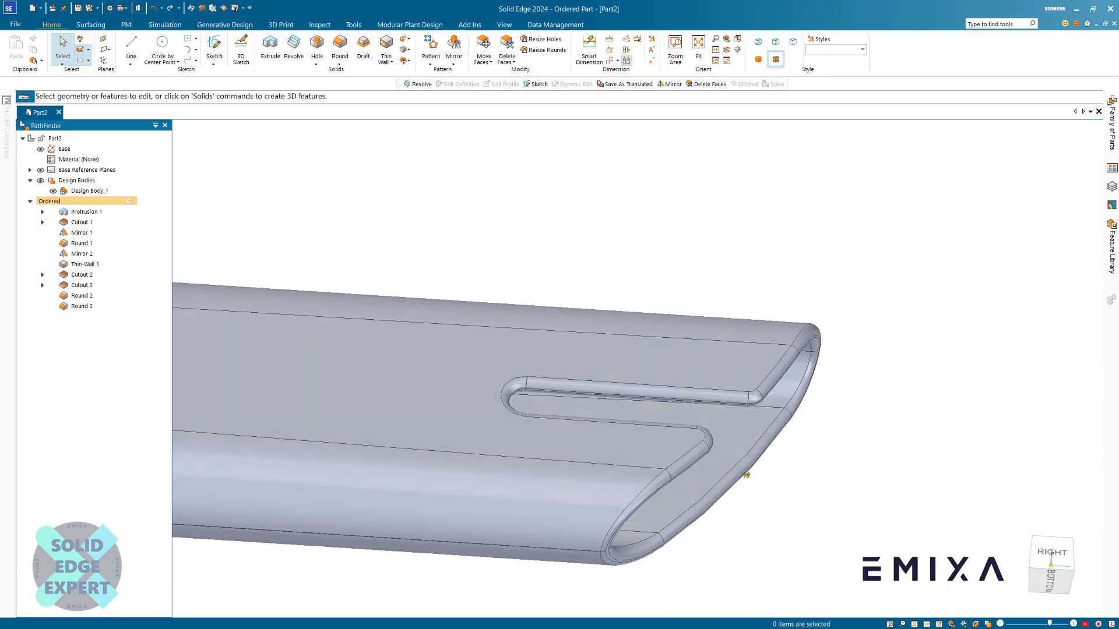
{"action": "left_click", "coordinate": [915, 624]}
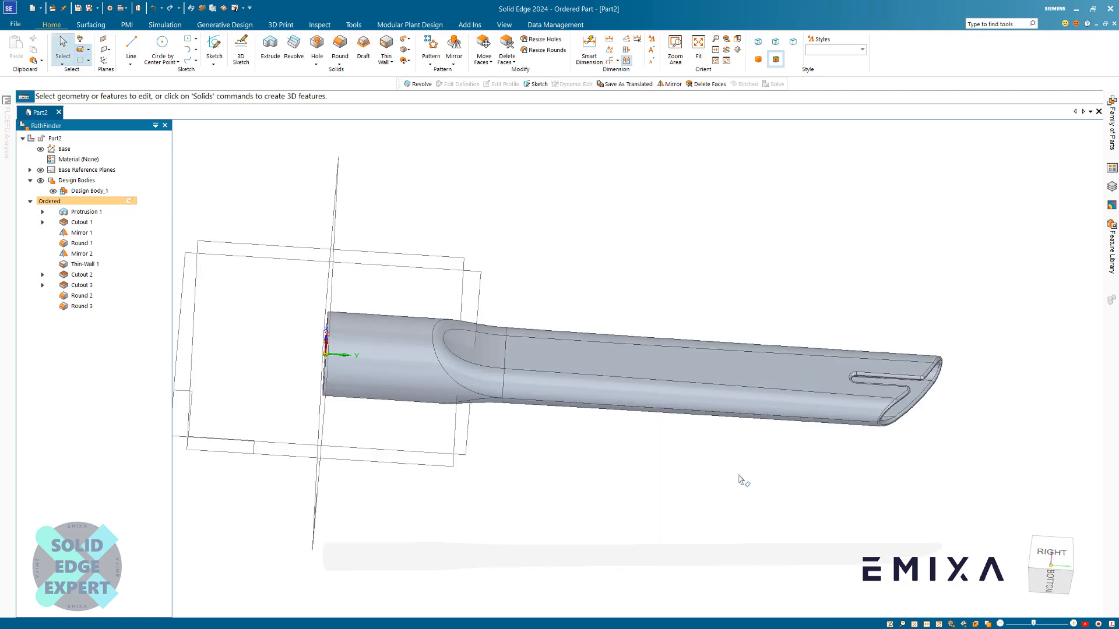
{"action": "middle_click_drag", "start_coordinate": [712, 226], "coordinate": [690, 226]}
{"action": "scroll", "coordinate": [690, 226], "scroll_direction": "up", "scroll_amount": 1}
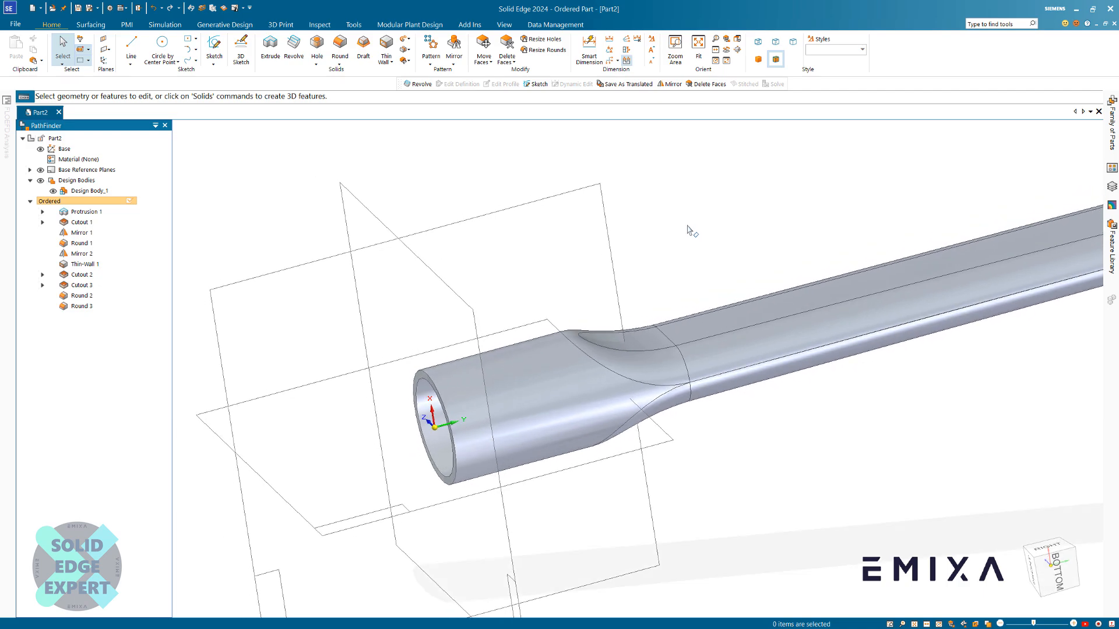
{"action": "scroll", "coordinate": [749, 227], "scroll_direction": "down", "scroll_amount": 3}
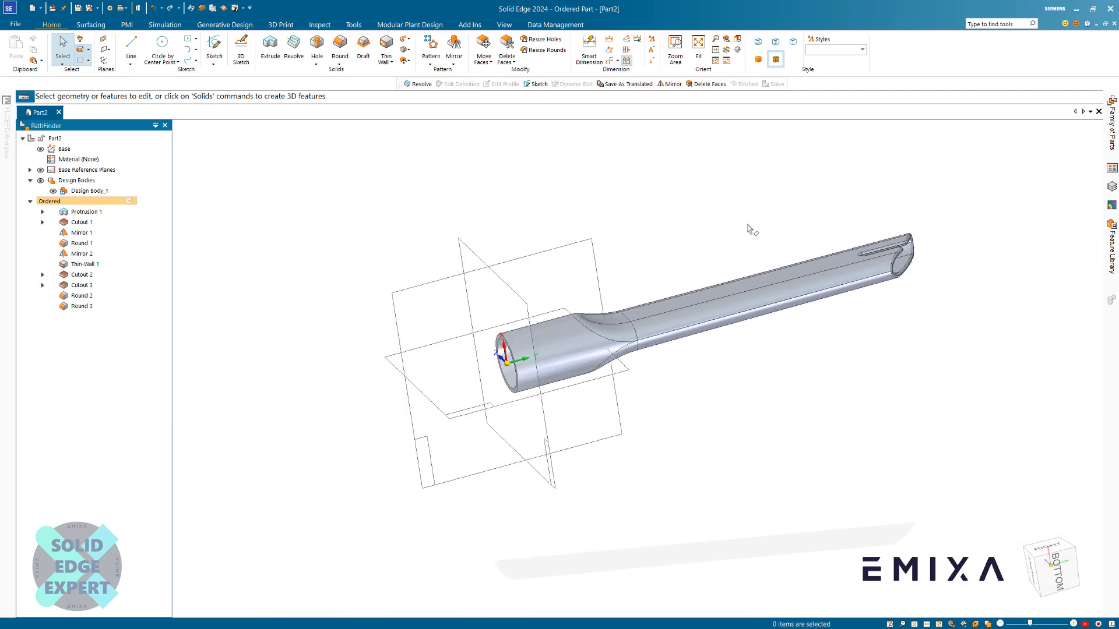
{"action": "scroll", "coordinate": [734, 232], "scroll_direction": "up", "scroll_amount": 1}
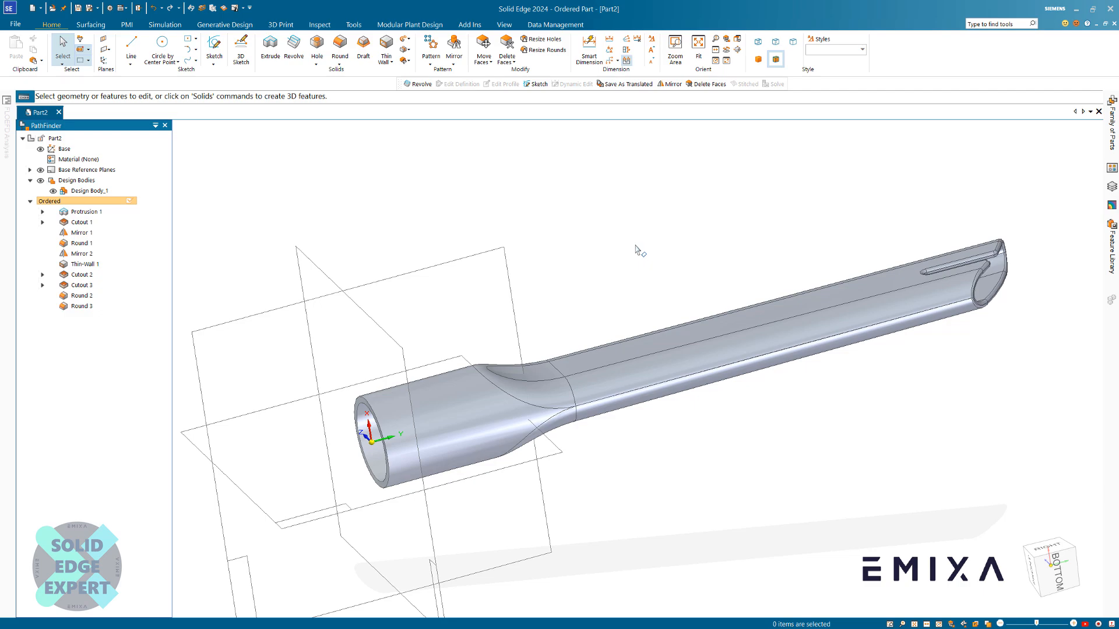
Start a Revolve feature with its profile sketch on the reference plane running lengthwise through the round end
{"action": "left_click", "coordinate": [295, 44]}
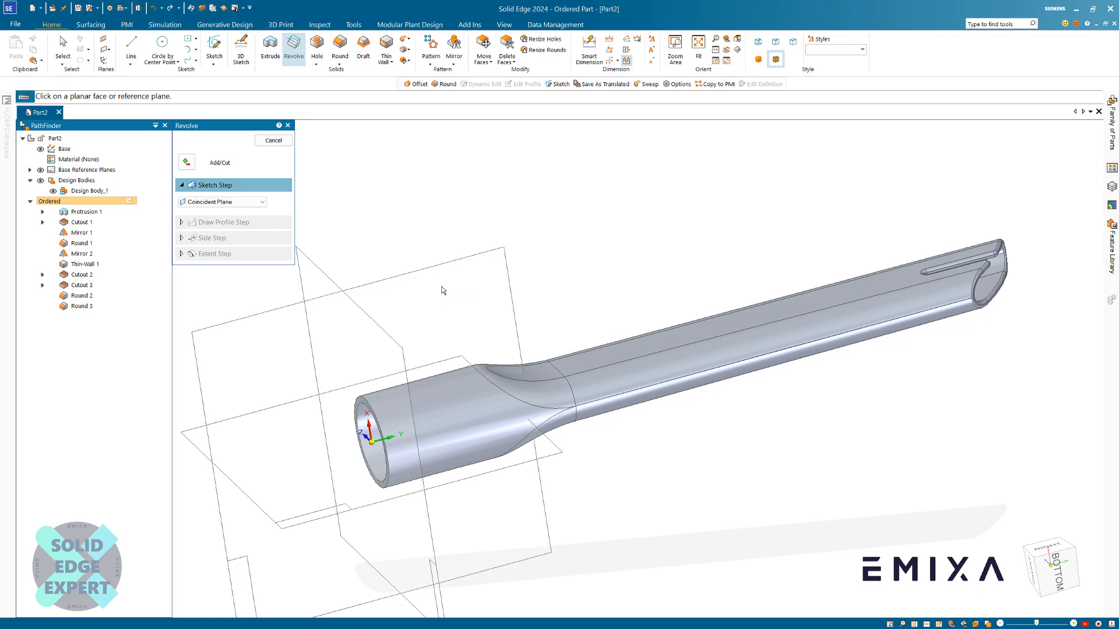
{"action": "left_click", "coordinate": [443, 290]}
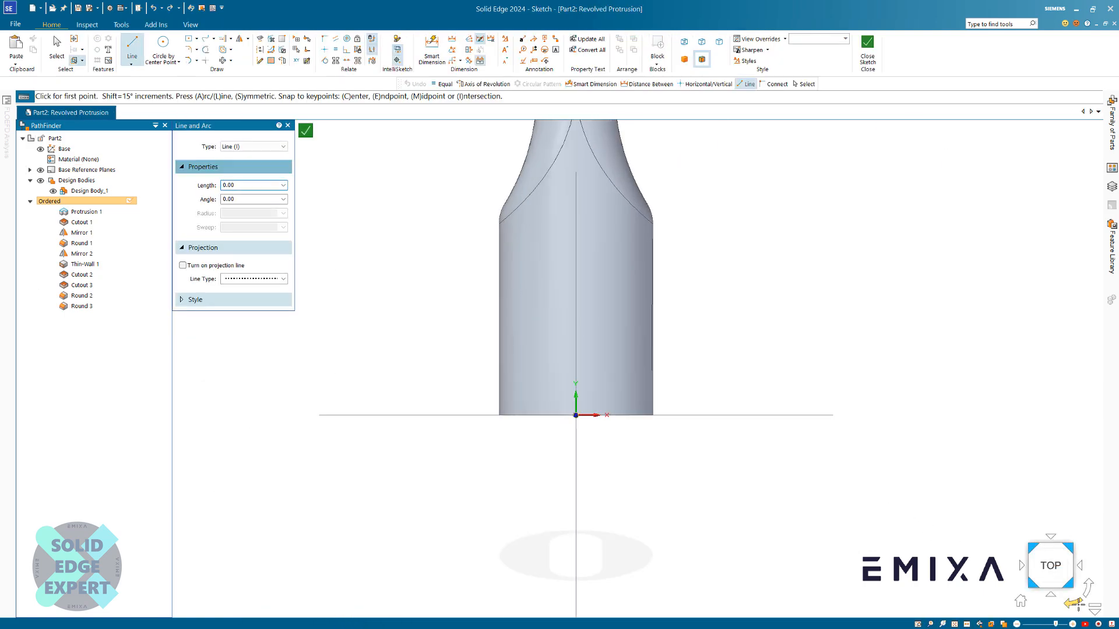
{"action": "left_click", "coordinate": [1074, 604]}
{"action": "left_click", "coordinate": [1089, 590]}
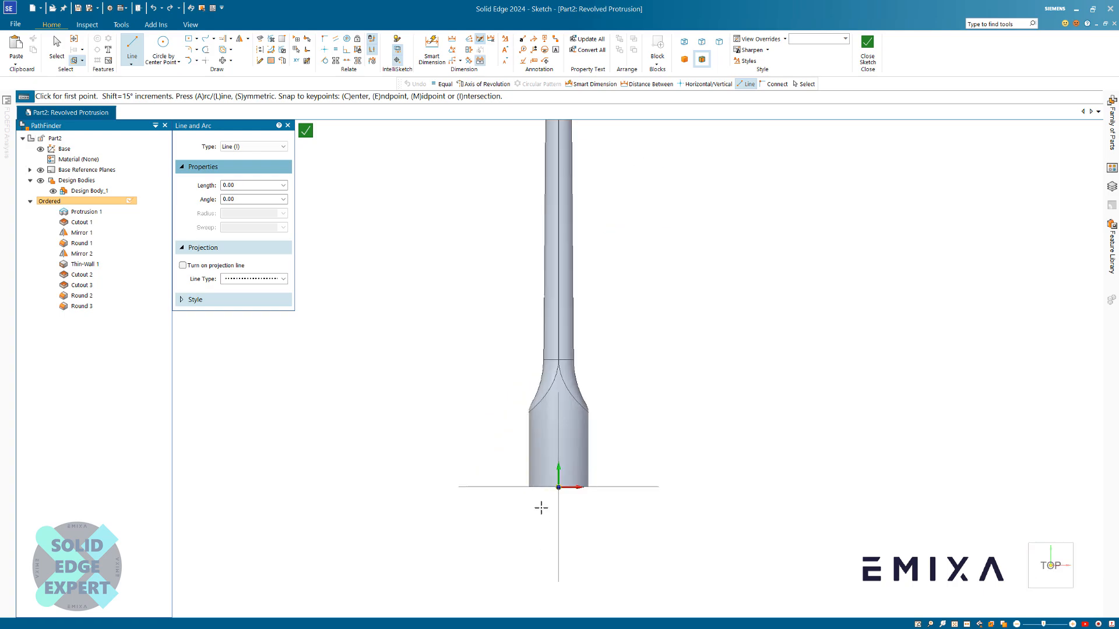
{"action": "scroll", "coordinate": [541, 507], "scroll_direction": "up", "scroll_amount": 5}
{"action": "scroll", "coordinate": [519, 452], "scroll_direction": "down", "scroll_amount": 1}
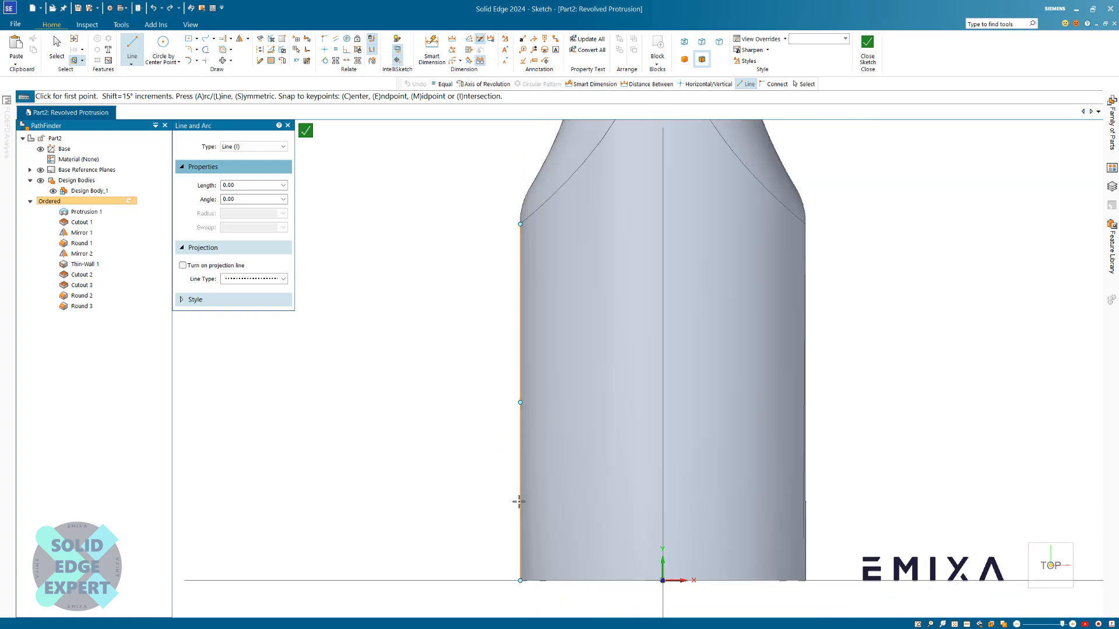
{"action": "left_click", "coordinate": [539, 499]}
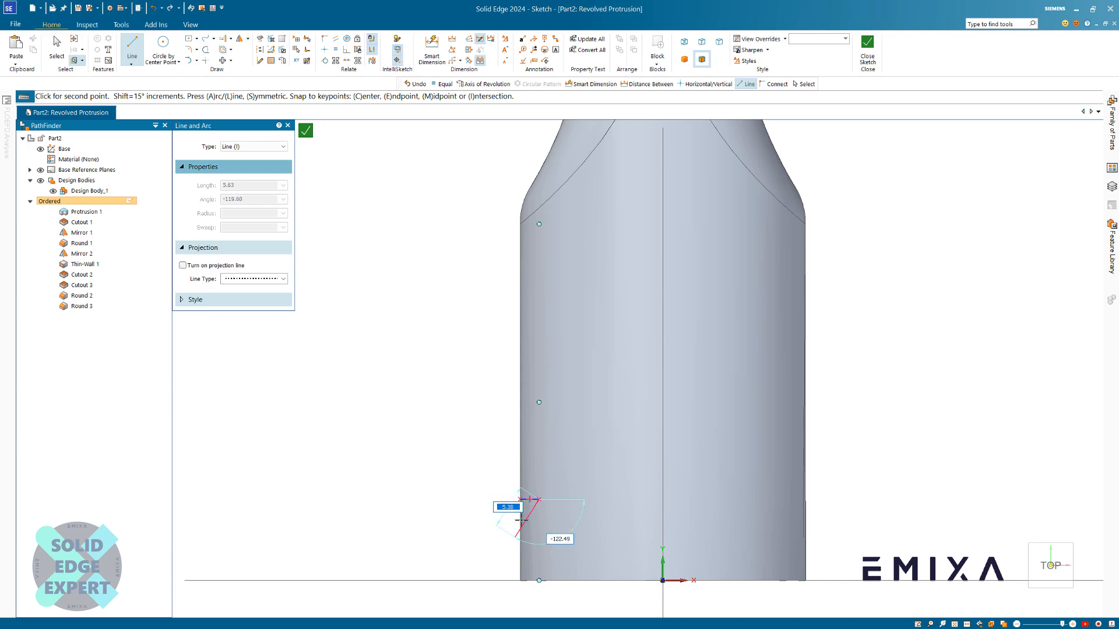
{"action": "scroll", "coordinate": [530, 512], "scroll_direction": "up", "scroll_amount": 1}
{"action": "key", "text": "Escape"}
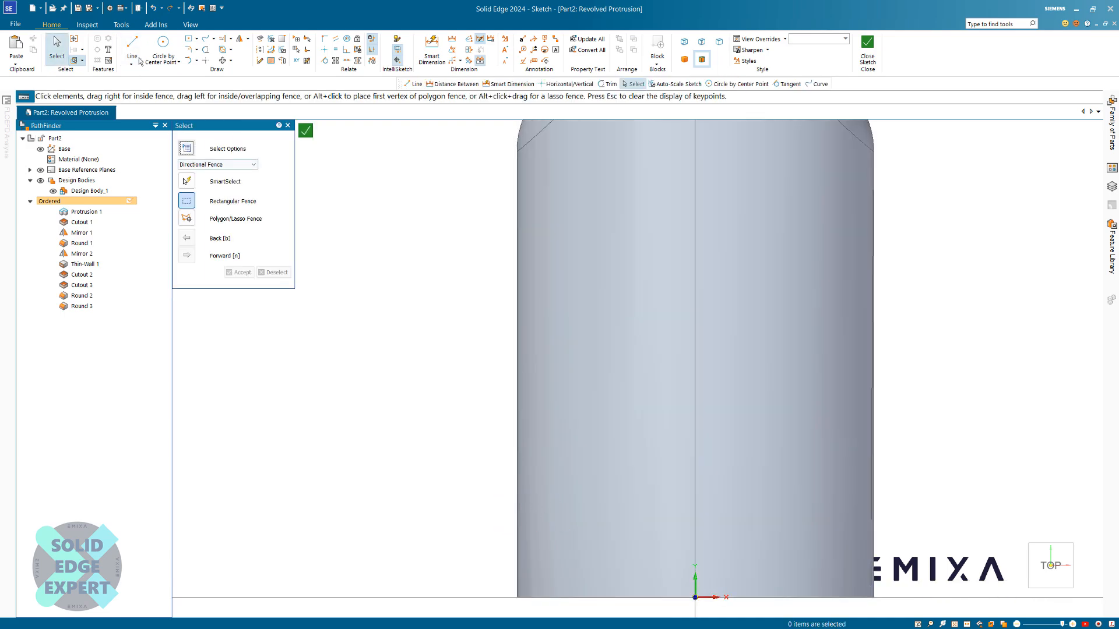
Sketch three connected lines from the round end's outer edge: one horizontal inward, one vertical about 8 mm long, and one slanting back to the edge
{"action": "left_click", "coordinate": [139, 47]}
{"action": "left_click", "coordinate": [517, 499]}
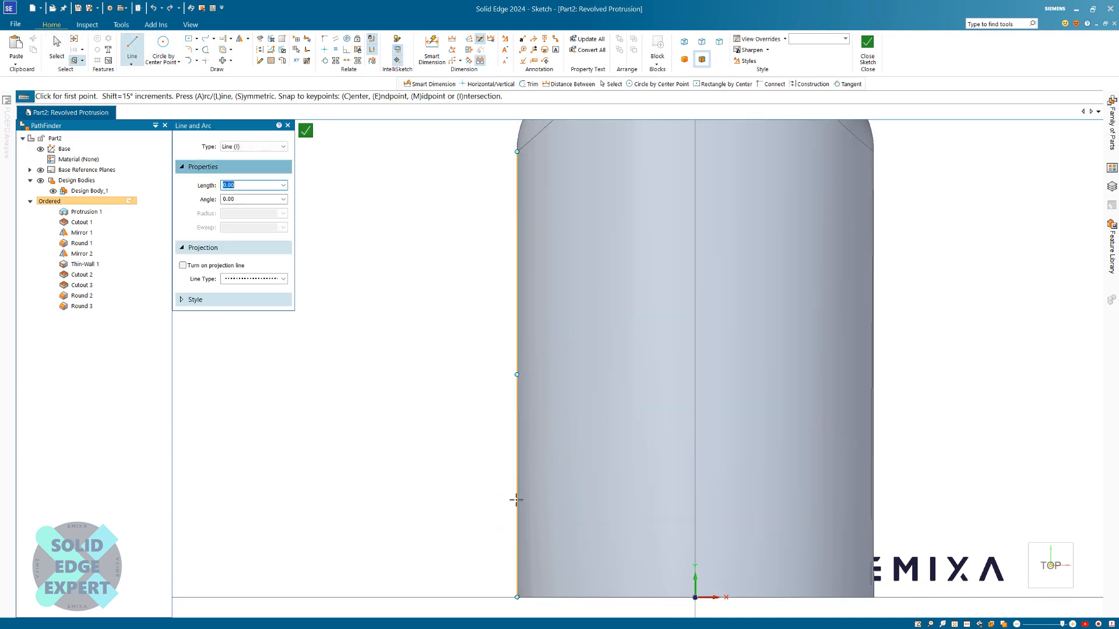
{"action": "left_click", "coordinate": [579, 500]}
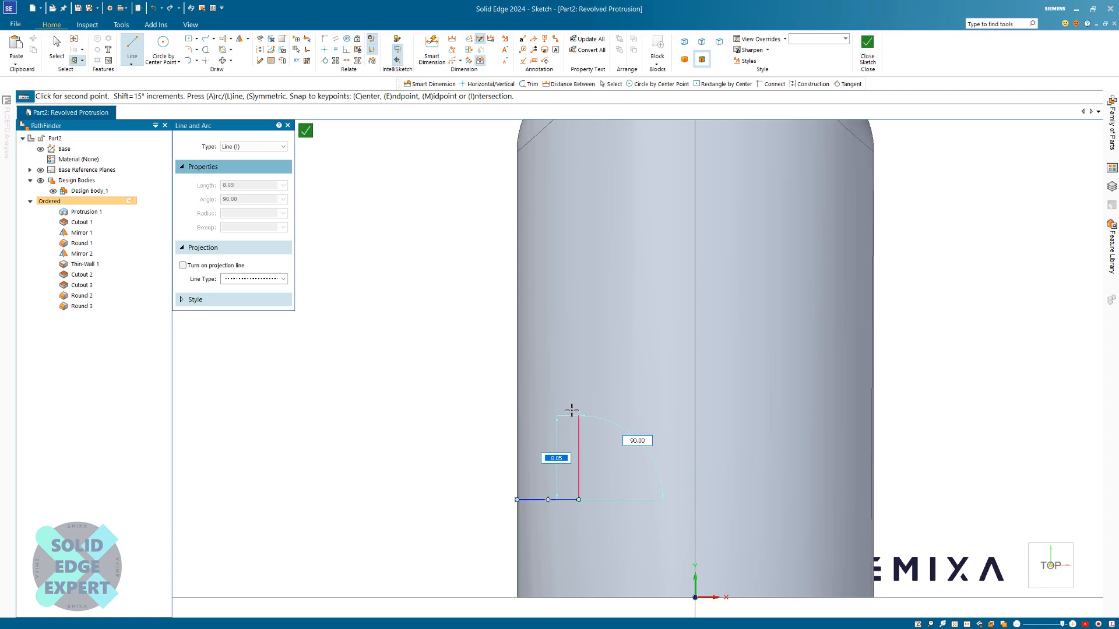
{"action": "left_click", "coordinate": [578, 415]}
{"action": "left_click", "coordinate": [516, 351]}
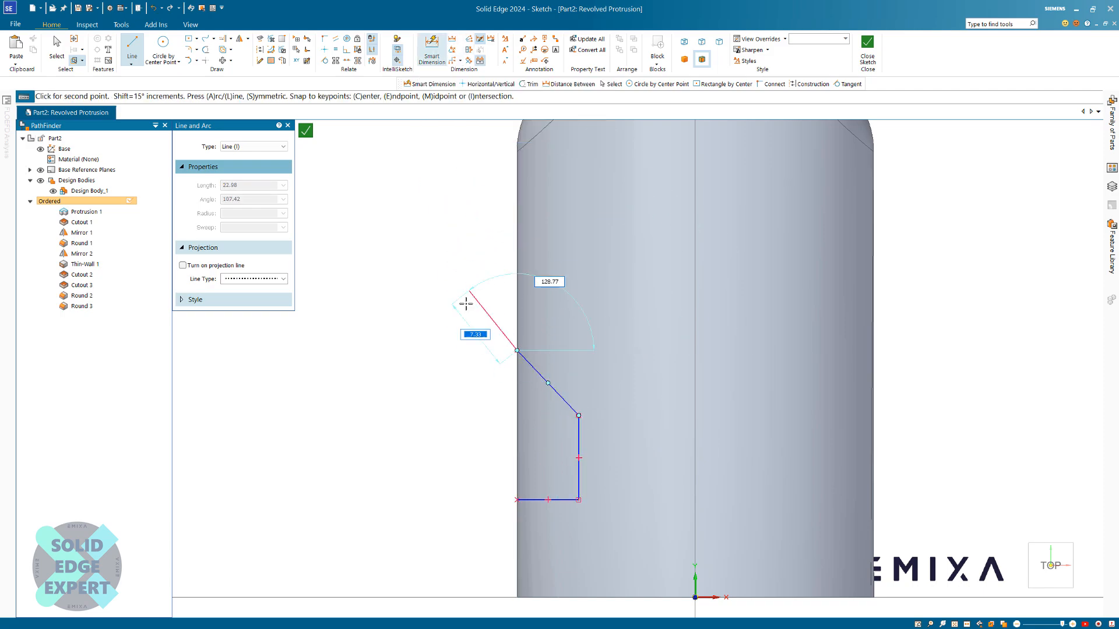
Dimension the slanted line's angle from vertical and set it to 45°
{"action": "left_click", "coordinate": [432, 48]}
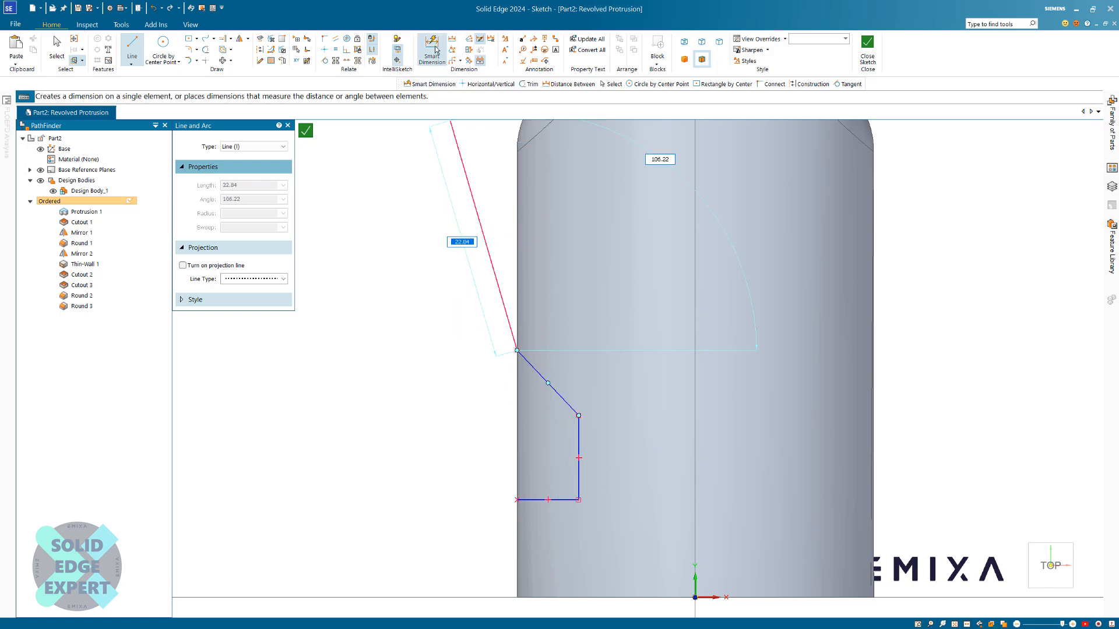
{"action": "left_click", "coordinate": [535, 369]}
{"action": "key", "text": "a"}
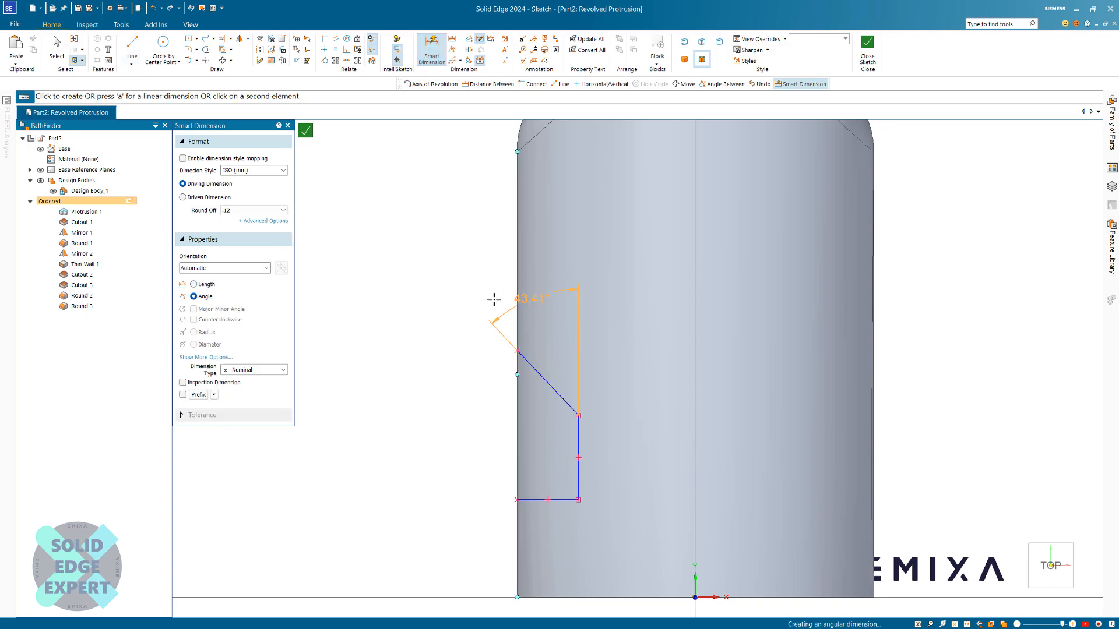
{"action": "left_click", "coordinate": [480, 260]}
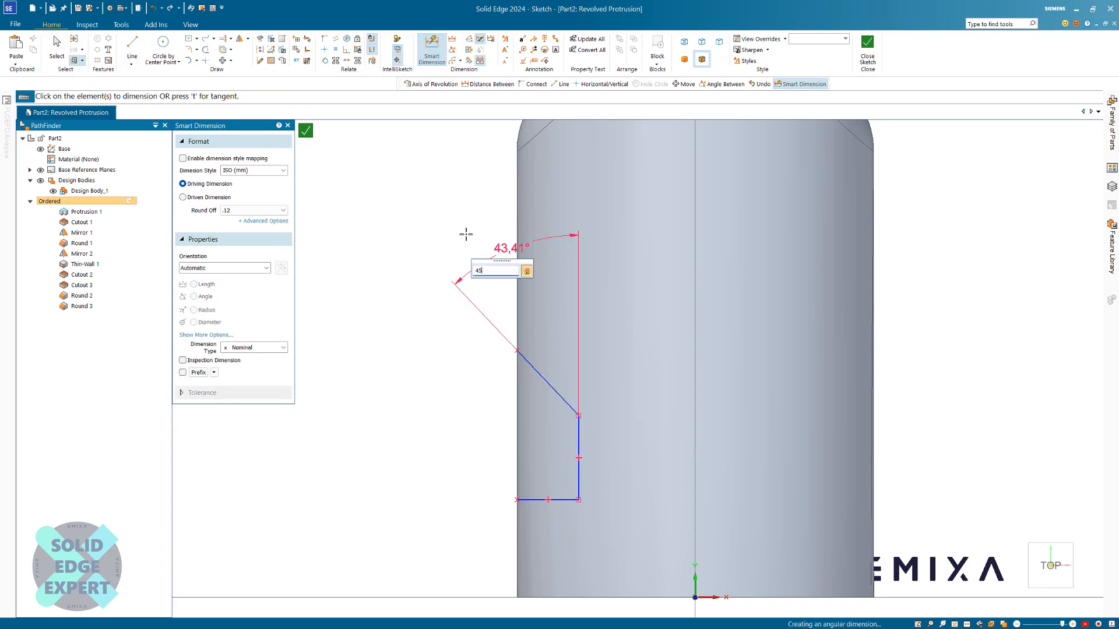
{"action": "key", "text": "Return"}
Dimension the distance from the round end's edge to the profile's horizontal line and set it to 10 mm
{"action": "scroll", "coordinate": [448, 292], "scroll_direction": "down", "scroll_amount": 2}
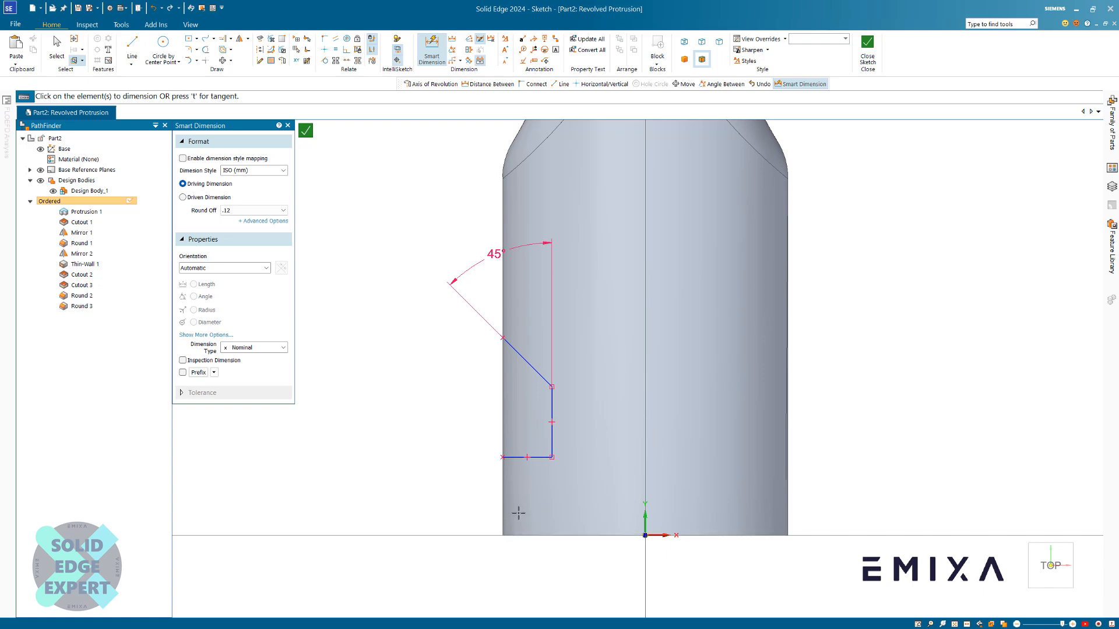
{"action": "left_click", "coordinate": [516, 534]}
{"action": "left_click", "coordinate": [513, 458]}
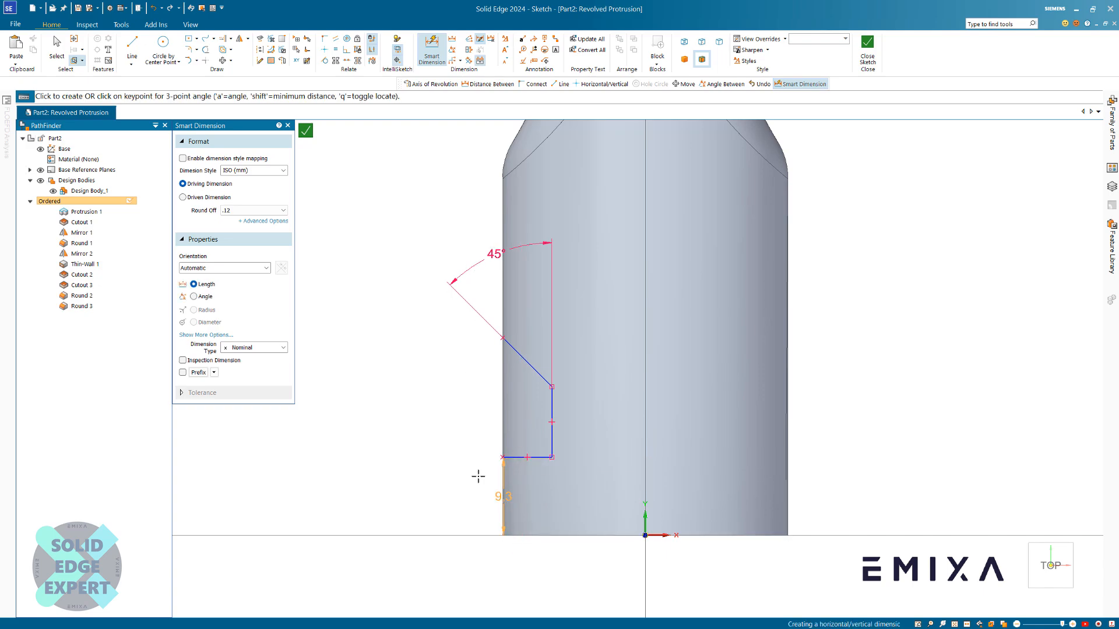
{"action": "left_click", "coordinate": [455, 482]}
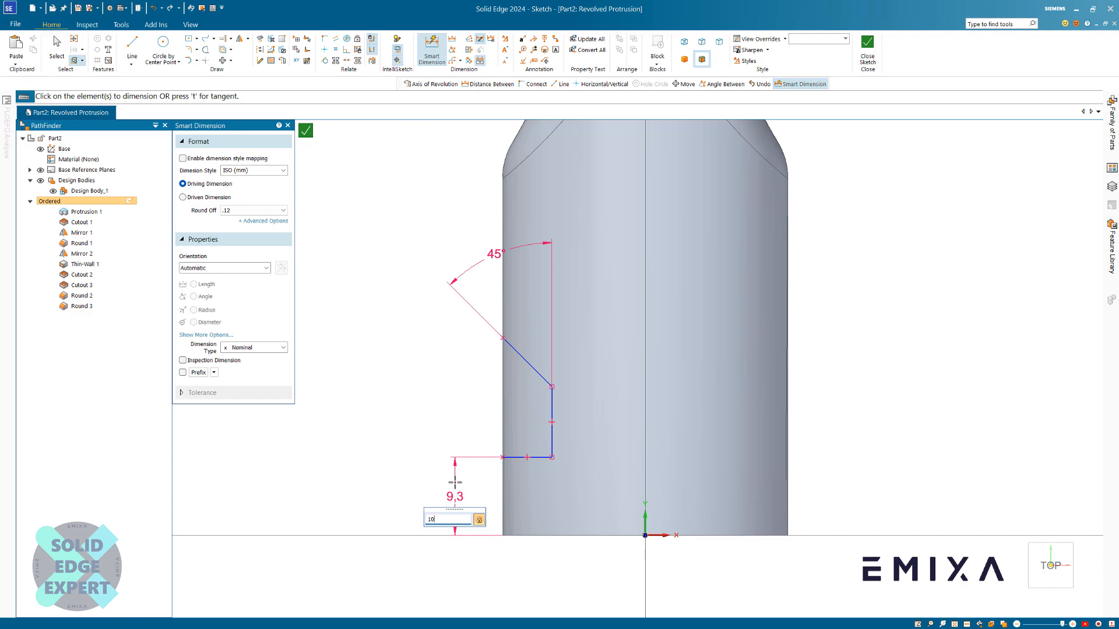
{"action": "type", "text": "10"}
{"action": "key", "text": "Return"}
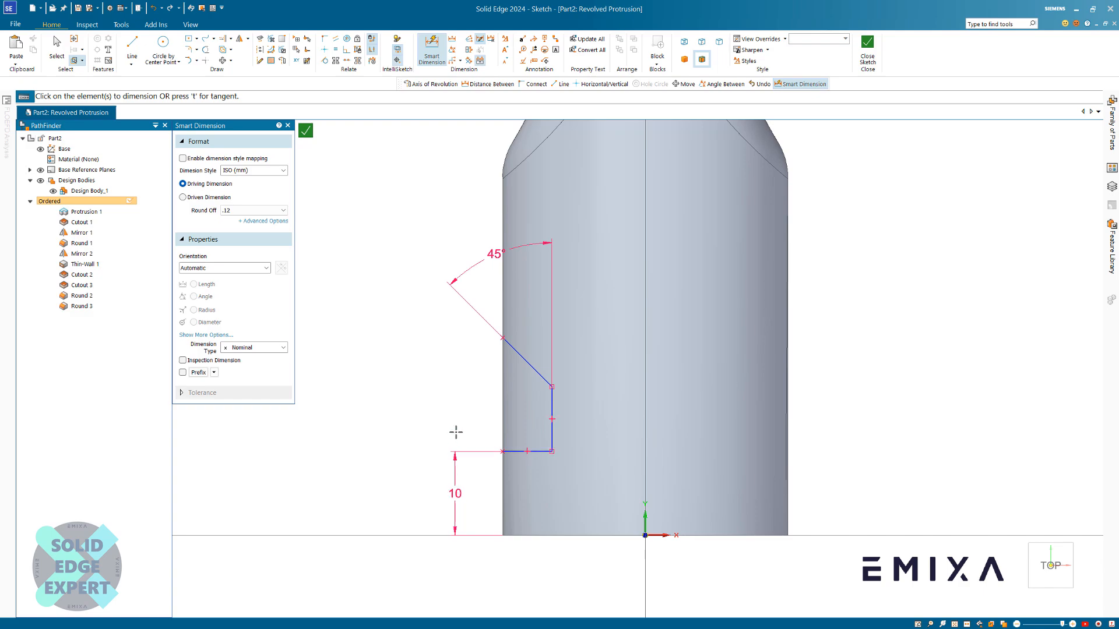
Dimension the profile's short vertical line and set its length to 5 mm
{"action": "left_click", "coordinate": [547, 407]}
{"action": "left_click", "coordinate": [582, 414]}
{"action": "type", "text": "5"}
{"action": "key", "text": "Return"}
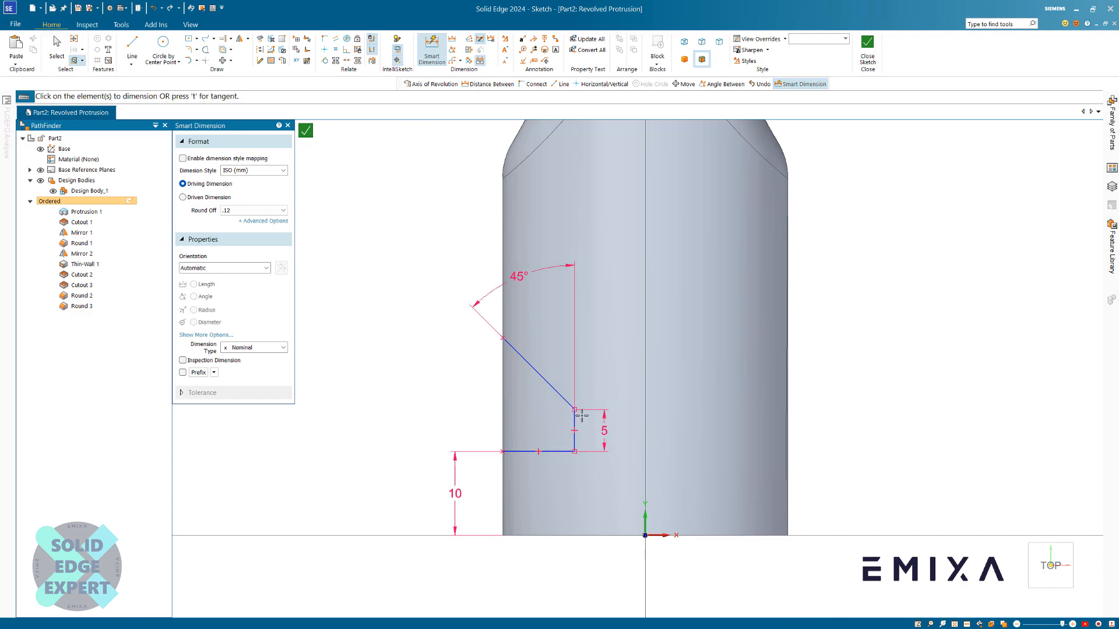
Dimension the profile's depth from the outer wall to its vertical line and set it to 1.5 mm
{"action": "scroll", "coordinate": [554, 493], "scroll_direction": "up", "scroll_amount": 1}
{"action": "left_click", "coordinate": [578, 422]}
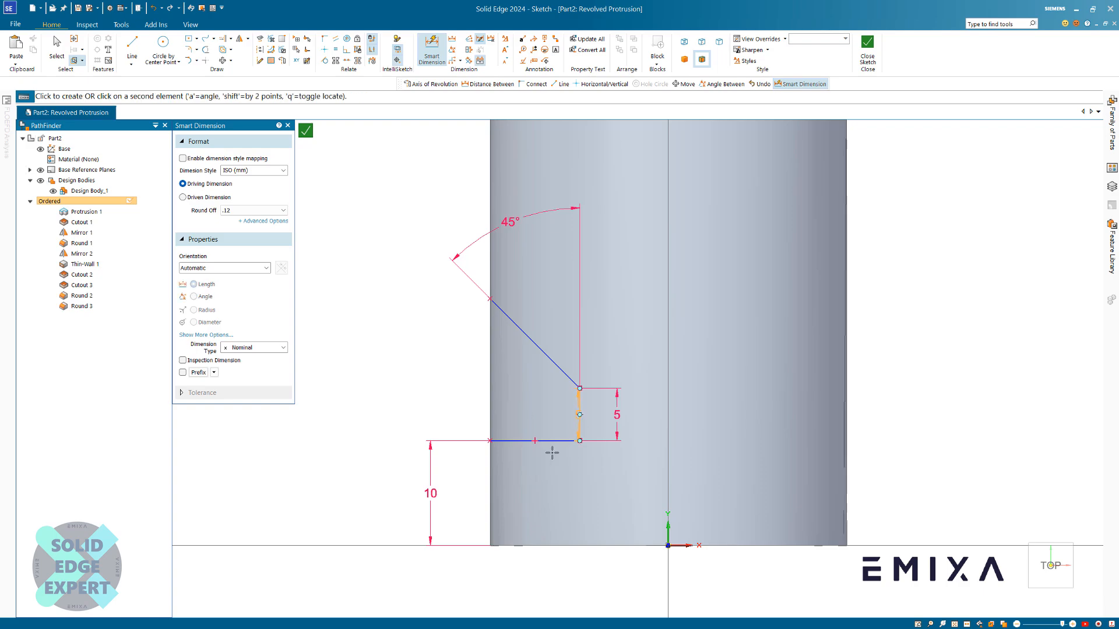
{"action": "left_click", "coordinate": [493, 479]}
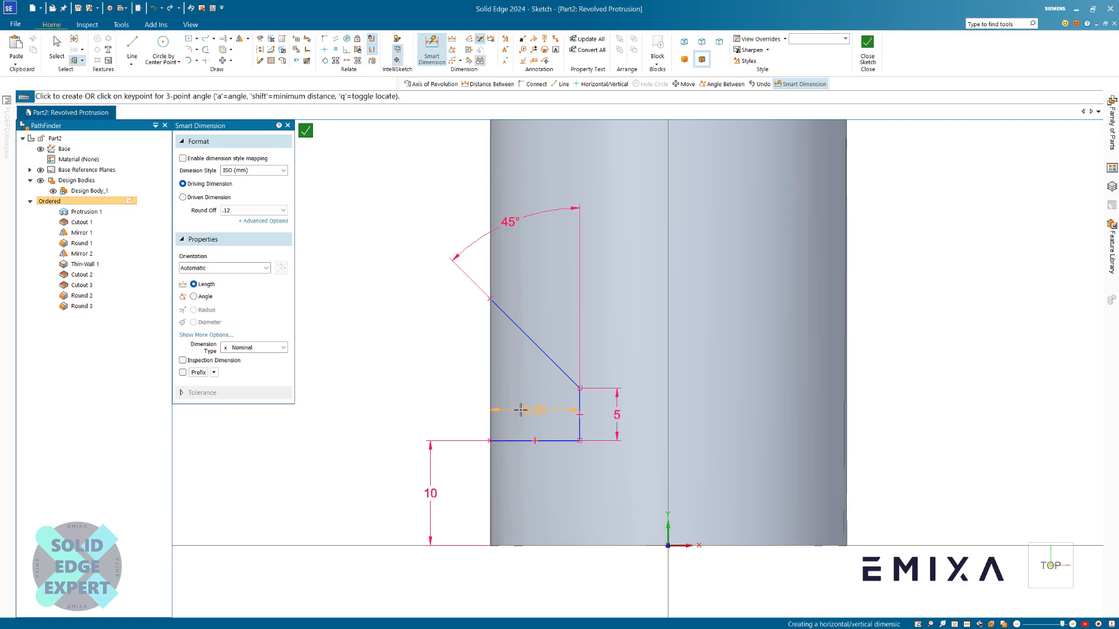
{"action": "left_click", "coordinate": [523, 408]}
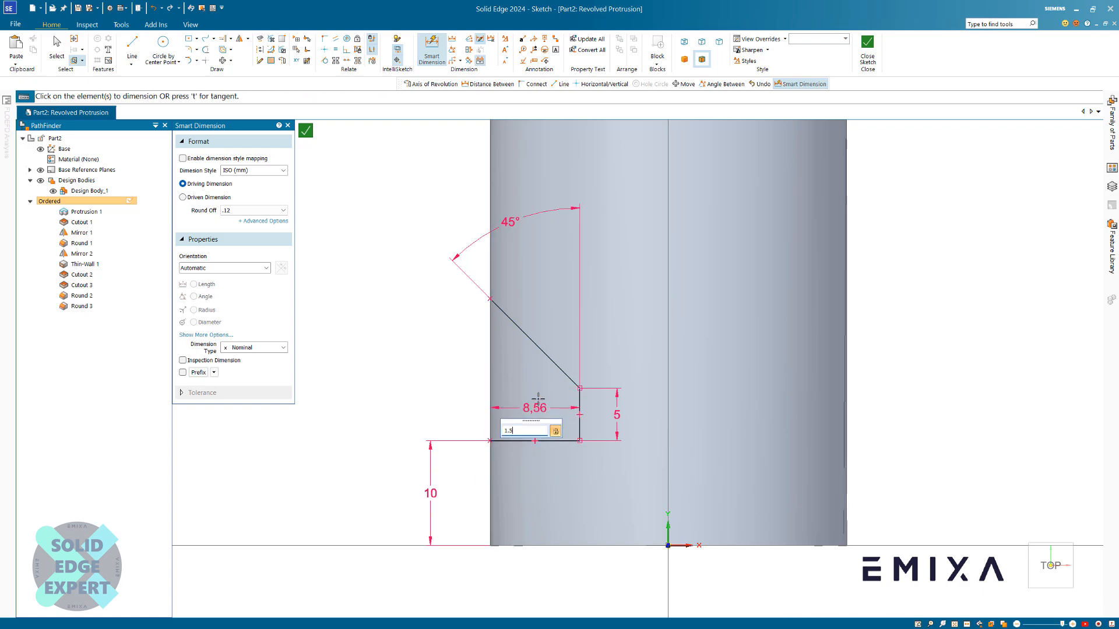
{"action": "type", "text": "1.5"}
{"action": "key", "text": "Return"}
{"action": "scroll", "coordinate": [472, 418], "scroll_direction": "up", "scroll_amount": 2}
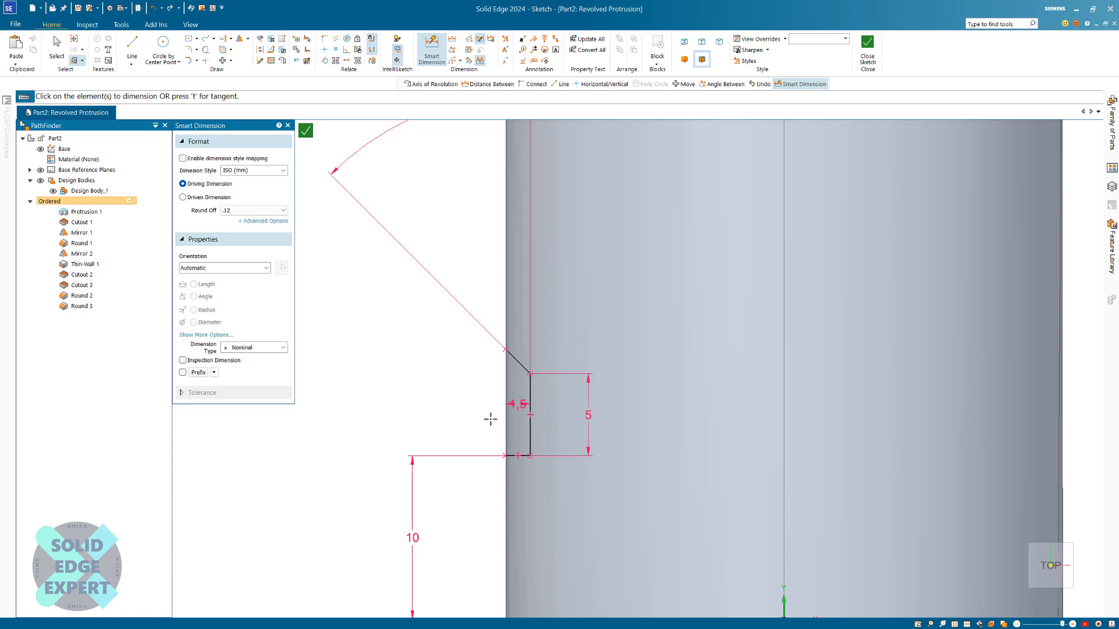
{"action": "scroll", "coordinate": [412, 406], "scroll_direction": "down", "scroll_amount": 2}
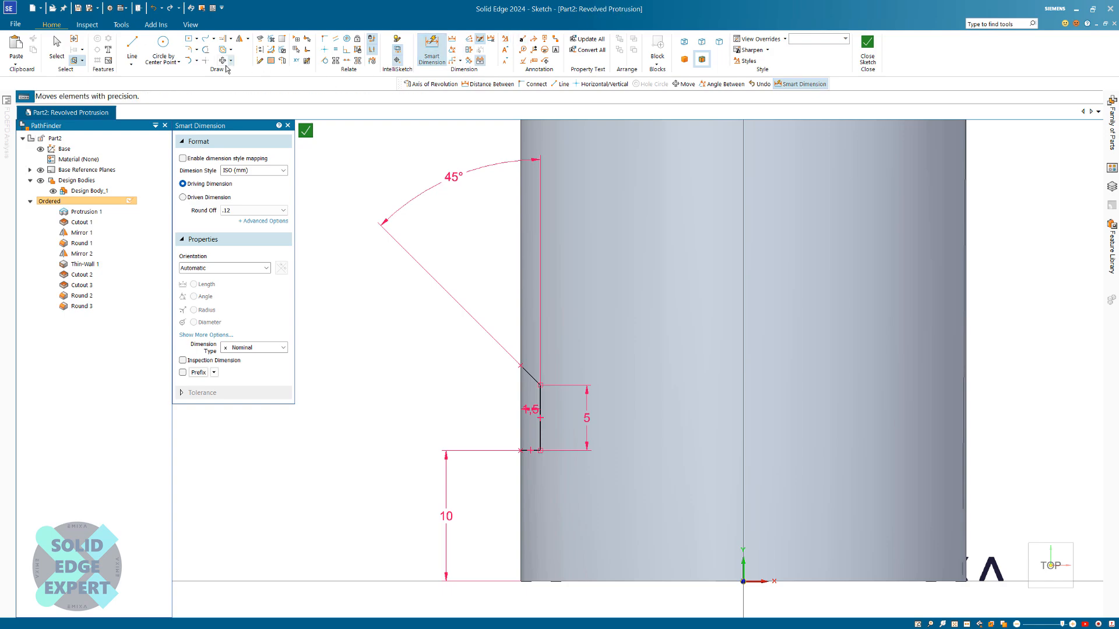
Make the part's lengthwise centerline the axis of revolution and cut the profile all the way around the round end
{"action": "left_click", "coordinate": [283, 62]}
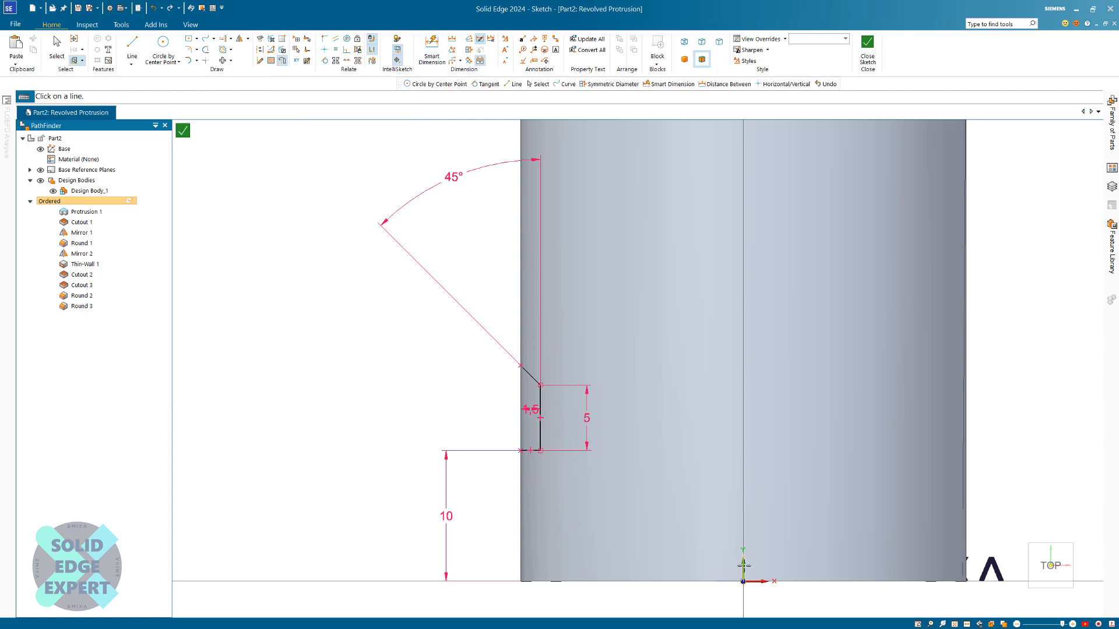
{"action": "key", "text": "Escape"}
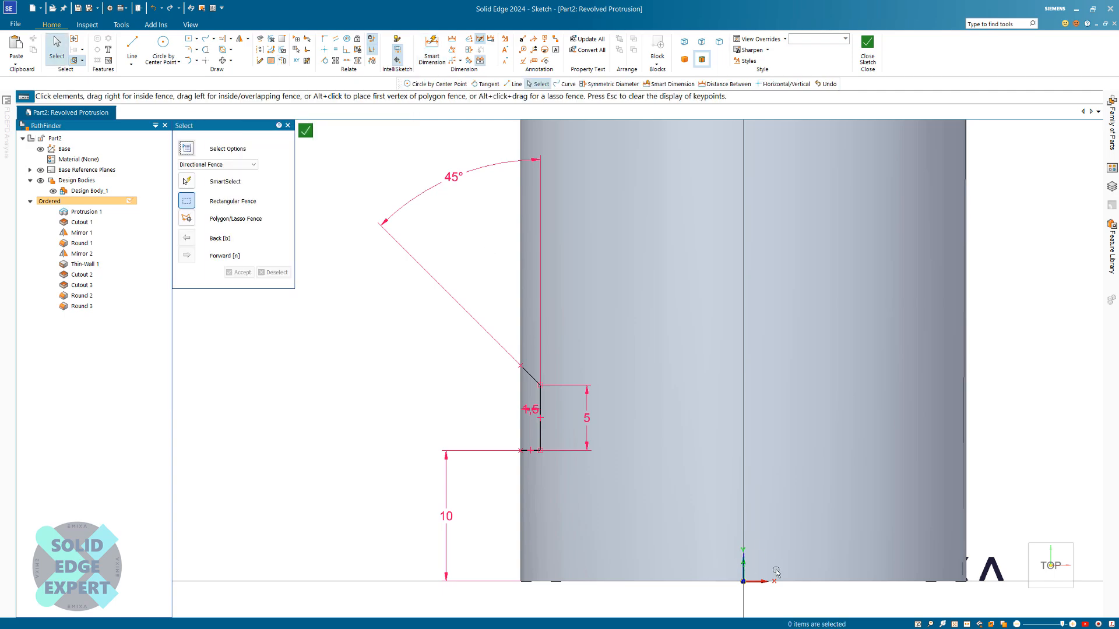
{"action": "left_click", "coordinate": [306, 132]}
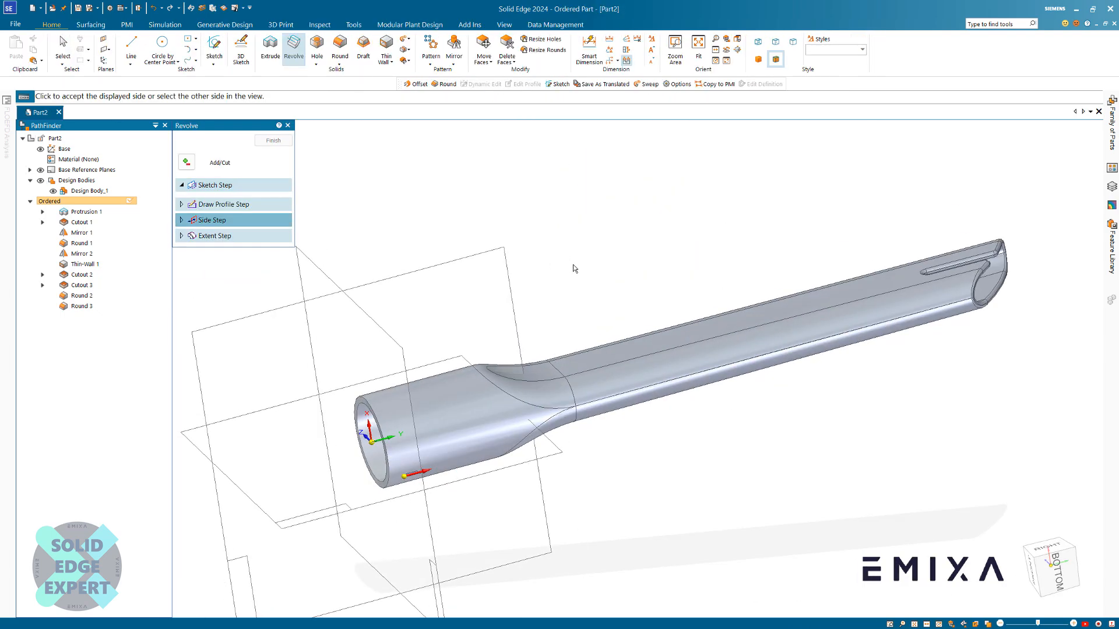
{"action": "left_click", "coordinate": [438, 473]}
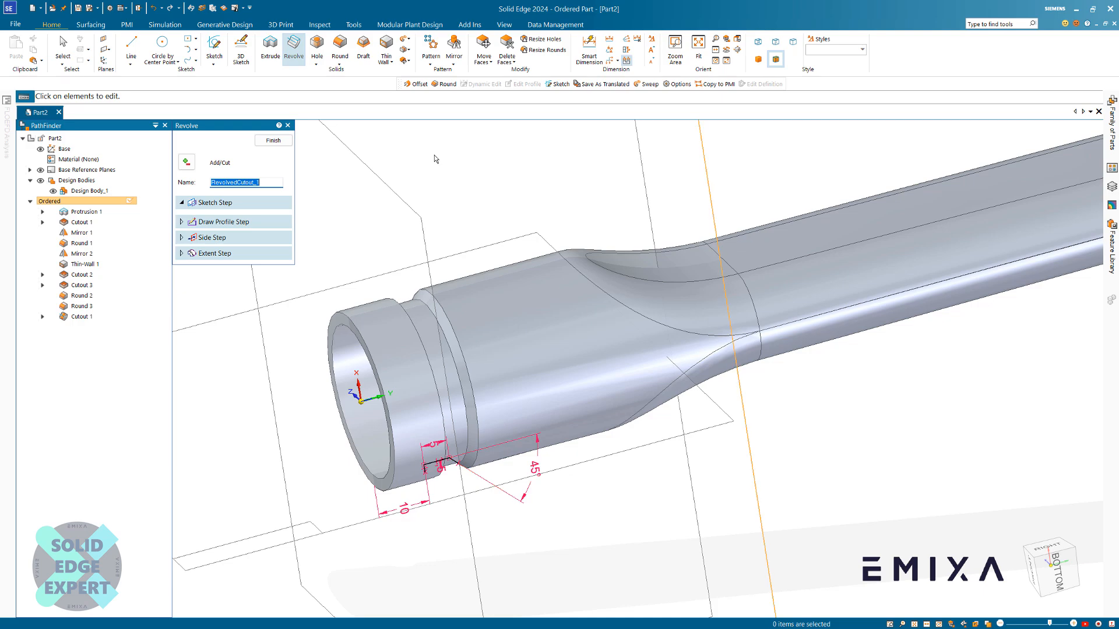
{"action": "left_click", "coordinate": [273, 140]}
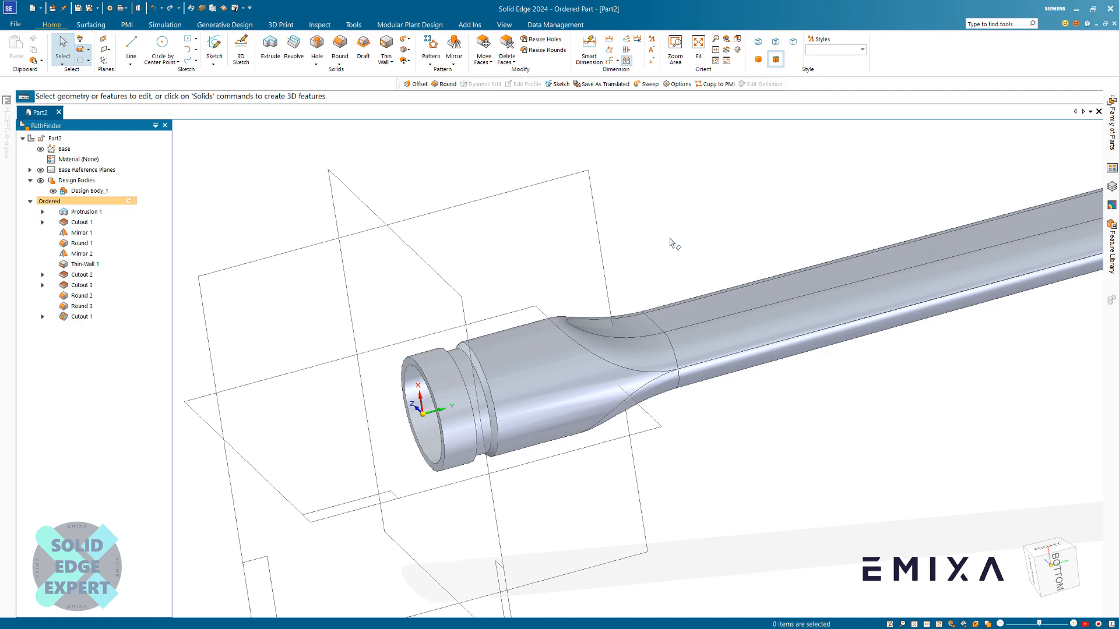
Hide the base reference planes
{"action": "middle_click_drag", "start_coordinate": [668, 243], "coordinate": [682, 257]}
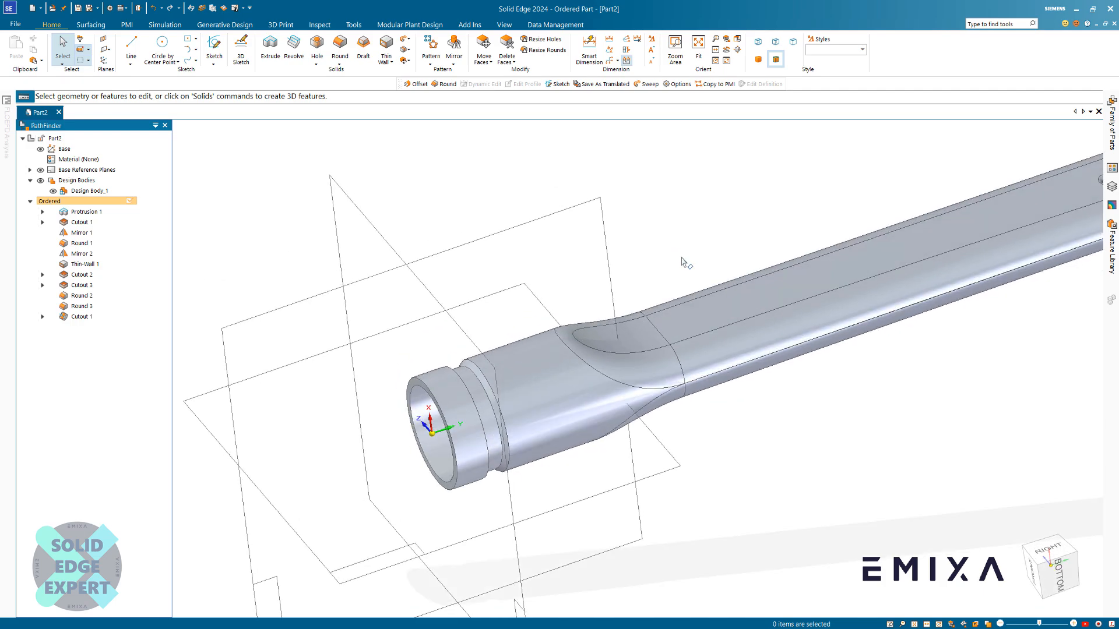
{"action": "left_click", "coordinate": [41, 170]}
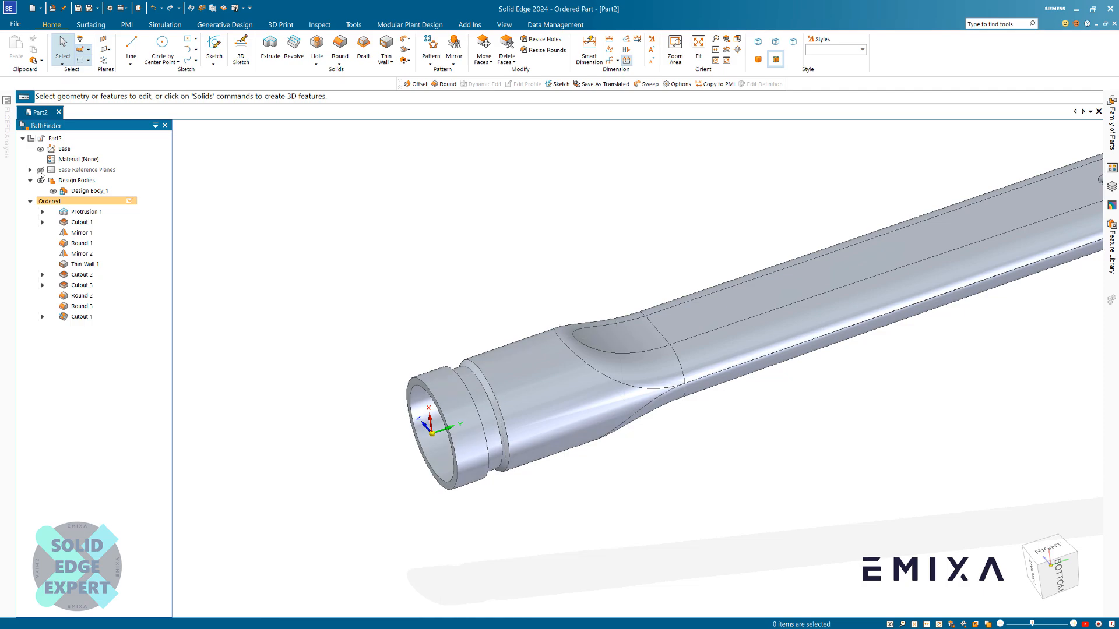
Examine the revolved groove at the round end and the whole nozzle from several angles
{"action": "middle_click_drag", "start_coordinate": [484, 260], "coordinate": [635, 379]}
{"action": "scroll", "coordinate": [507, 279], "scroll_direction": "up", "scroll_amount": 1}
{"action": "scroll", "coordinate": [507, 280], "scroll_direction": "down", "scroll_amount": 4}
{"action": "scroll", "coordinate": [641, 389], "scroll_direction": "up", "scroll_amount": 3}
{"action": "scroll", "coordinate": [639, 408], "scroll_direction": "down", "scroll_amount": 3}
{"action": "scroll", "coordinate": [653, 378], "scroll_direction": "up", "scroll_amount": 3}
{"action": "scroll", "coordinate": [542, 369], "scroll_direction": "down", "scroll_amount": 3}
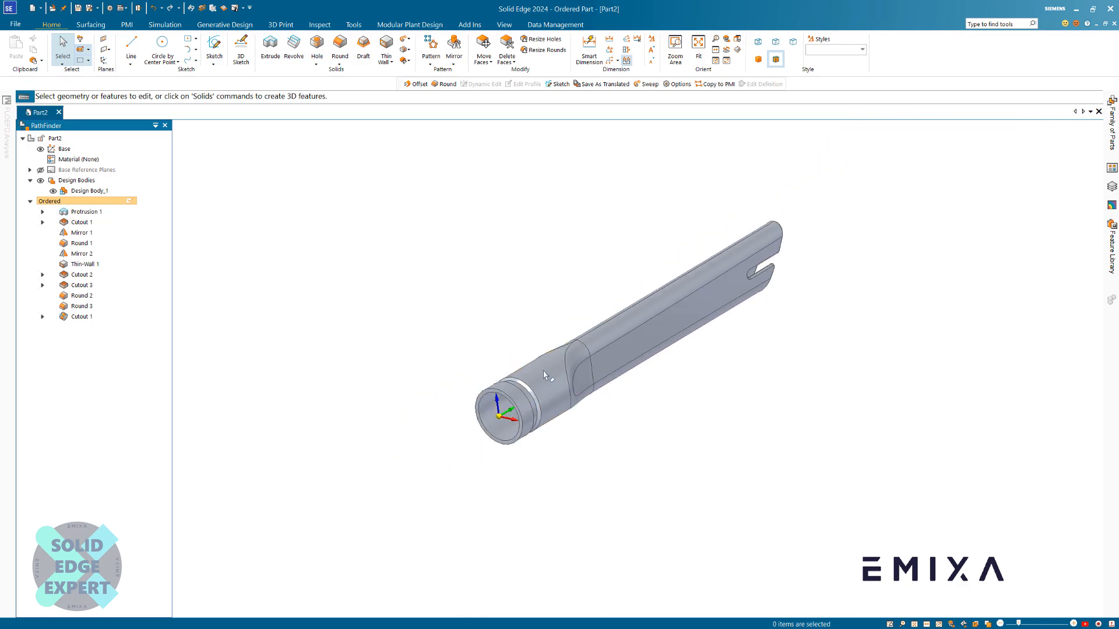
{"action": "mouse_move", "coordinate": [541, 369]}
{"action": "middle_mouse_down"}
{"action": "mouse_move", "coordinate": [525, 388]}
{"action": "mouse_move", "coordinate": [522, 379]}
{"action": "middle_mouse_up"}
{"action": "scroll", "coordinate": [522, 379], "scroll_direction": "up", "scroll_amount": 1}
{"action": "scroll", "coordinate": [511, 351], "scroll_direction": "up", "scroll_amount": 2}
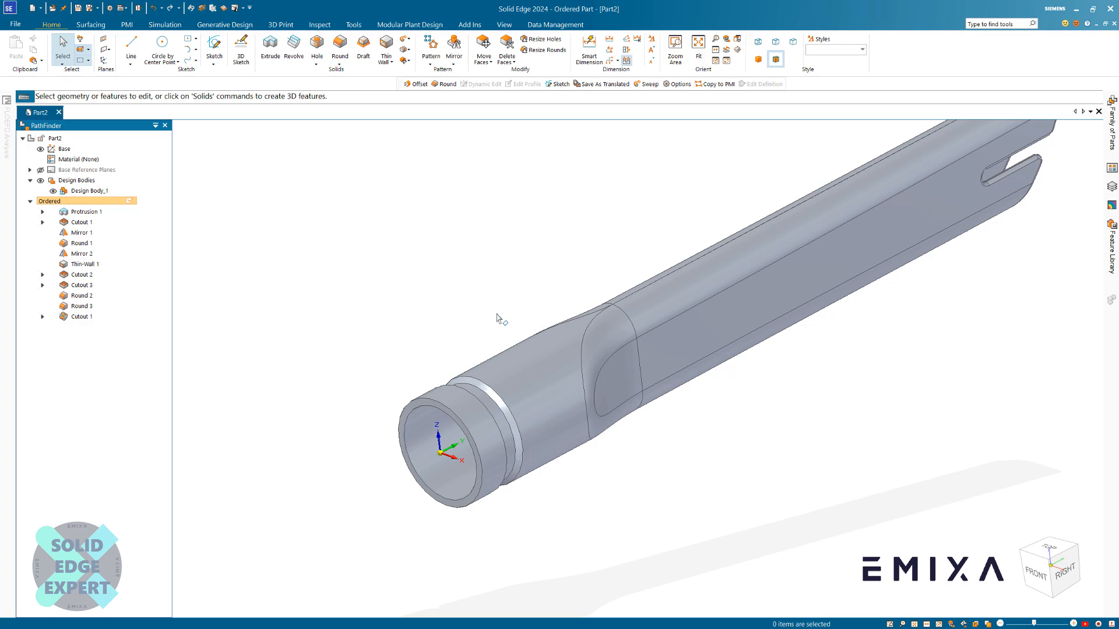
{"action": "scroll", "coordinate": [481, 298], "scroll_direction": "up", "scroll_amount": 1}
{"action": "middle_click_drag", "start_coordinate": [481, 298], "coordinate": [479, 315]}
{"action": "scroll", "coordinate": [493, 321], "scroll_direction": "down", "scroll_amount": 1}
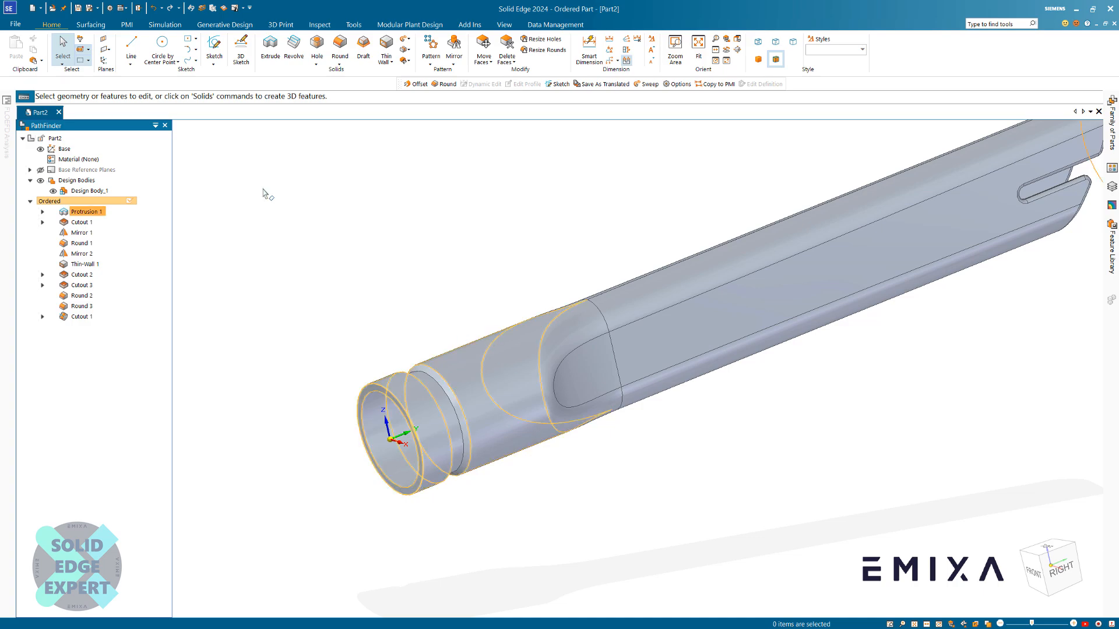
Create an offset surface 4.25 mm outward from the cylindrical outer face between the groove and the side cutouts
{"action": "left_click", "coordinate": [90, 25]}
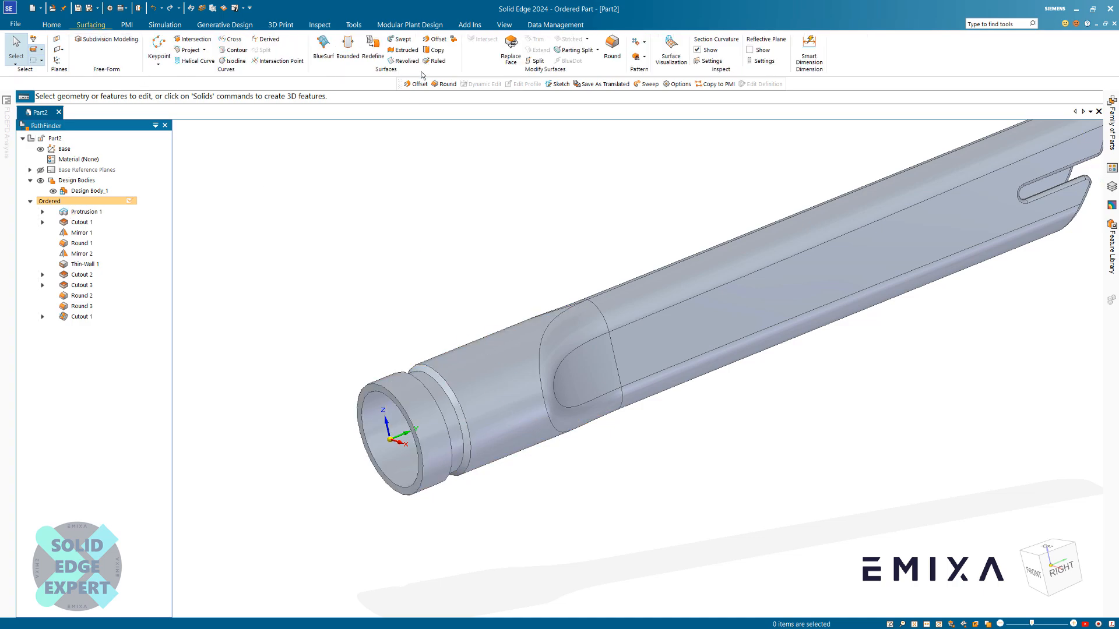
{"action": "left_click", "coordinate": [435, 40]}
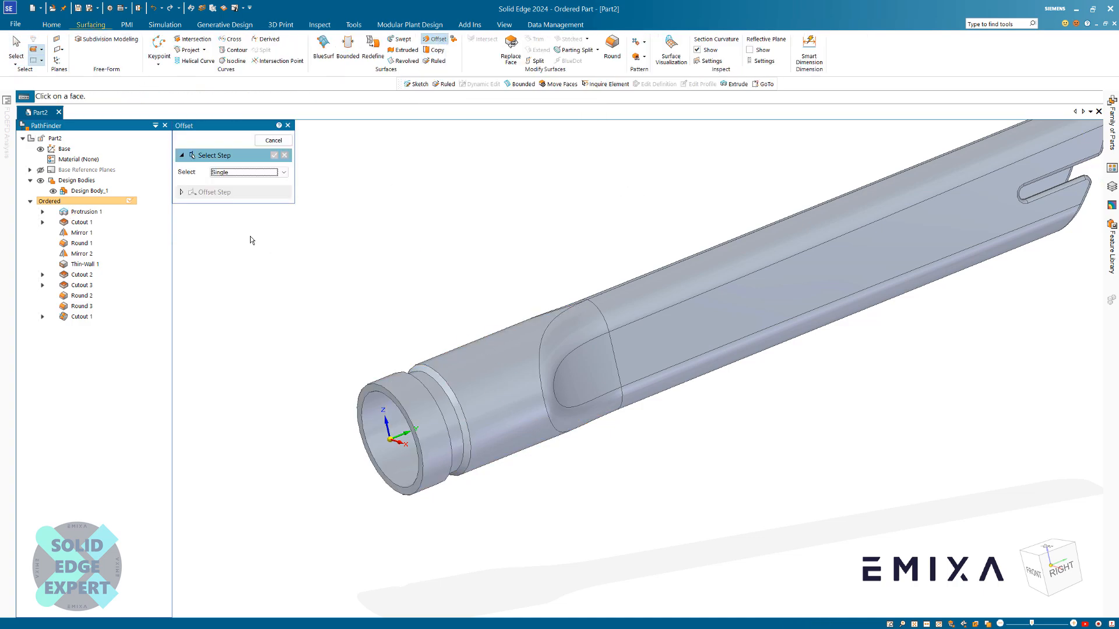
{"action": "left_click", "coordinate": [506, 367]}
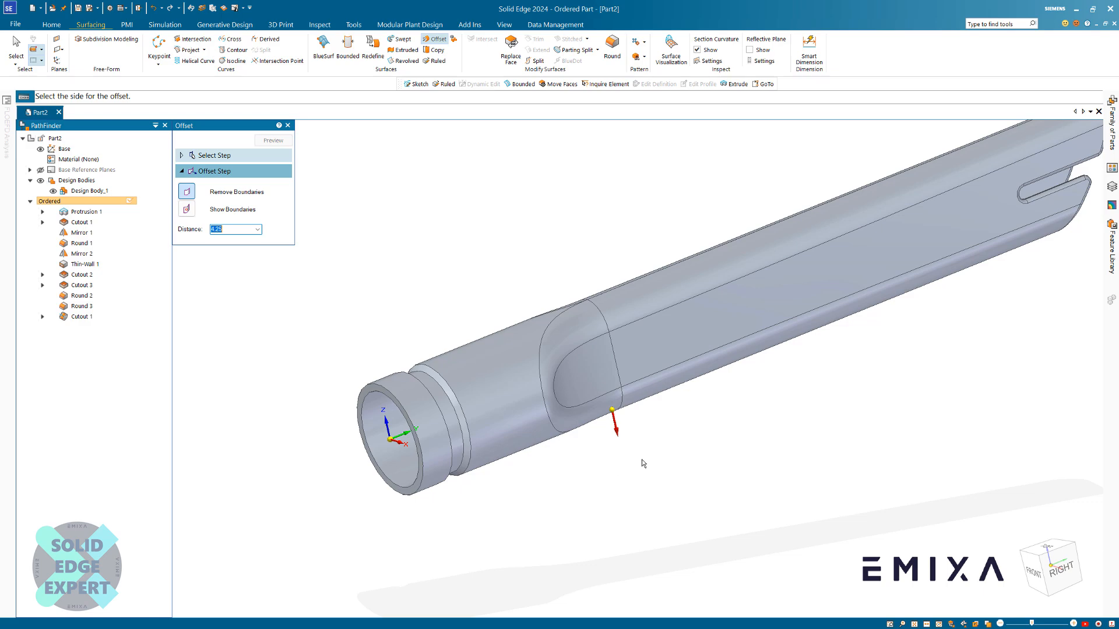
{"action": "left_click", "coordinate": [629, 447]}
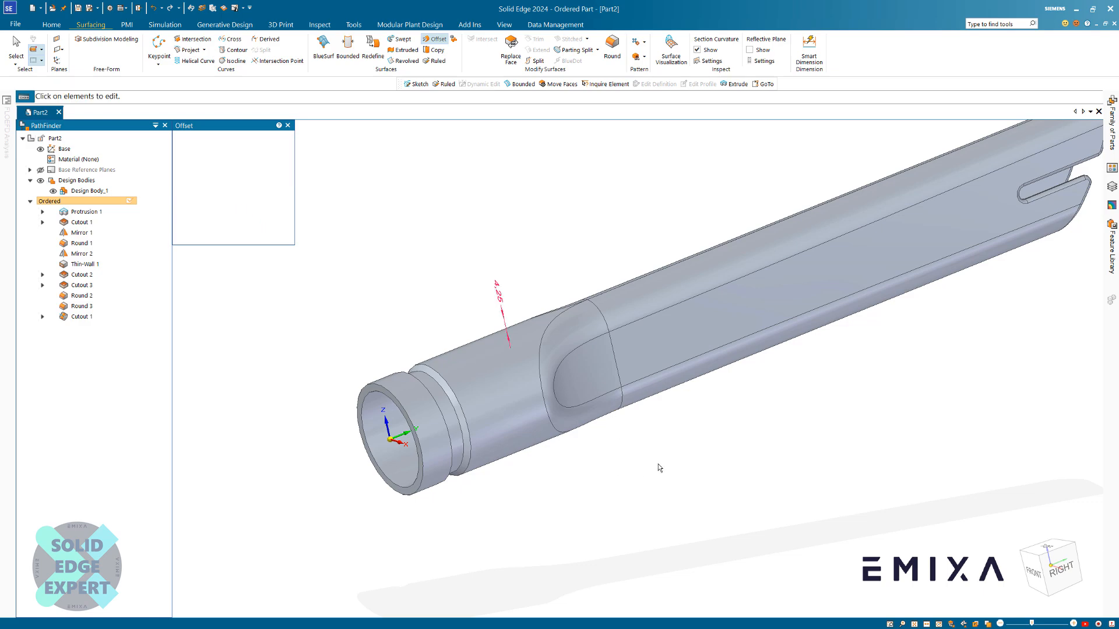
{"action": "left_click", "coordinate": [273, 142]}
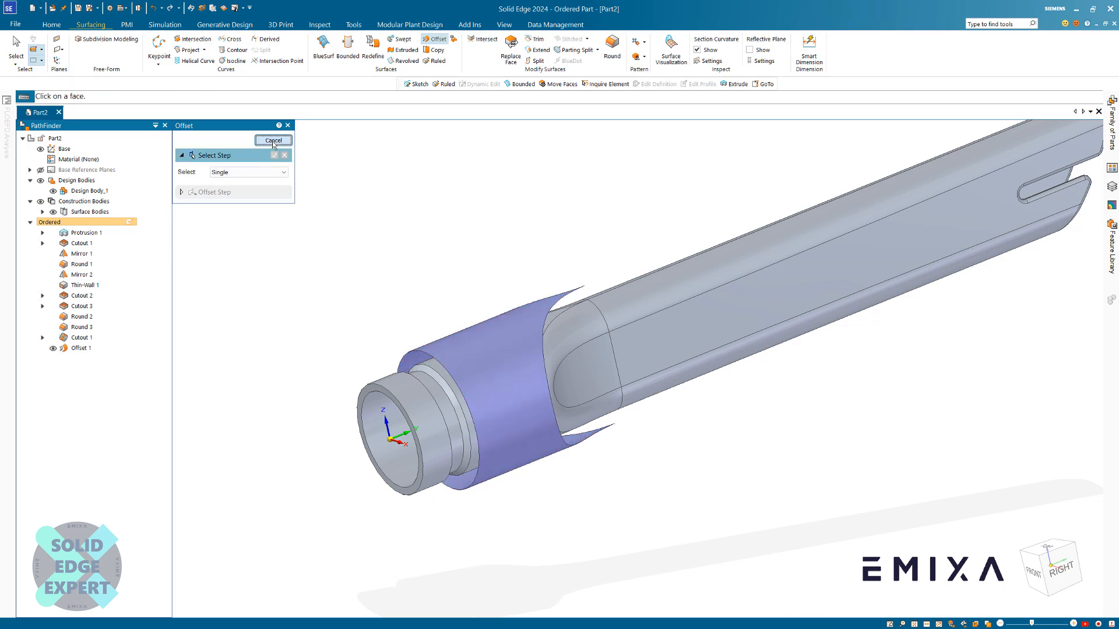
{"action": "key", "text": "Escape"}
Inspect the new offset surface around the round end, then hide it
{"action": "middle_click_drag", "start_coordinate": [444, 253], "coordinate": [451, 263]}
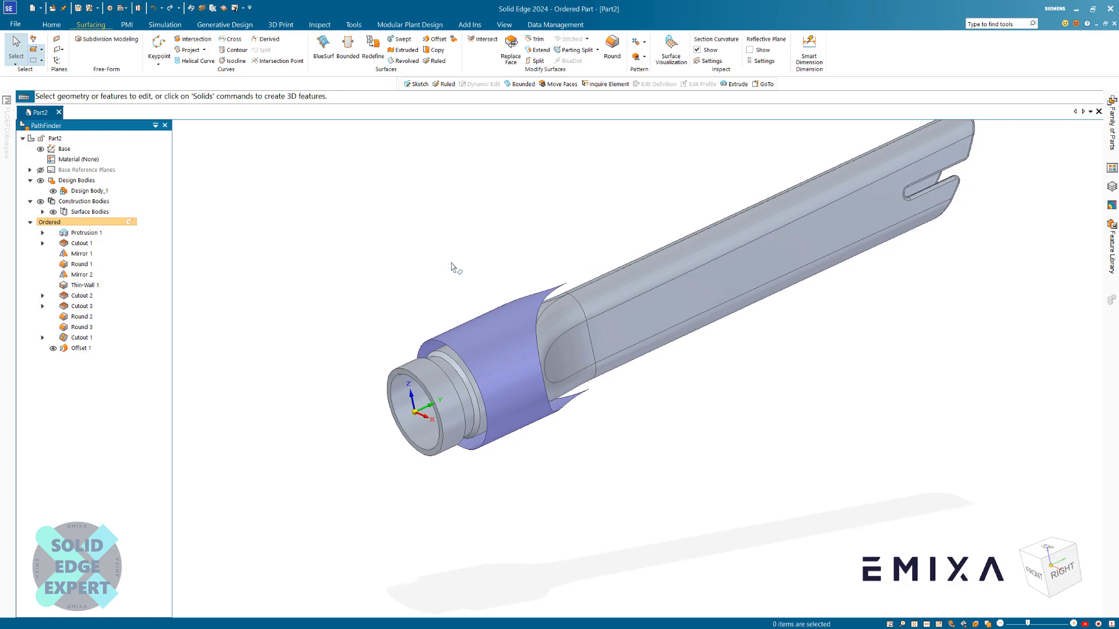
{"action": "scroll", "coordinate": [452, 263], "scroll_direction": "up", "scroll_amount": 2}
{"action": "scroll", "coordinate": [454, 265], "scroll_direction": "up", "scroll_amount": 2}
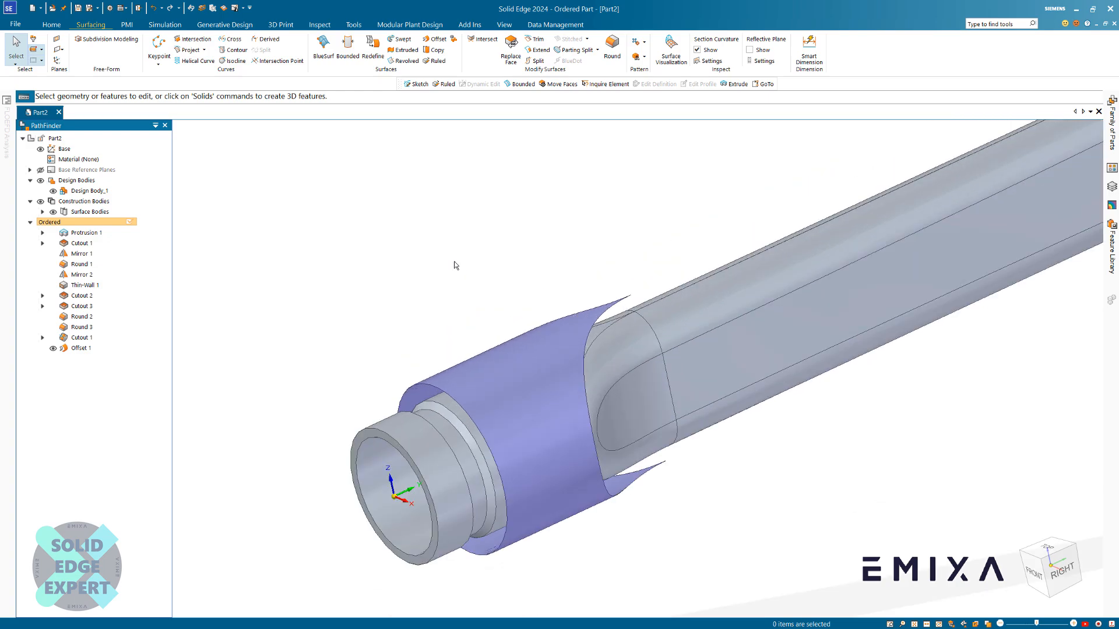
{"action": "left_click", "coordinate": [53, 349]}
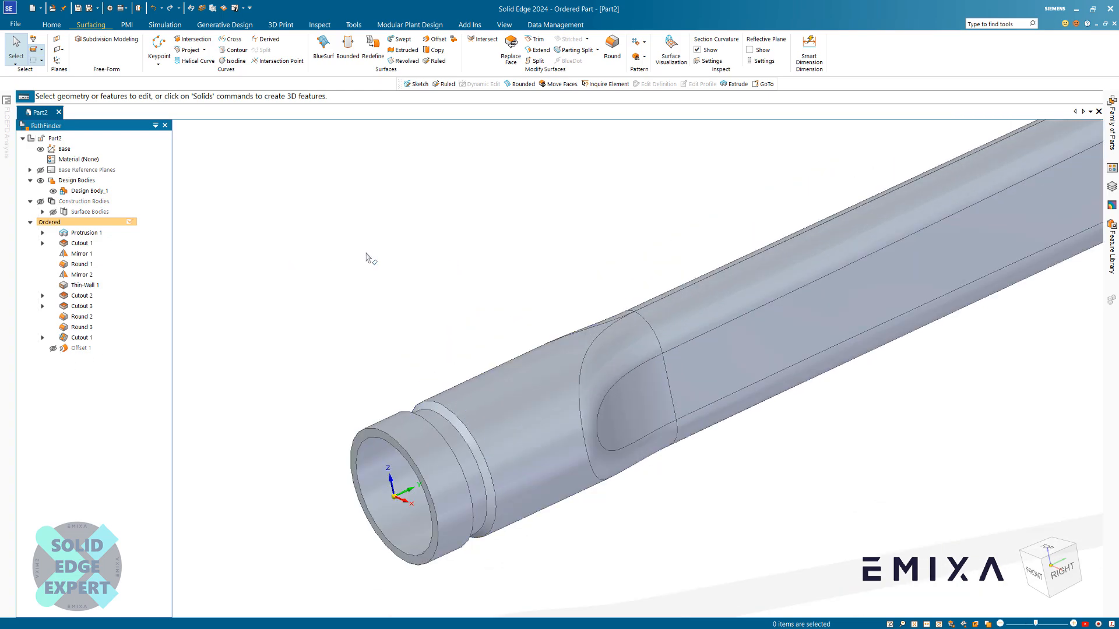
{"action": "left_click", "coordinate": [51, 25]}
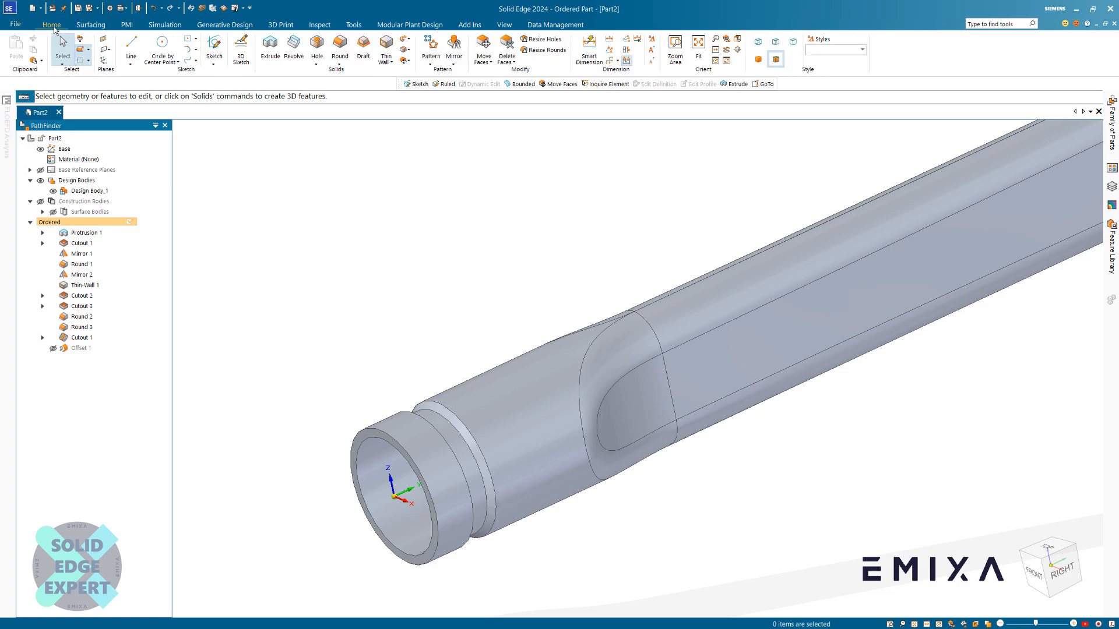
{"action": "left_click", "coordinate": [212, 48]}
{"action": "mouse_move", "coordinate": [365, 332]}
{"action": "middle_mouse_down"}
{"action": "mouse_move", "coordinate": [420, 340]}
{"action": "mouse_move", "coordinate": [418, 363]}
{"action": "middle_mouse_up"}
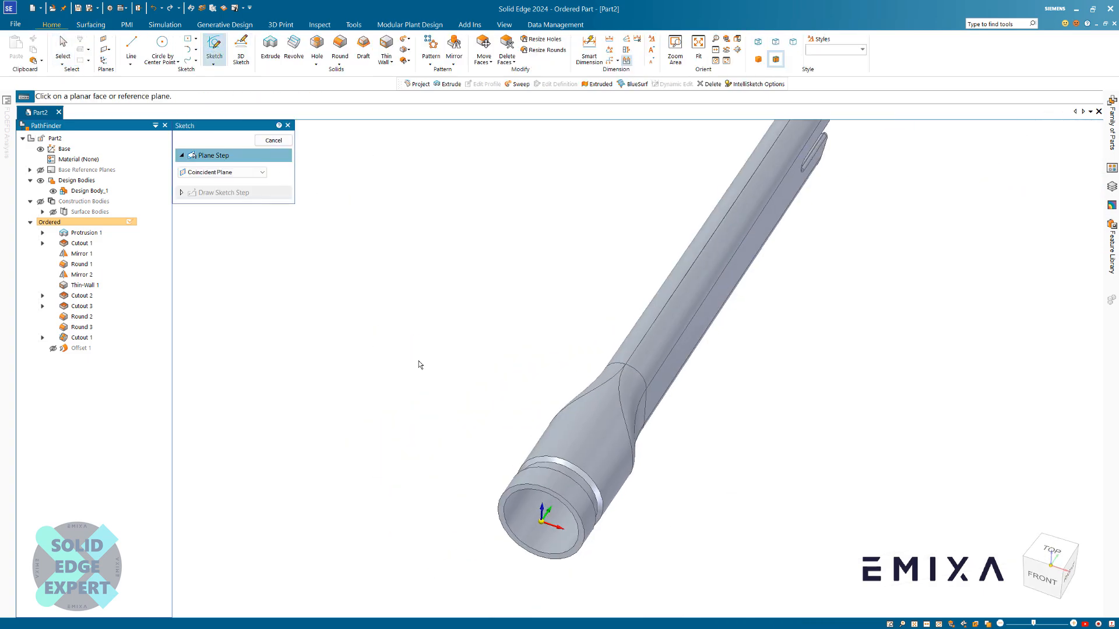
{"action": "left_click", "coordinate": [273, 140]}
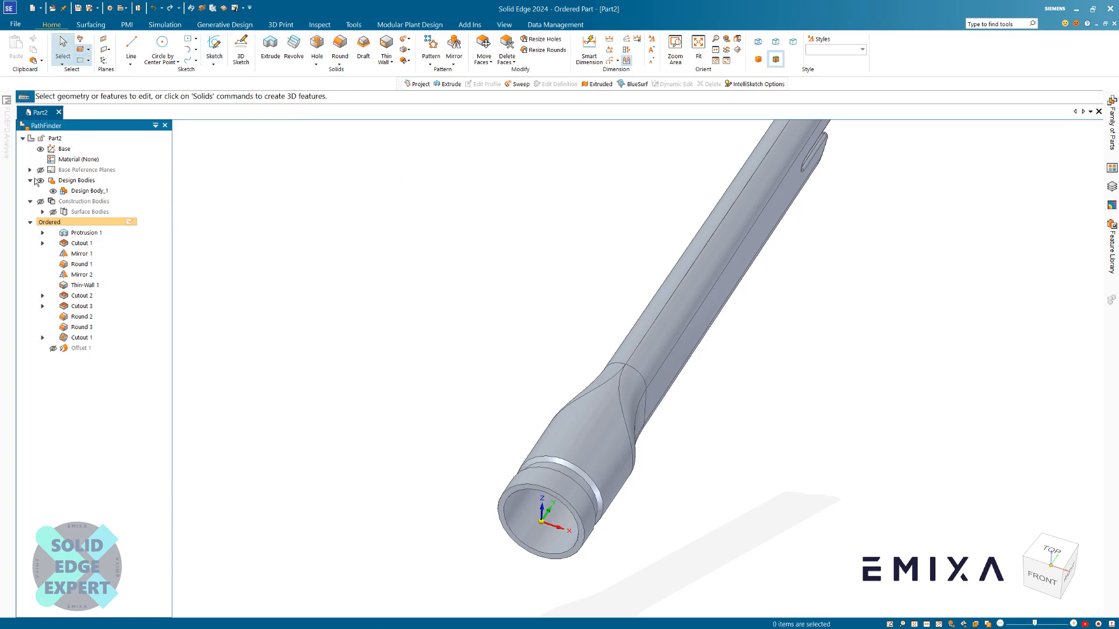
Start a new sketch on the Top (xy) reference plane, with the round end in view
{"action": "left_click", "coordinate": [30, 170]}
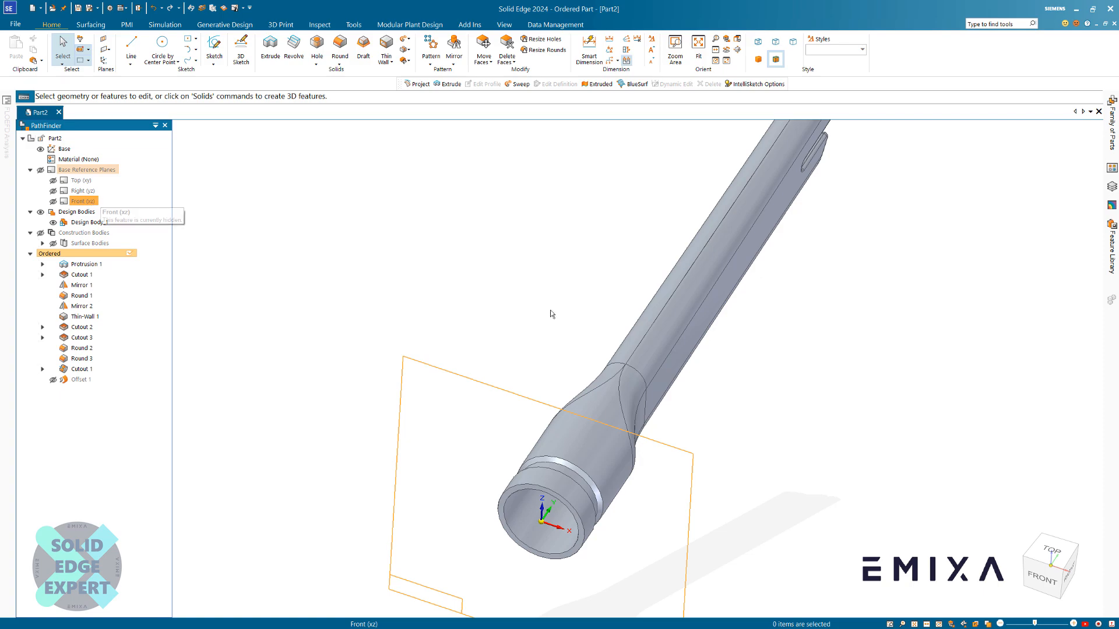
{"action": "left_click", "coordinate": [81, 180]}
{"action": "left_click", "coordinate": [111, 149]}
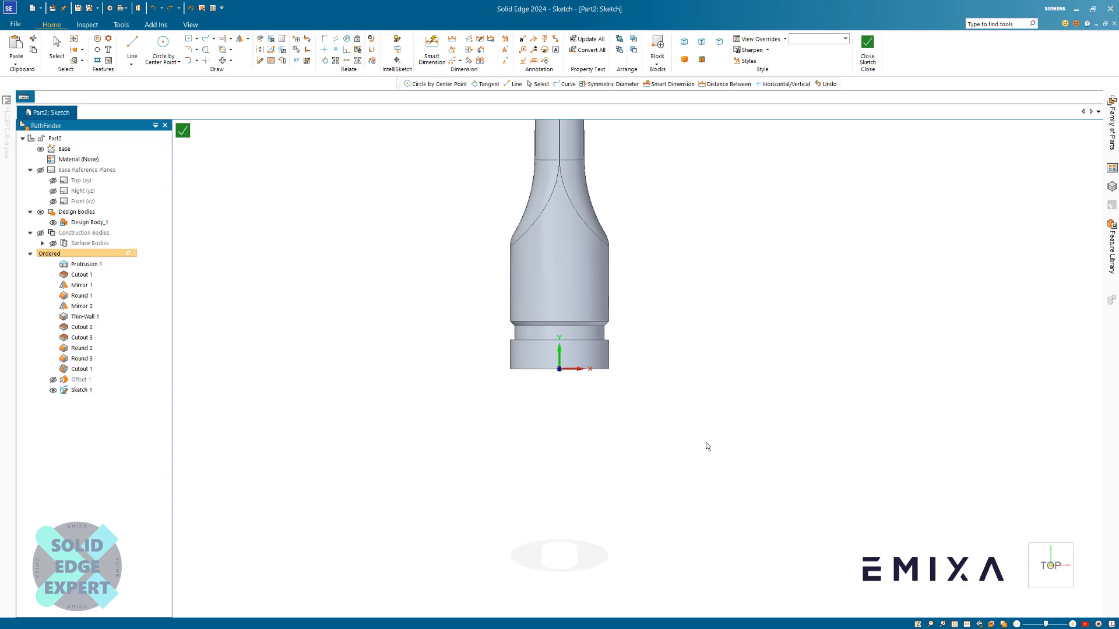
{"action": "scroll", "coordinate": [688, 397], "scroll_direction": "down", "scroll_amount": 3}
{"action": "scroll", "coordinate": [664, 283], "scroll_direction": "up", "scroll_amount": 3}
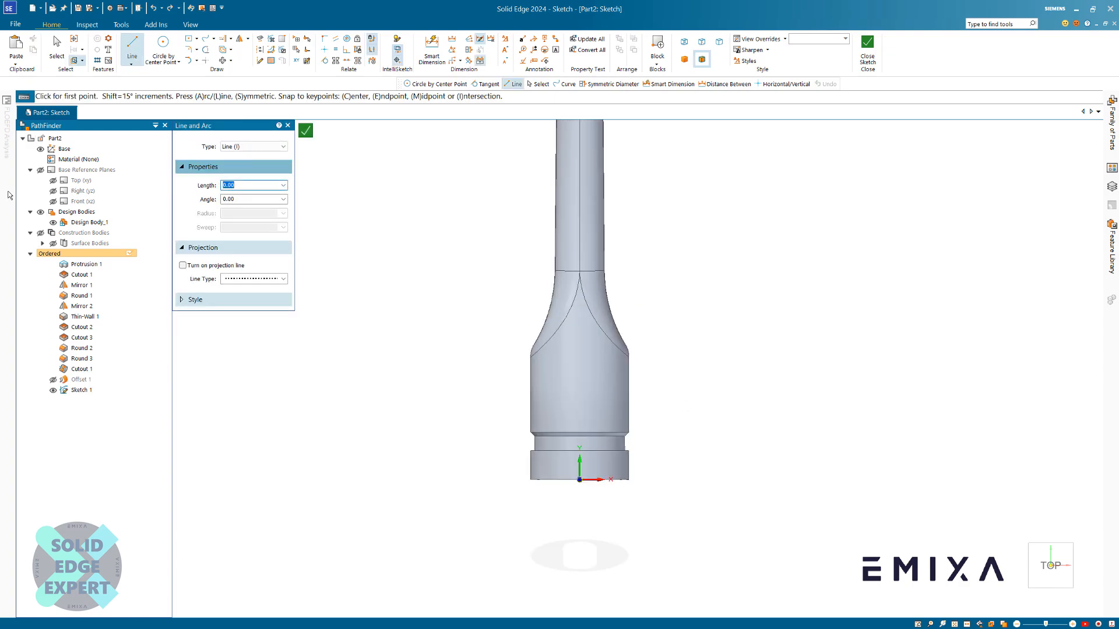
{"action": "scroll", "coordinate": [509, 388], "scroll_direction": "up", "scroll_amount": 2}
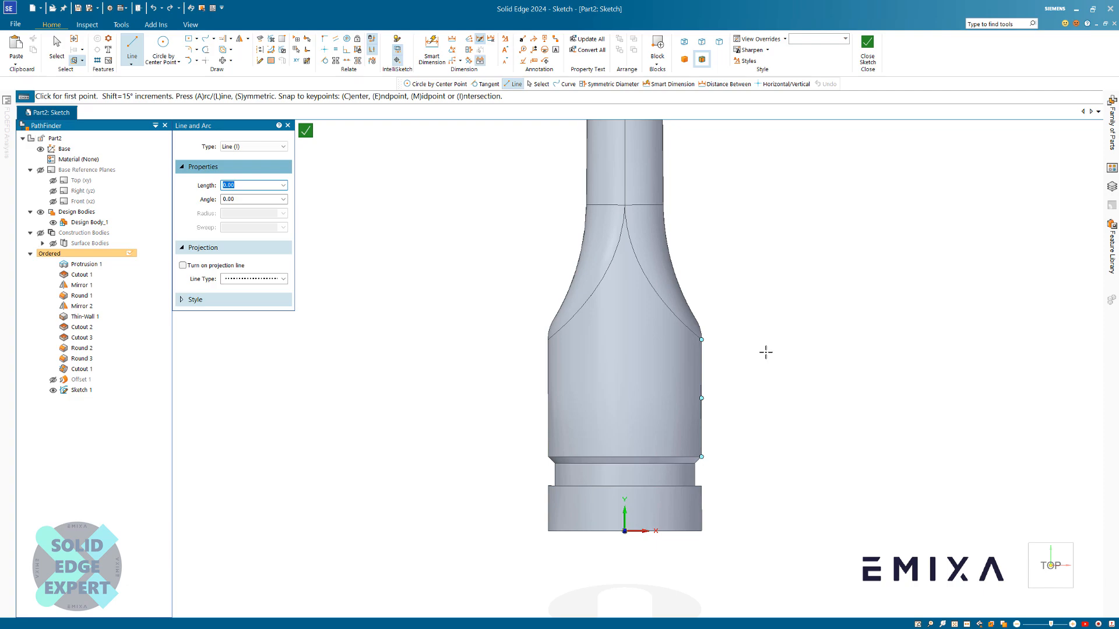
Draw a 28 mm vertical line upward from the sketch origin along the nozzle's centre axis
{"action": "left_click", "coordinate": [625, 531]}
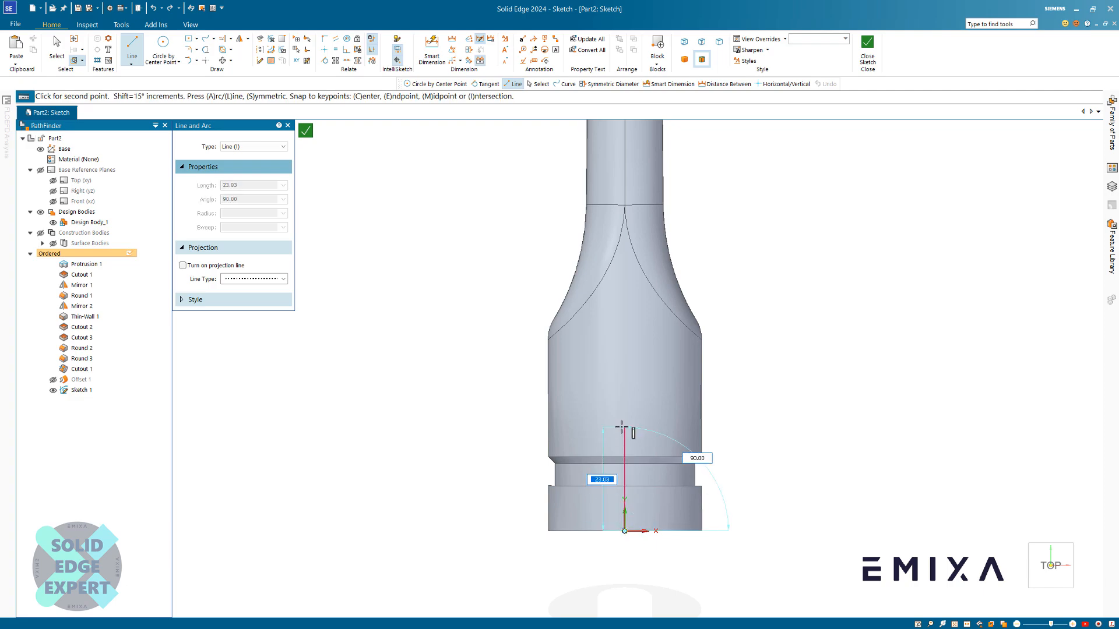
{"action": "type", "text": "28"}
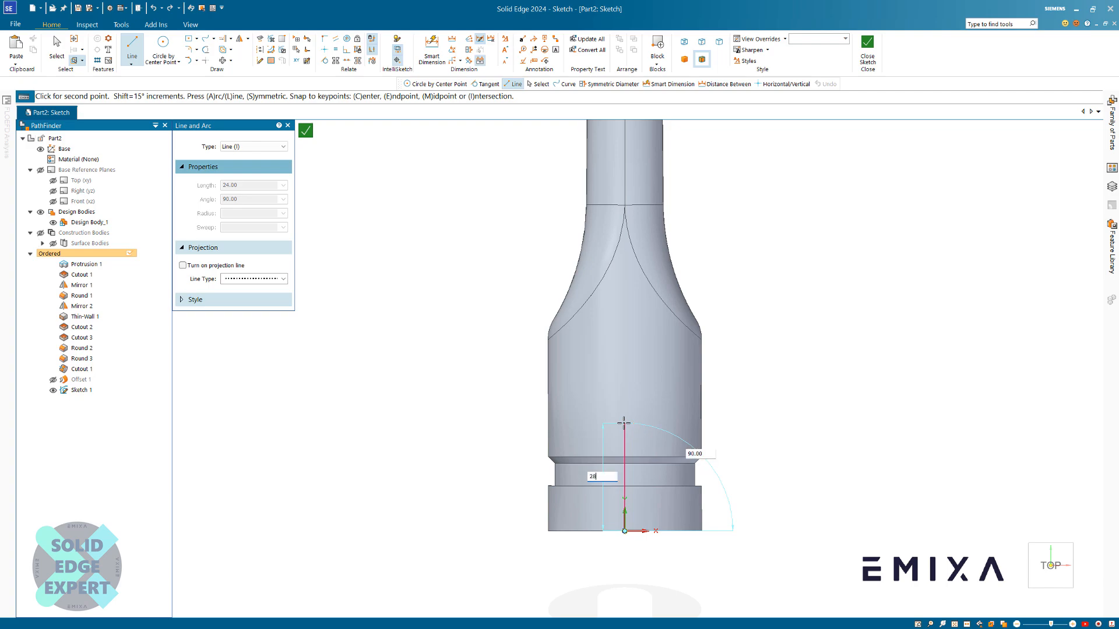
{"action": "key", "text": "Return"}
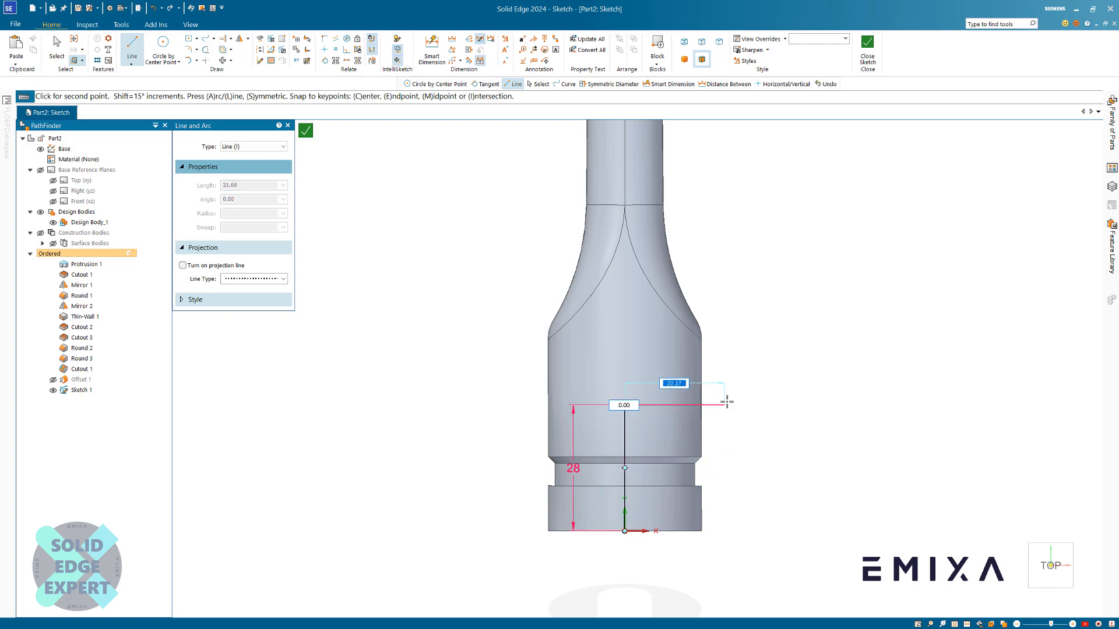
{"action": "key", "text": "Escape"}
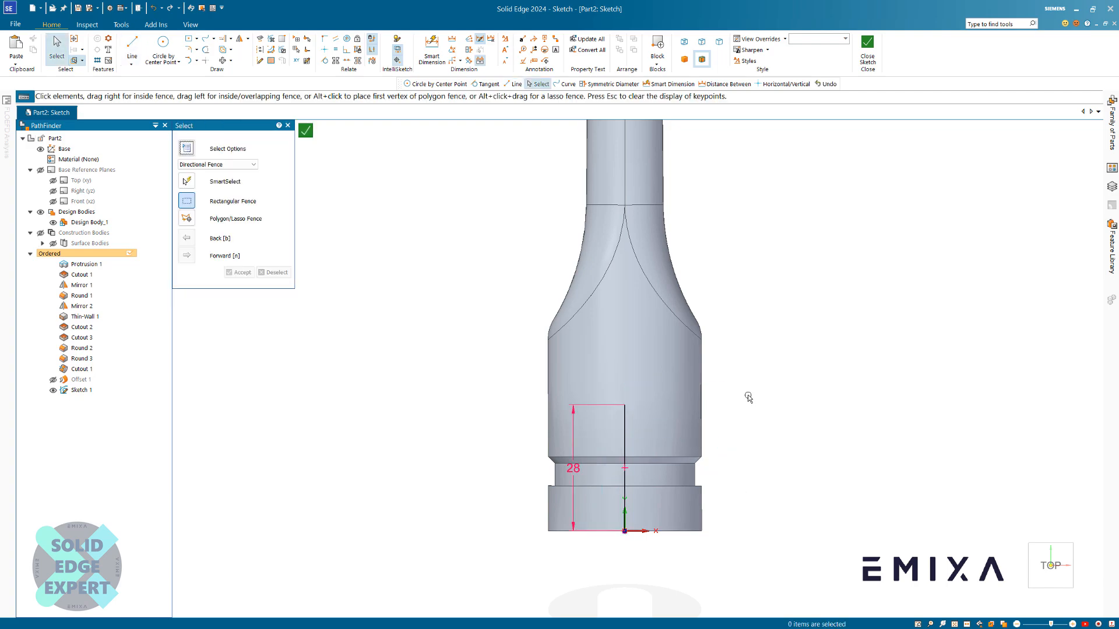
Draw three concentric circles of 40, 33 and 30 mm diameter centred on the upper end of the vertical line
{"action": "left_click", "coordinate": [163, 46]}
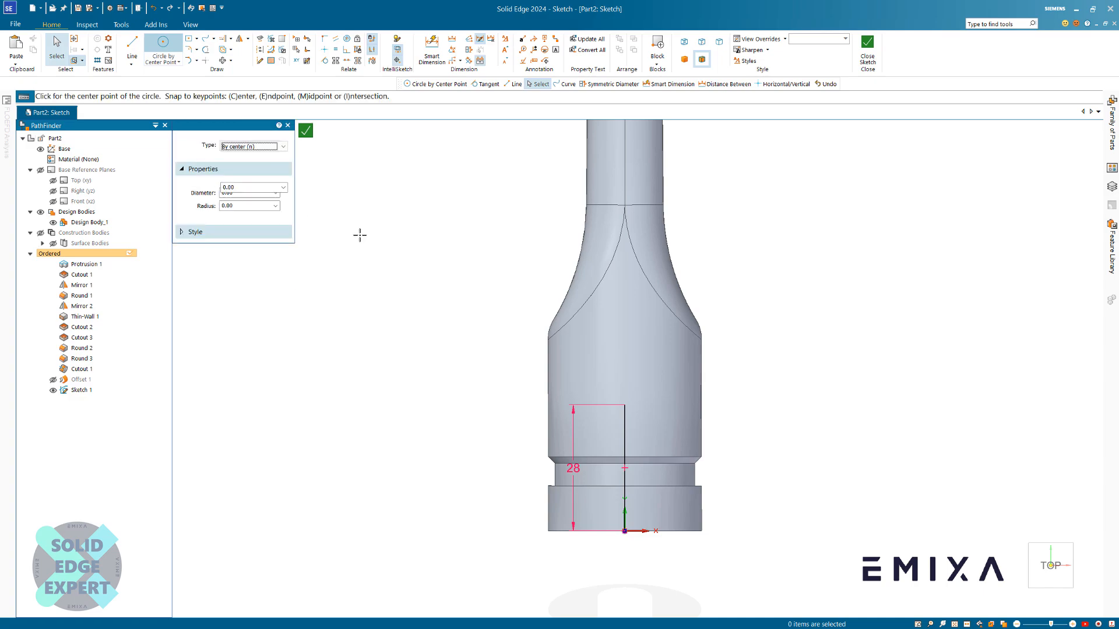
{"action": "type", "text": "40"}
{"action": "key", "text": "Return"}
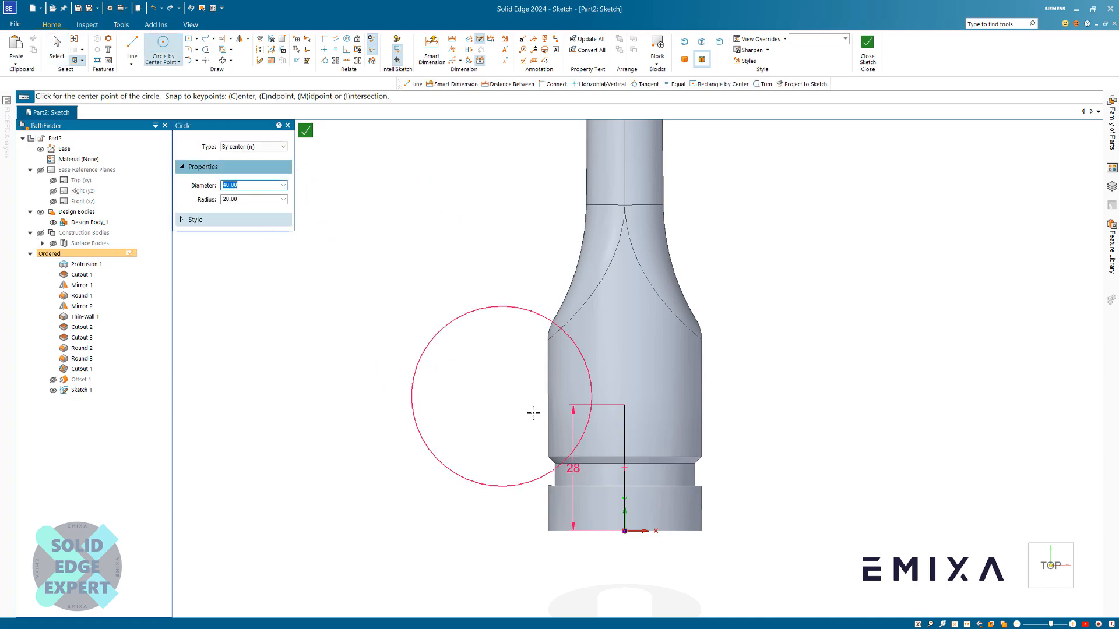
{"action": "left_click", "coordinate": [625, 405]}
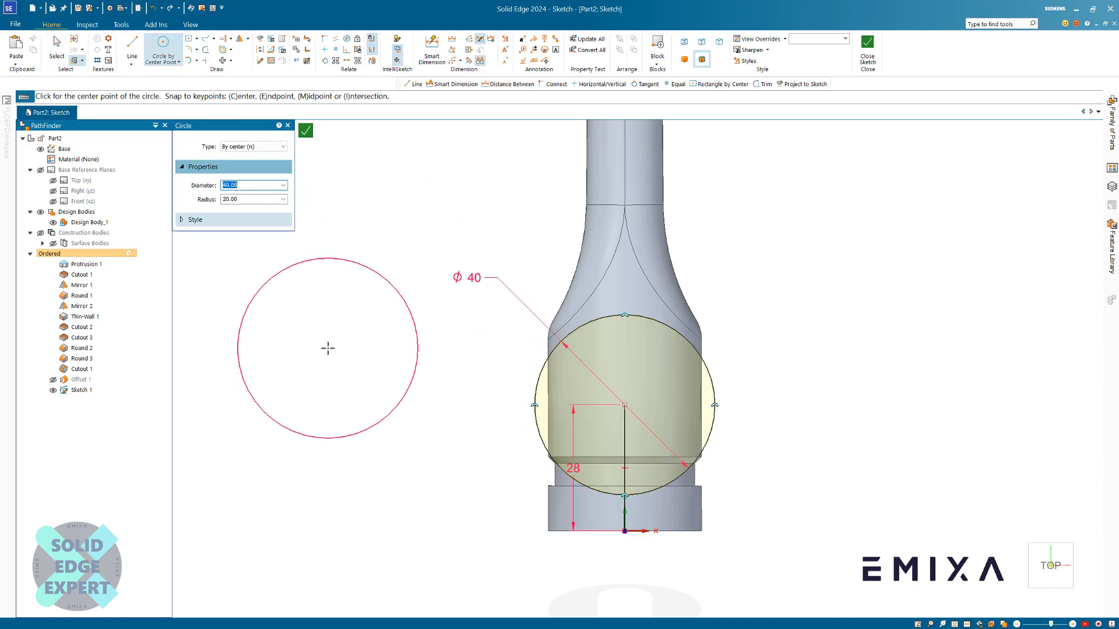
{"action": "type", "text": "33"}
{"action": "key", "text": "Return"}
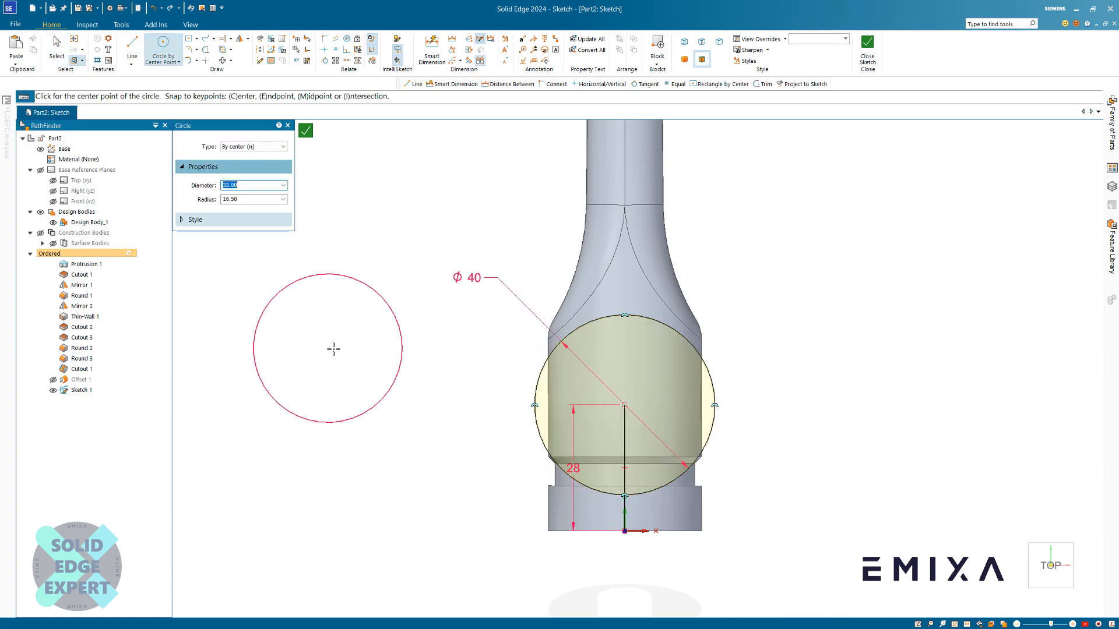
{"action": "left_click", "coordinate": [624, 405]}
{"action": "type", "text": "30"}
{"action": "key", "text": "Return"}
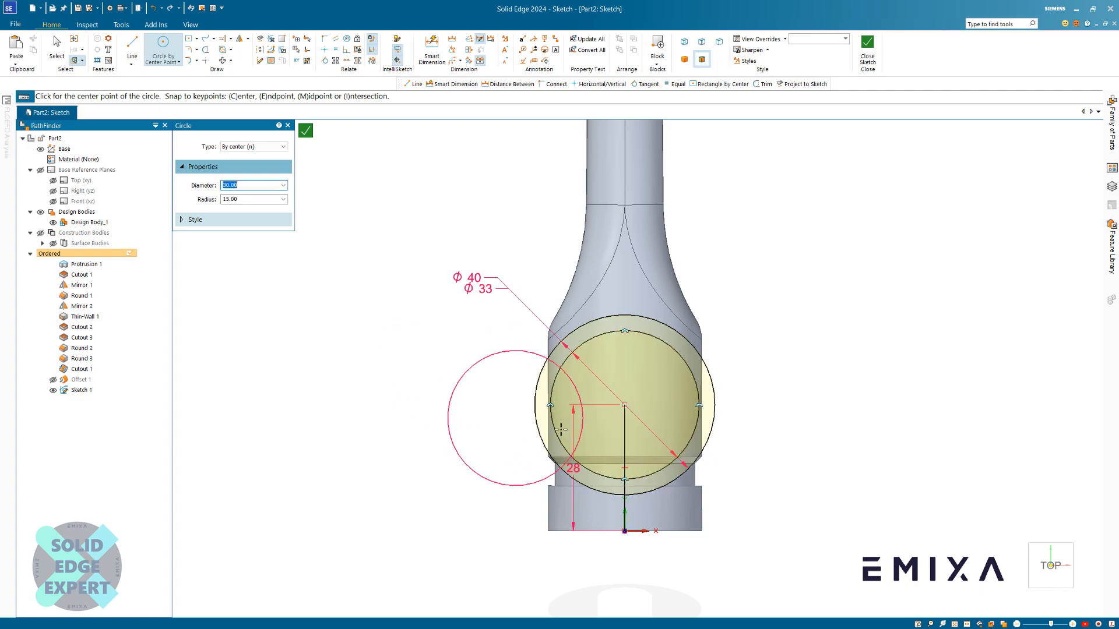
{"action": "left_click", "coordinate": [624, 405]}
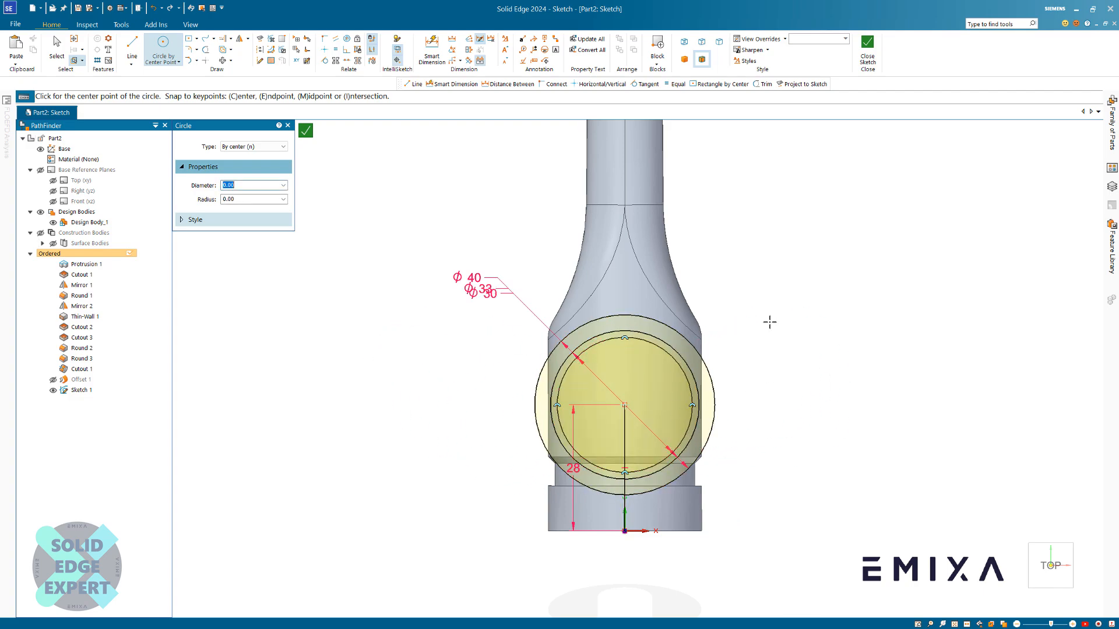
{"action": "key", "text": "Escape"}
Draw two slanted lines from the circles' centre up to the 40 mm circle, one to each side at about 47° from horizontal
{"action": "scroll", "coordinate": [751, 308], "scroll_direction": "up", "scroll_amount": 1}
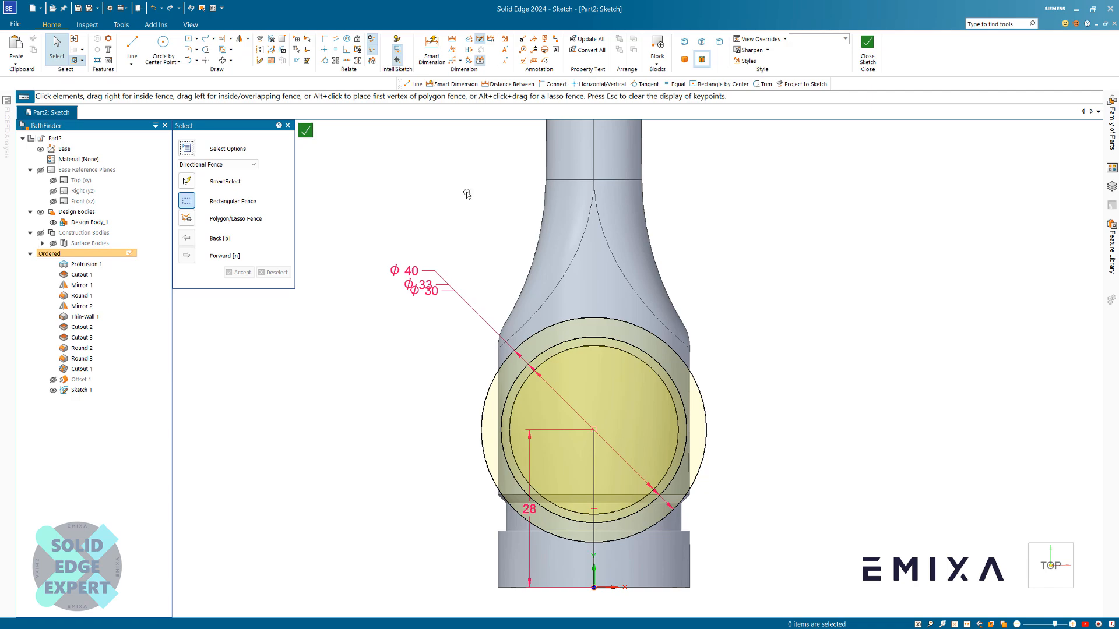
{"action": "left_click", "coordinate": [135, 53]}
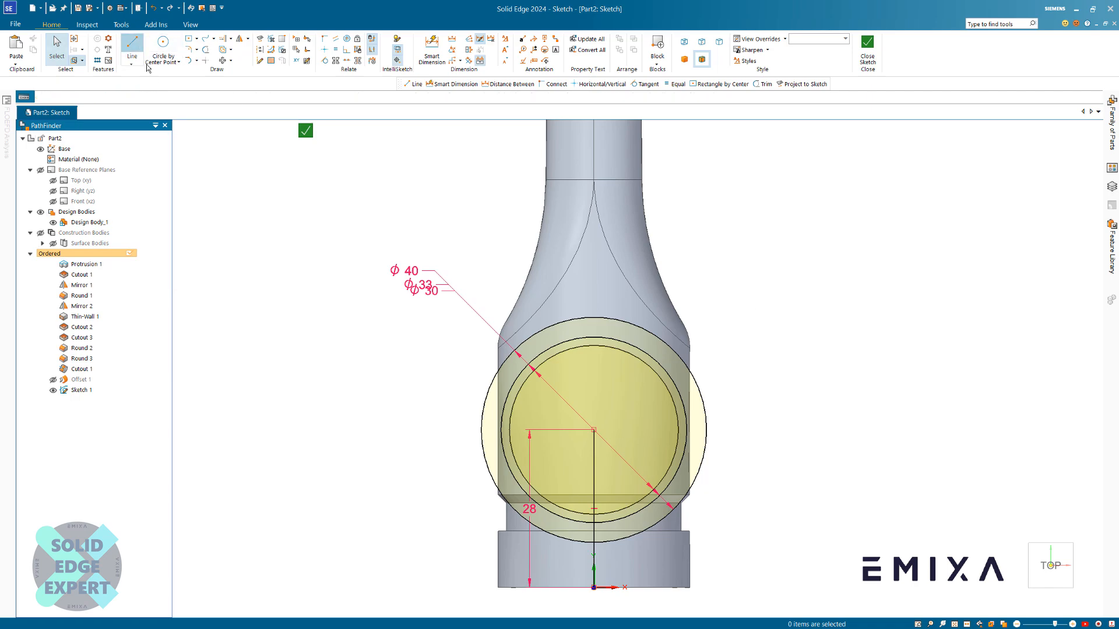
{"action": "left_click", "coordinate": [594, 430]}
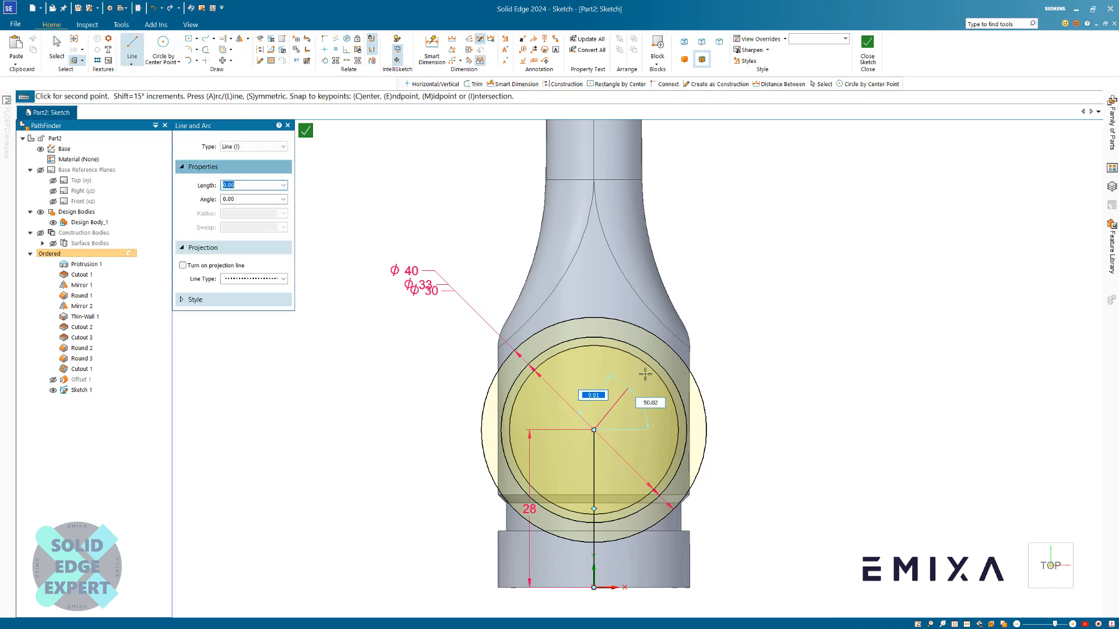
{"action": "left_click", "coordinate": [671, 348]}
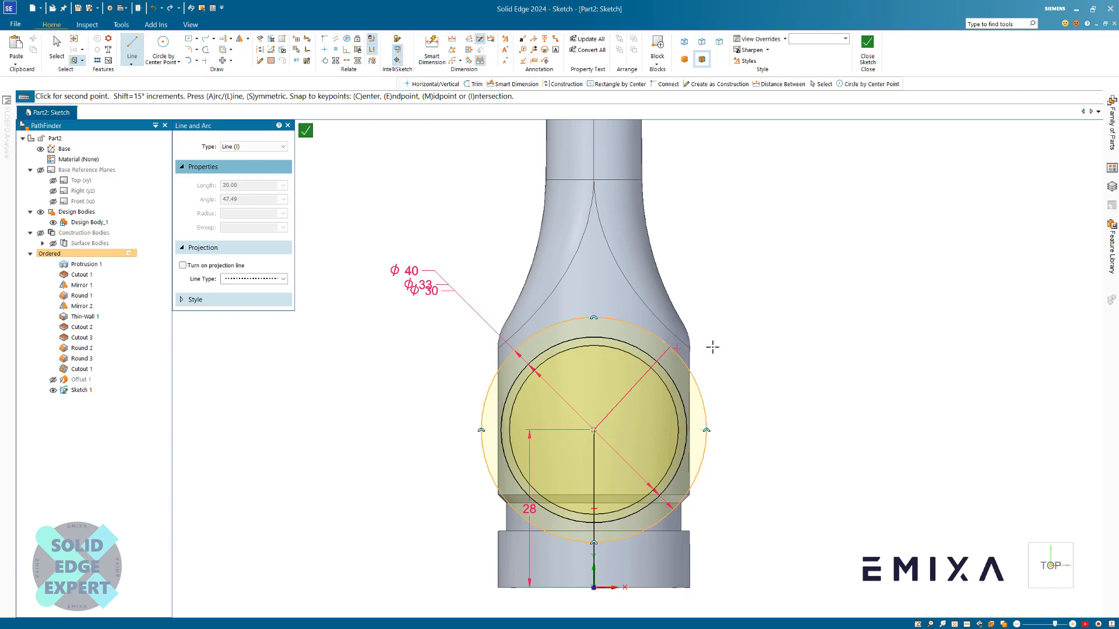
{"action": "right_click", "coordinate": [736, 343]}
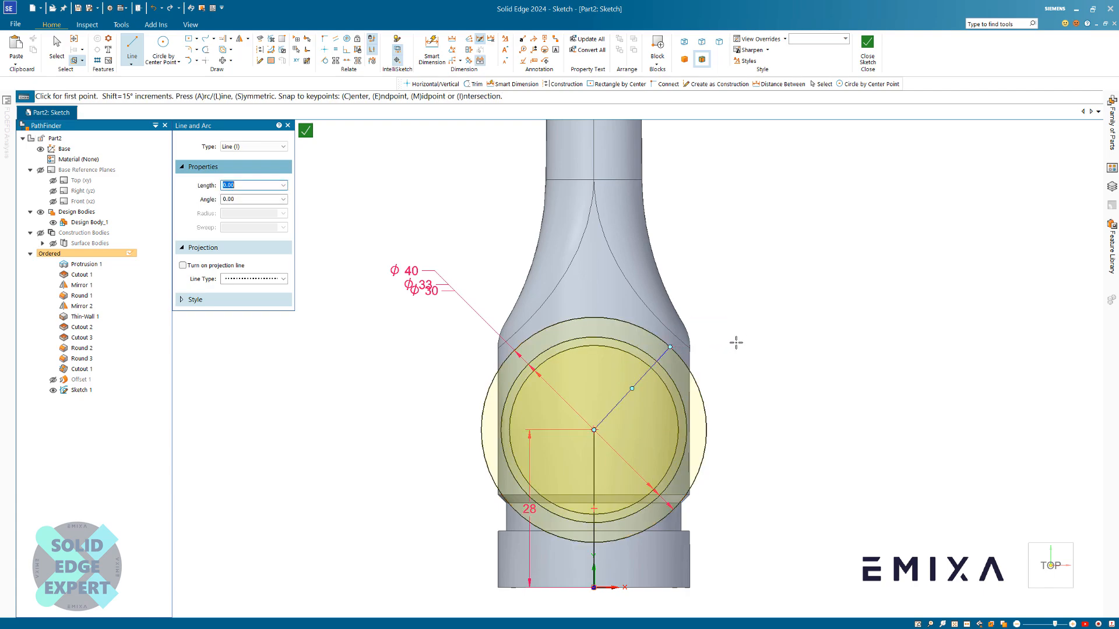
{"action": "left_click", "coordinate": [594, 430]}
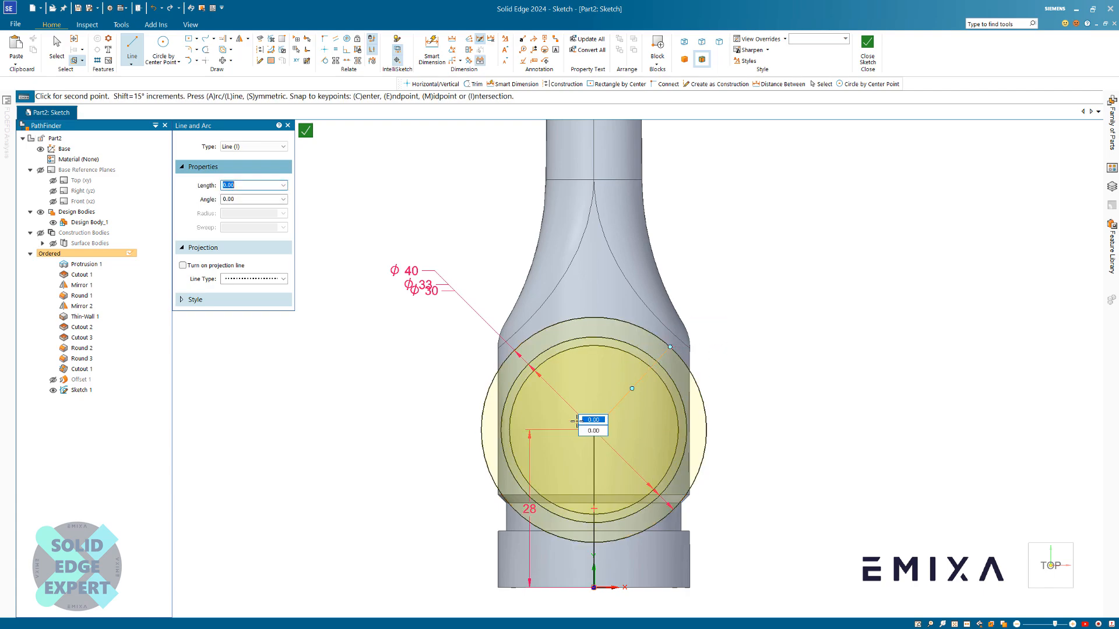
{"action": "left_click", "coordinate": [519, 347]}
{"action": "right_click", "coordinate": [771, 362]}
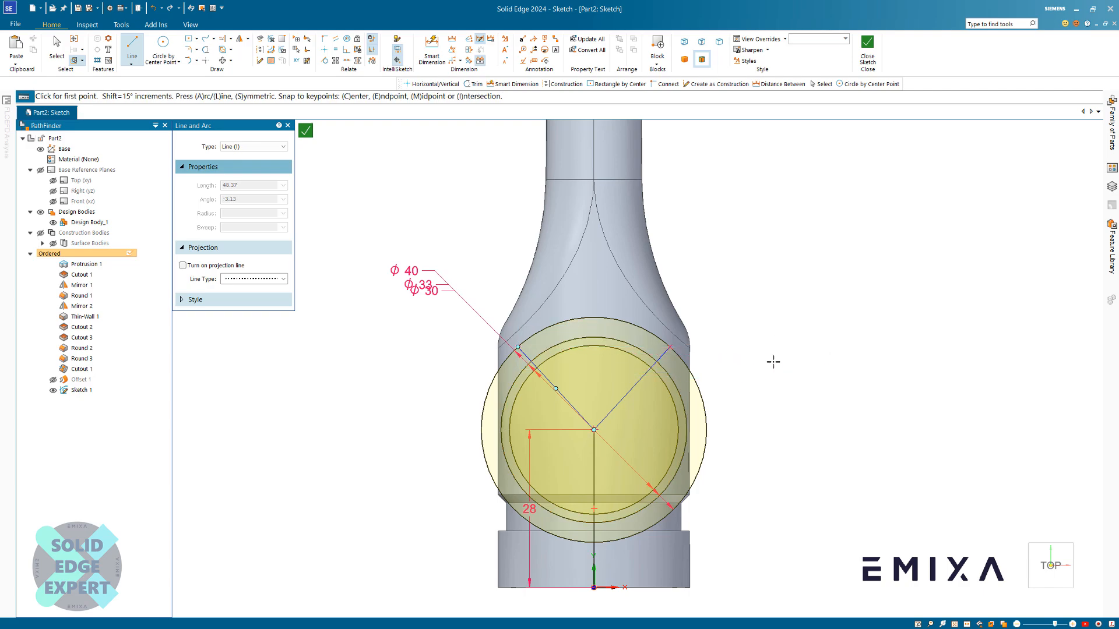
{"action": "scroll", "coordinate": [606, 332], "scroll_direction": "up", "scroll_amount": 3}
{"action": "key", "text": "Escape"}
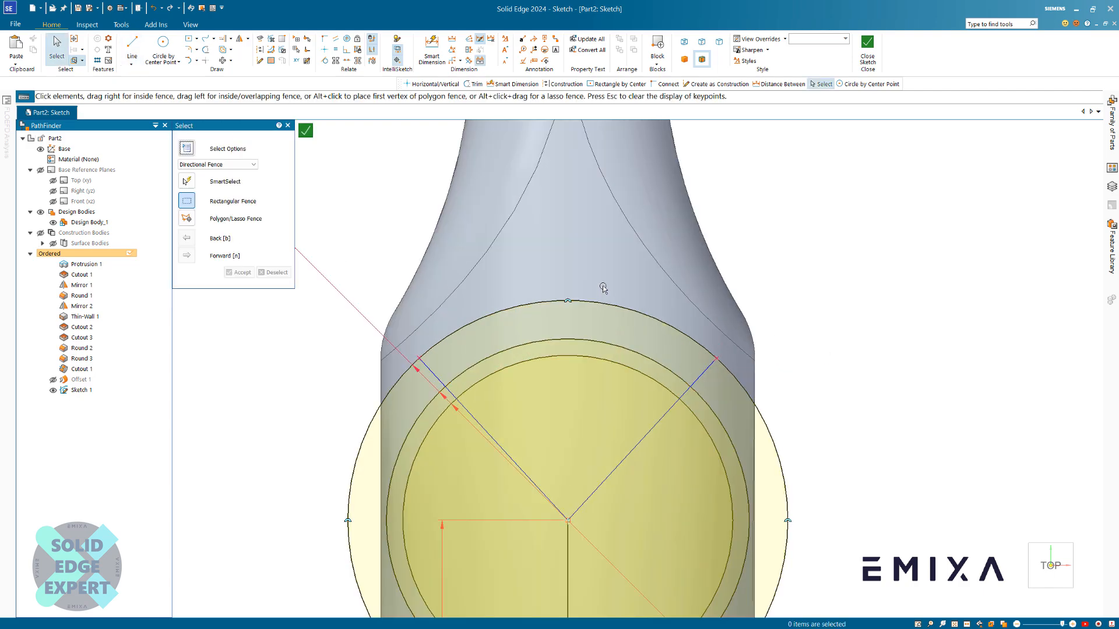
Align the outer endpoints of the two slanted lines horizontally with a Horizontal/Vertical relation
{"action": "scroll", "coordinate": [611, 290], "scroll_direction": "down", "scroll_amount": 1}
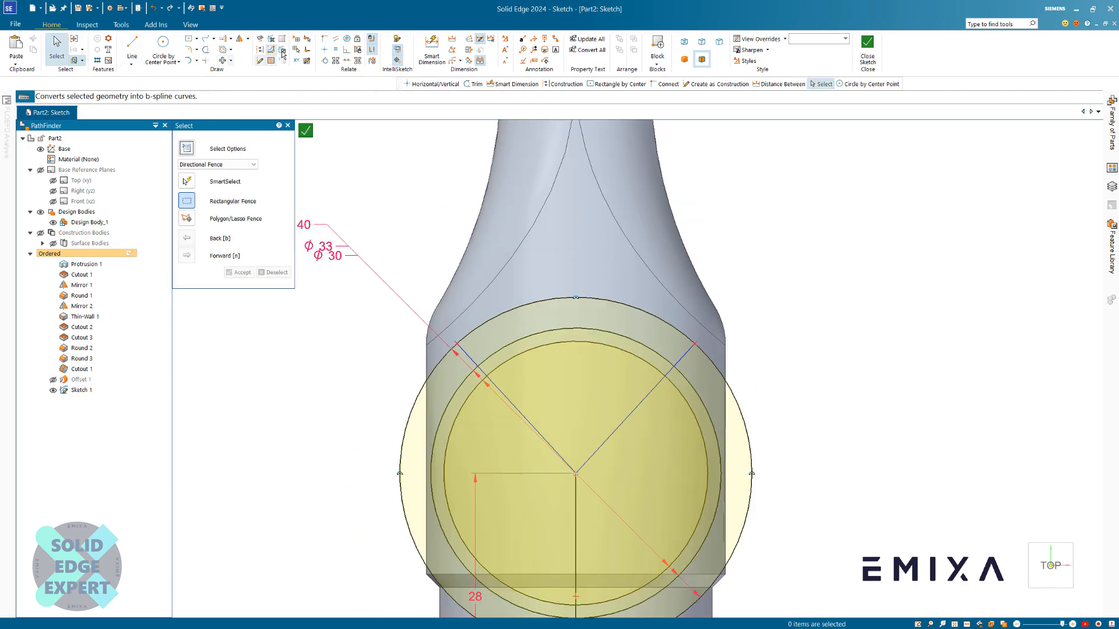
{"action": "left_click", "coordinate": [325, 51]}
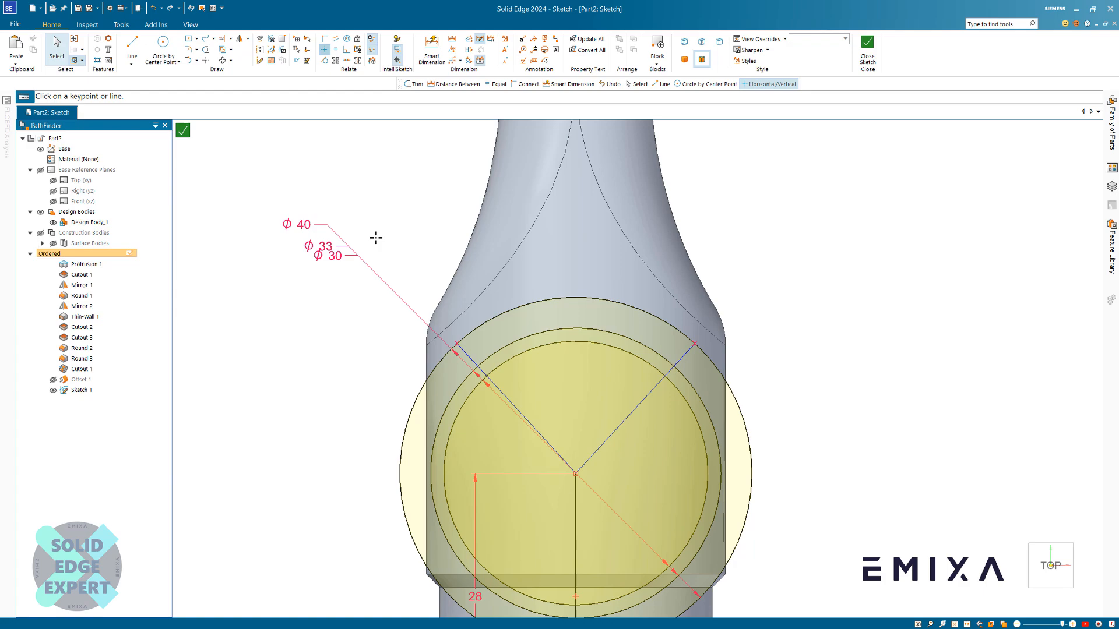
{"action": "left_click", "coordinate": [456, 344]}
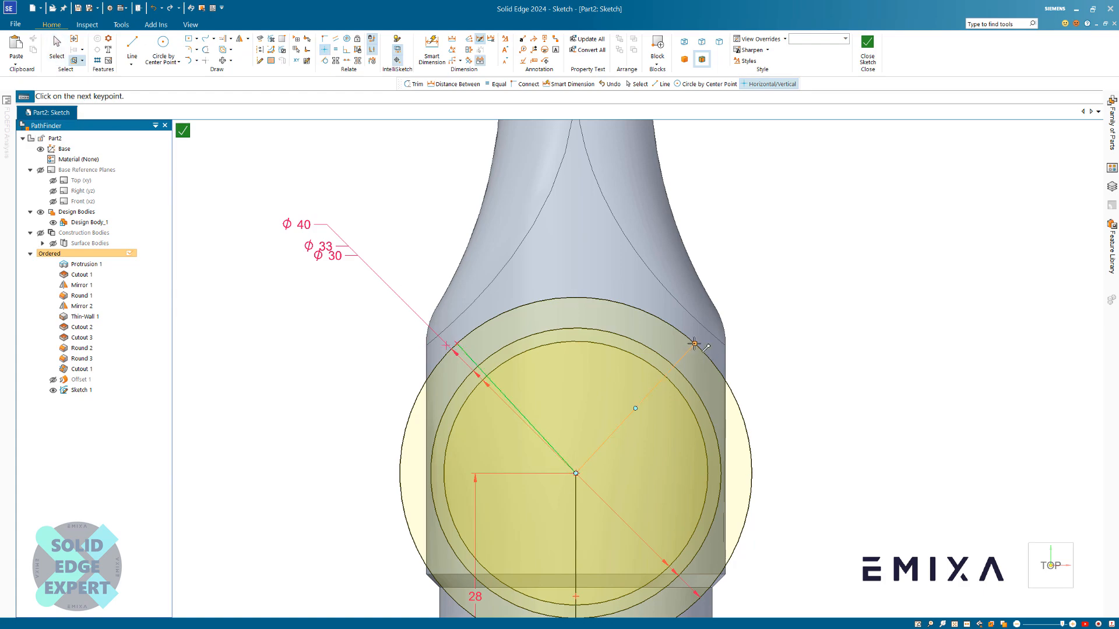
{"action": "left_click", "coordinate": [696, 344]}
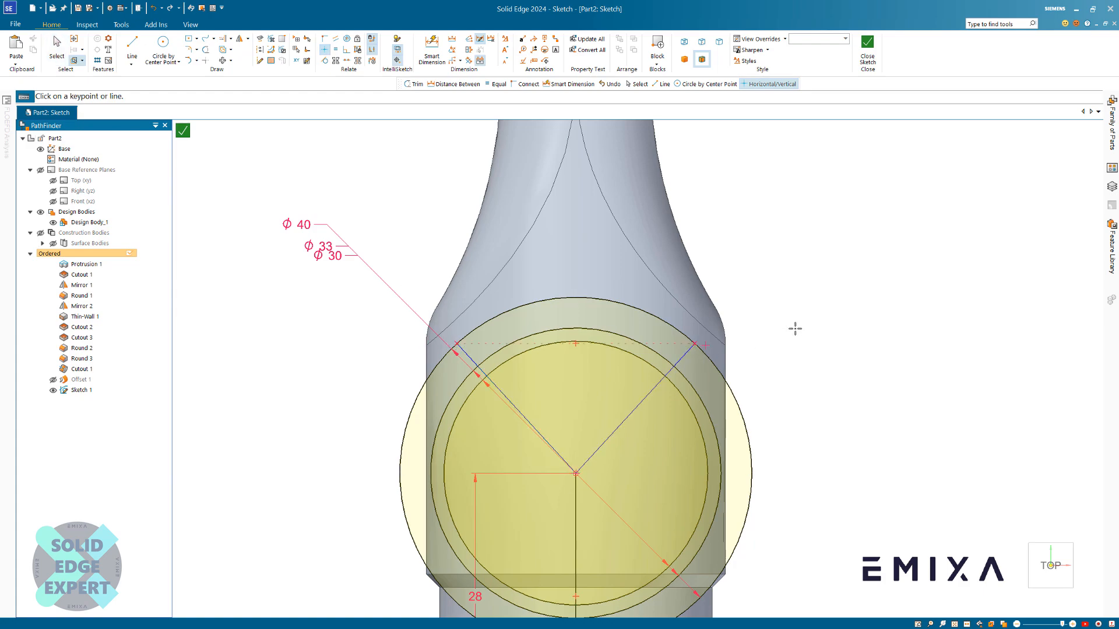
Trim the circles and slanted lines to leave only the upper arc band between the 30 mm and 40 mm arcs
{"action": "left_click", "coordinate": [206, 49]}
{"action": "scroll", "coordinate": [425, 231], "scroll_direction": "down", "scroll_amount": 2}
{"action": "left_click_drag", "start_coordinate": [362, 402], "coordinate": [462, 427]}
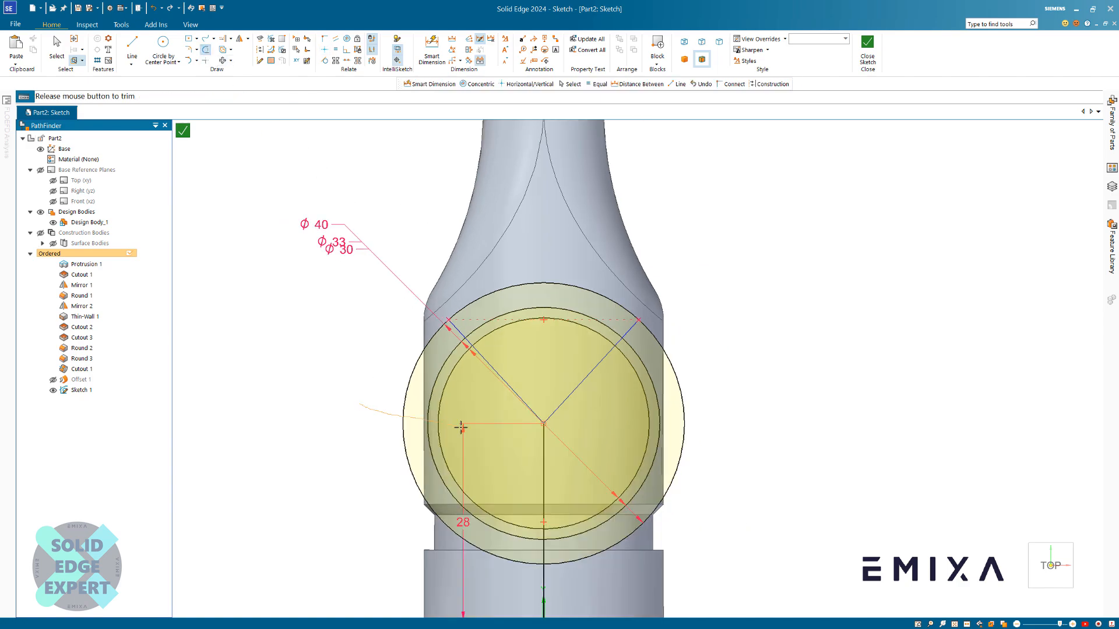
{"action": "mouse_move", "coordinate": [598, 434]}
{"action": "left_mouse_down"}
{"action": "mouse_move", "coordinate": [722, 470]}
{"action": "mouse_move", "coordinate": [562, 400]}
{"action": "mouse_move", "coordinate": [489, 404]}
{"action": "left_mouse_up"}
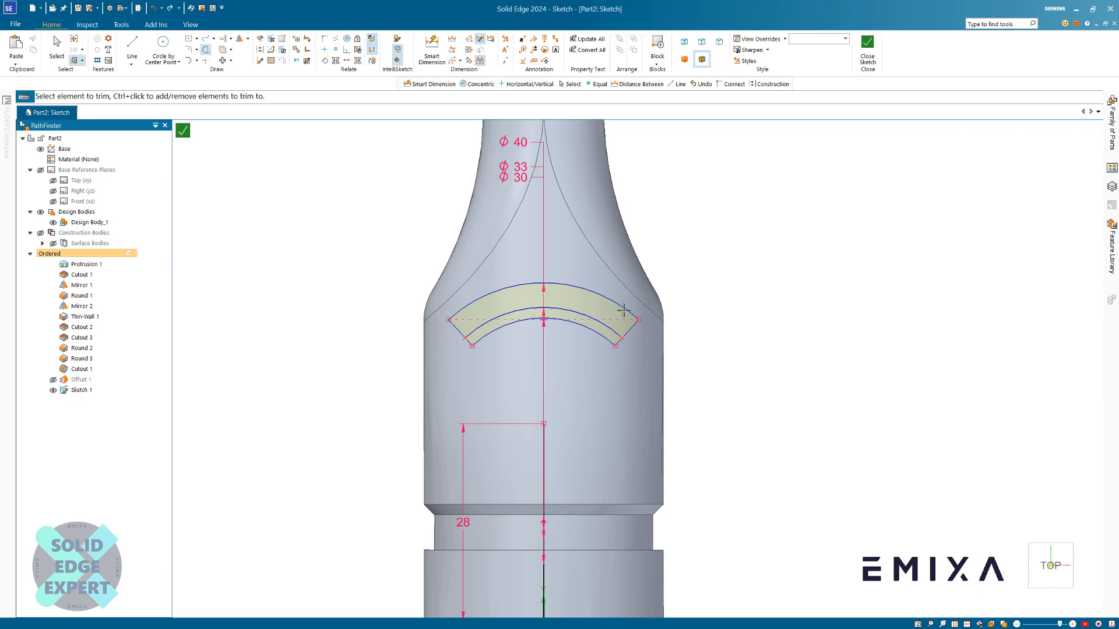
Connect both slanted end lines of the arc band to the arcs' centre point so they stay radial
{"action": "scroll", "coordinate": [505, 254], "scroll_direction": "up", "scroll_amount": 1}
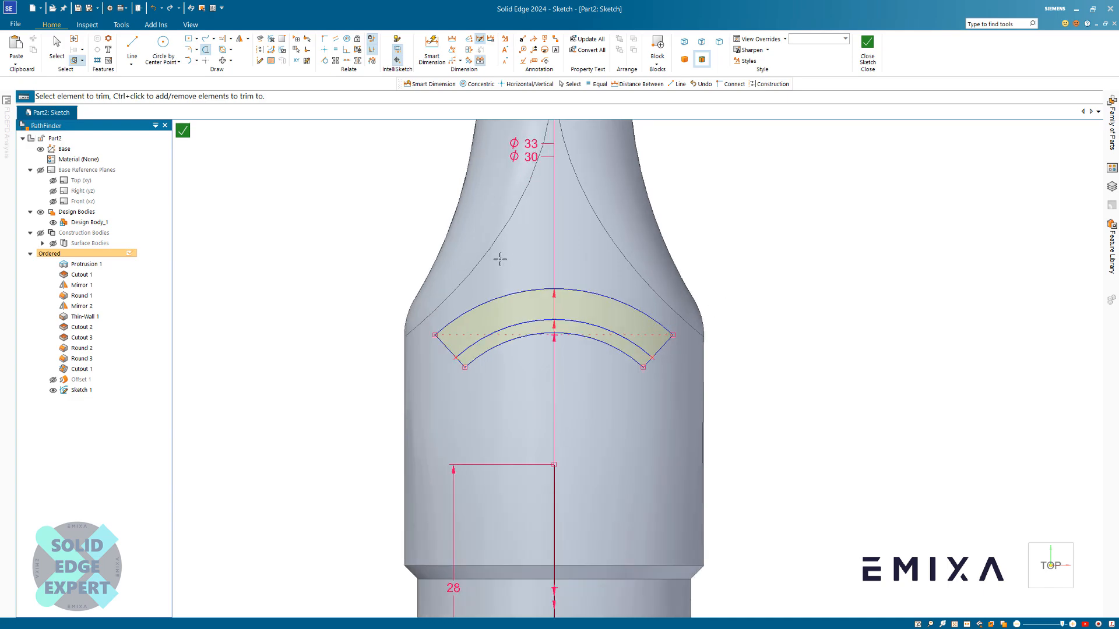
{"action": "left_click", "coordinate": [324, 38]}
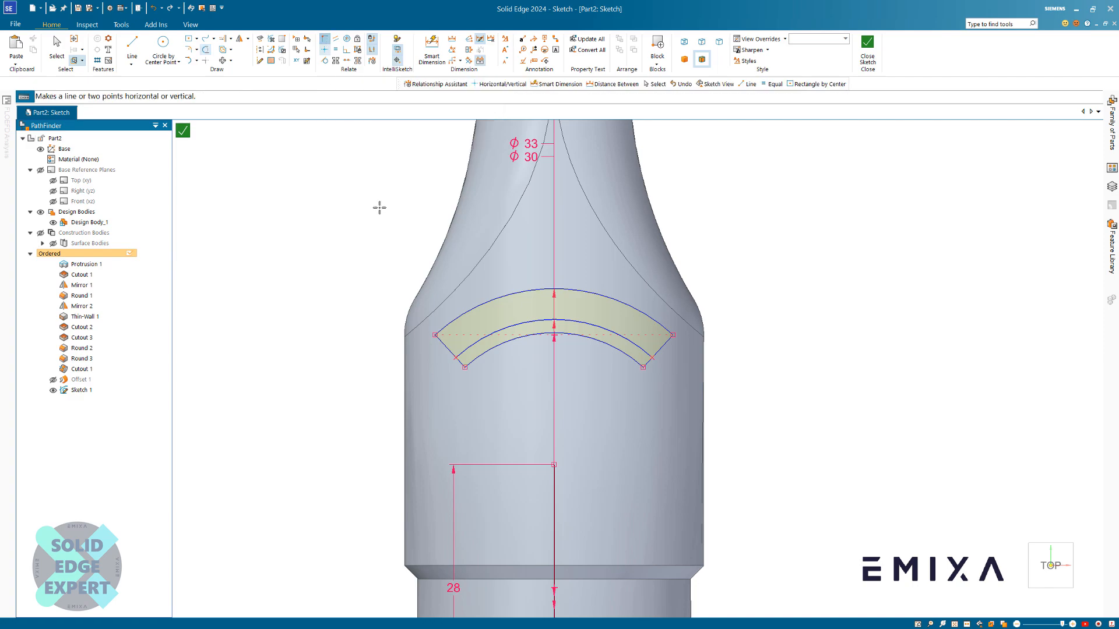
{"action": "left_click", "coordinate": [554, 464]}
{"action": "scroll", "coordinate": [443, 345], "scroll_direction": "up", "scroll_amount": 3}
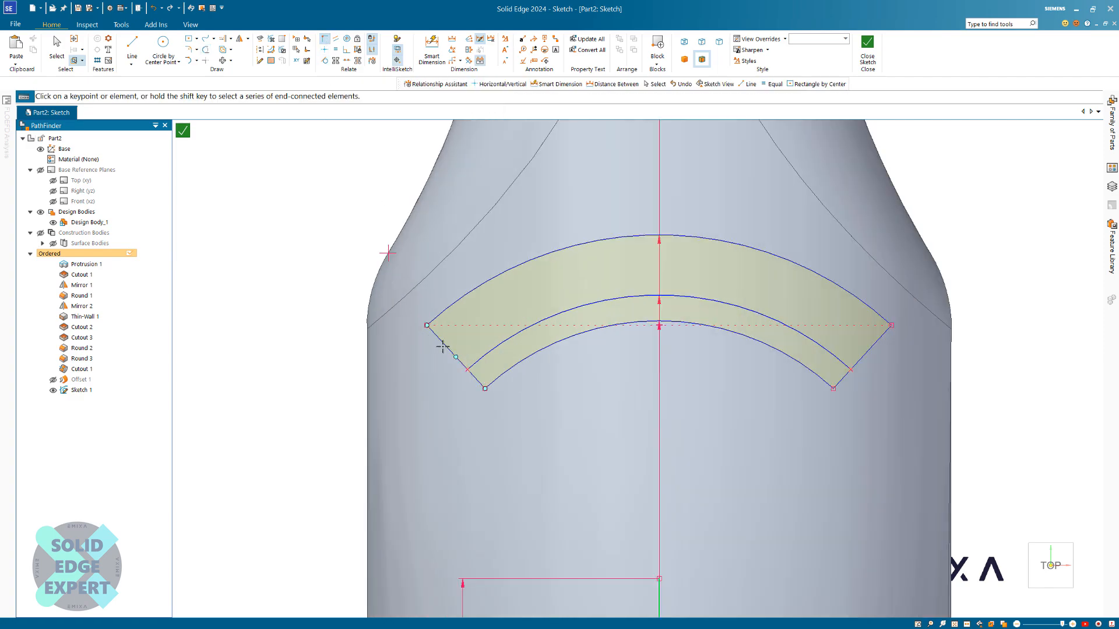
{"action": "left_click", "coordinate": [446, 347]}
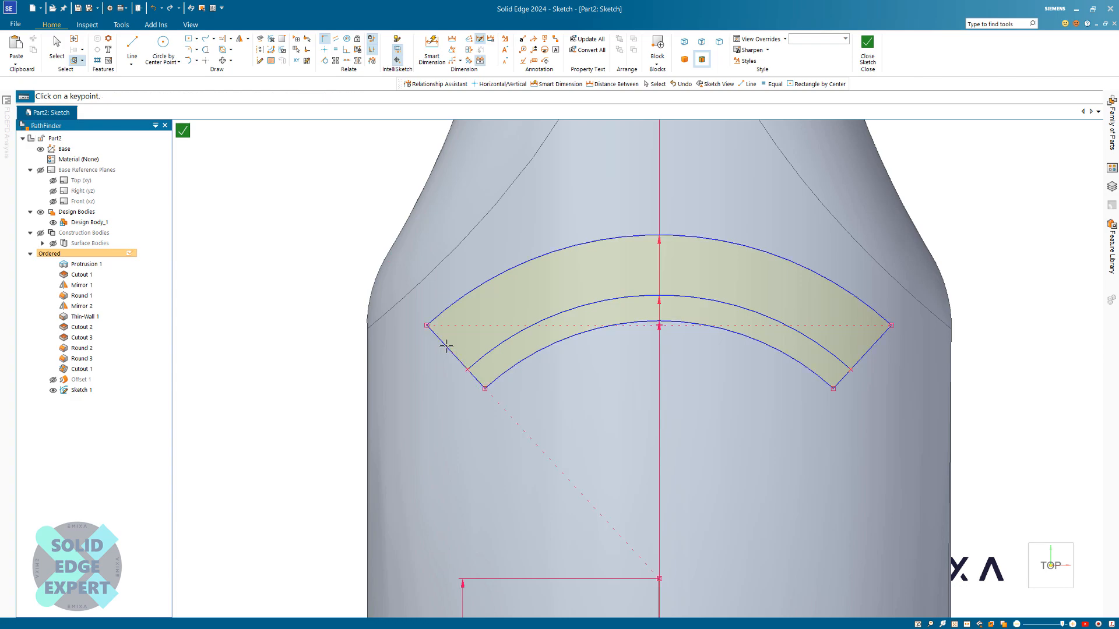
{"action": "scroll", "coordinate": [465, 392], "scroll_direction": "down", "scroll_amount": 2}
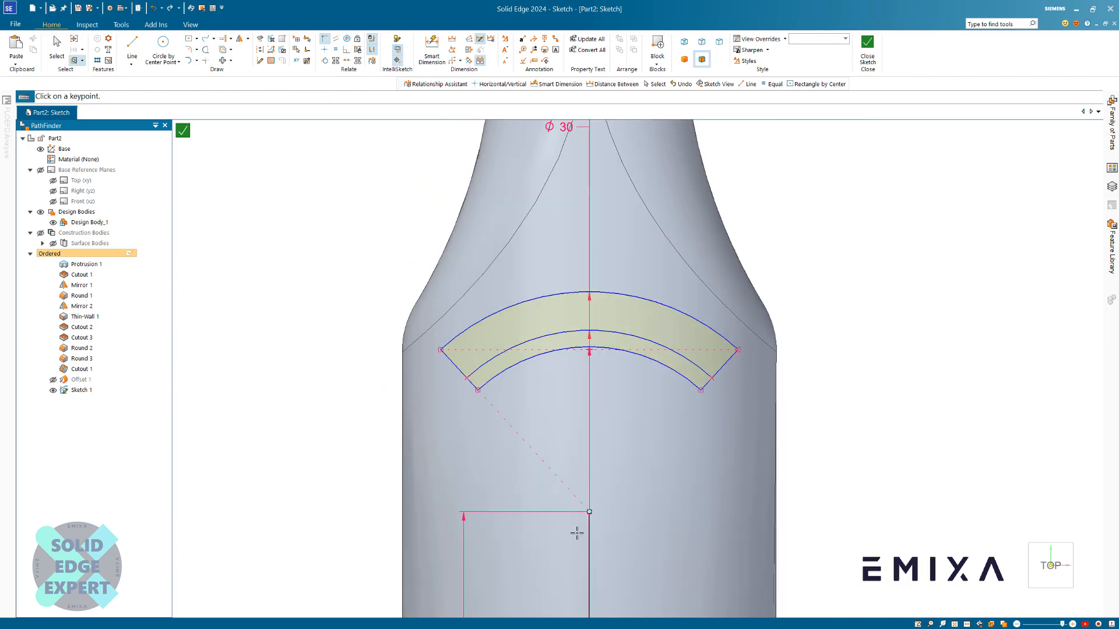
{"action": "left_click", "coordinate": [589, 511]}
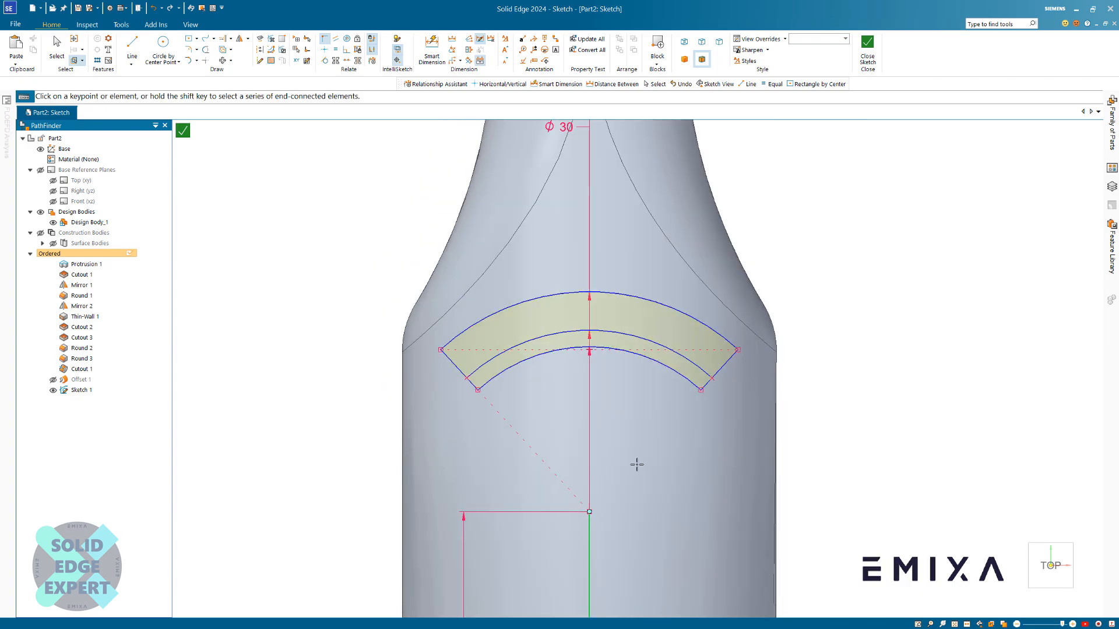
{"action": "left_click", "coordinate": [729, 357]}
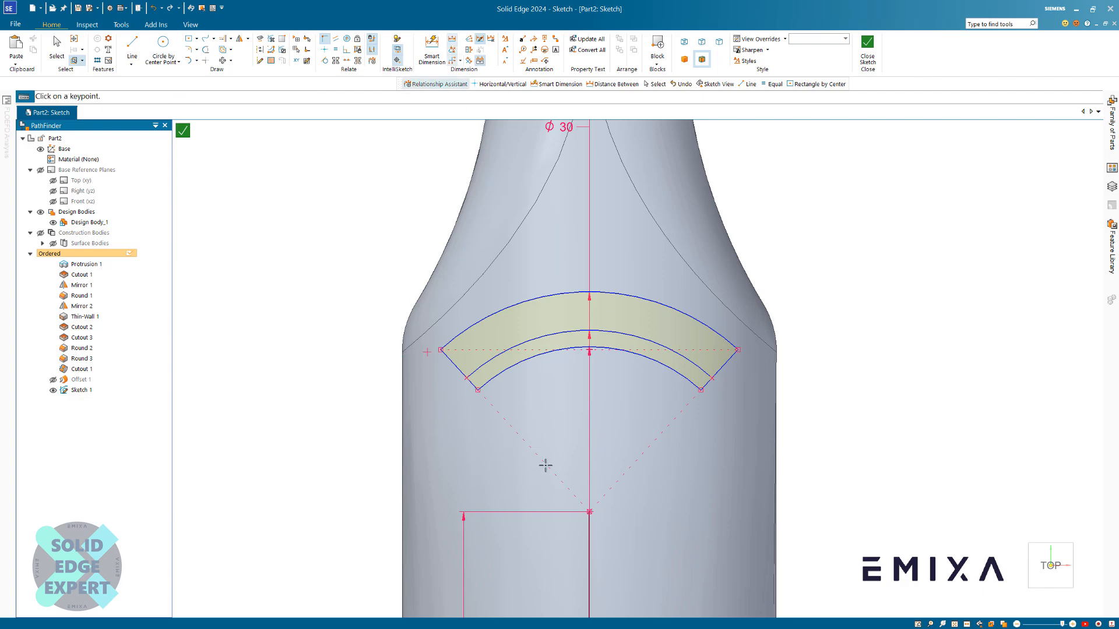
{"action": "scroll", "coordinate": [544, 465], "scroll_direction": "down", "scroll_amount": 2}
{"action": "scroll", "coordinate": [545, 281], "scroll_direction": "up", "scroll_amount": 2}
{"action": "key", "text": "Escape"}
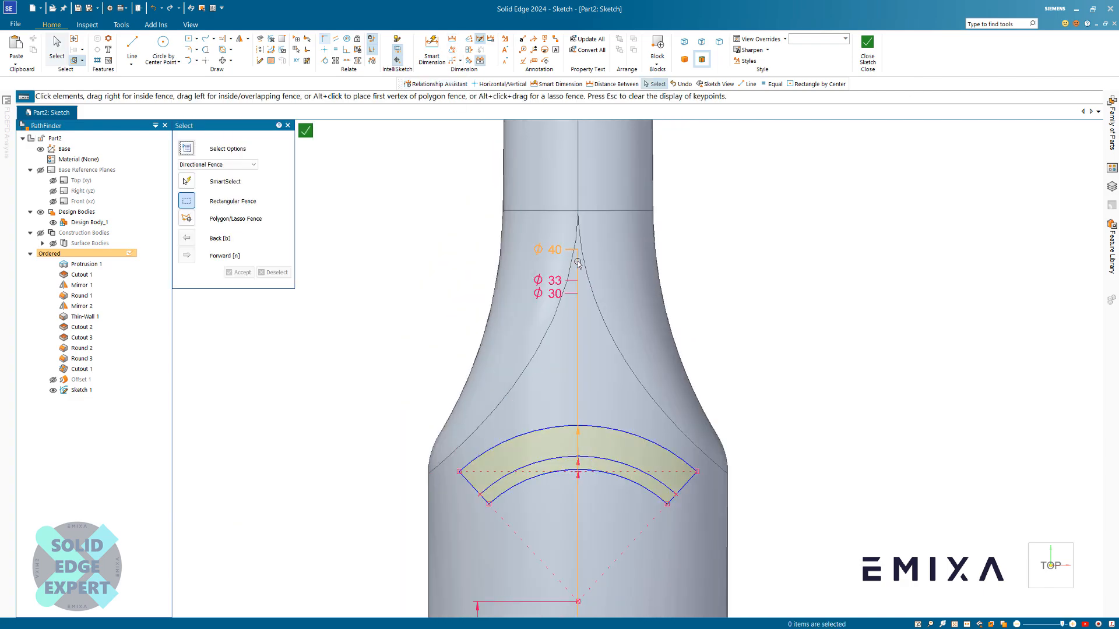
Move the 40, 33 and 30 mm diameter dimensions clear of the model to the side of the arc band
{"action": "left_click", "coordinate": [580, 264]}
{"action": "left_click_drag", "start_coordinate": [580, 263], "coordinate": [402, 312]}
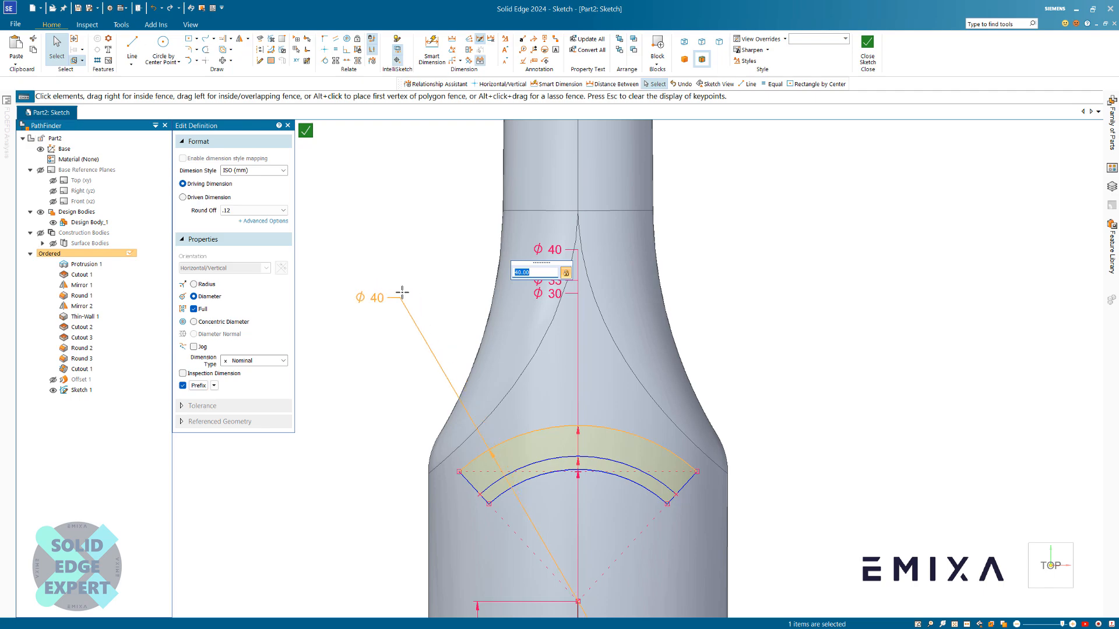
{"action": "left_click_drag", "start_coordinate": [578, 286], "coordinate": [403, 334]}
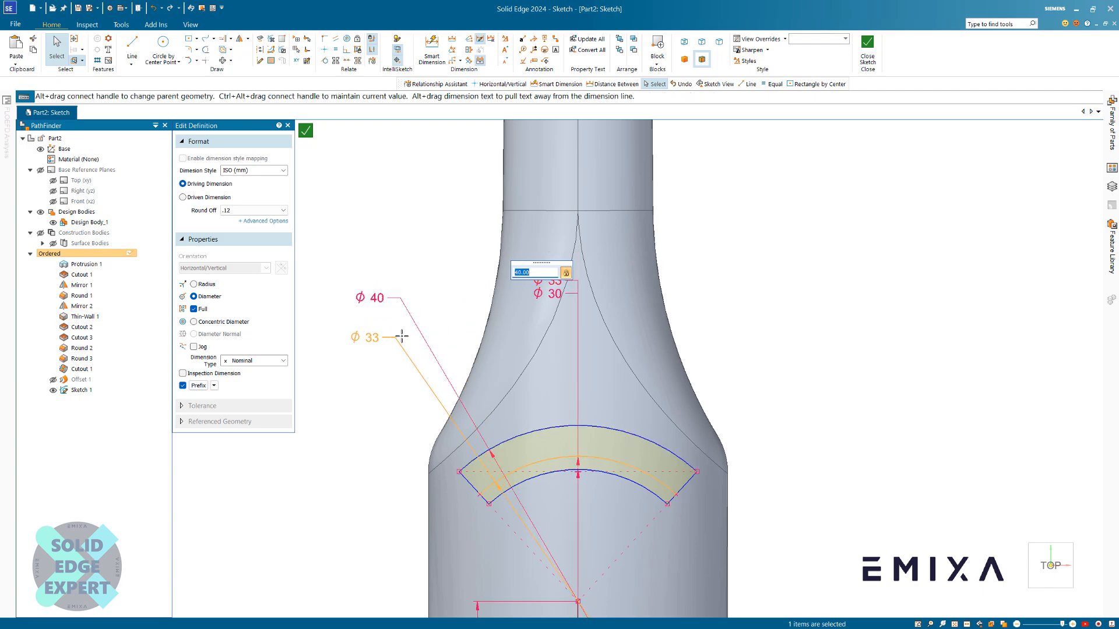
{"action": "left_click_drag", "start_coordinate": [582, 313], "coordinate": [414, 386]}
{"action": "left_click", "coordinate": [389, 333]}
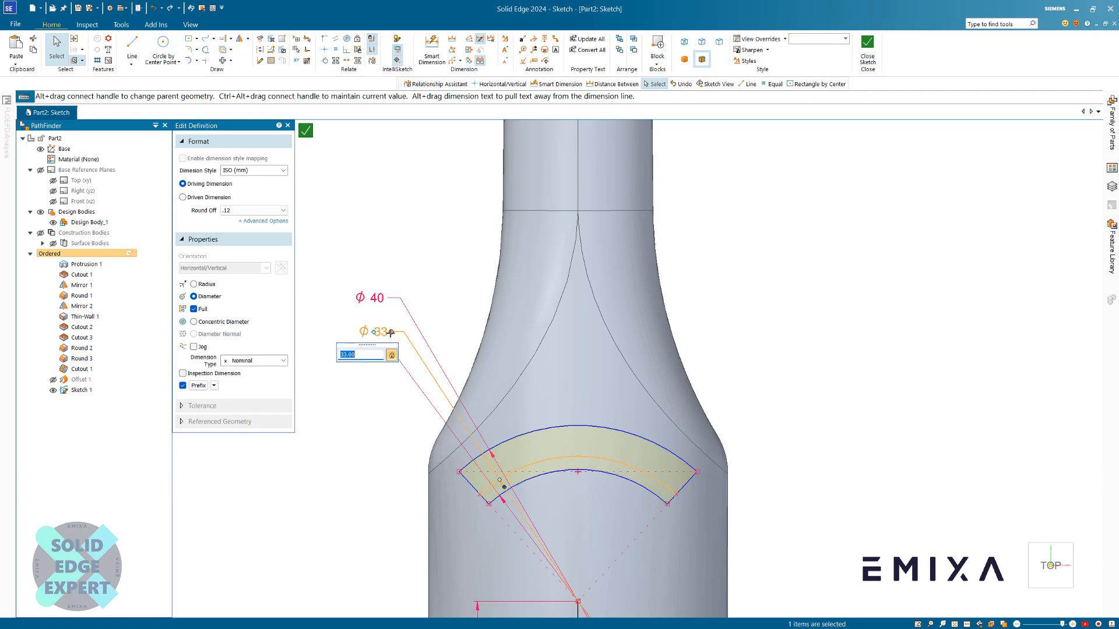
Dimension the vertical distance between the 30 mm diameter arc's crest and its lower endpoint, and set it to 4 mm
{"action": "key", "text": "Escape"}
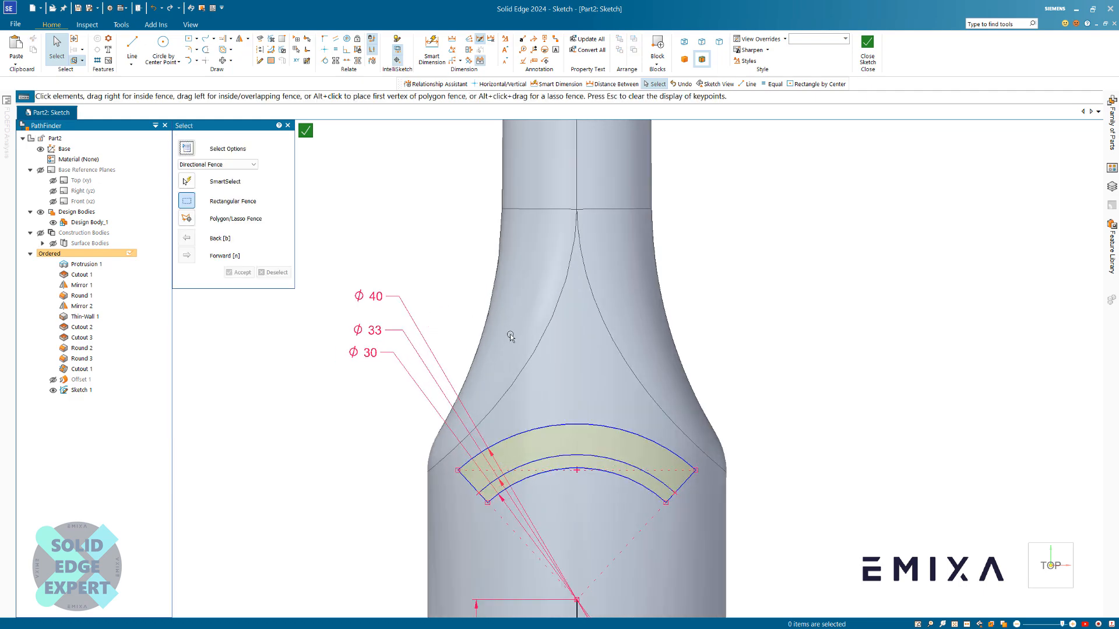
{"action": "left_click", "coordinate": [451, 39]}
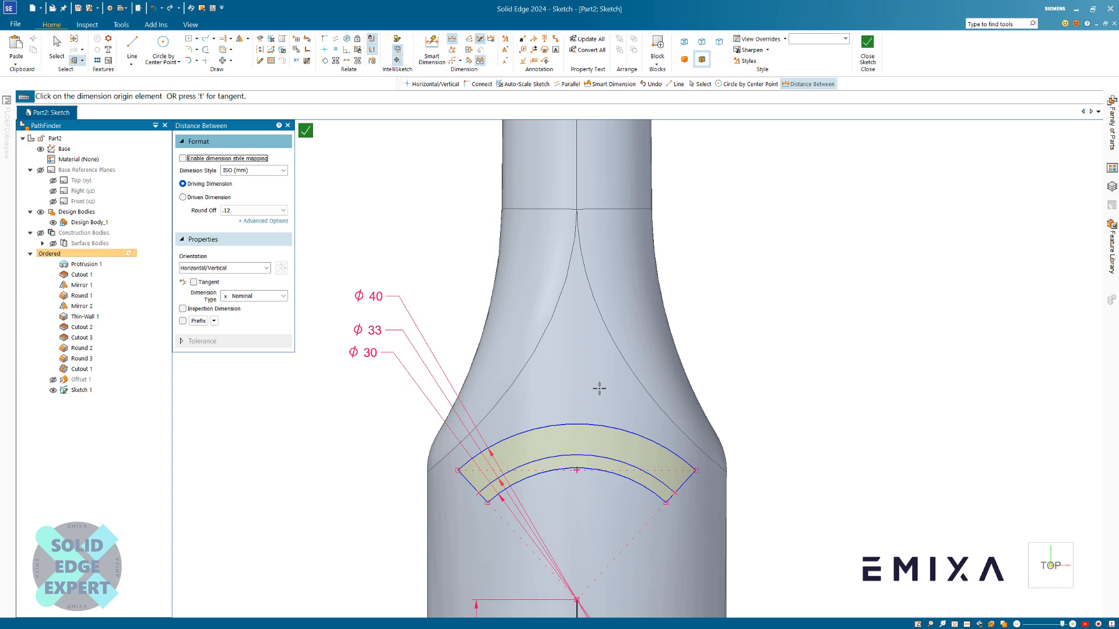
{"action": "left_click", "coordinate": [577, 468]}
{"action": "left_click", "coordinate": [665, 502]}
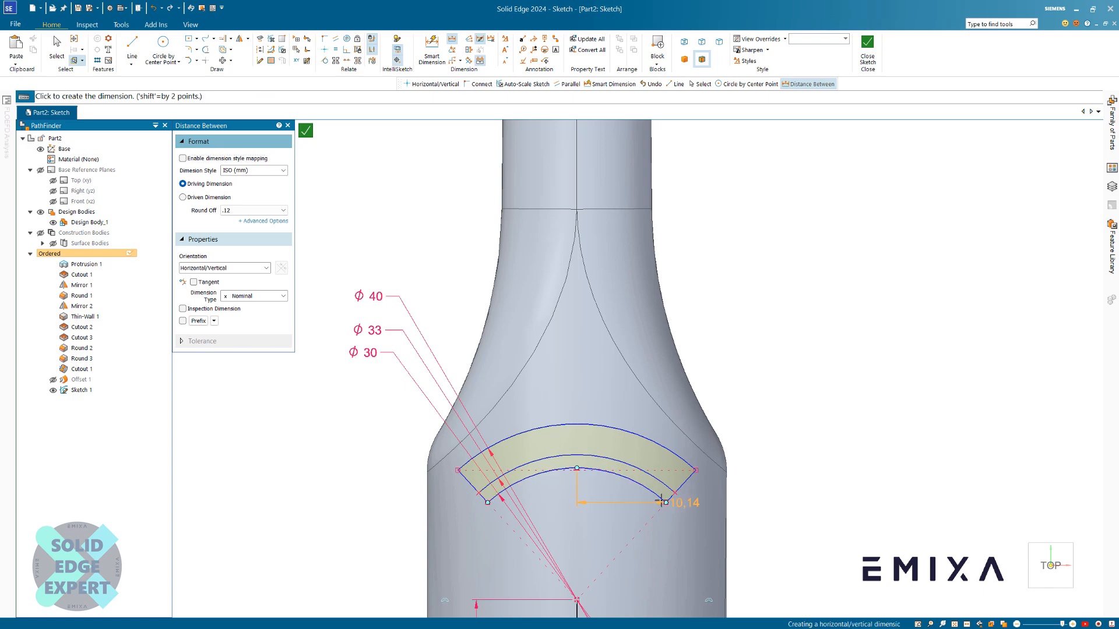
{"action": "left_click", "coordinate": [765, 483]}
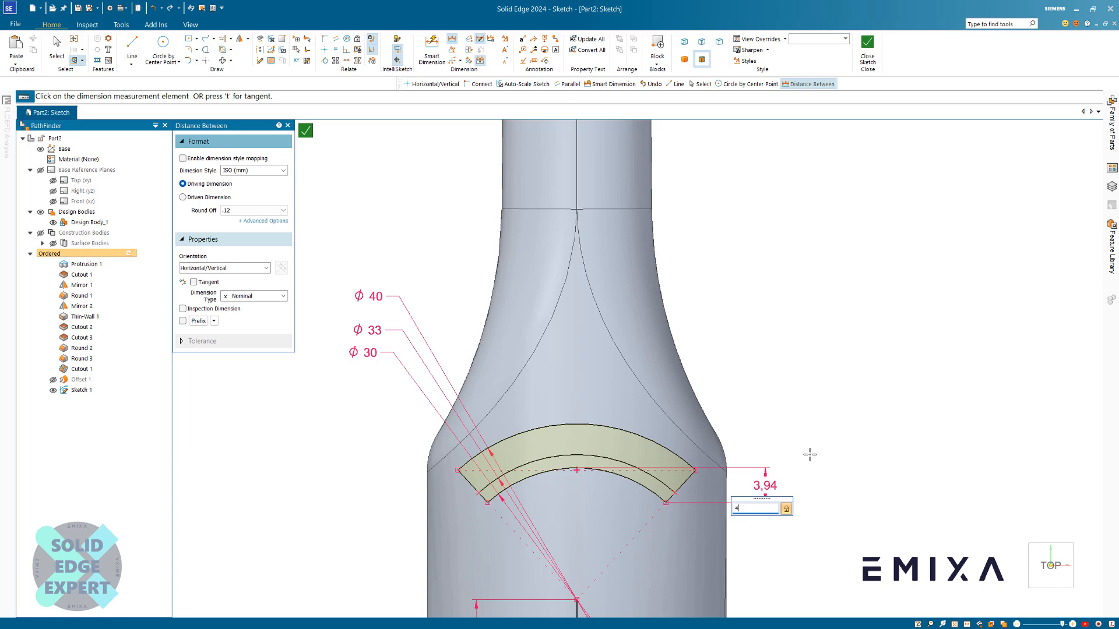
{"action": "key", "text": "Return"}
{"action": "scroll", "coordinate": [735, 419], "scroll_direction": "down", "scroll_amount": 1}
{"action": "scroll", "coordinate": [776, 429], "scroll_direction": "up", "scroll_amount": 1}
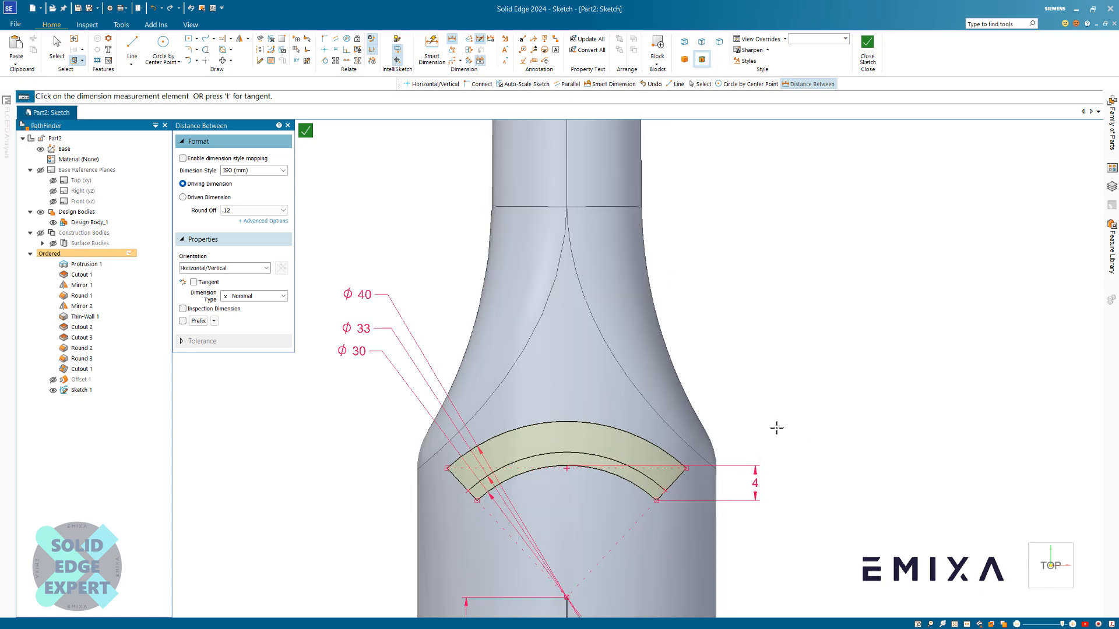
Draw short lines joining the endpoints of the 30 mm and 33 mm diameter arcs at both ends of the band
{"action": "scroll", "coordinate": [716, 341], "scroll_direction": "down", "scroll_amount": 1}
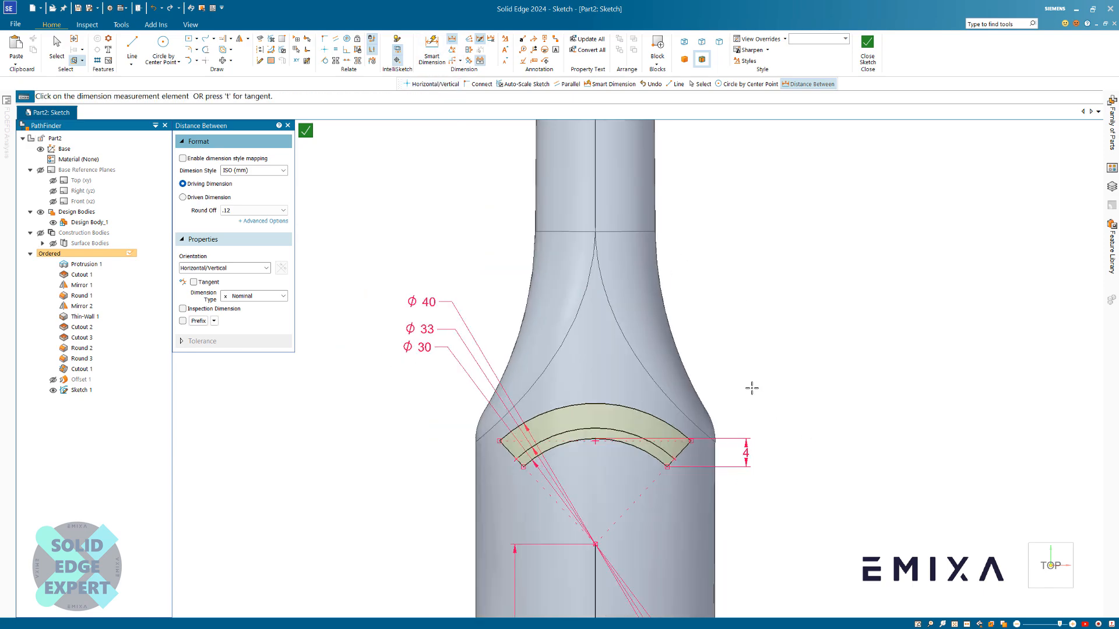
{"action": "scroll", "coordinate": [752, 390], "scroll_direction": "down", "scroll_amount": 4}
{"action": "scroll", "coordinate": [763, 432], "scroll_direction": "up", "scroll_amount": 2}
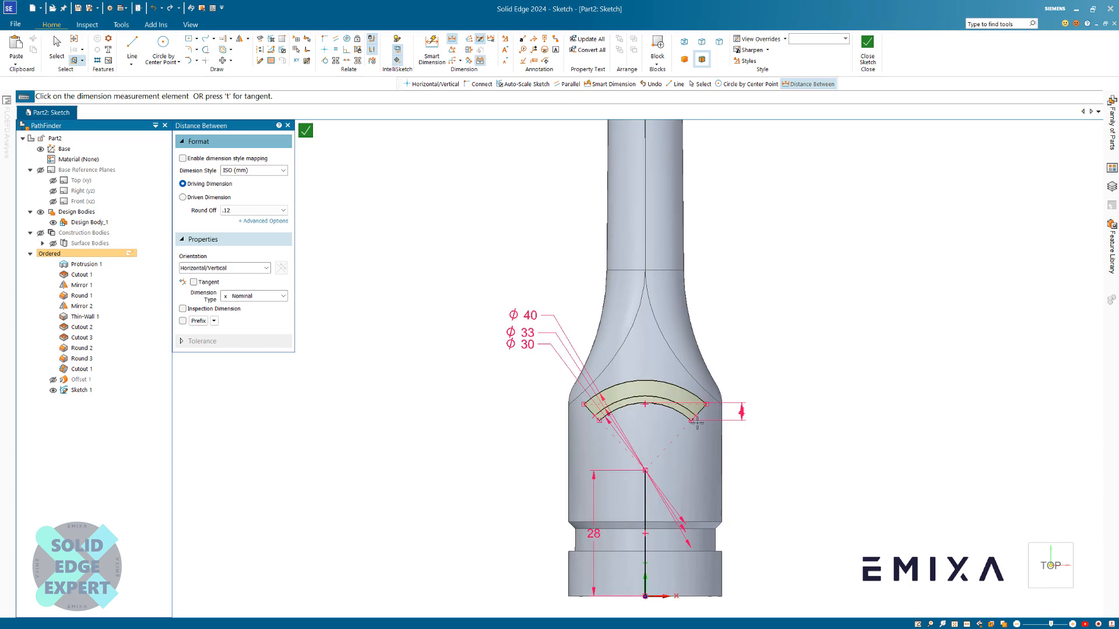
{"action": "scroll", "coordinate": [693, 421], "scroll_direction": "up", "scroll_amount": 3}
{"action": "scroll", "coordinate": [531, 397], "scroll_direction": "up", "scroll_amount": 2}
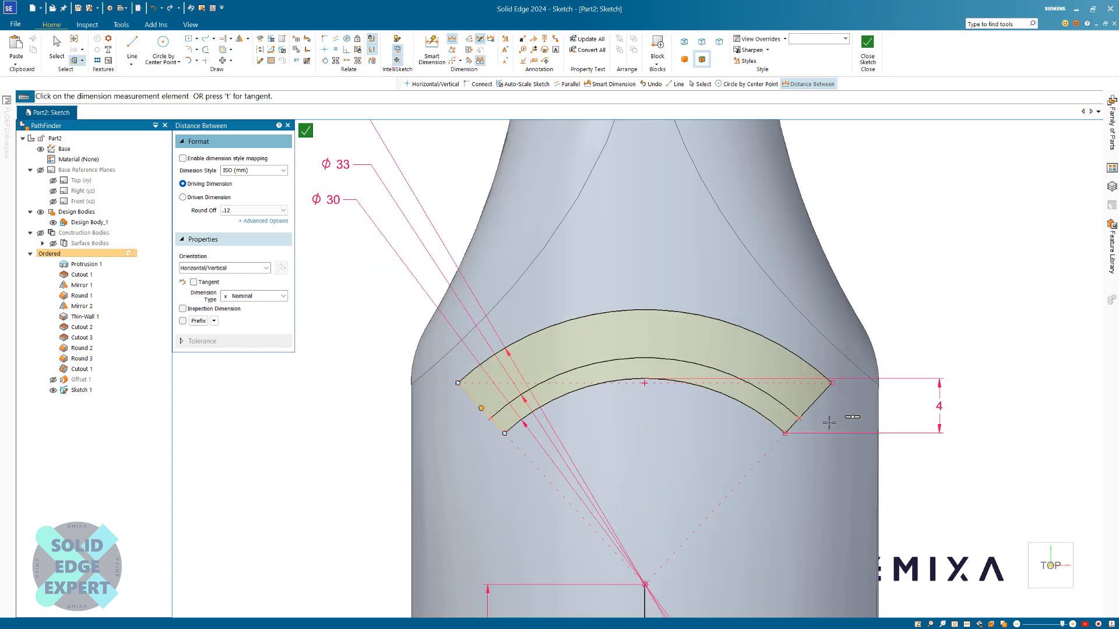
{"action": "scroll", "coordinate": [781, 423], "scroll_direction": "up", "scroll_amount": 1}
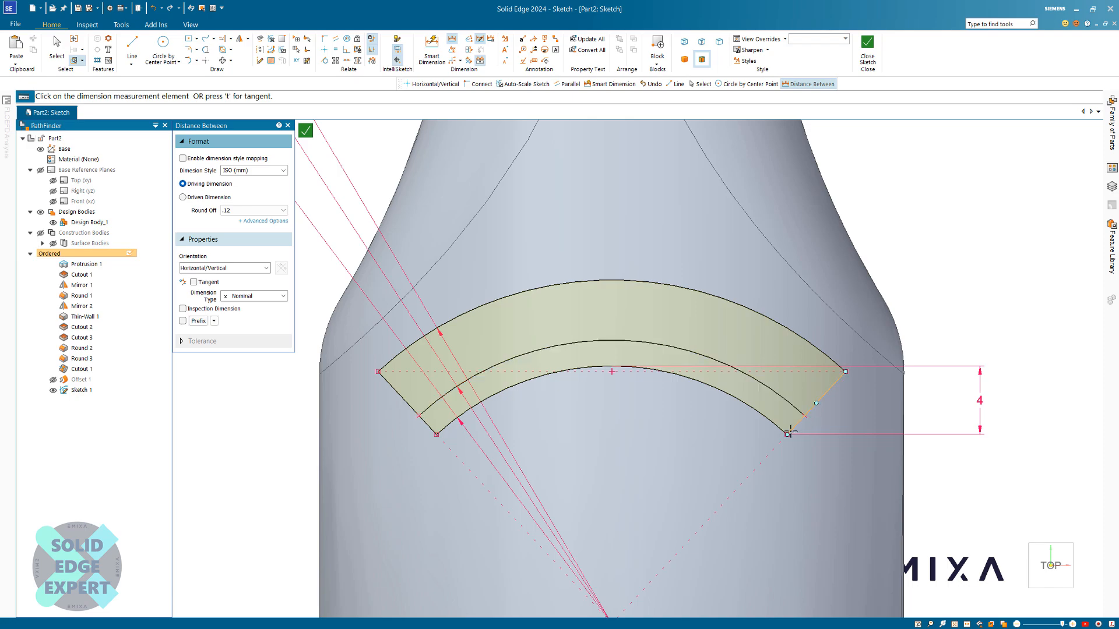
{"action": "left_click", "coordinate": [133, 49]}
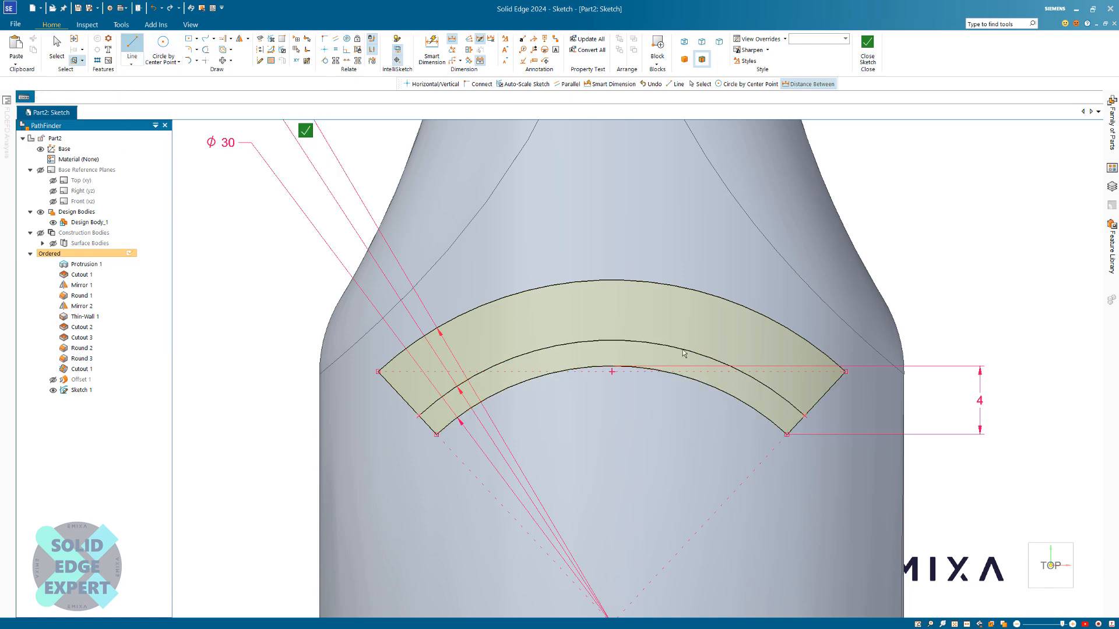
{"action": "left_click", "coordinate": [793, 431]}
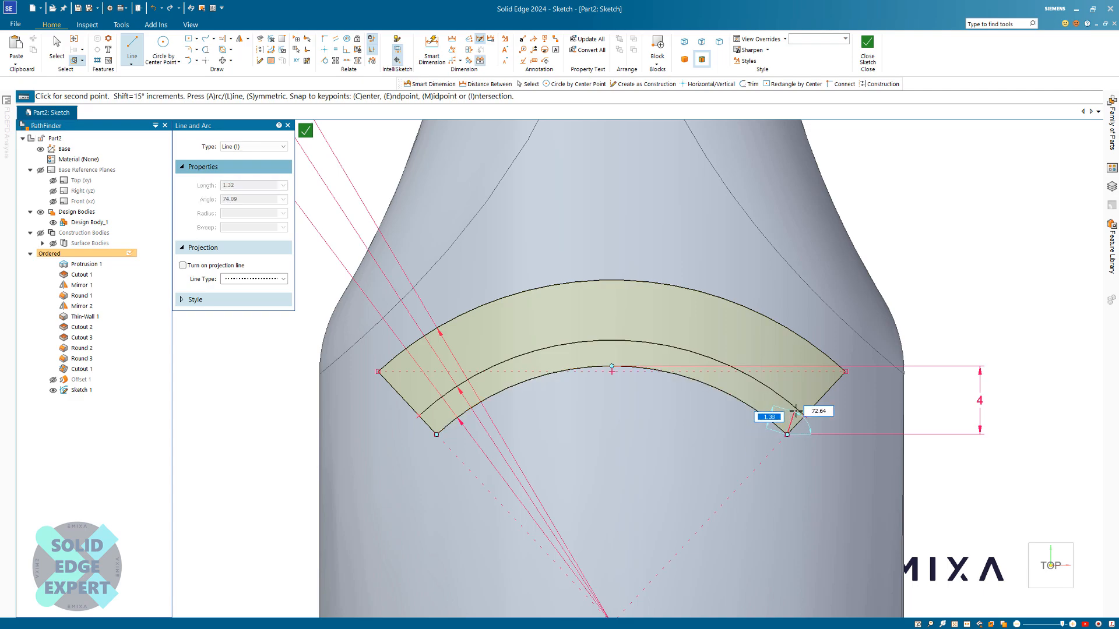
{"action": "left_click", "coordinate": [805, 416]}
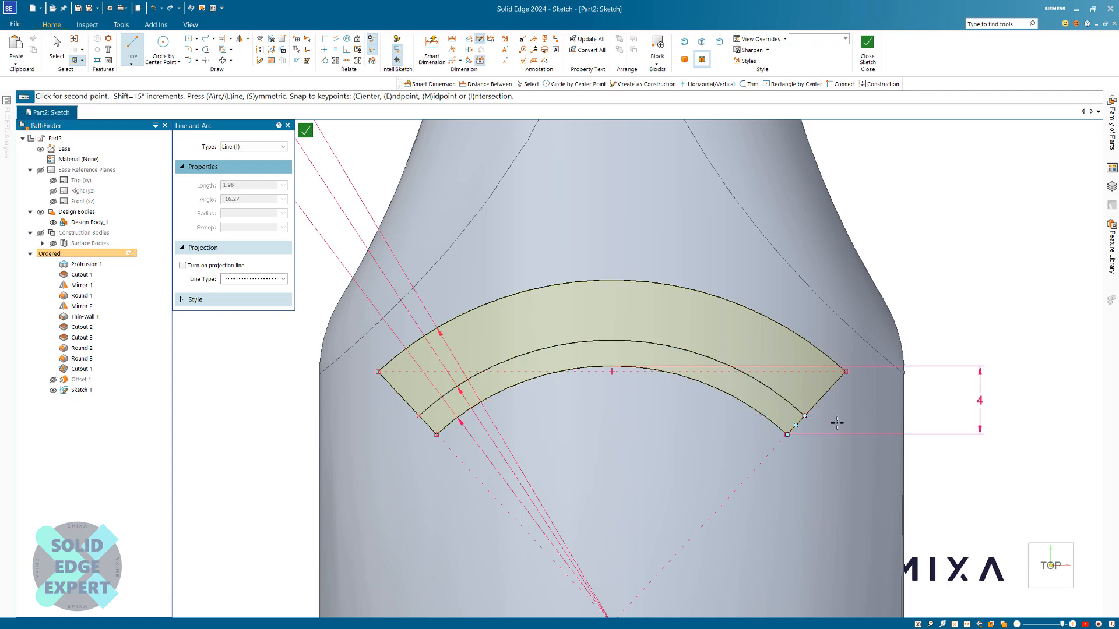
{"action": "right_click", "coordinate": [848, 415]}
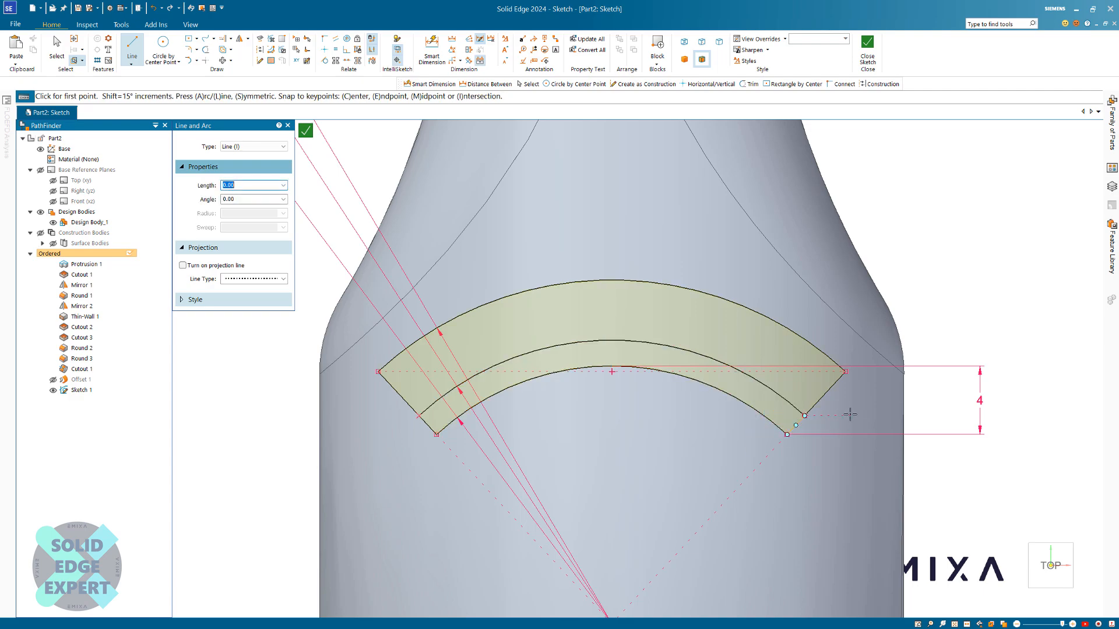
{"action": "left_click", "coordinate": [436, 434]}
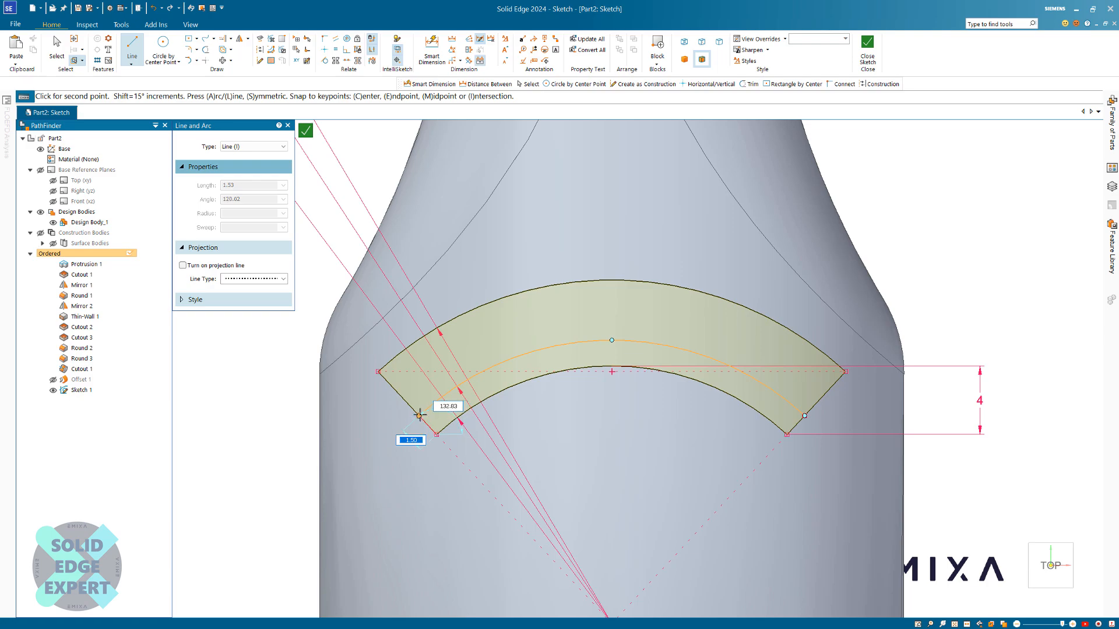
{"action": "left_click", "coordinate": [419, 415]}
{"action": "right_click", "coordinate": [588, 441]}
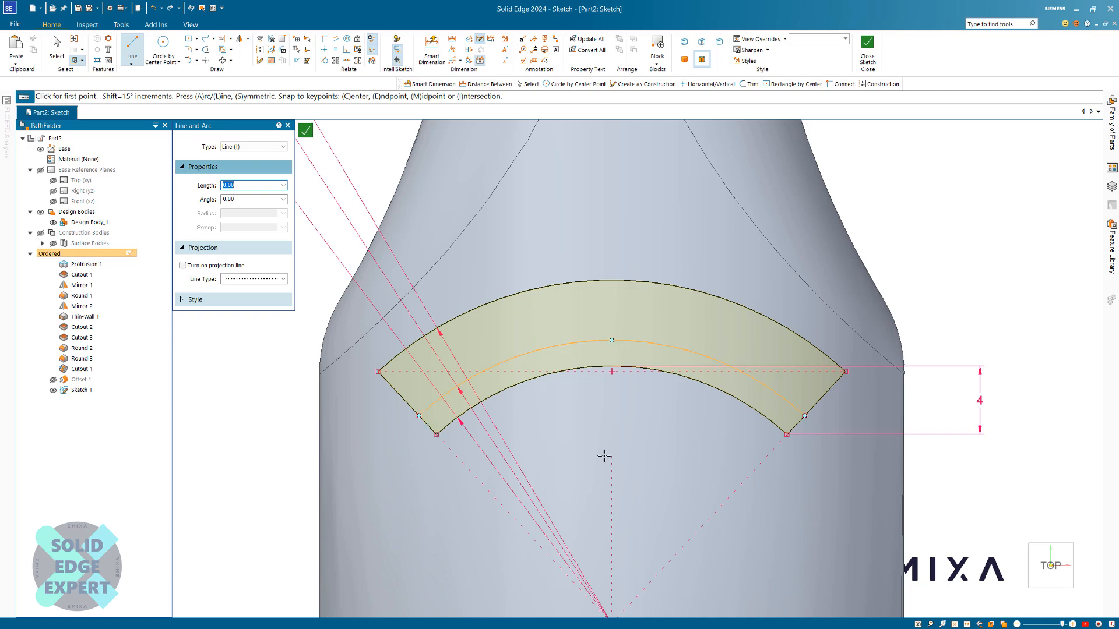
{"action": "scroll", "coordinate": [588, 441], "scroll_direction": "down", "scroll_amount": 3}
{"action": "key", "text": "Escape"}
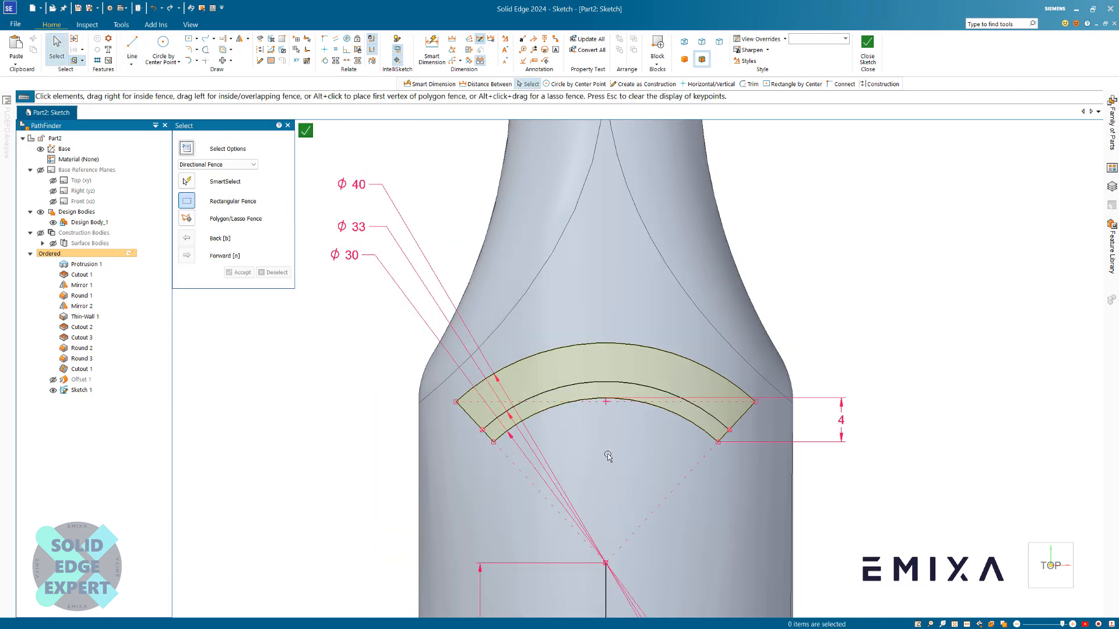
Convert the vertical 28 mm line to construction geometry and finish the sketch
{"action": "scroll", "coordinate": [610, 455], "scroll_direction": "down", "scroll_amount": 3}
{"action": "scroll", "coordinate": [700, 476], "scroll_direction": "up", "scroll_amount": 1}
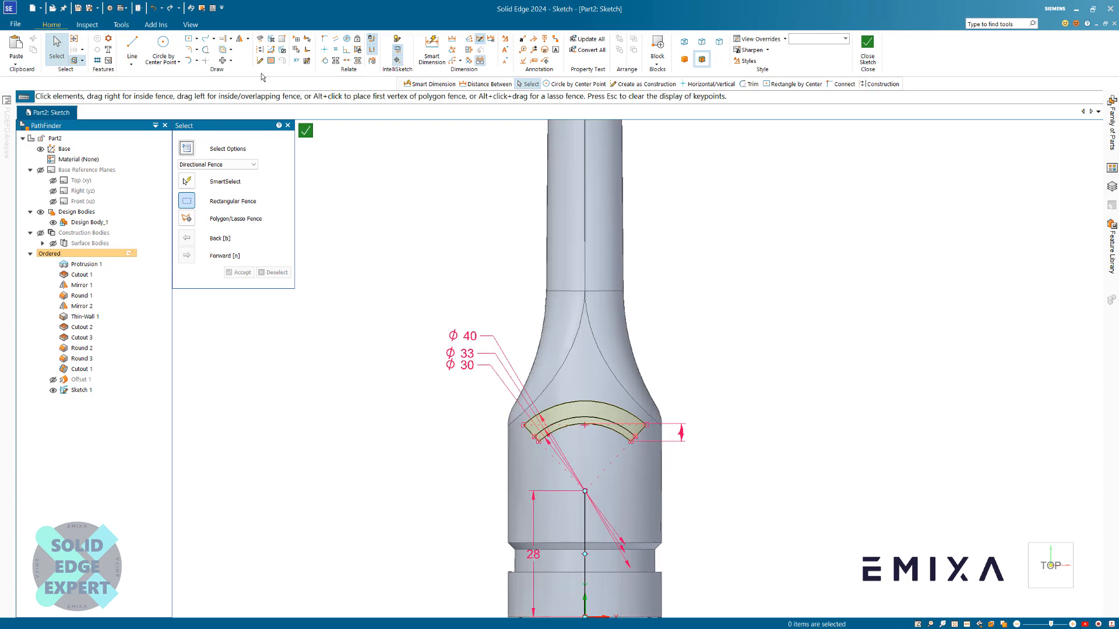
{"action": "left_click", "coordinate": [880, 84]}
{"action": "left_click", "coordinate": [585, 512]}
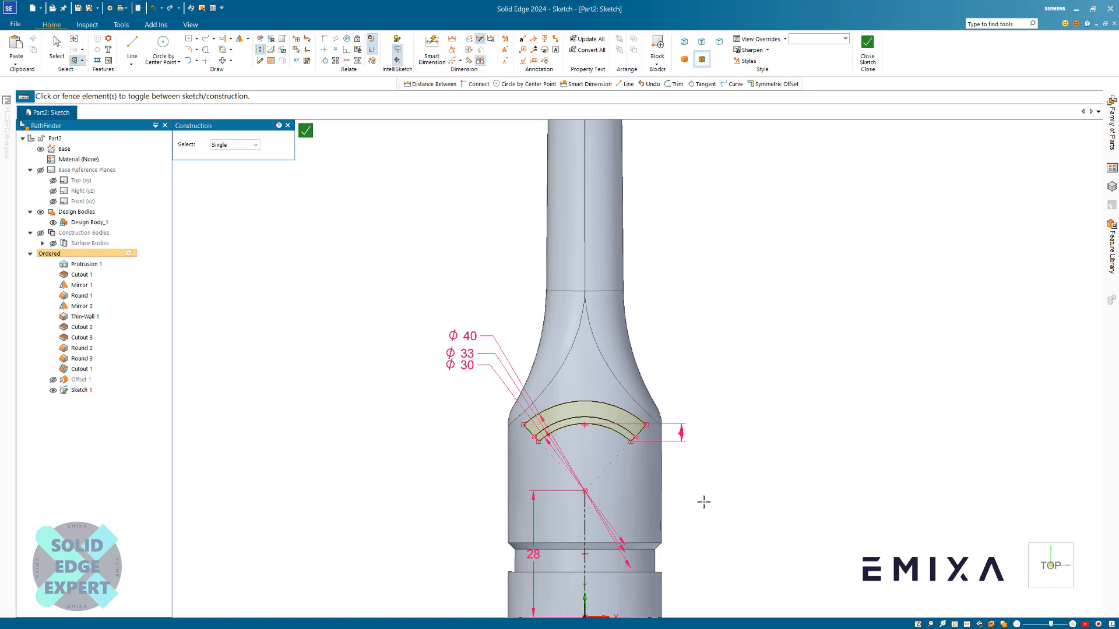
{"action": "key", "text": "Escape"}
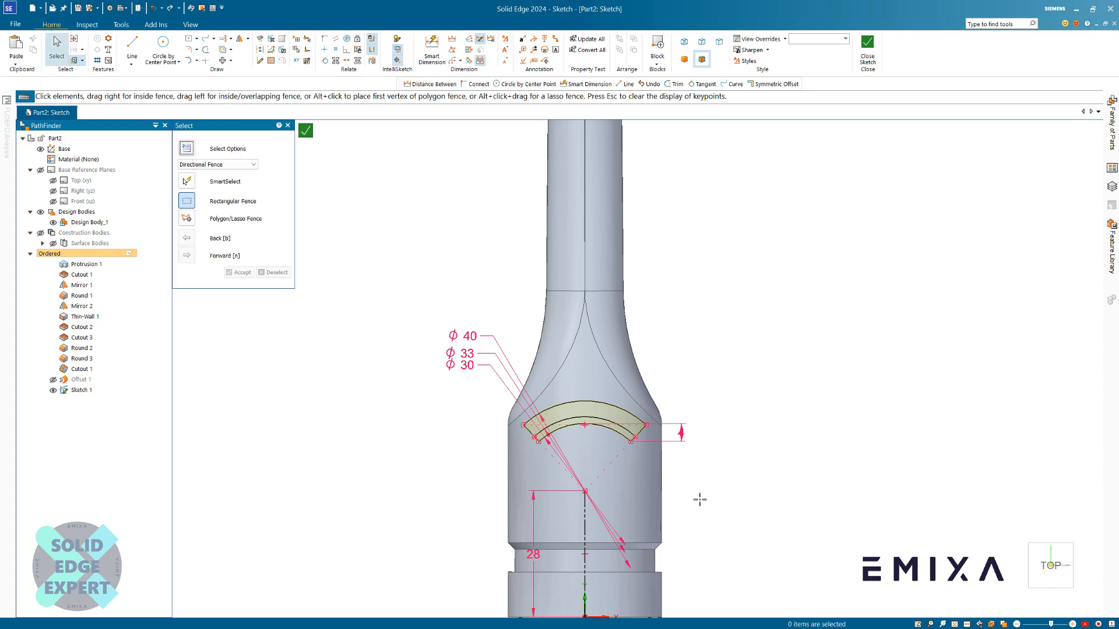
{"action": "left_click", "coordinate": [585, 518]}
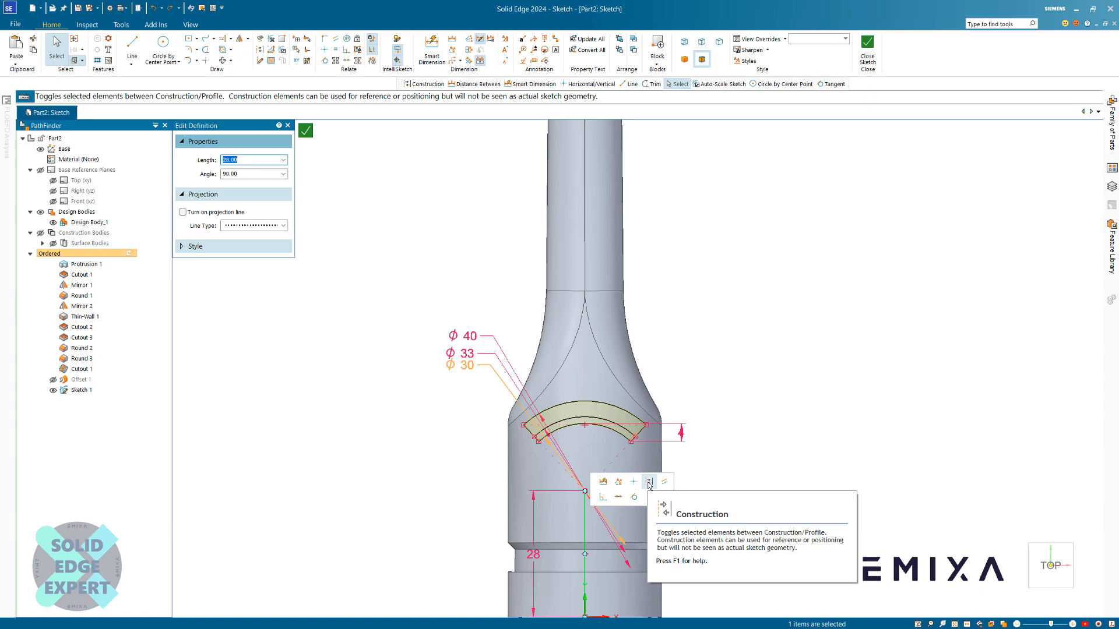
{"action": "left_click", "coordinate": [649, 483]}
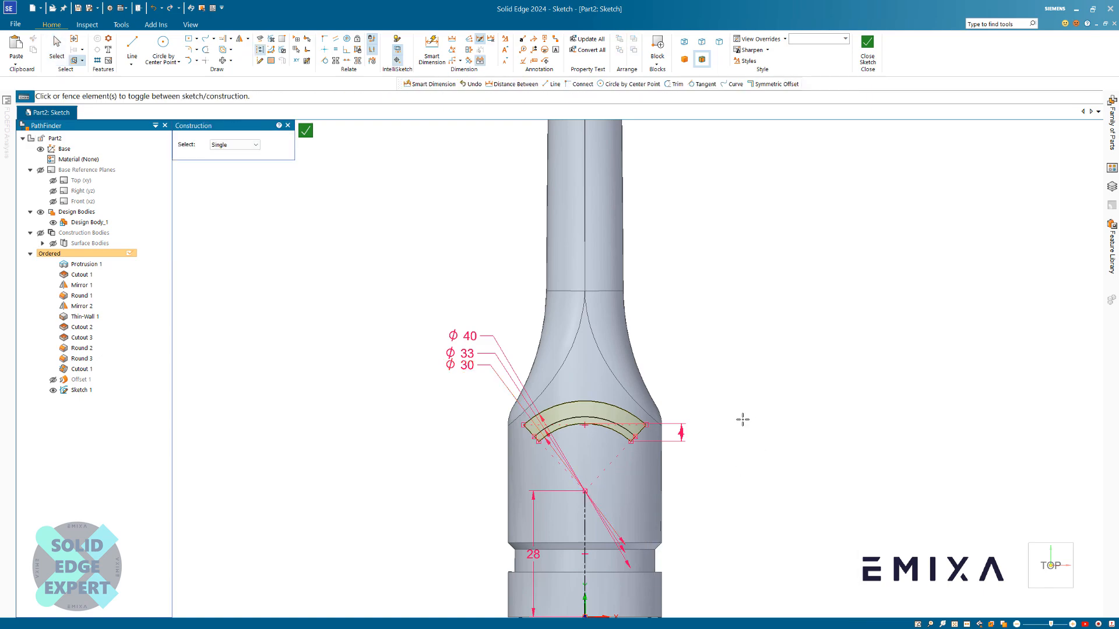
{"action": "left_click", "coordinate": [867, 48]}
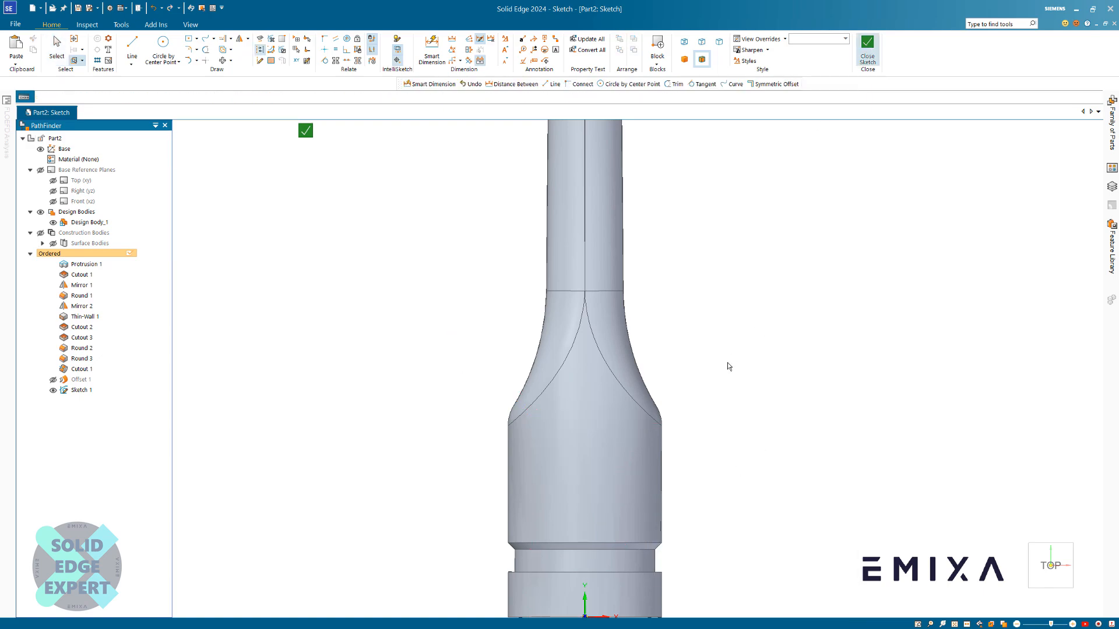
{"action": "left_click", "coordinate": [273, 144]}
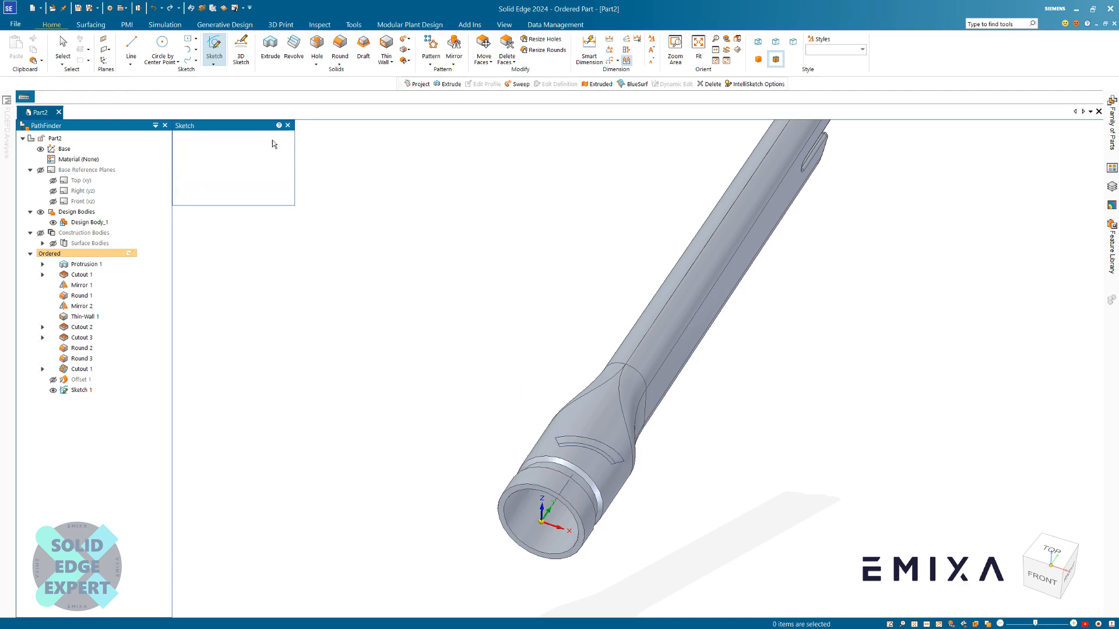
Project the closed outline between the 30 mm and 40 mm diameter arcs upward onto the body's outer cylindrical face
{"action": "scroll", "coordinate": [449, 326], "scroll_direction": "up", "scroll_amount": 3}
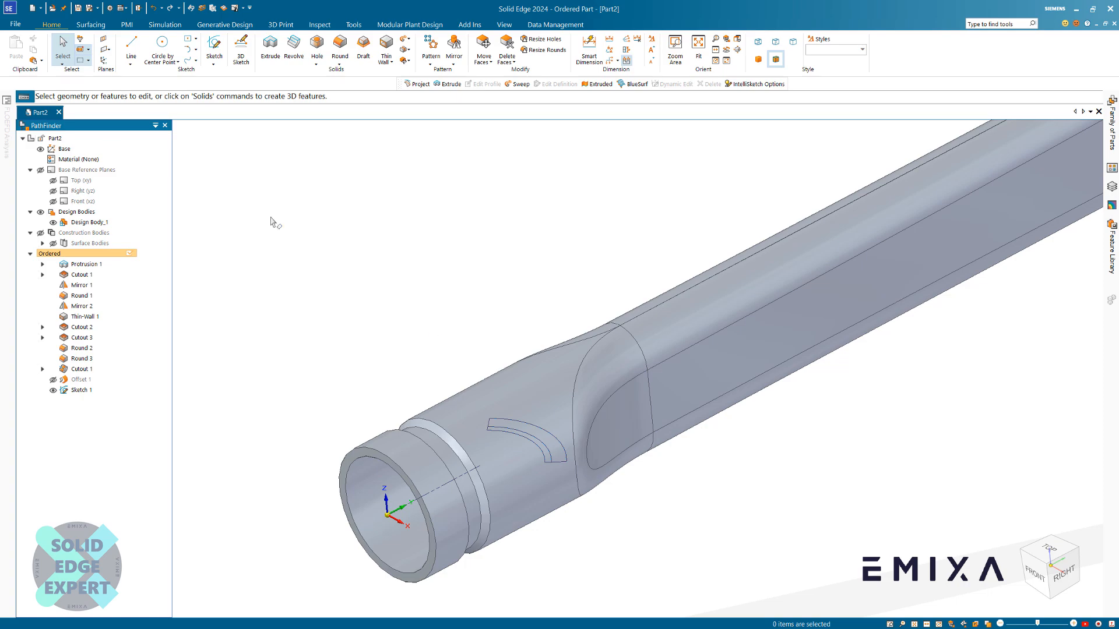
{"action": "left_click", "coordinate": [91, 24]}
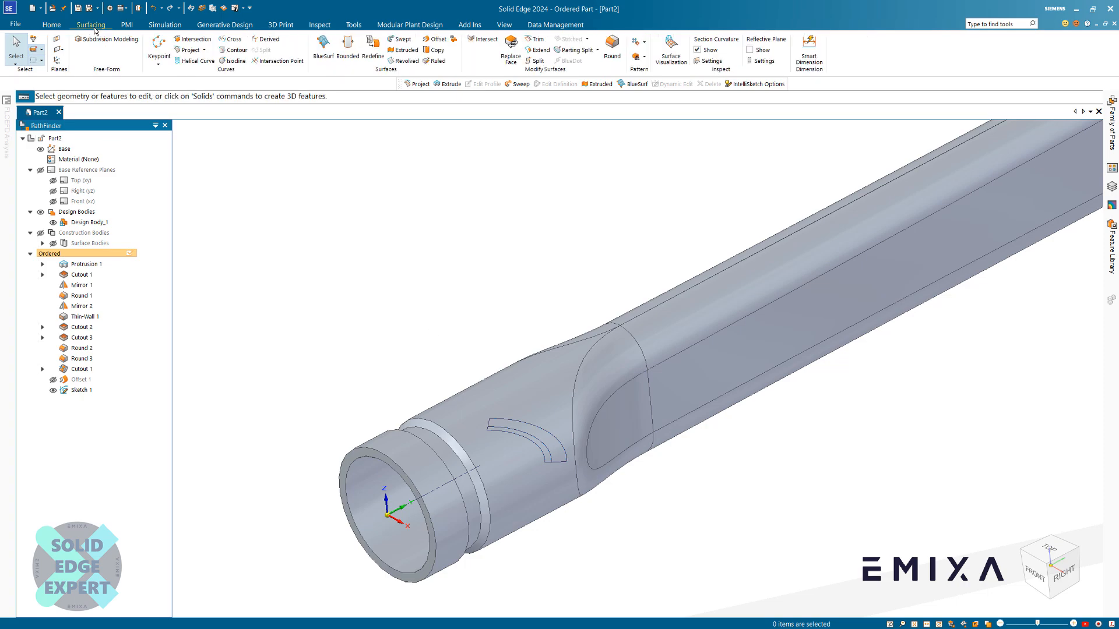
{"action": "left_click", "coordinate": [191, 50]}
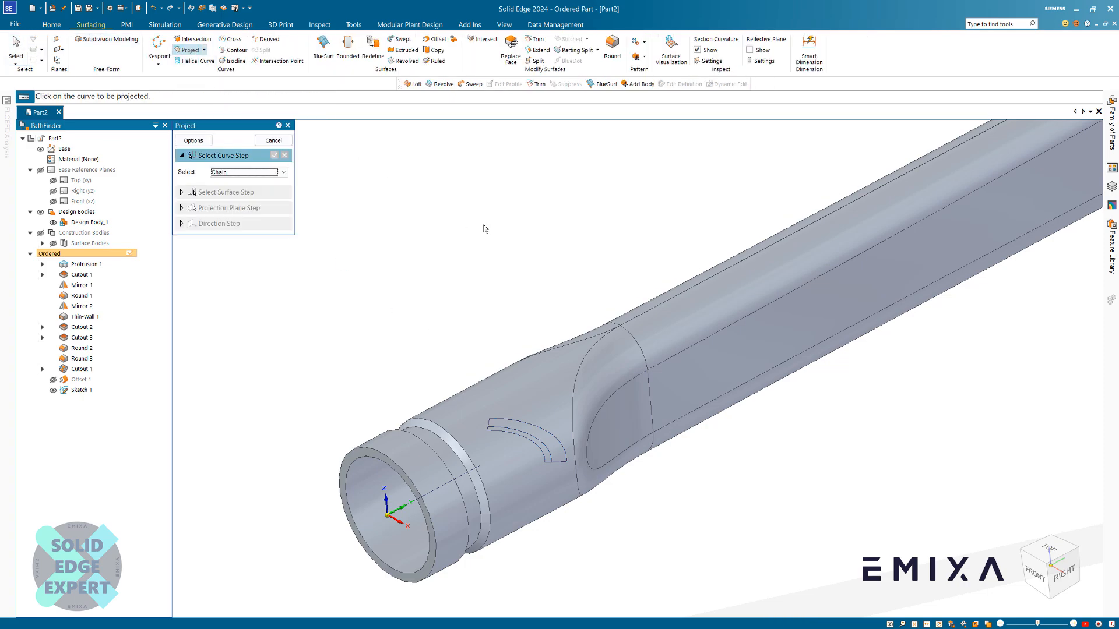
{"action": "scroll", "coordinate": [523, 411], "scroll_direction": "up", "scroll_amount": 2}
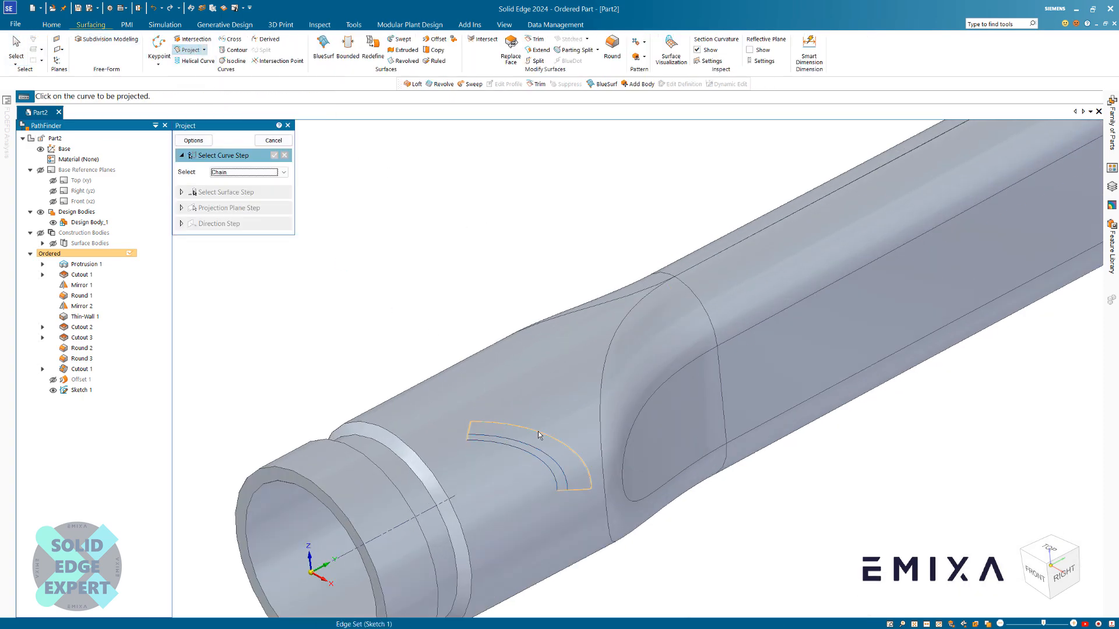
{"action": "left_click", "coordinate": [516, 462]}
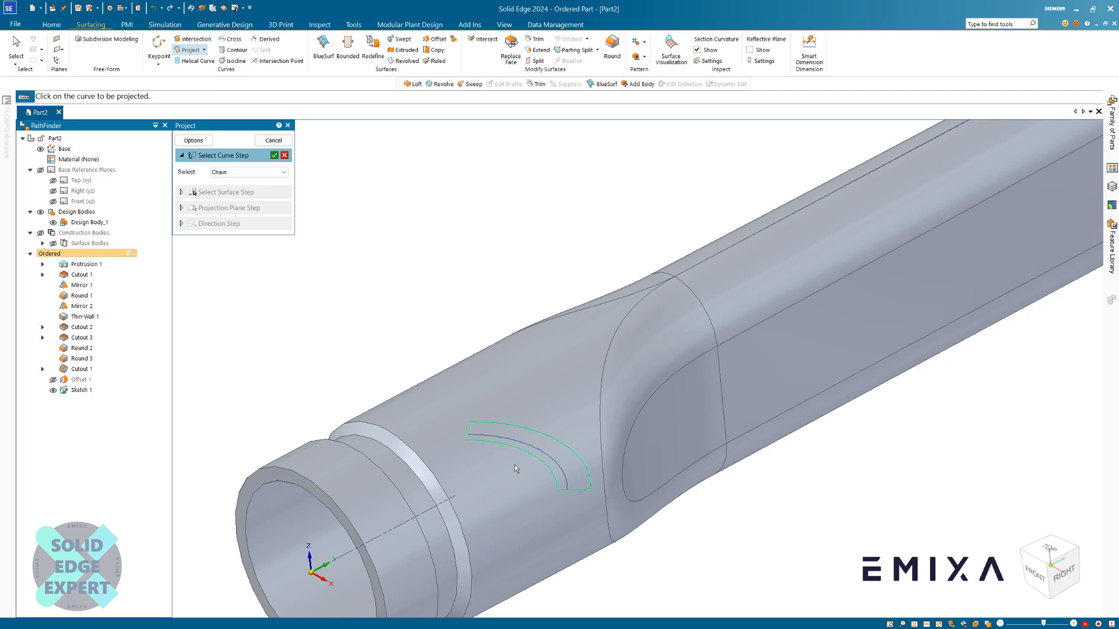
{"action": "right_click", "coordinate": [450, 290]}
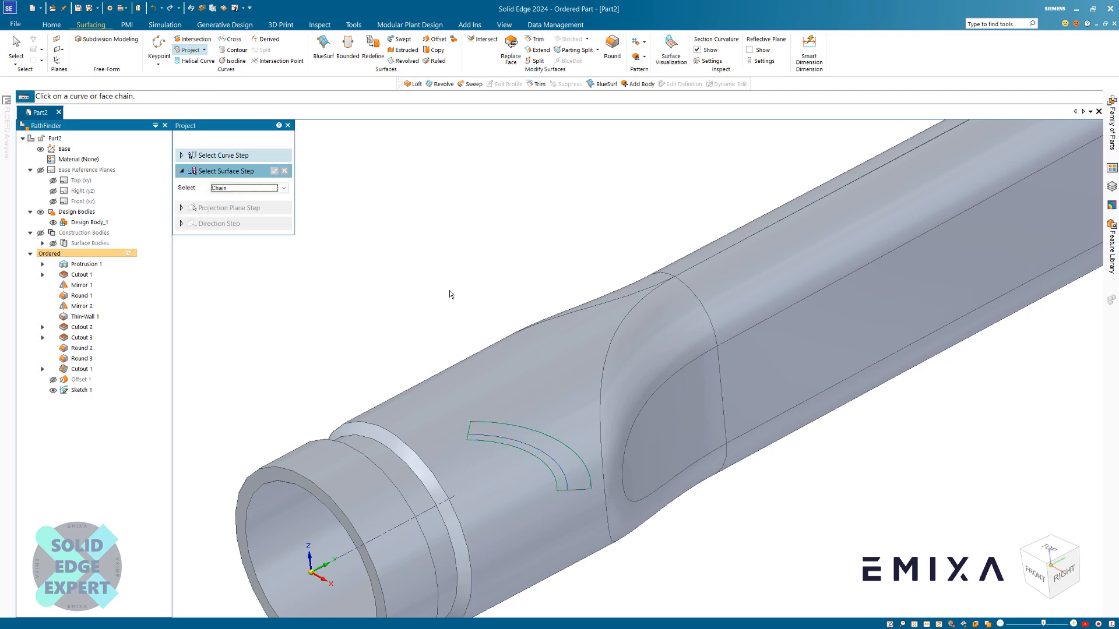
{"action": "left_click", "coordinate": [523, 382]}
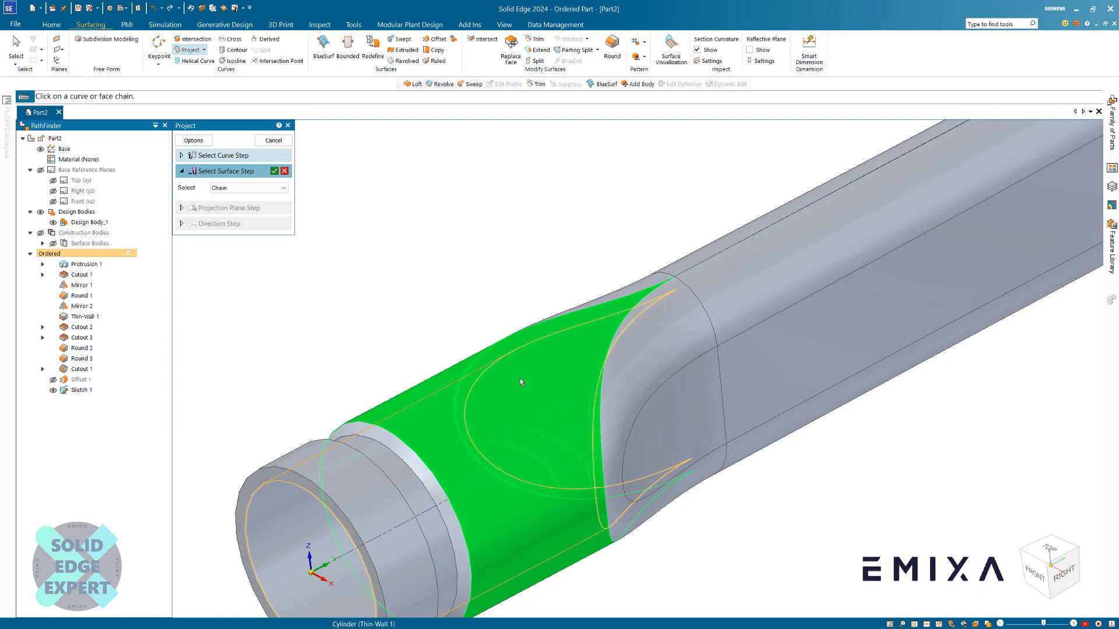
{"action": "right_click", "coordinate": [466, 299]}
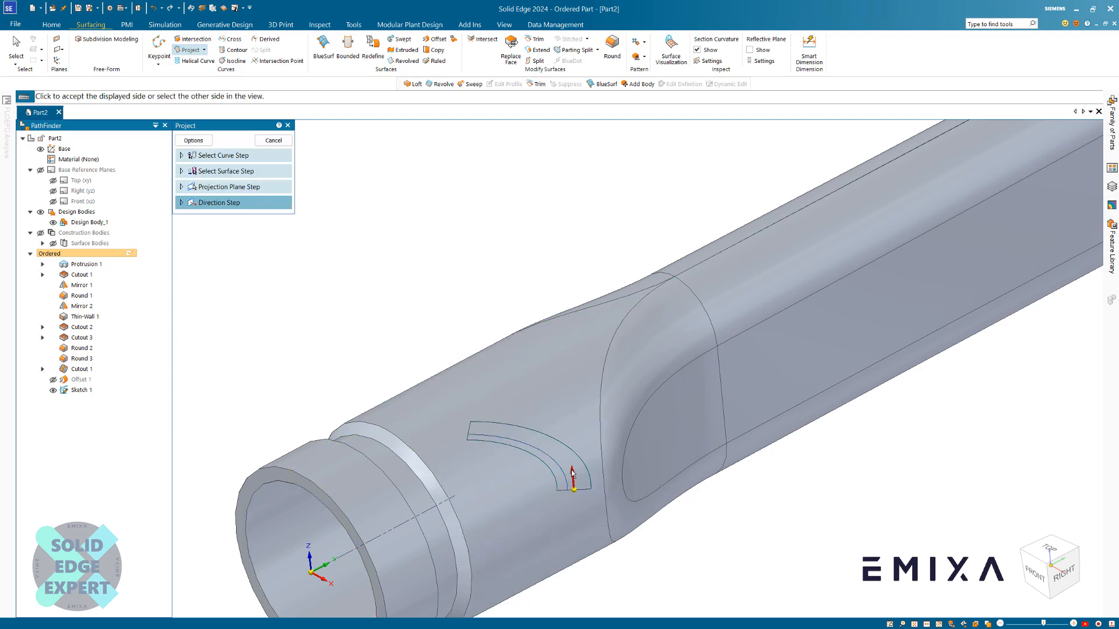
{"action": "left_click", "coordinate": [553, 410]}
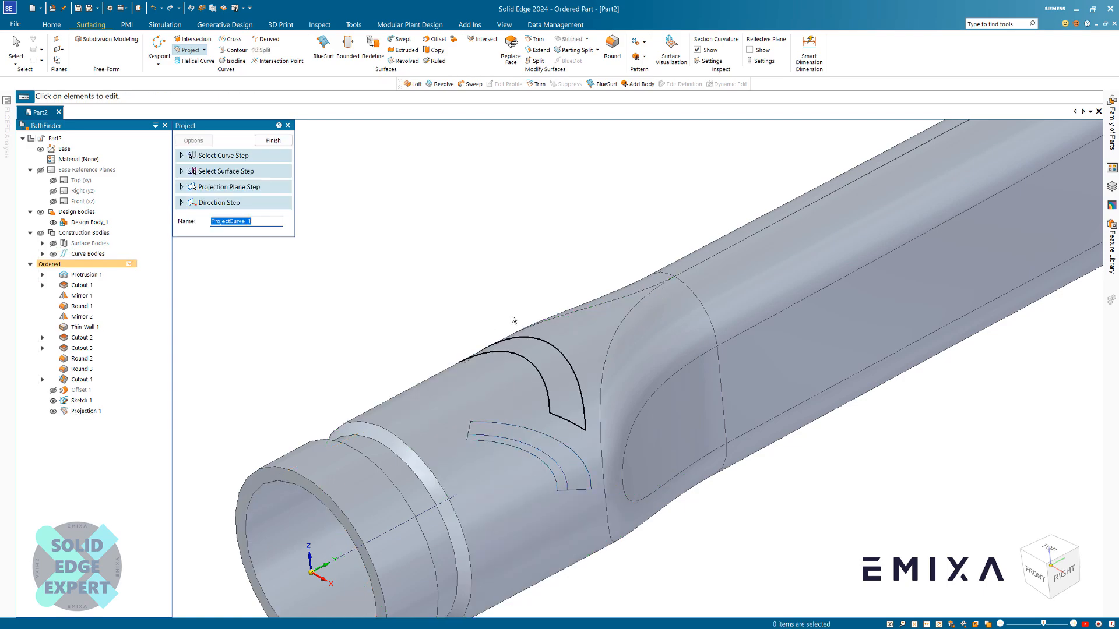
{"action": "left_click", "coordinate": [274, 141]}
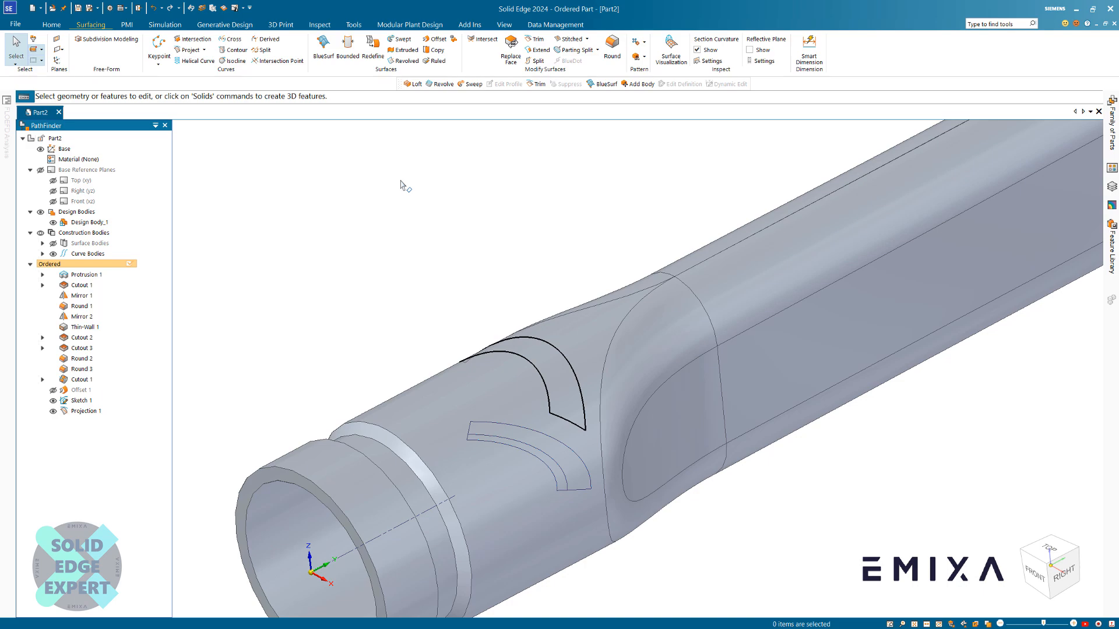
Project the closed outline between the 30 mm and 33 mm diameter arcs upward onto the offset surface, and hide that surface and the sketch
{"action": "left_click", "coordinate": [190, 50]}
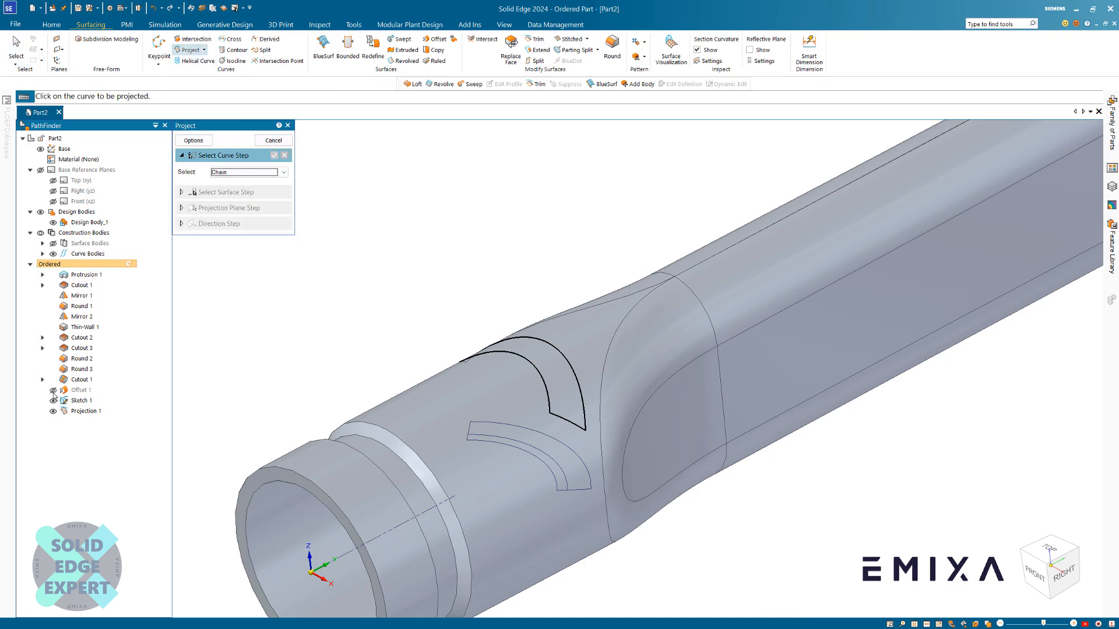
{"action": "left_click", "coordinate": [537, 459]}
{"action": "right_click", "coordinate": [408, 310]}
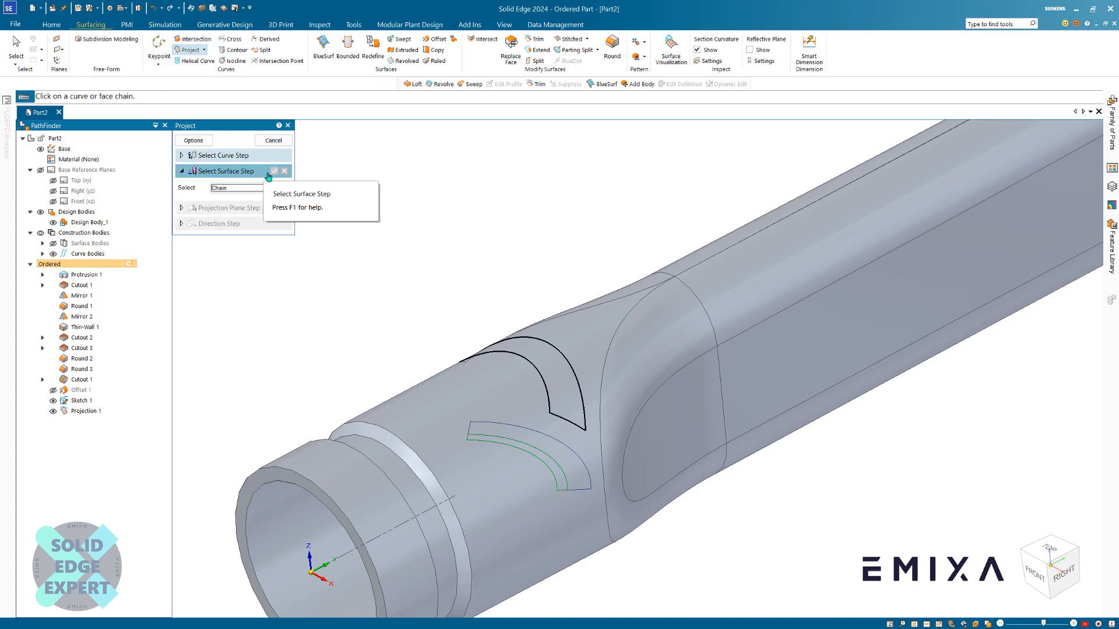
{"action": "left_click", "coordinate": [53, 390]}
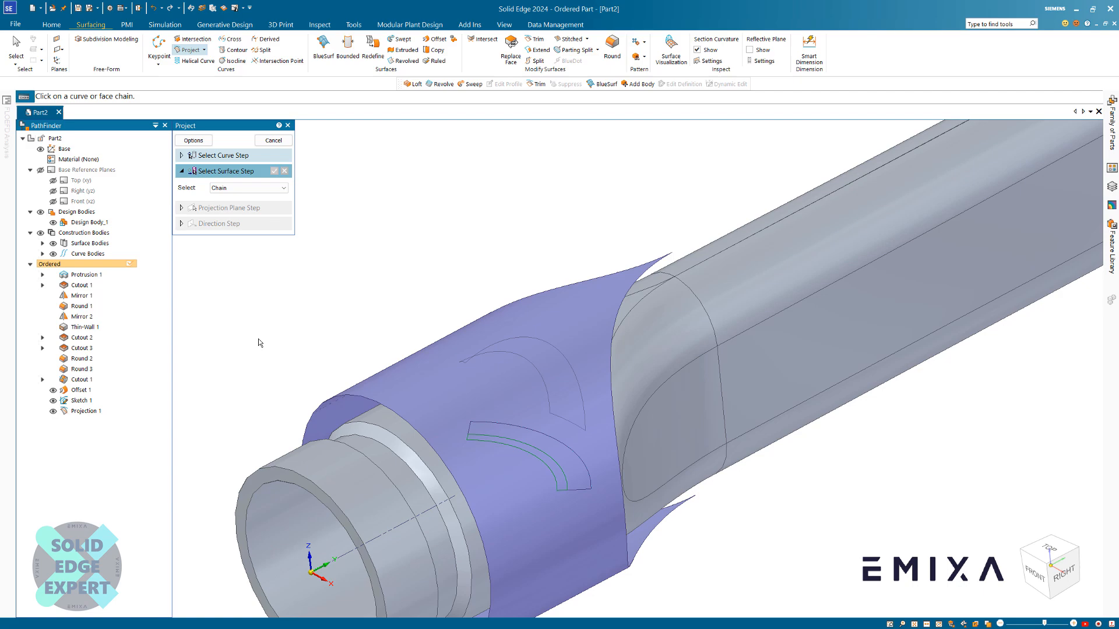
{"action": "left_click", "coordinate": [452, 384]}
{"action": "right_click", "coordinate": [421, 274]}
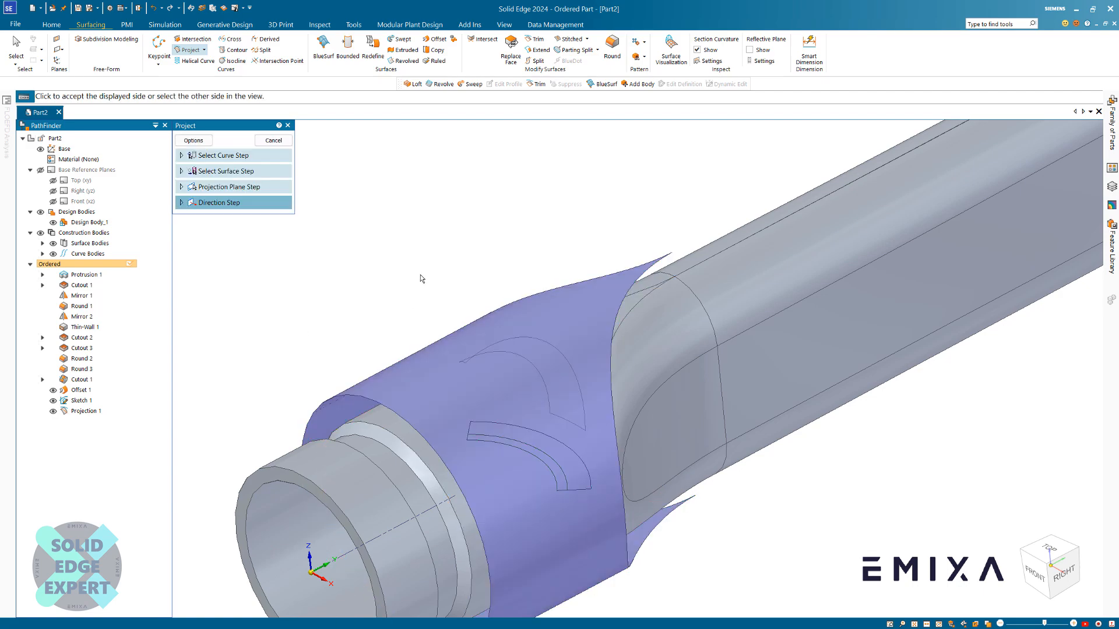
{"action": "left_click", "coordinate": [557, 432]}
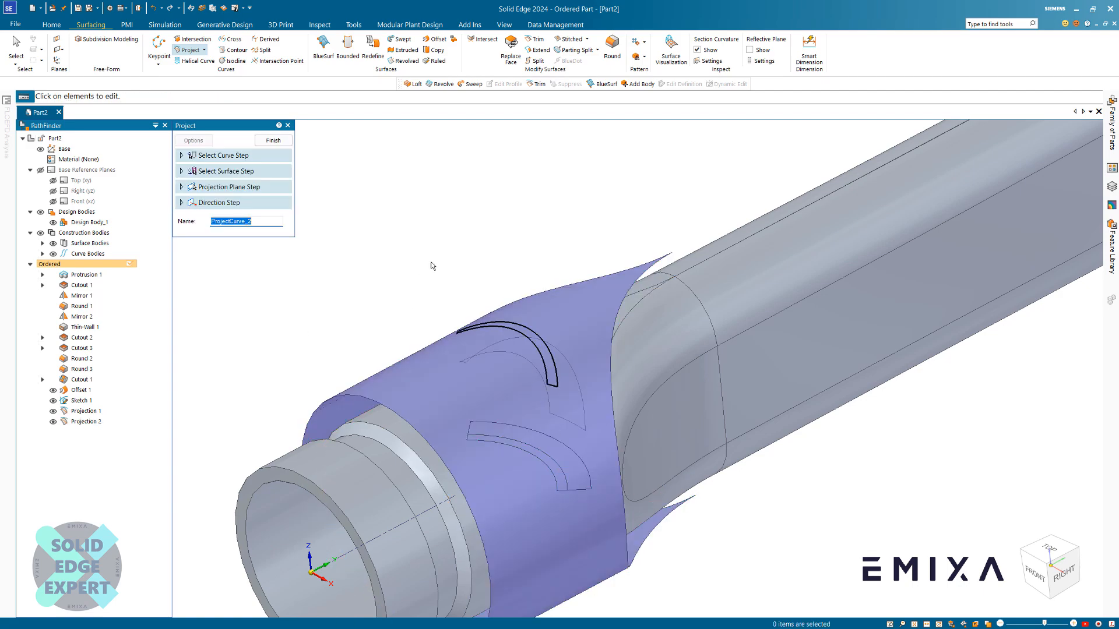
{"action": "left_click", "coordinate": [273, 141]}
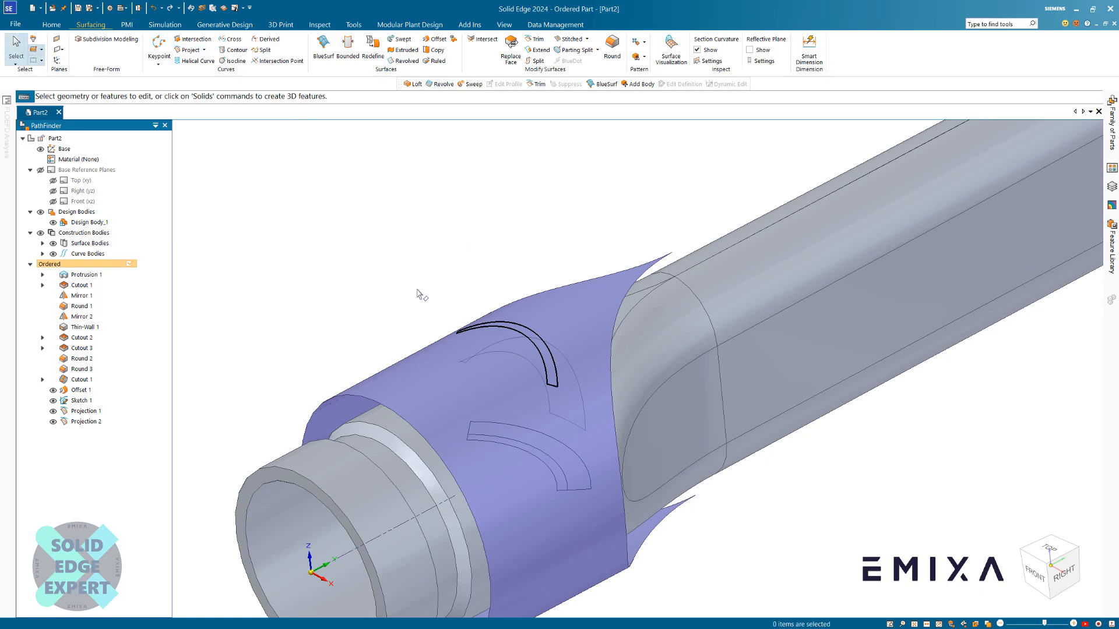
{"action": "left_click", "coordinate": [54, 390]}
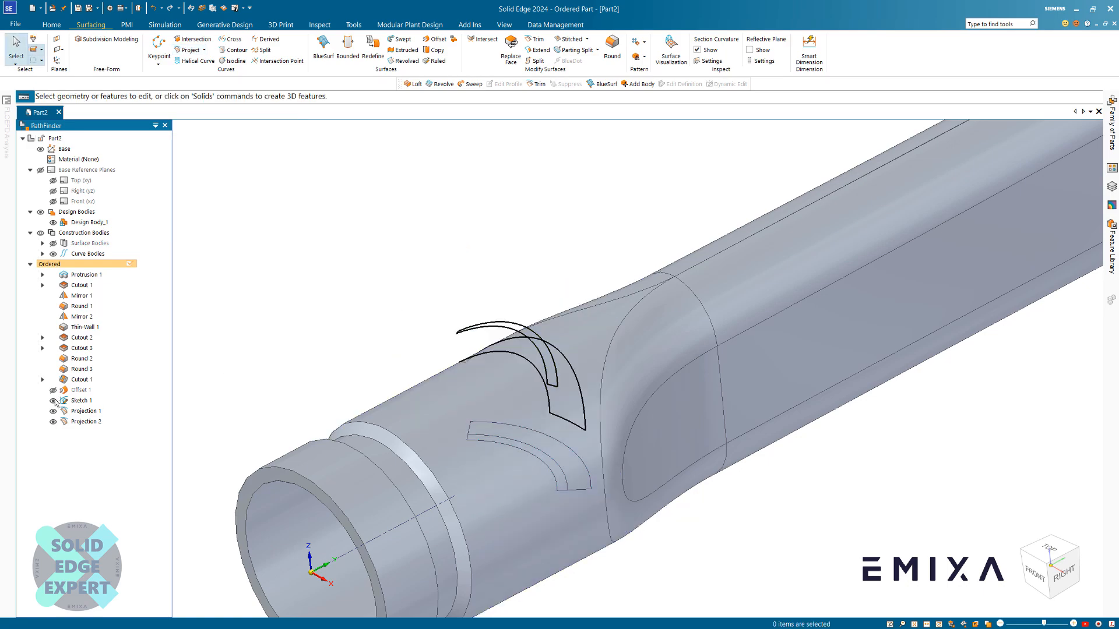
{"action": "left_click", "coordinate": [53, 401]}
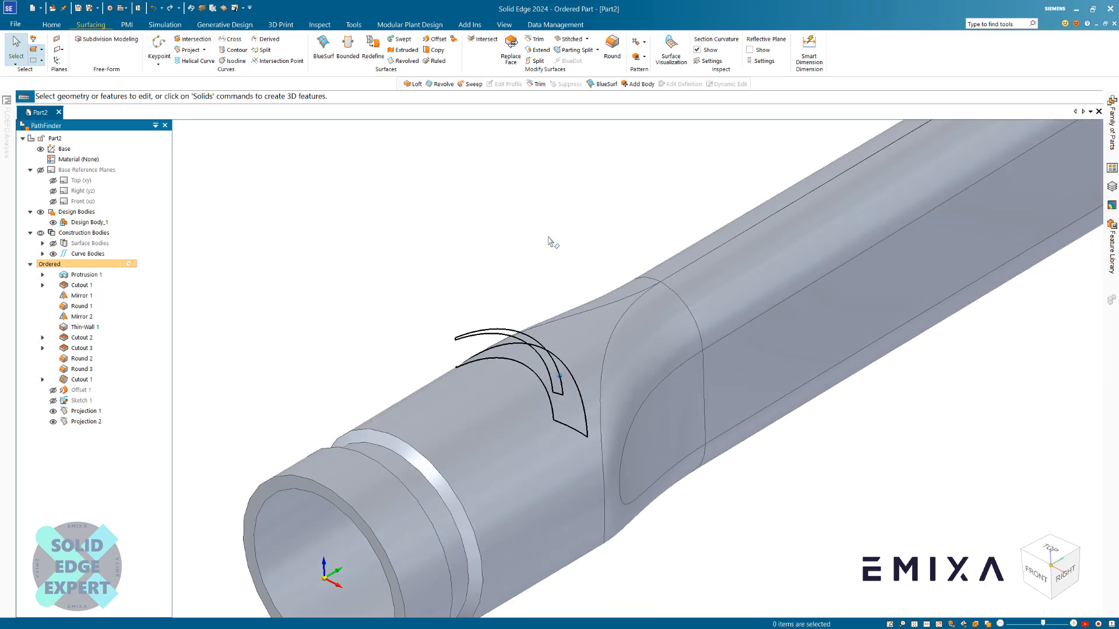
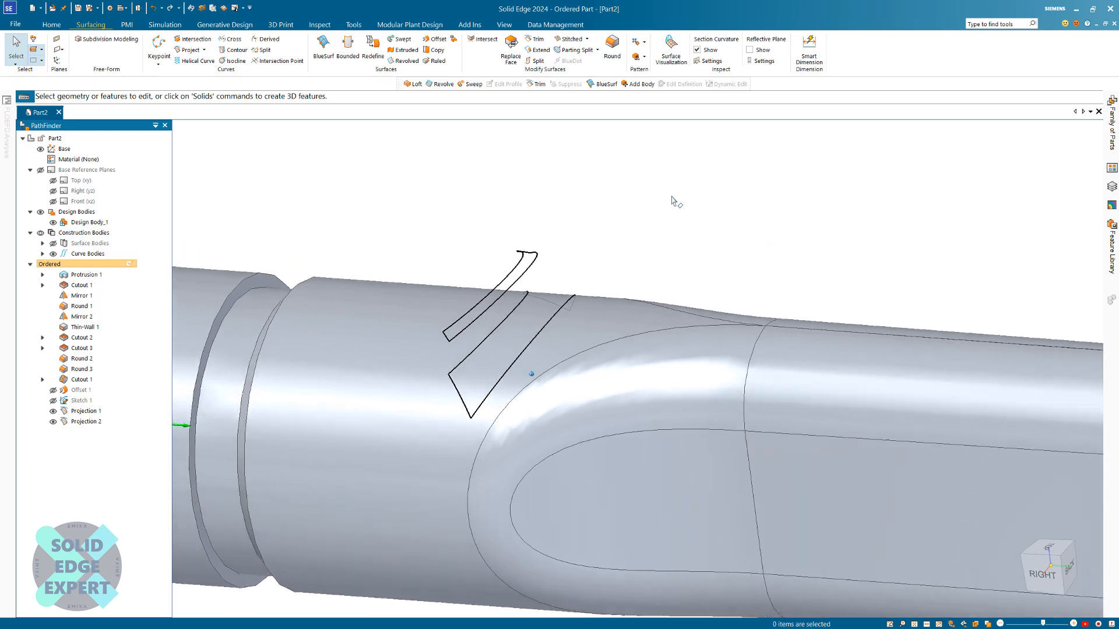
Create a lofted protrusion from the narrow projected outline above the body to the wider projected outline on the cylindrical face
{"action": "left_click", "coordinate": [52, 25]}
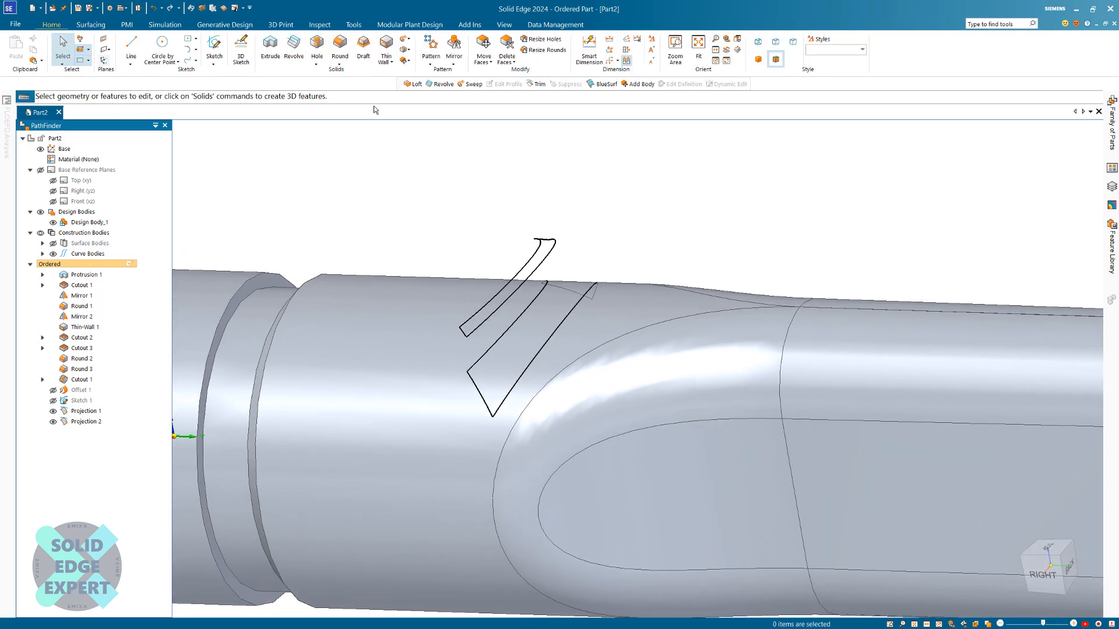
{"action": "left_click", "coordinate": [406, 39]}
{"action": "left_click", "coordinate": [425, 80]}
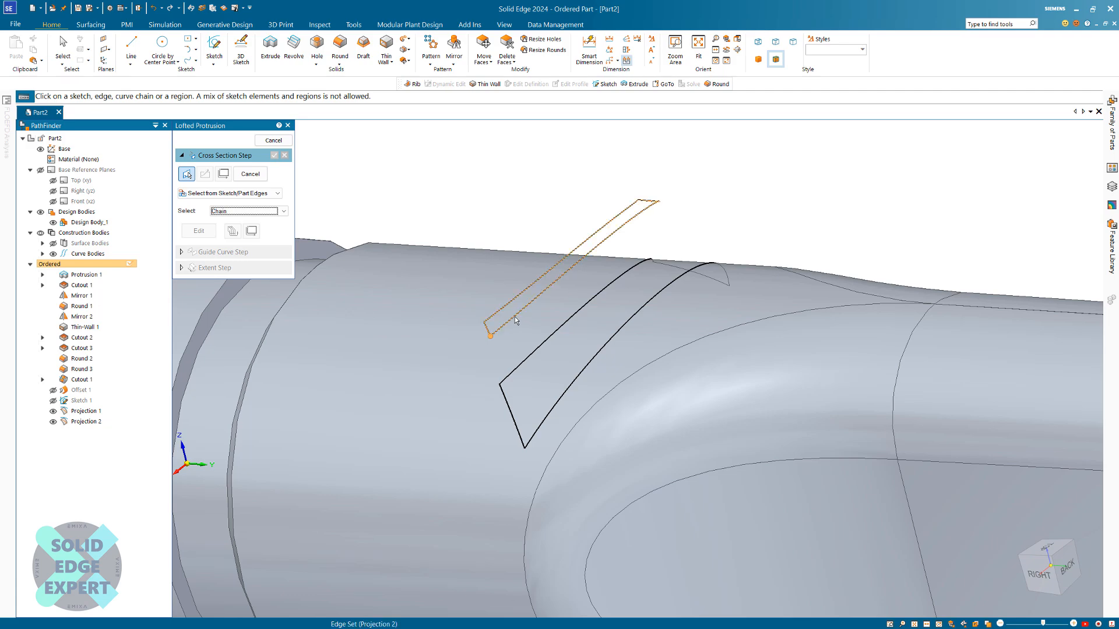
{"action": "left_click", "coordinate": [513, 316]}
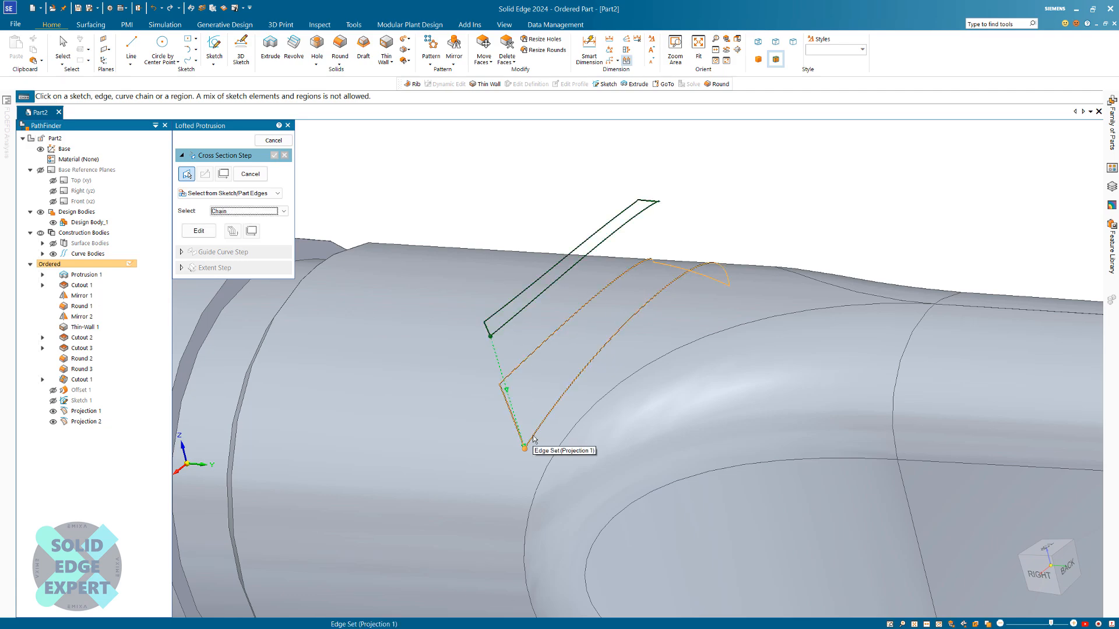
{"action": "middle_click_drag", "start_coordinate": [539, 437], "coordinate": [627, 451]}
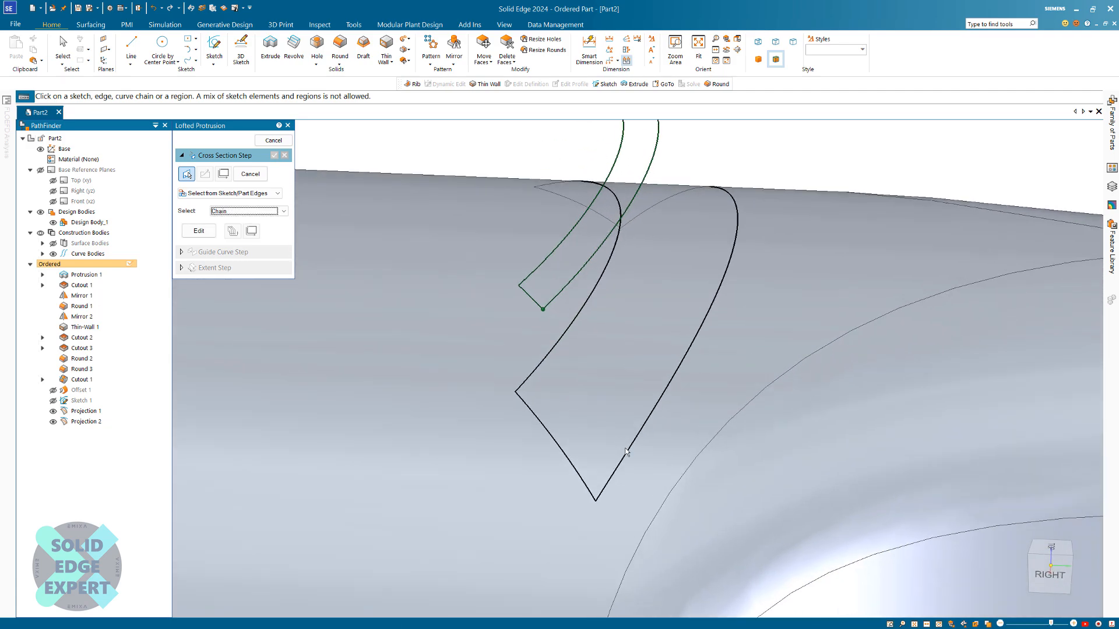
{"action": "left_click", "coordinate": [628, 454]}
{"action": "middle_click_drag", "start_coordinate": [627, 400], "coordinate": [326, 204]}
{"action": "left_click", "coordinate": [273, 140]}
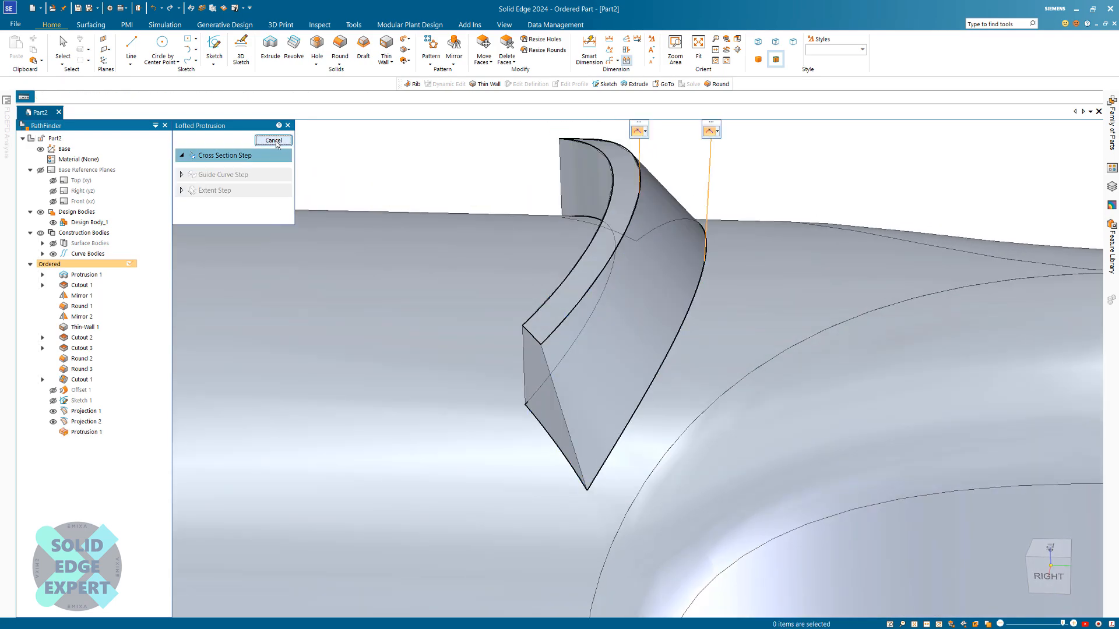
{"action": "left_click", "coordinate": [274, 141]}
Hide both projected curve outlines and the construction bodies so only the solid body is displayed
{"action": "middle_click_drag", "start_coordinate": [802, 171], "coordinate": [583, 173]}
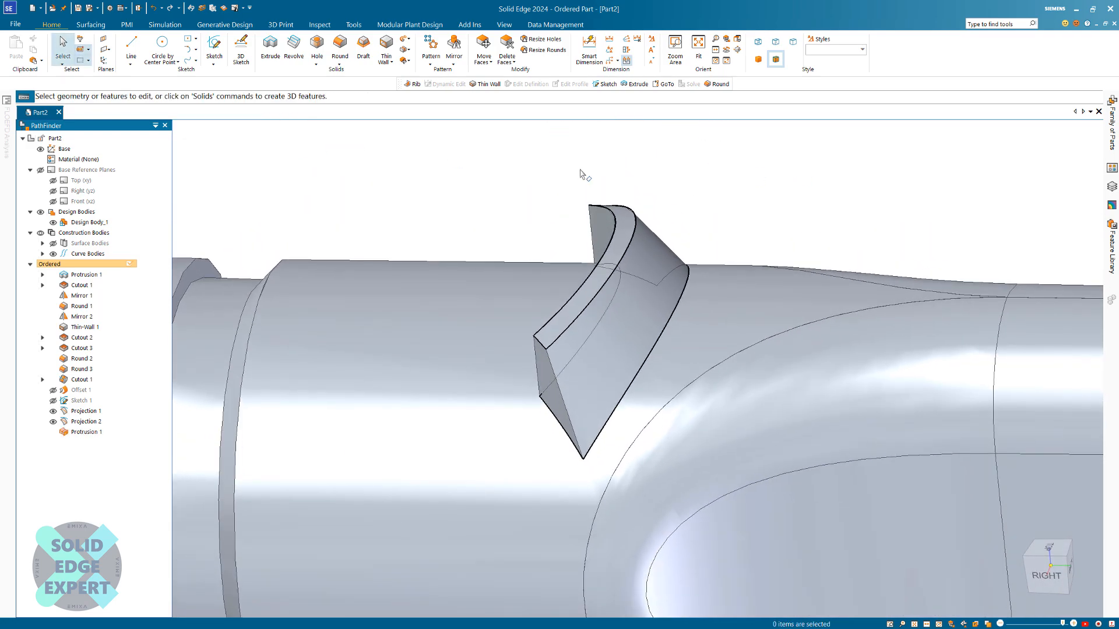
{"action": "left_click", "coordinate": [53, 411]}
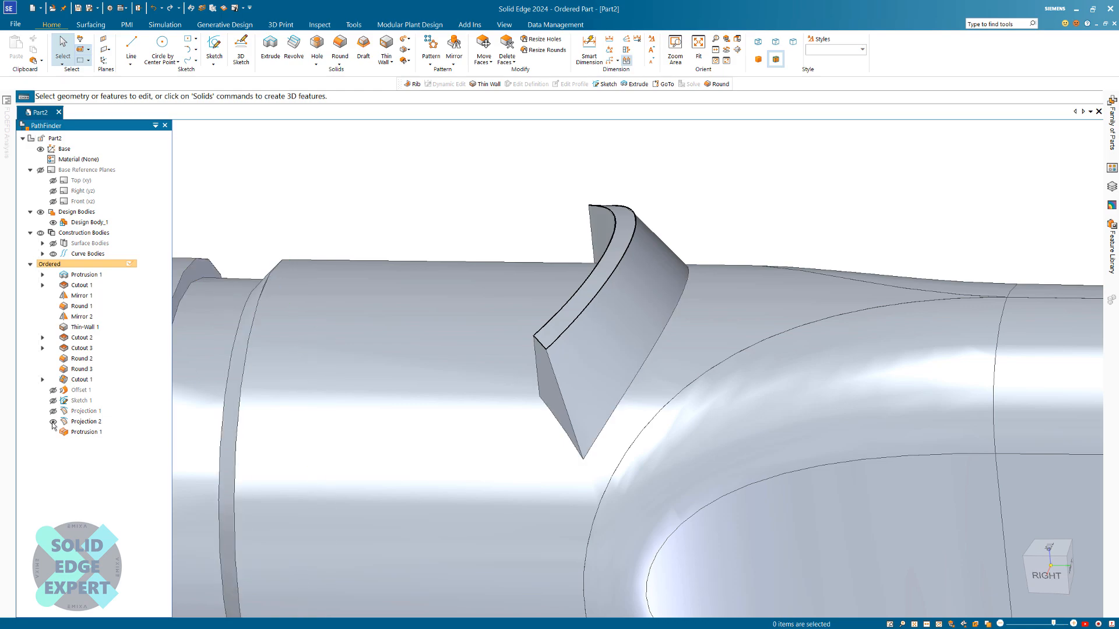
{"action": "left_click", "coordinate": [53, 422]}
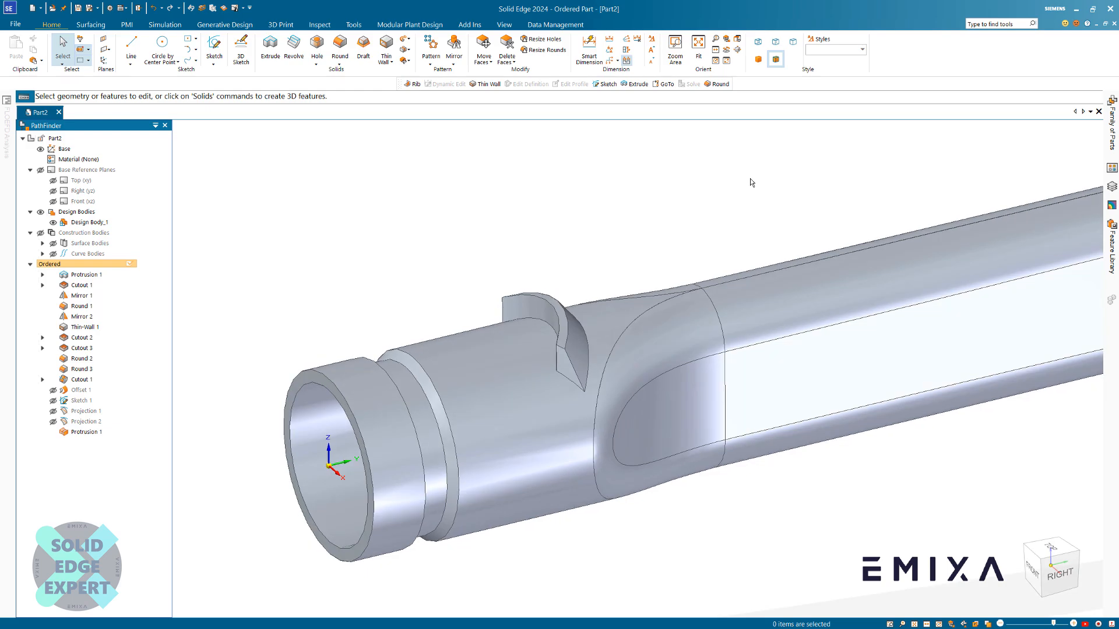
Start a rib with its profile on a plane parallel to the base horizontal plane, 20 mm above it
{"action": "left_click", "coordinate": [389, 62]}
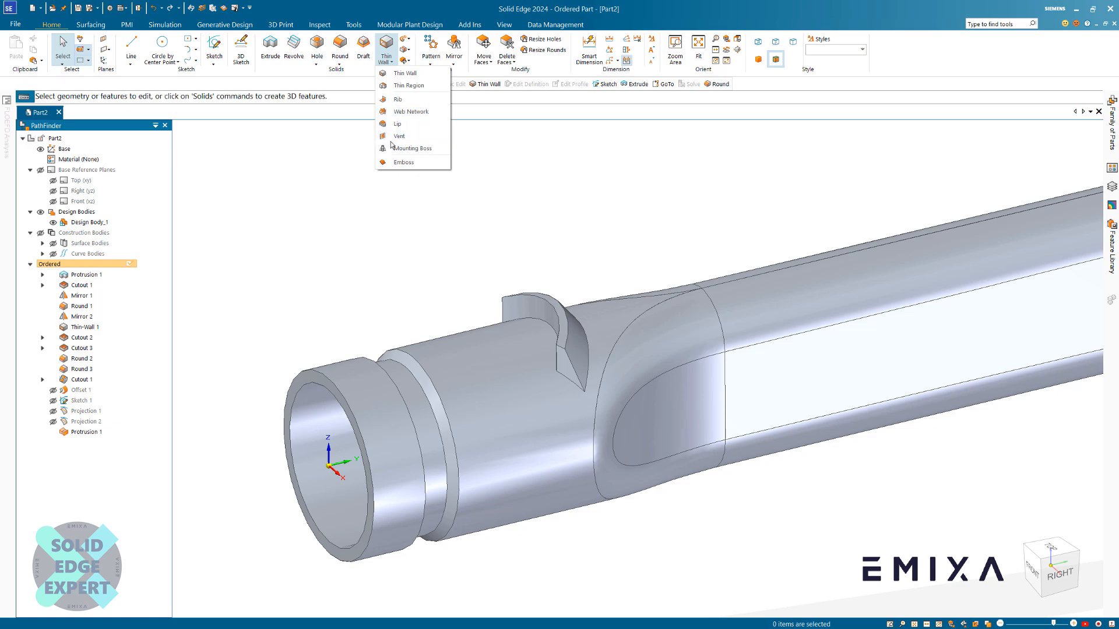
{"action": "left_click", "coordinate": [398, 101]}
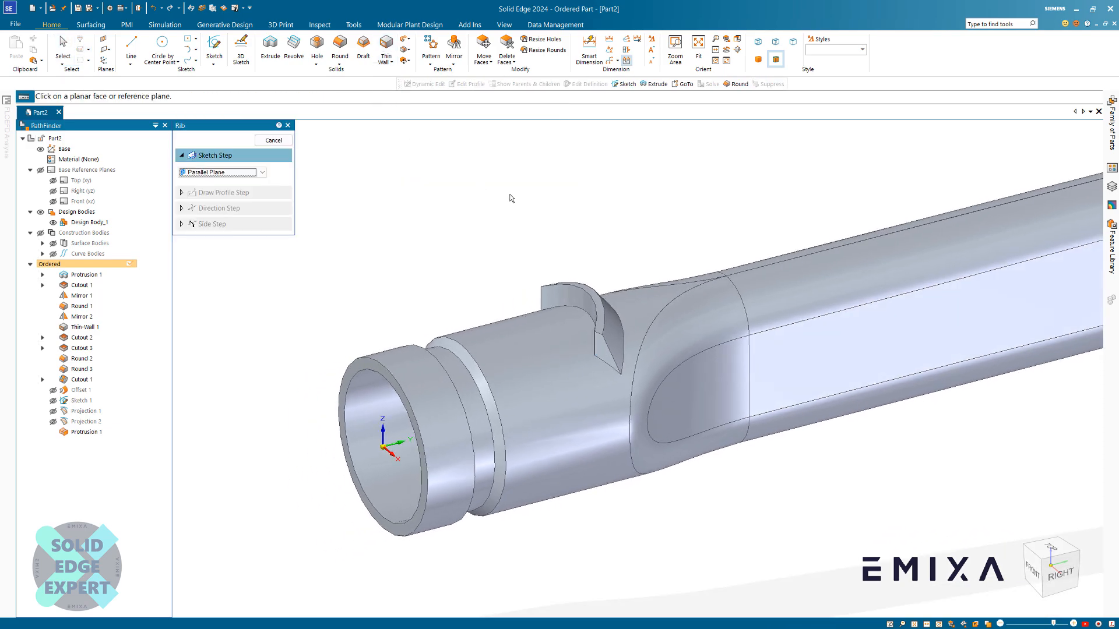
{"action": "left_click", "coordinate": [263, 173]}
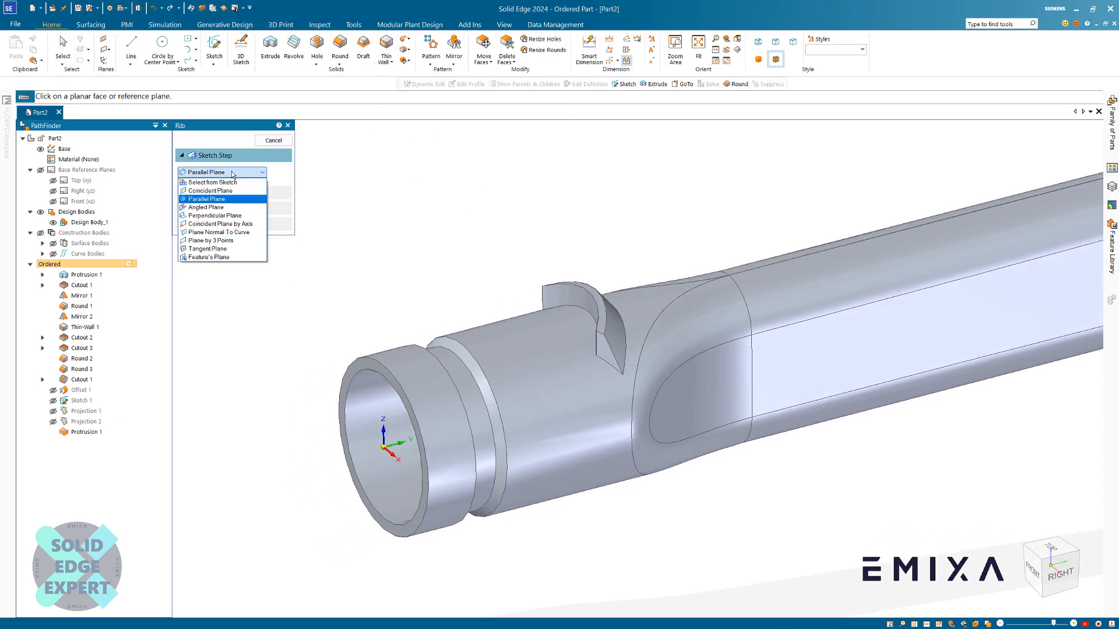
{"action": "left_click", "coordinate": [225, 200]}
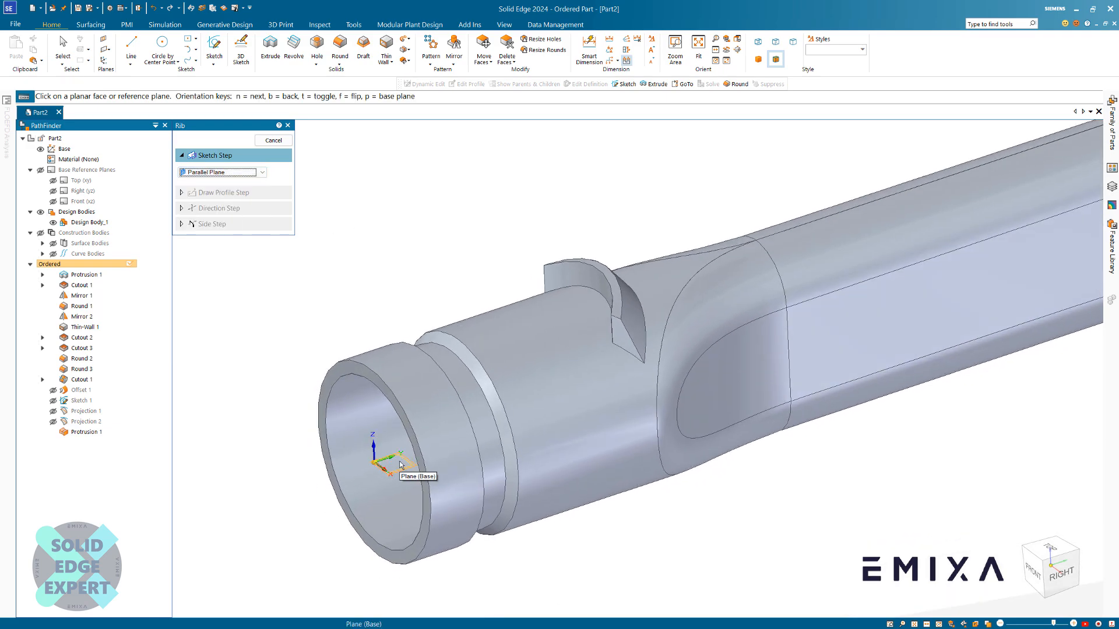
{"action": "left_click", "coordinate": [398, 466]}
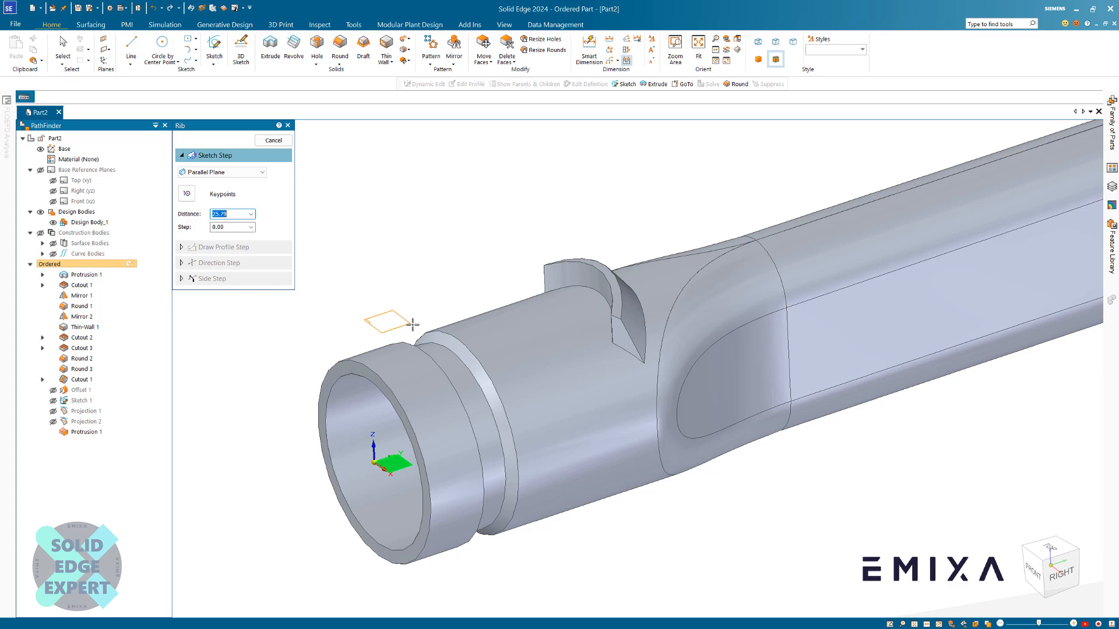
{"action": "key", "text": "Tab"}
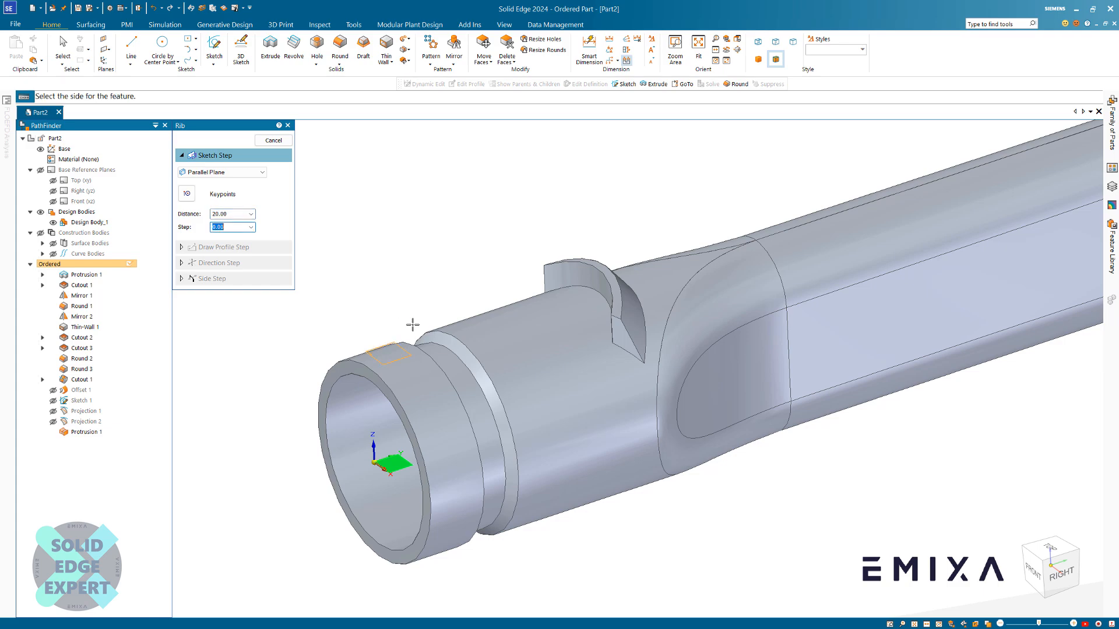
{"action": "left_click", "coordinate": [411, 313]}
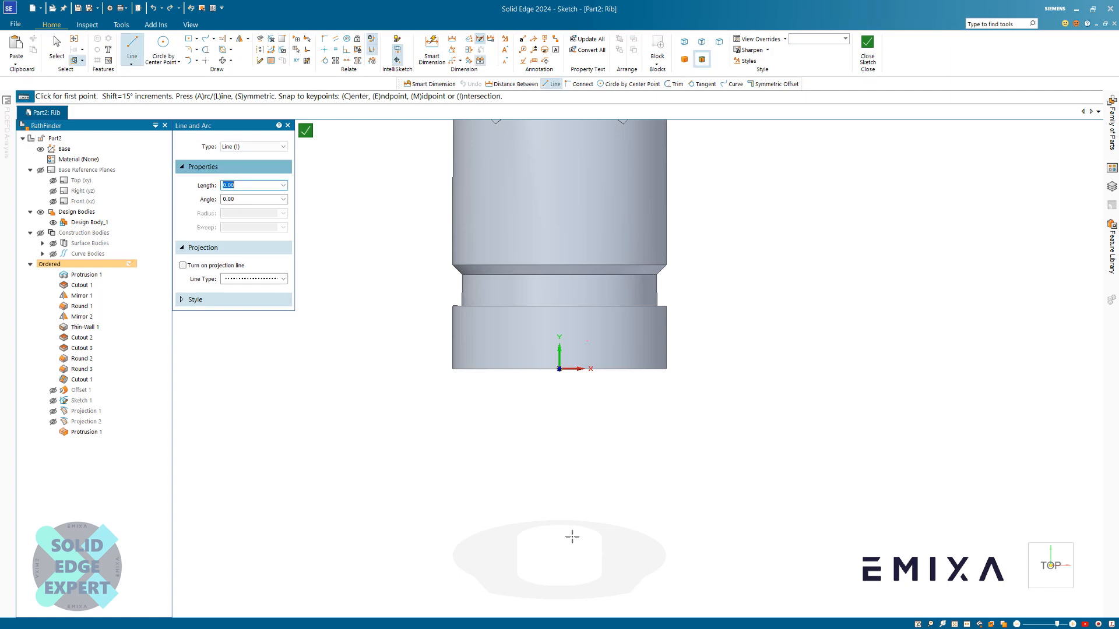
Draw a 6 mm line from the midpoint of the lofted band's inner lower arc straight toward the grooved end, and close the rib profile
{"action": "scroll", "coordinate": [572, 532], "scroll_direction": "down", "scroll_amount": 3}
{"action": "scroll", "coordinate": [570, 352], "scroll_direction": "up", "scroll_amount": 3}
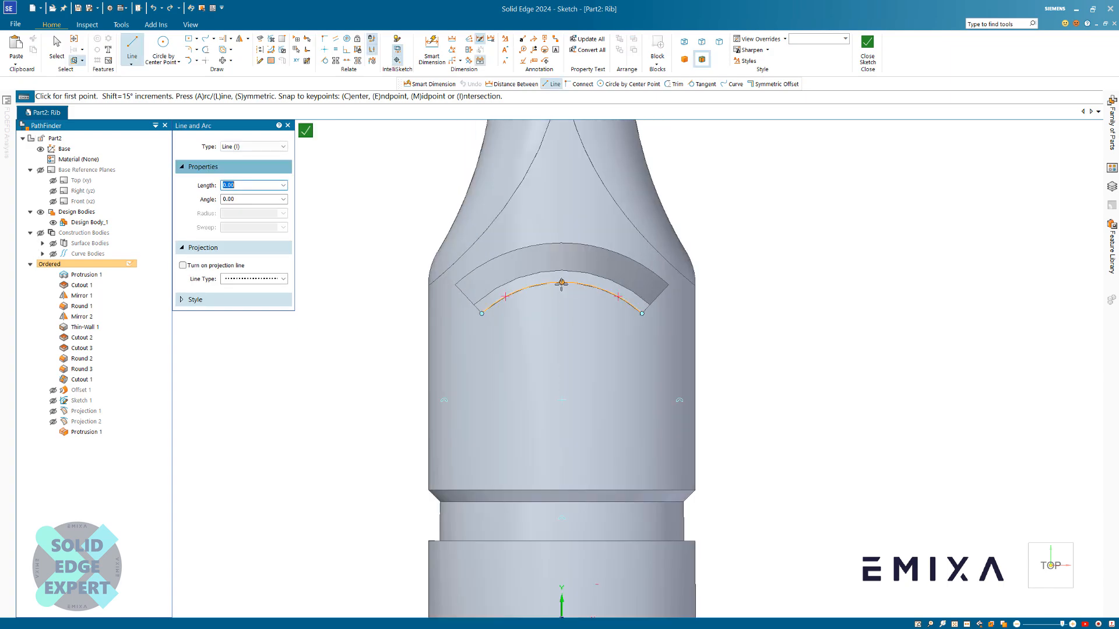
{"action": "left_click", "coordinate": [562, 282]}
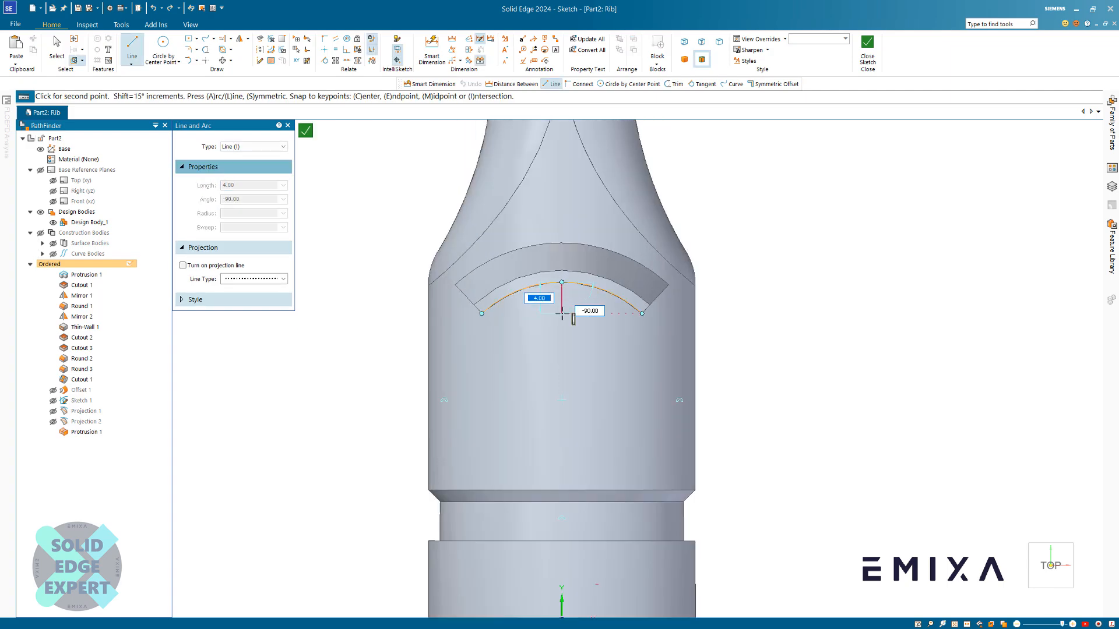
{"action": "left_click", "coordinate": [562, 329]}
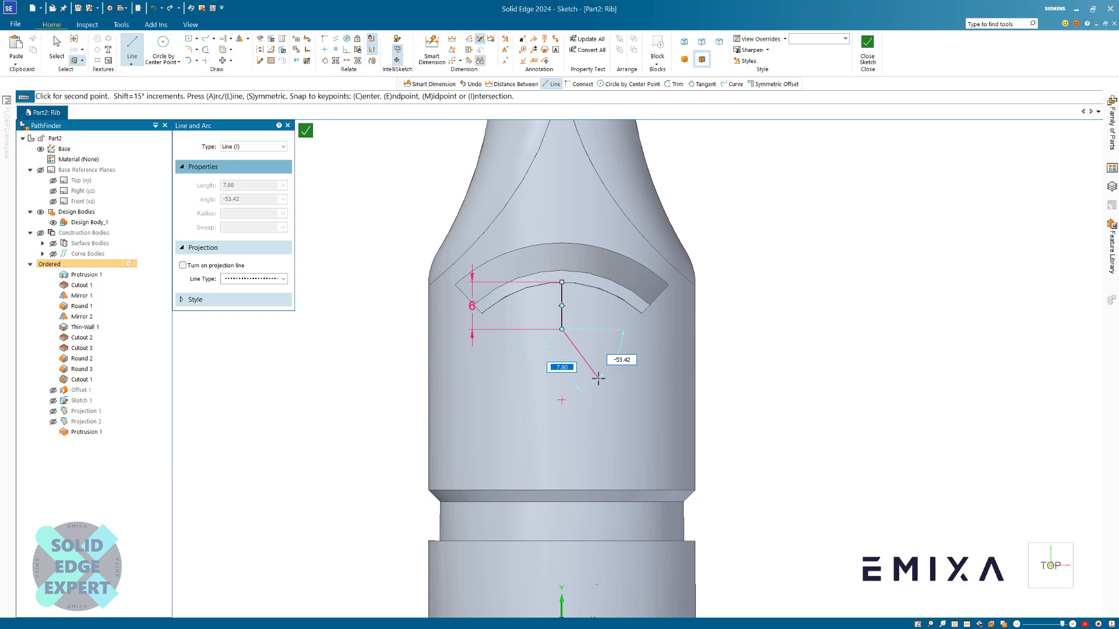
{"action": "key", "text": "Escape"}
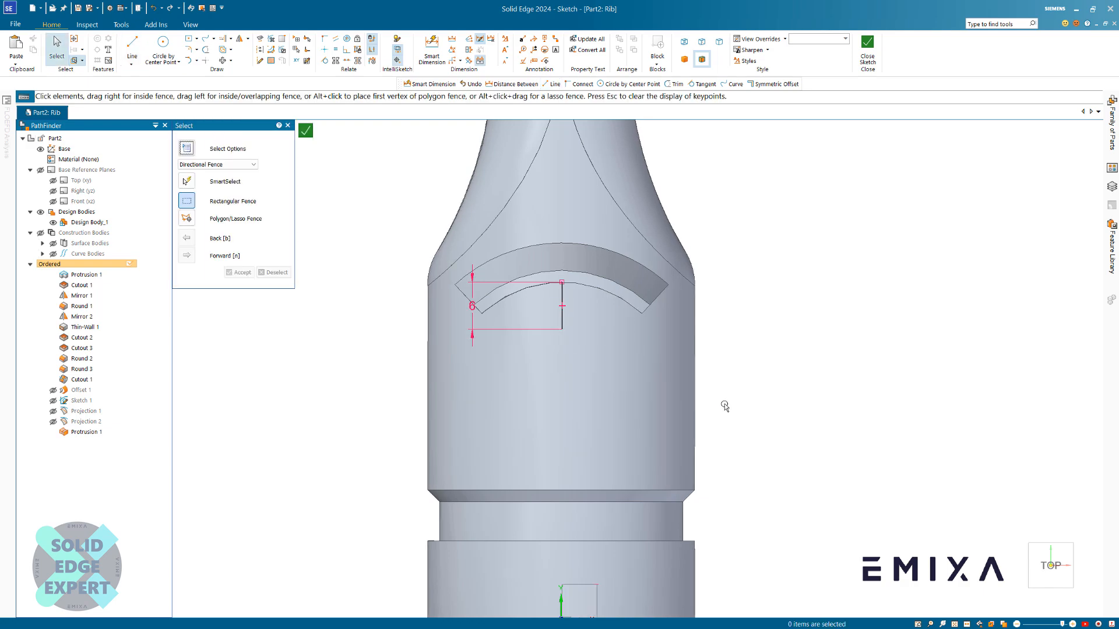
{"action": "scroll", "coordinate": [554, 244], "scroll_direction": "up", "scroll_amount": 3}
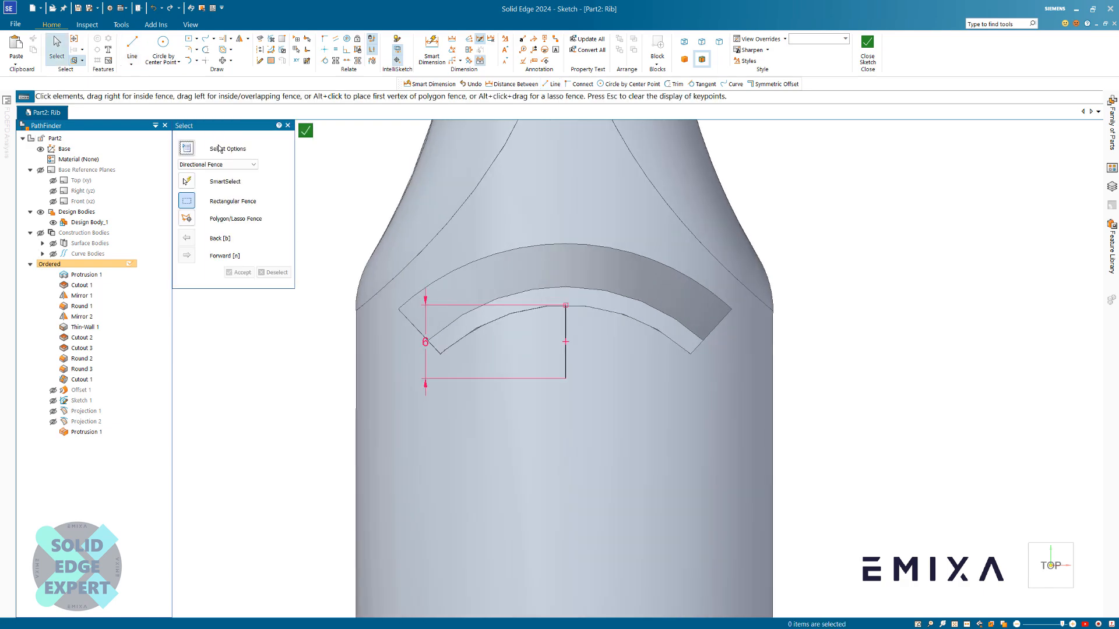
{"action": "left_click", "coordinate": [306, 131]}
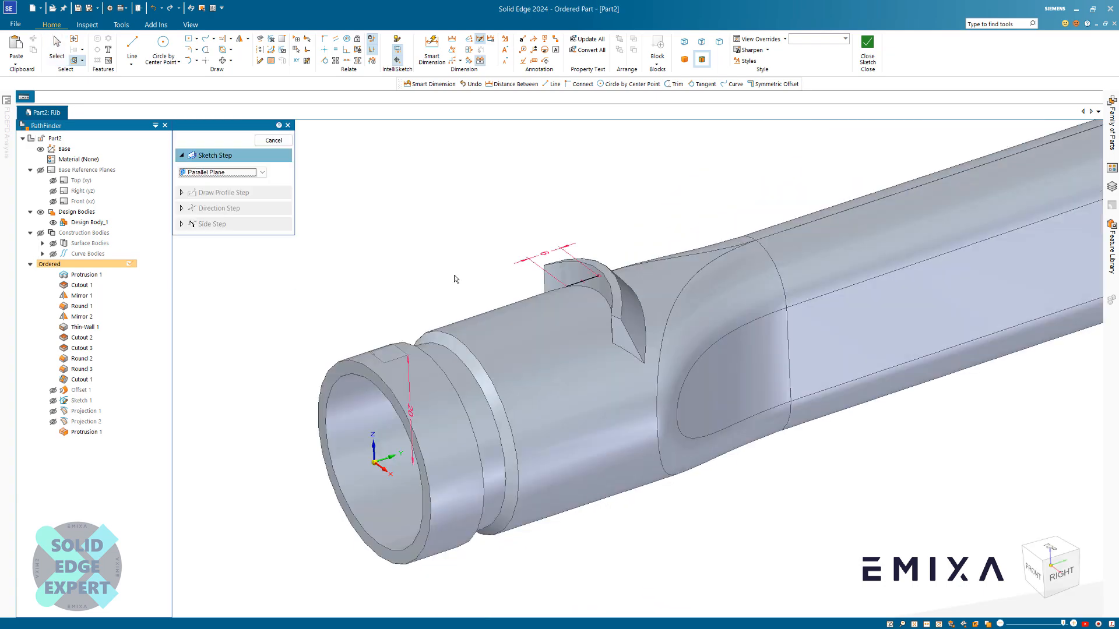
Build the rib from the 6 mm line with No Extend and Extend to Next, 1.5 mm thick, directed down into the body
{"action": "scroll", "coordinate": [589, 268], "scroll_direction": "up", "scroll_amount": 3}
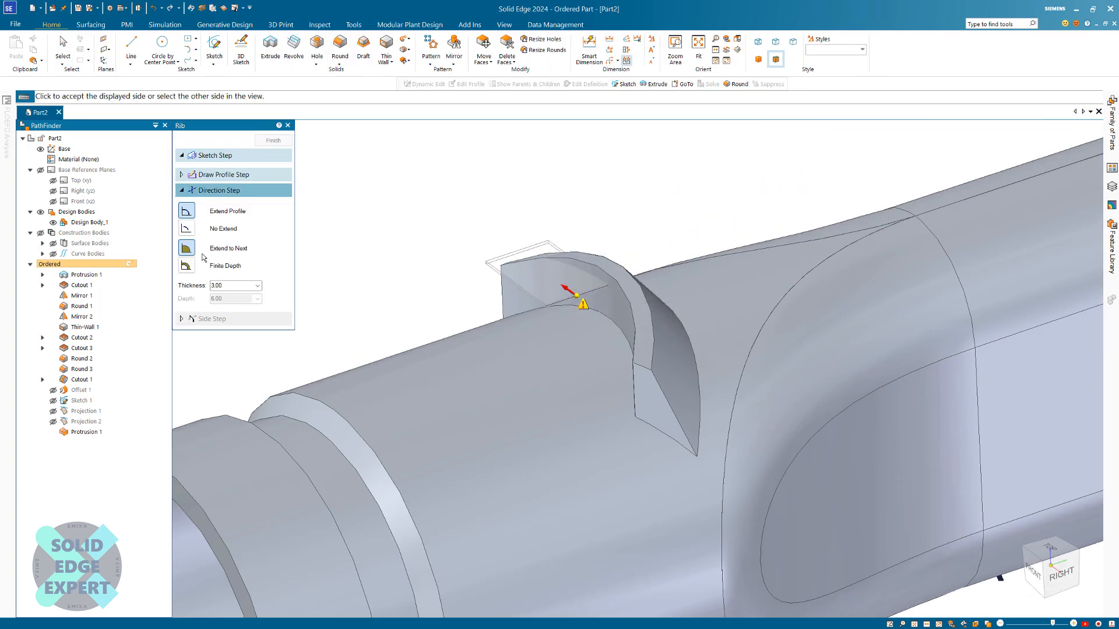
{"action": "left_click", "coordinate": [188, 229]}
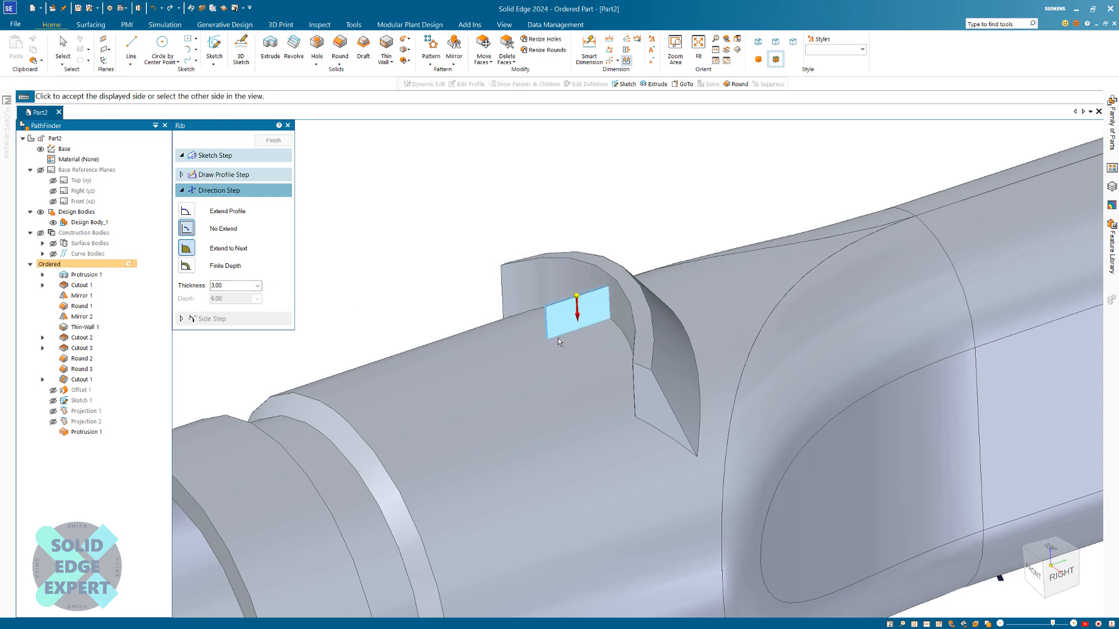
{"action": "left_click_drag", "start_coordinate": [226, 289], "coordinate": [211, 291]}
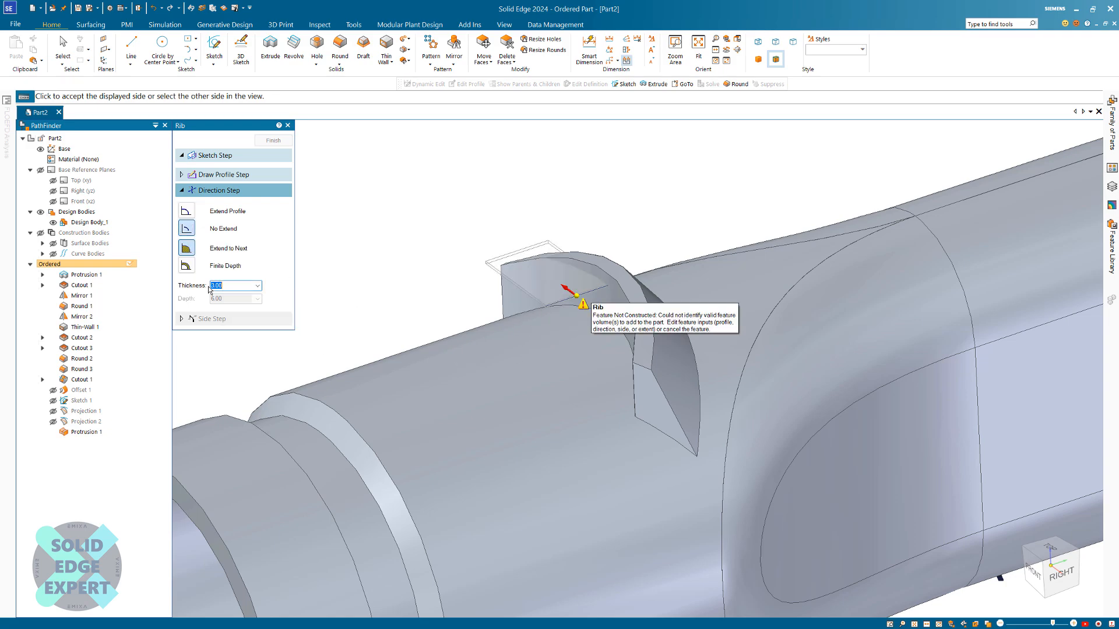
{"action": "type", "text": "1.5"}
{"action": "key", "text": "Return"}
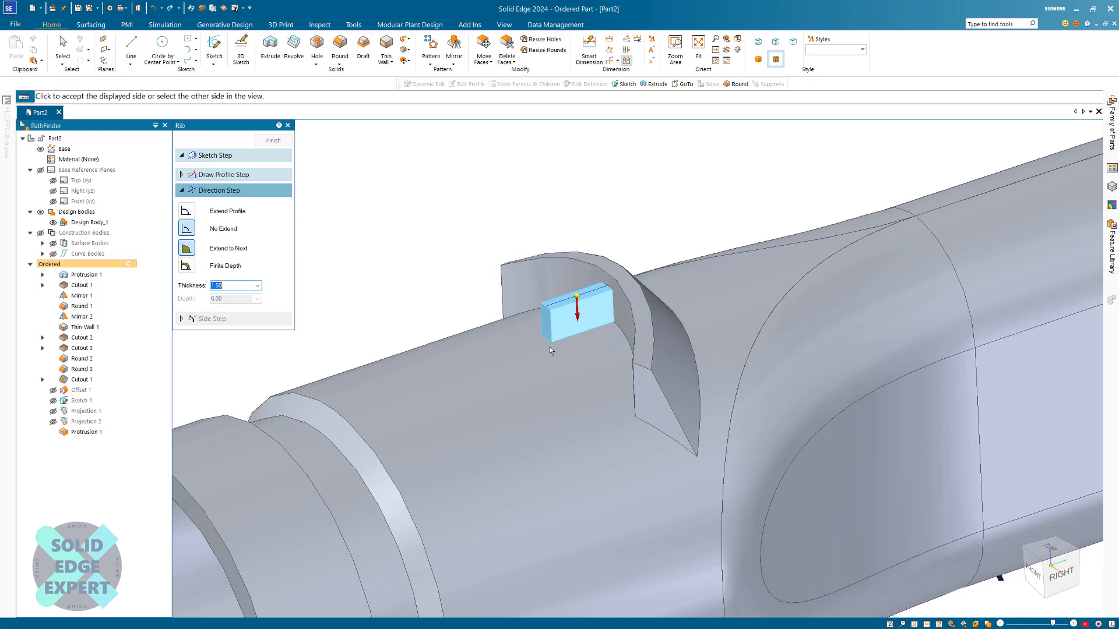
{"action": "left_click", "coordinate": [567, 359]}
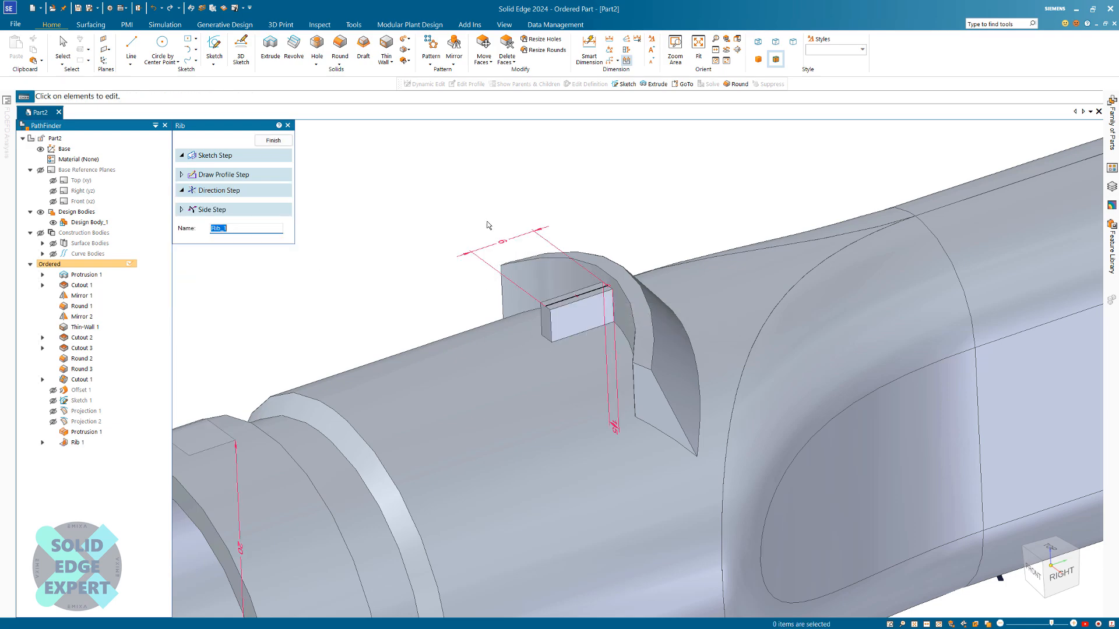
Finish the rib feature supporting the lofted band
{"action": "left_click", "coordinate": [270, 143]}
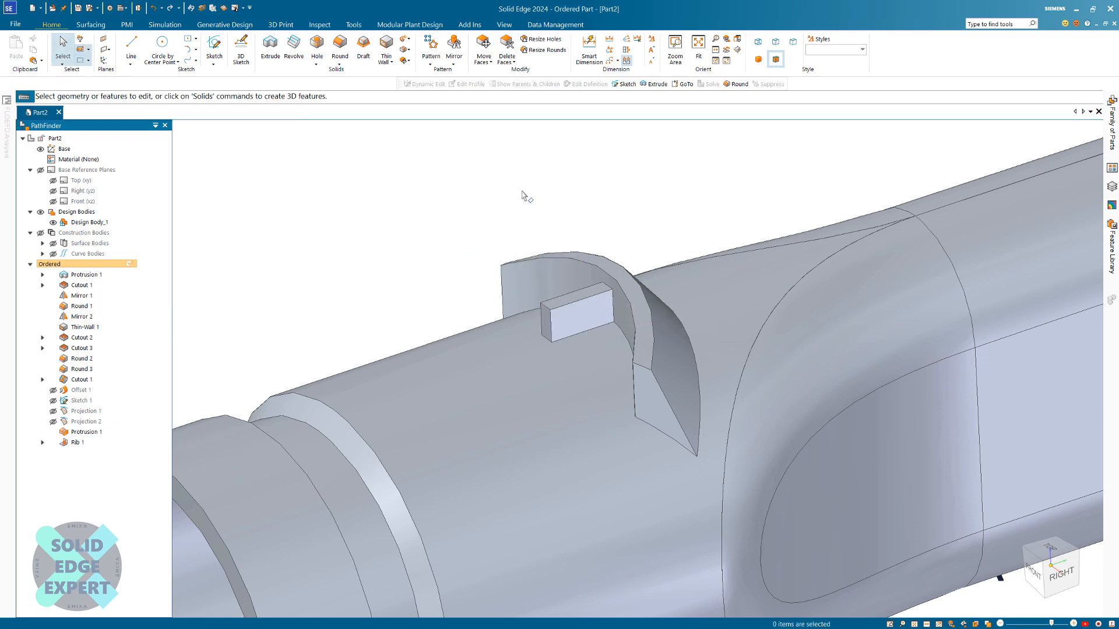
{"action": "scroll", "coordinate": [667, 193], "scroll_direction": "down", "scroll_amount": 5}
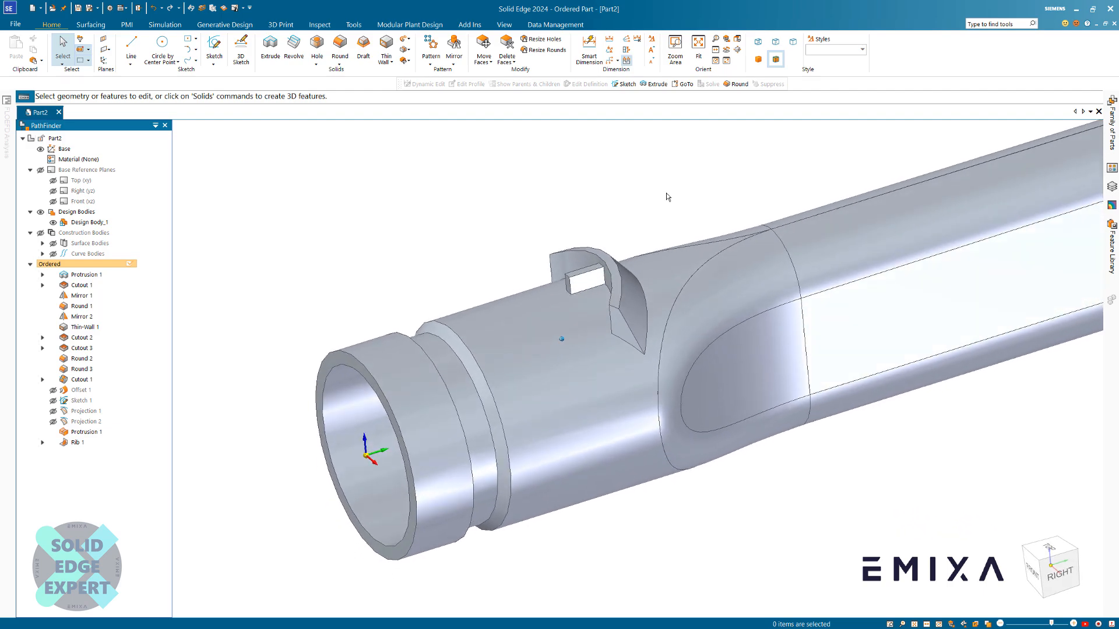
{"action": "middle_click_drag", "start_coordinate": [666, 193], "coordinate": [663, 193]}
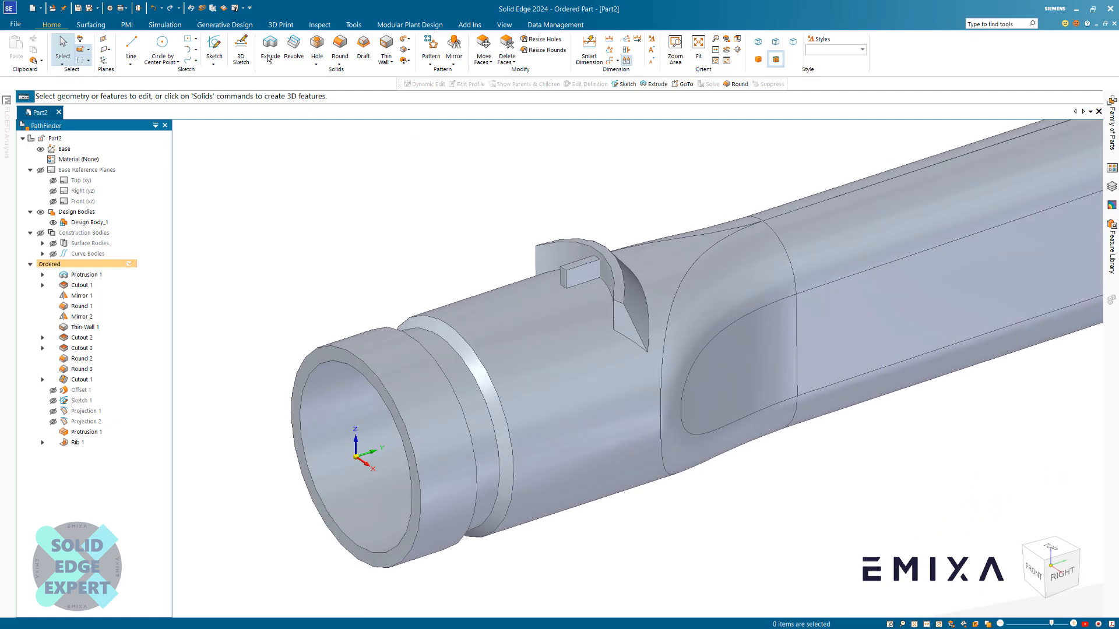
Start a Round in Feature selection mode and select all edges of the lofted band, the rib and the groove cutout
{"action": "left_click", "coordinate": [340, 45]}
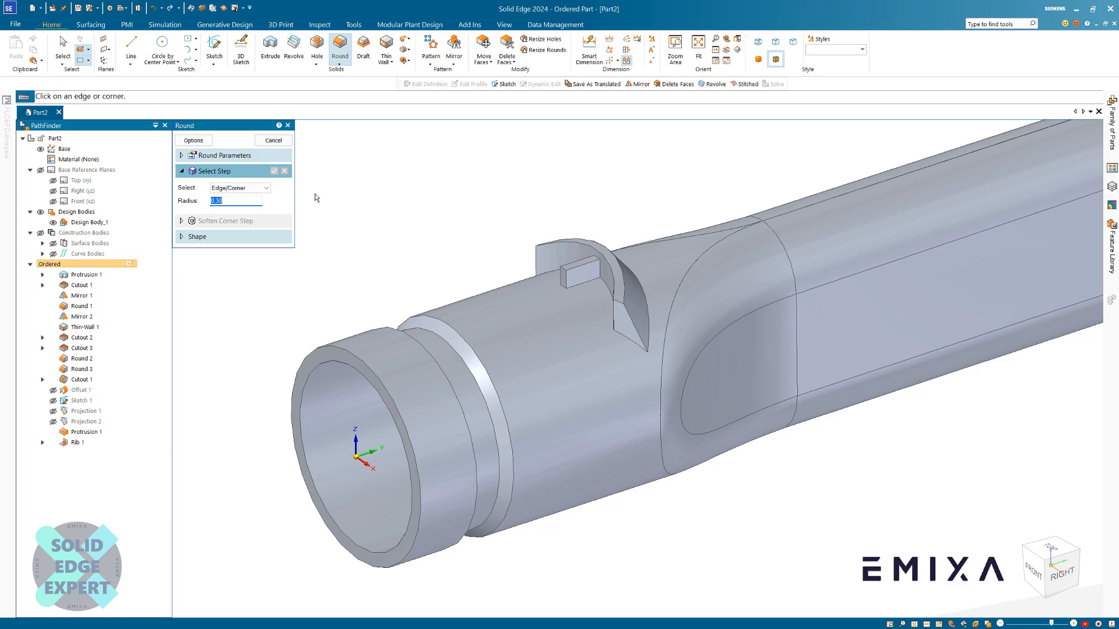
{"action": "left_click", "coordinate": [263, 189]}
{"action": "left_click", "coordinate": [245, 228]}
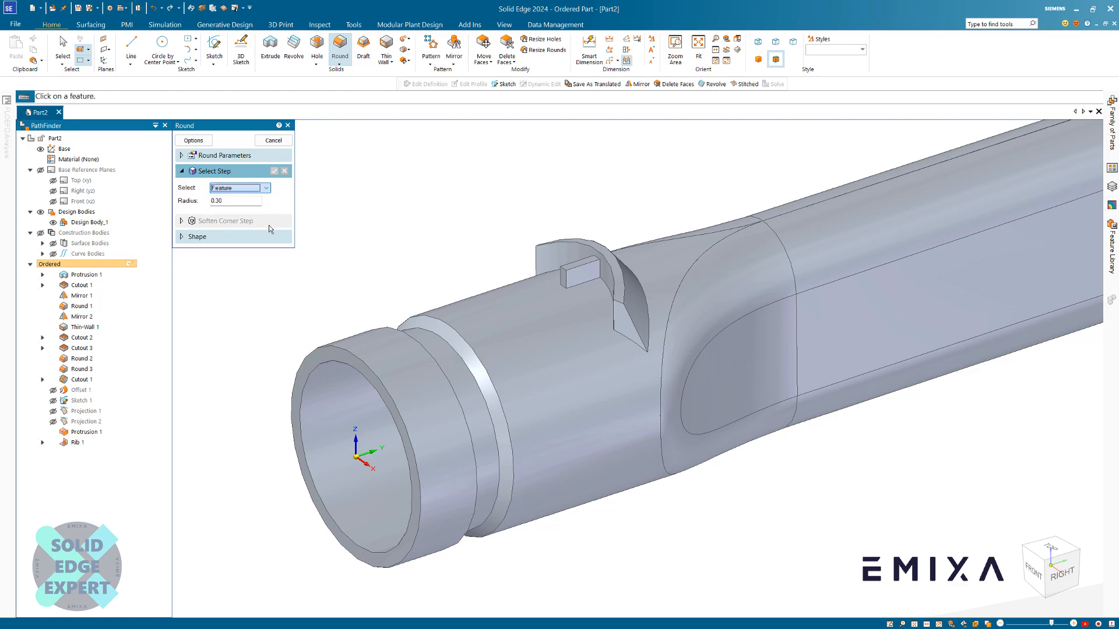
{"action": "left_click", "coordinate": [575, 275]}
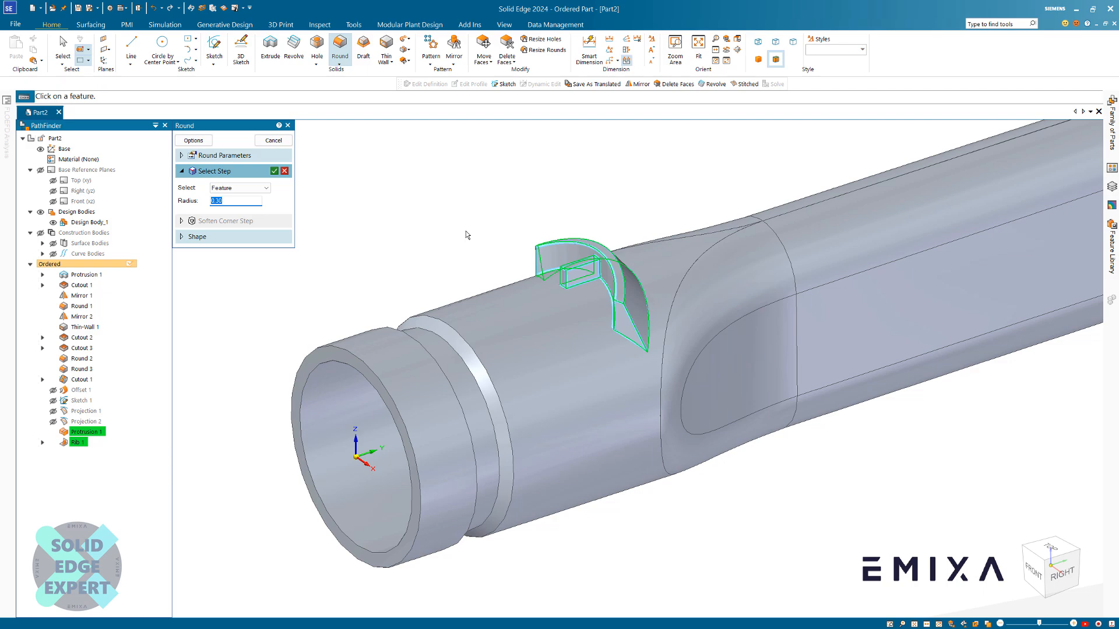
{"action": "left_click", "coordinate": [471, 350]}
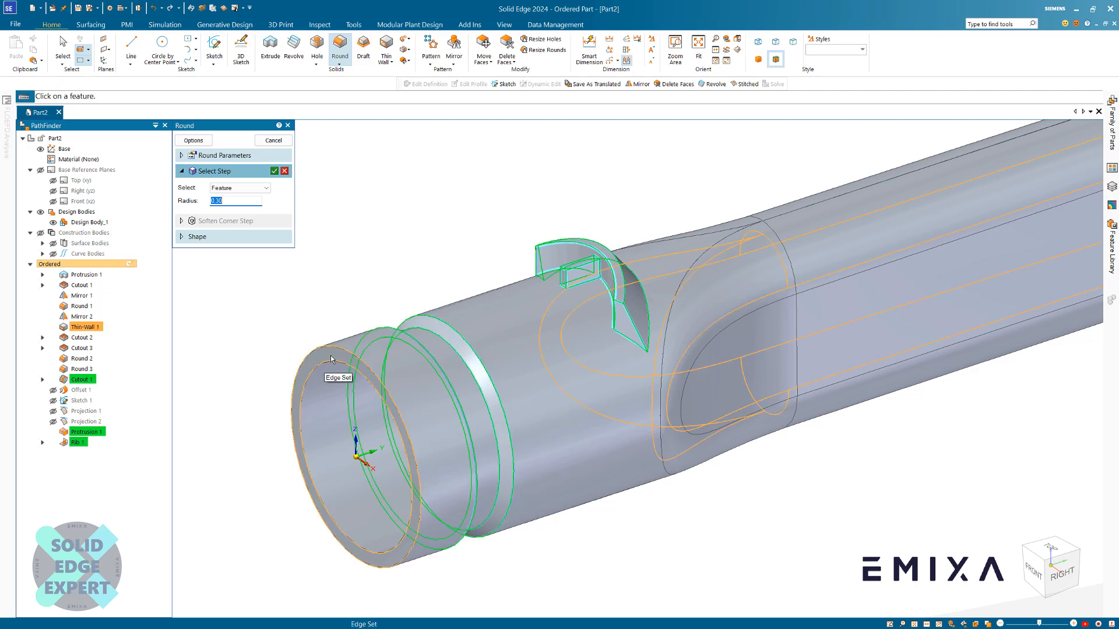
Add the edges of the open ring face at the grooved end using Face selection, and round all selected edges with a 0.30 mm radius
{"action": "left_click", "coordinate": [266, 188]}
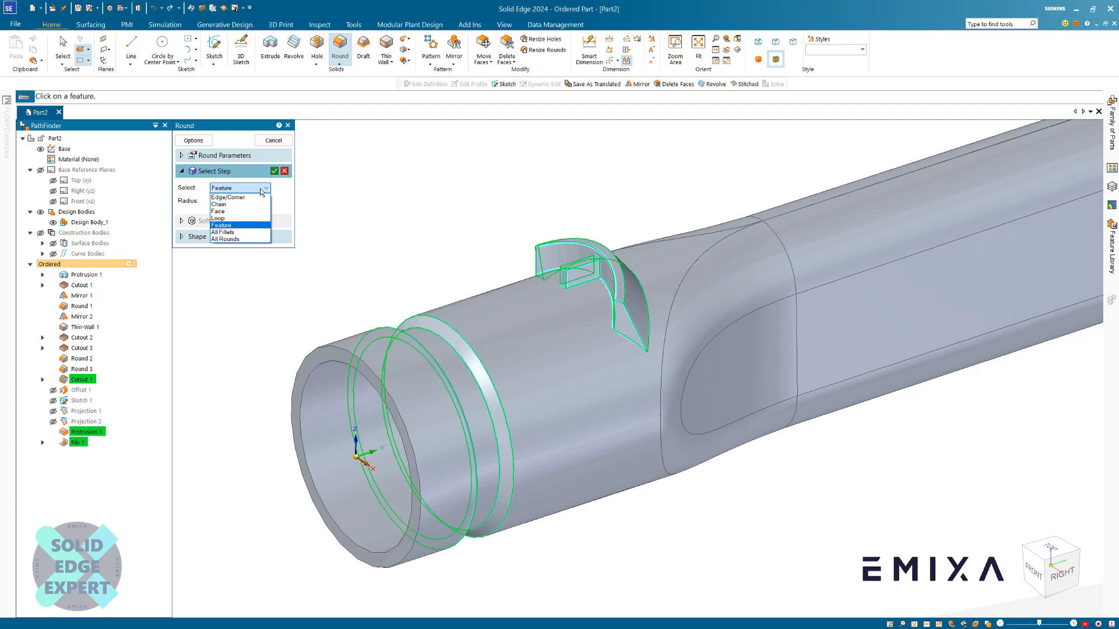
{"action": "left_click", "coordinate": [233, 216]}
{"action": "left_click", "coordinate": [330, 357]}
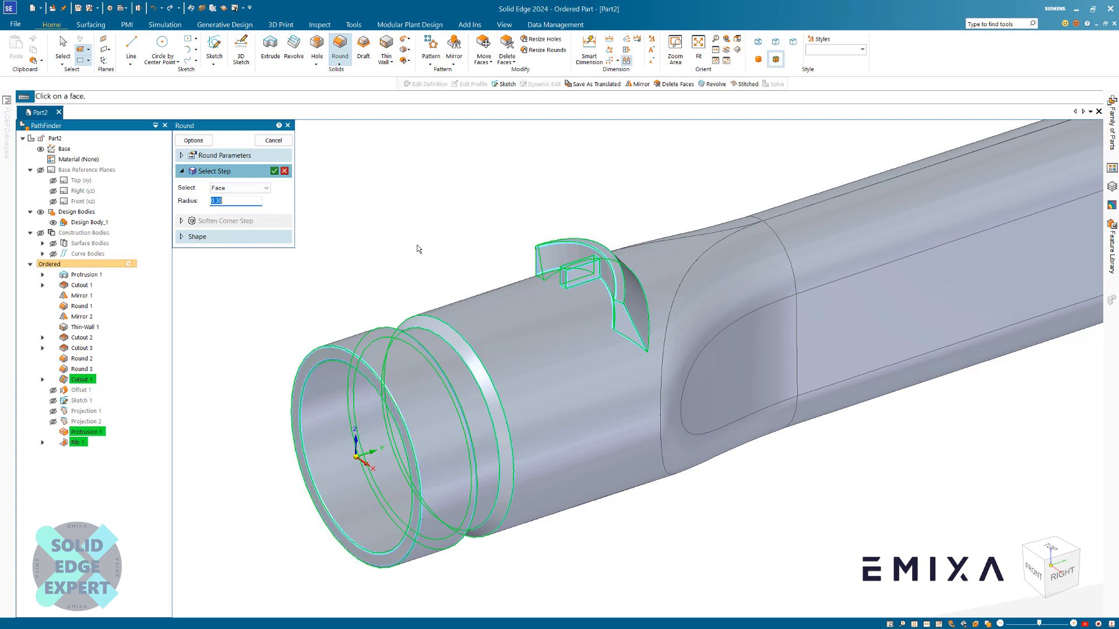
{"action": "key", "text": "Return"}
{"action": "key", "text": "Return"}
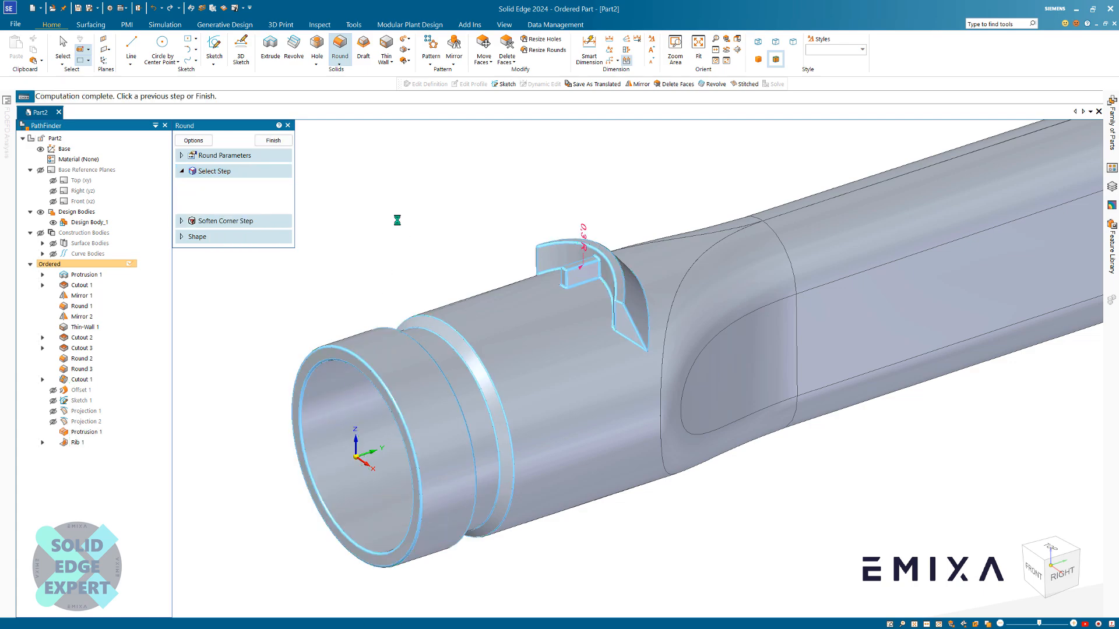
{"action": "key", "text": "Return"}
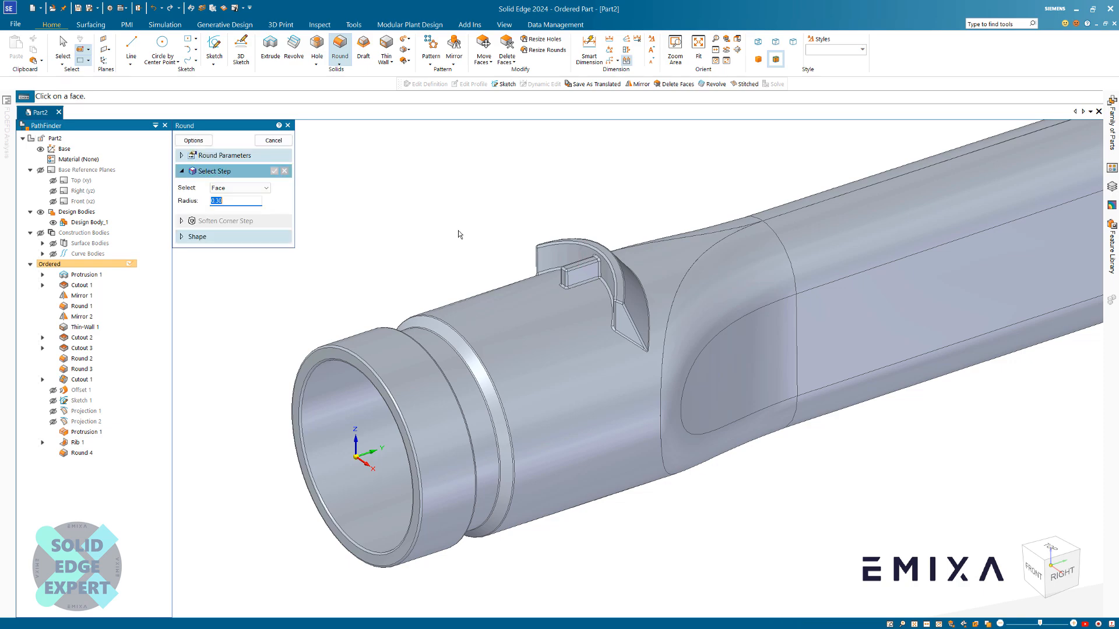
{"action": "scroll", "coordinate": [462, 221], "scroll_direction": "down", "scroll_amount": 5}
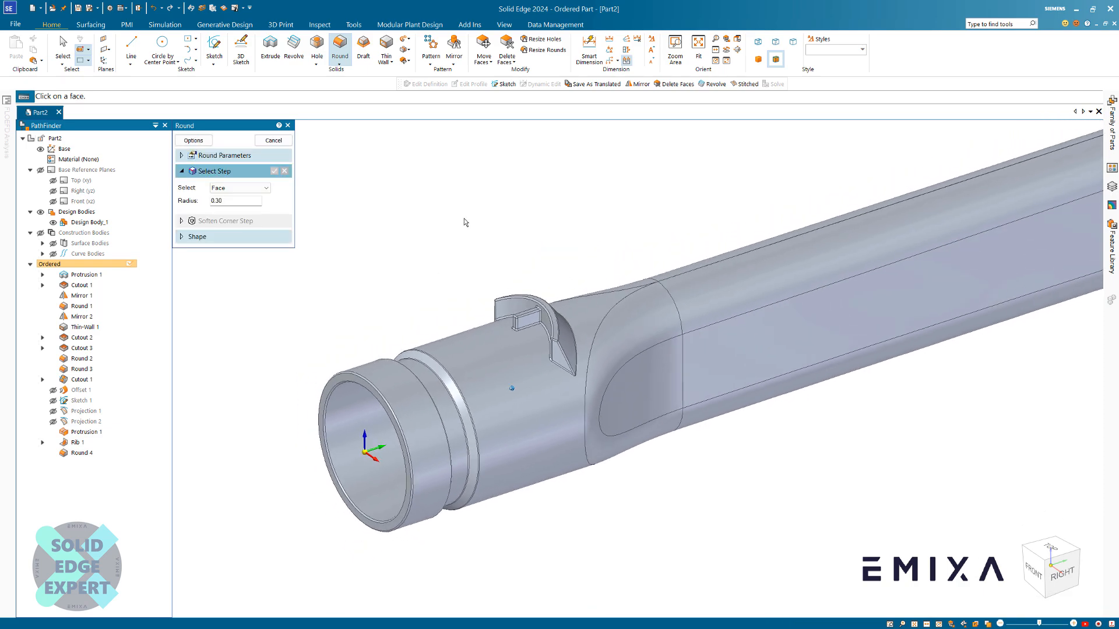
{"action": "left_click", "coordinate": [274, 141]}
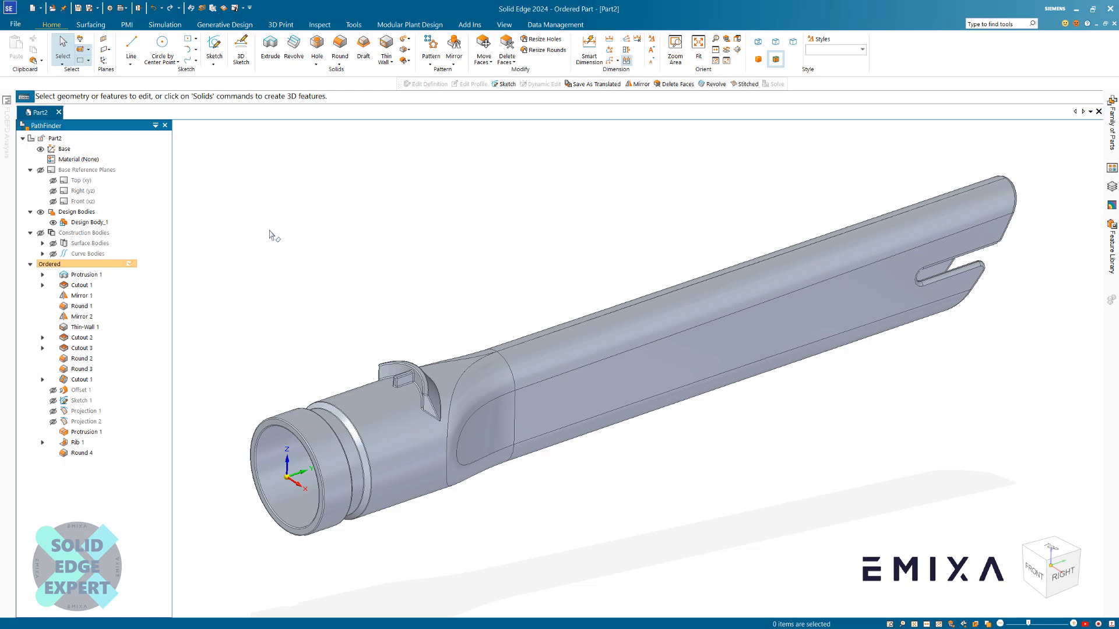
Apply the material ABS Plastic, medium impact, with the Gray face style to the model
{"action": "double_click", "coordinate": [64, 161]}
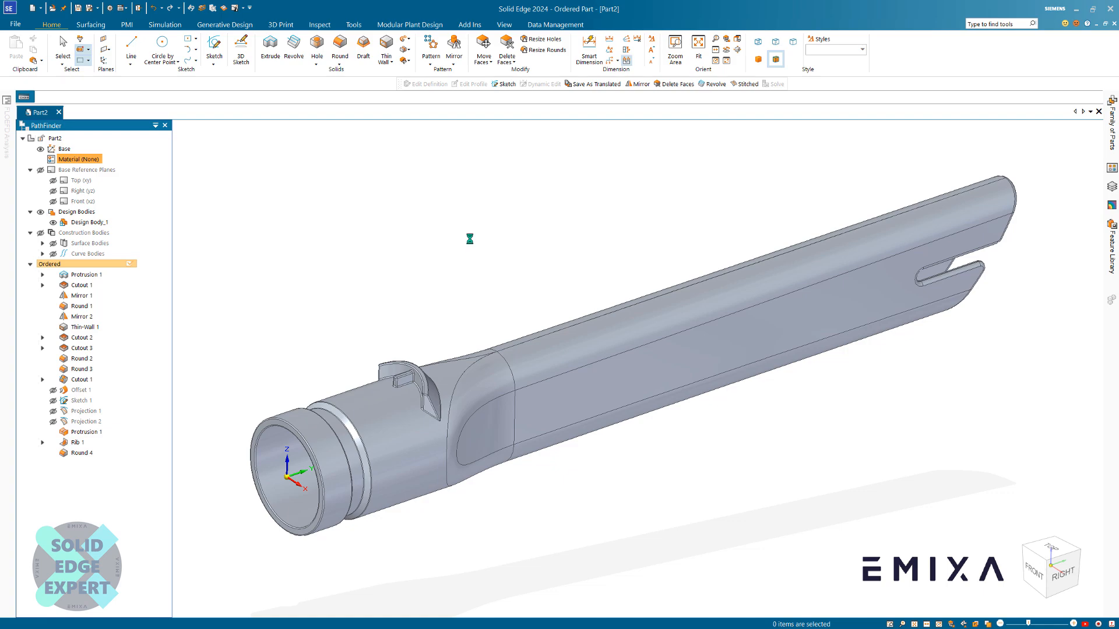
{"action": "left_click", "coordinate": [415, 237]}
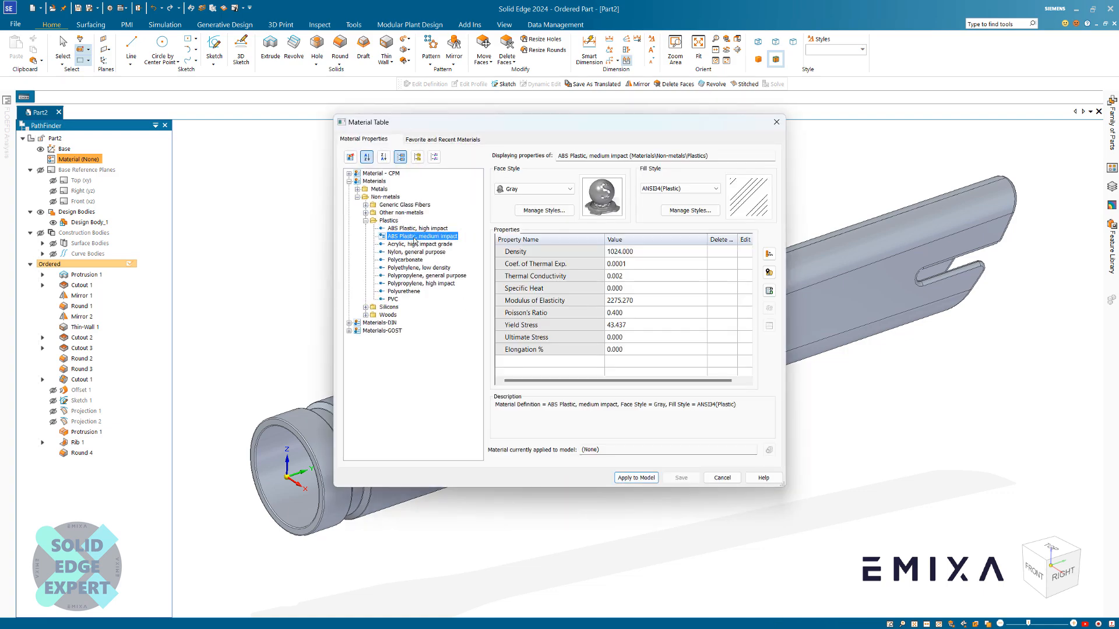
{"action": "left_click", "coordinate": [564, 189]}
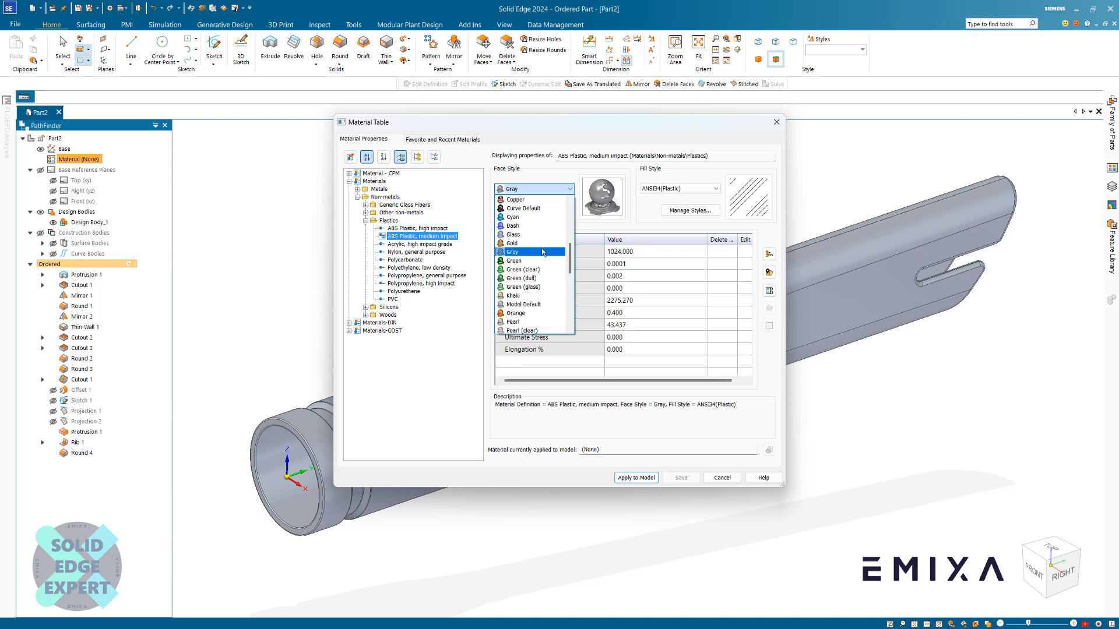
{"action": "left_click", "coordinate": [542, 252]}
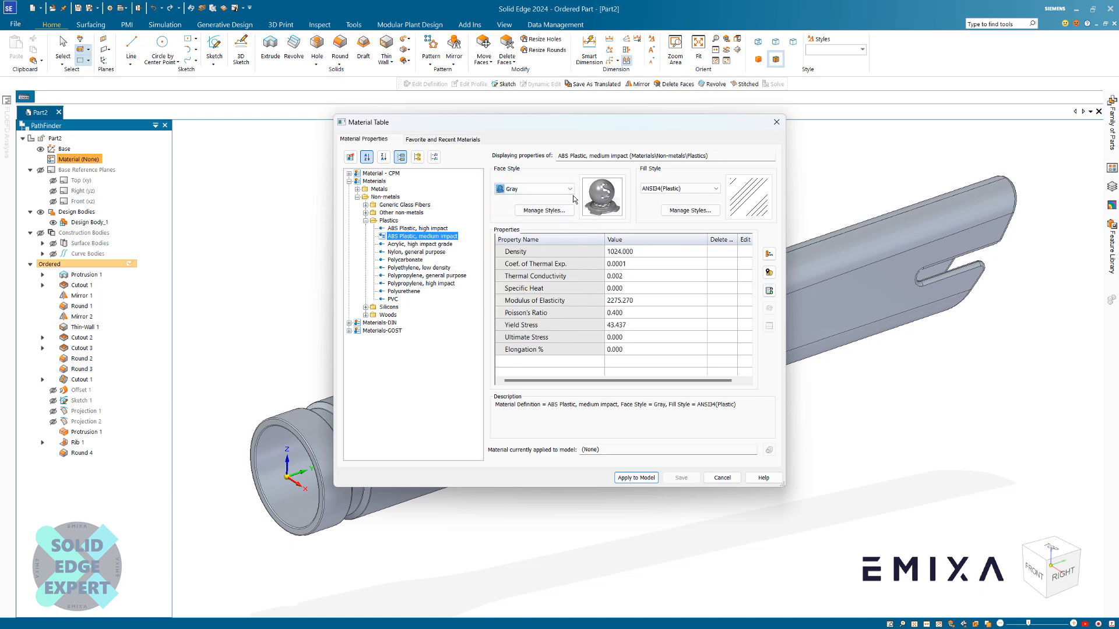
{"action": "left_click", "coordinate": [632, 478]}
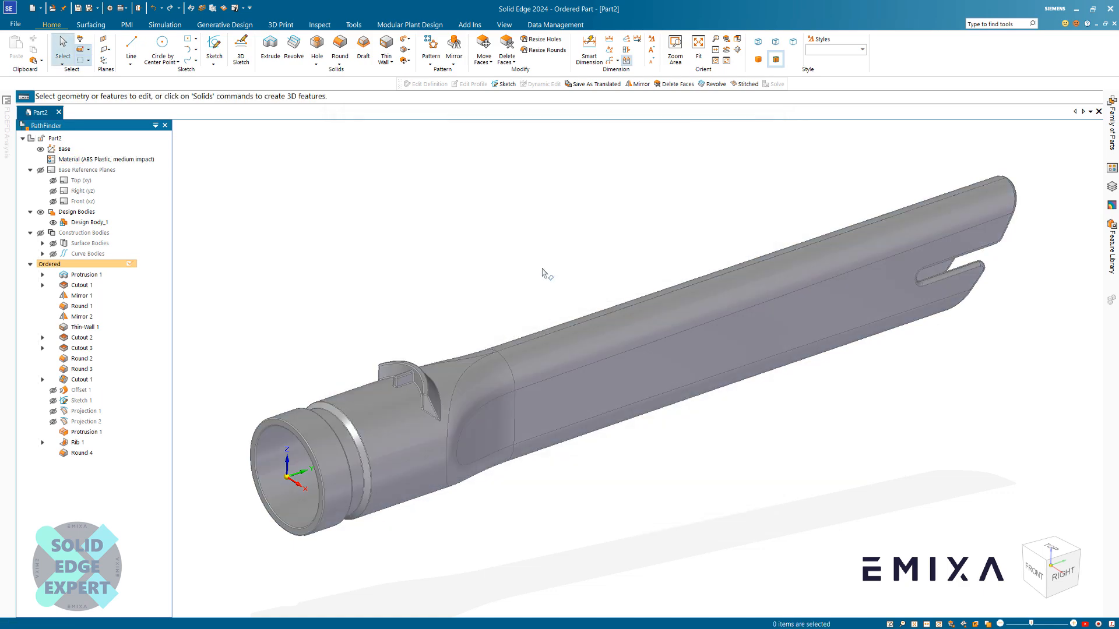
Update and review the part's physical properties, checking its mass
{"action": "left_click", "coordinate": [320, 25]}
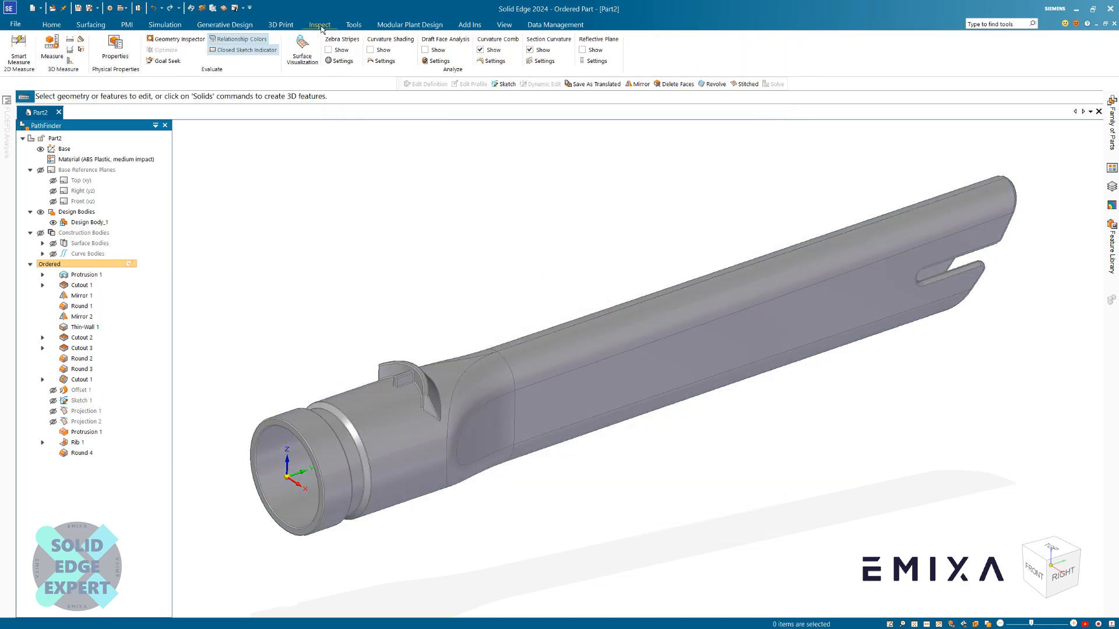
{"action": "left_click", "coordinate": [115, 47]}
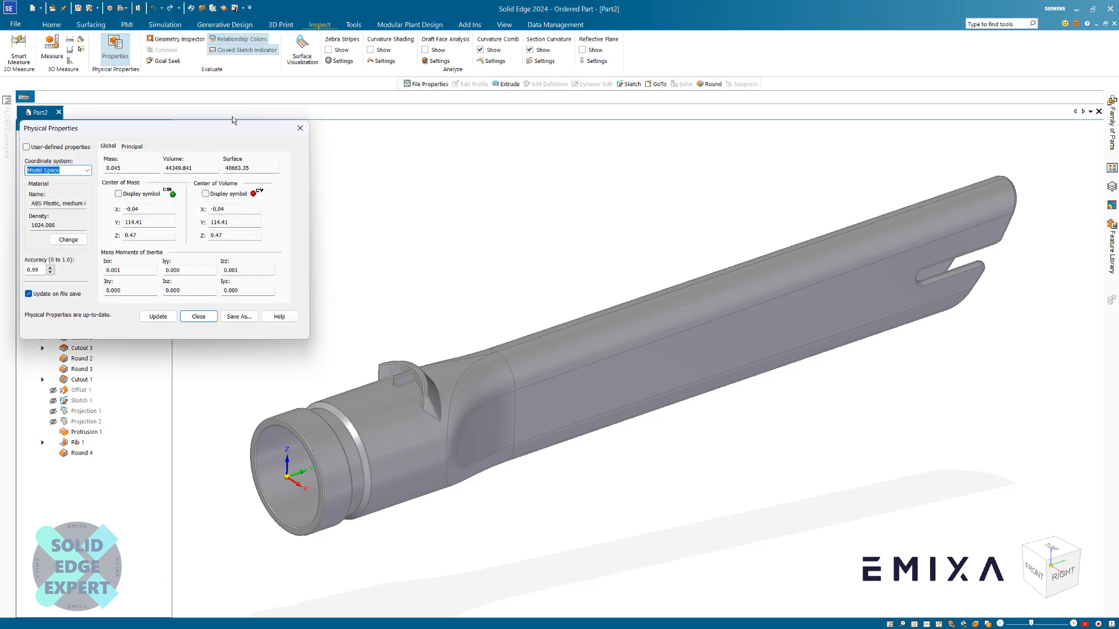
{"action": "left_click_drag", "start_coordinate": [121, 169], "coordinate": [114, 170]}
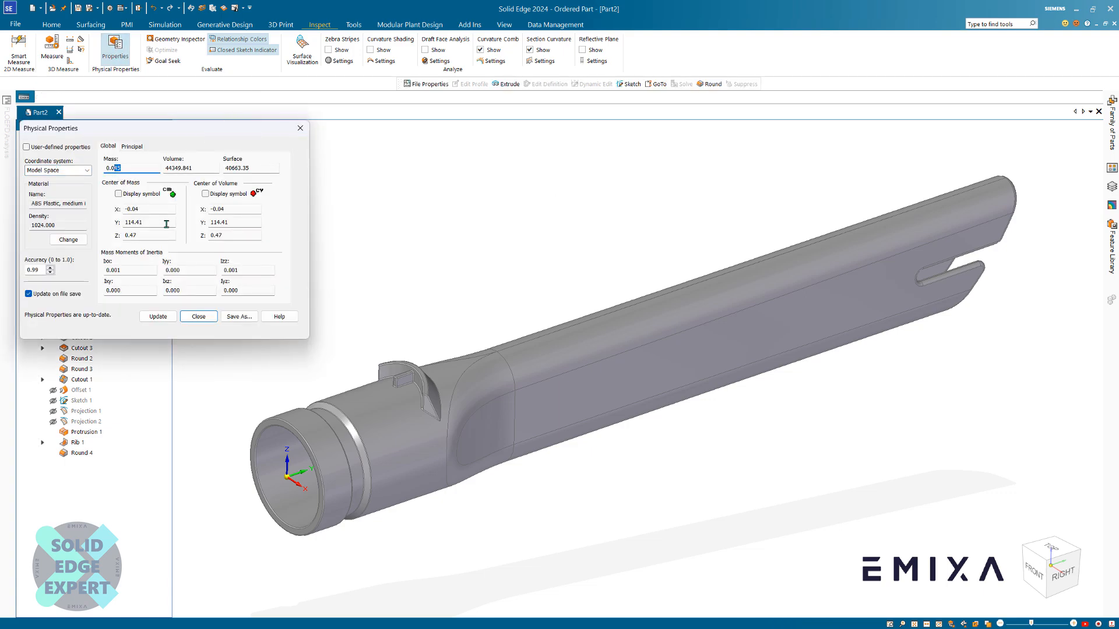
{"action": "left_click", "coordinate": [158, 316]}
{"action": "left_click", "coordinate": [198, 316]}
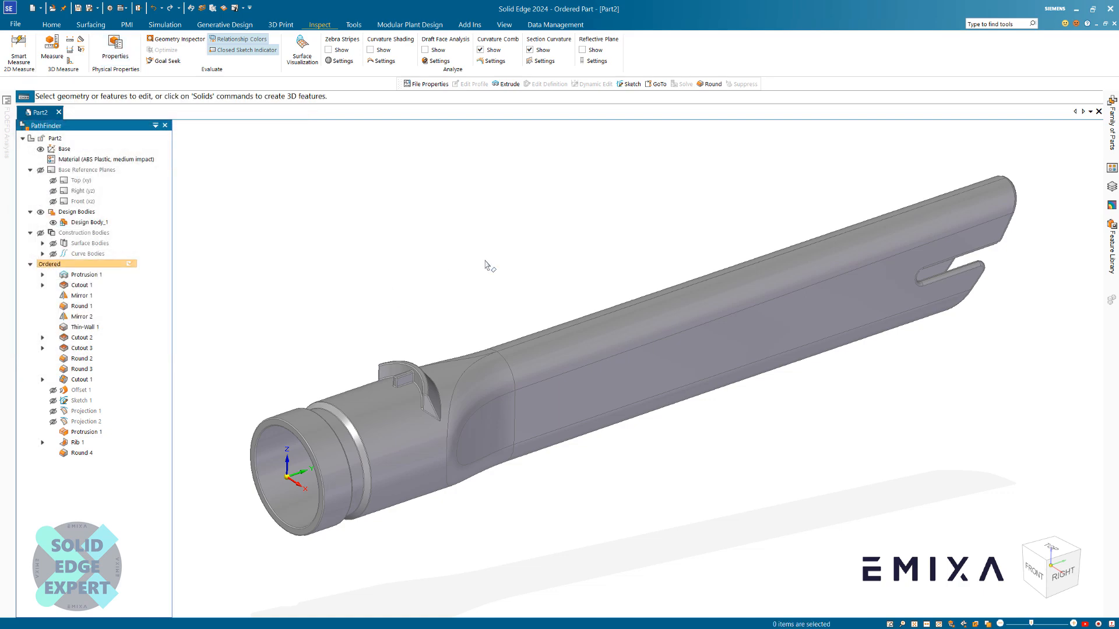
{"action": "middle_click_drag", "start_coordinate": [487, 263], "coordinate": [527, 241]}
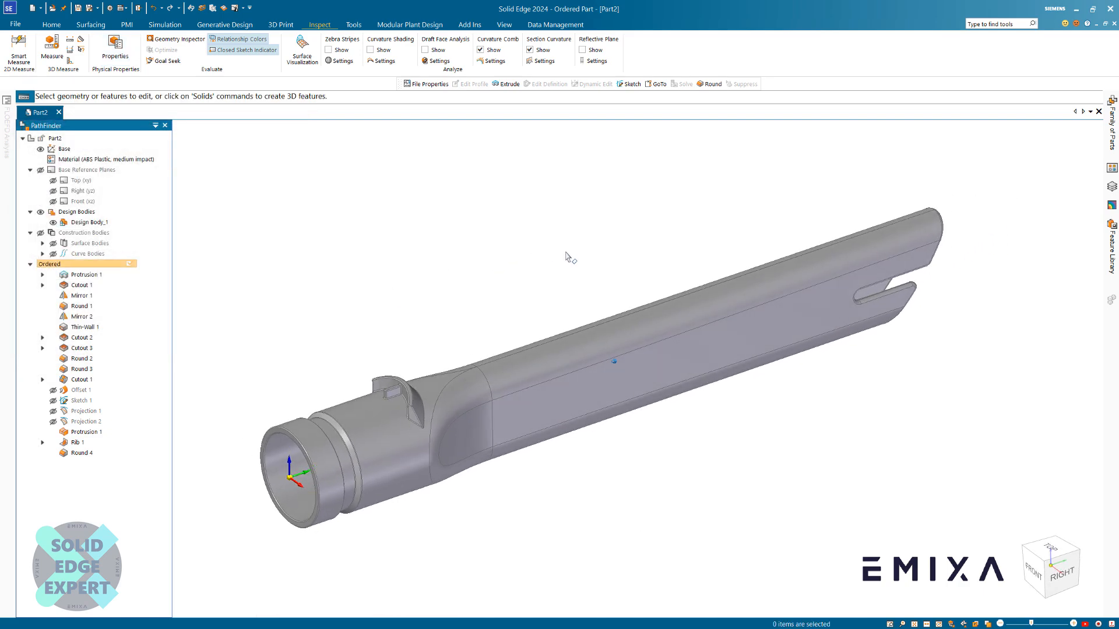